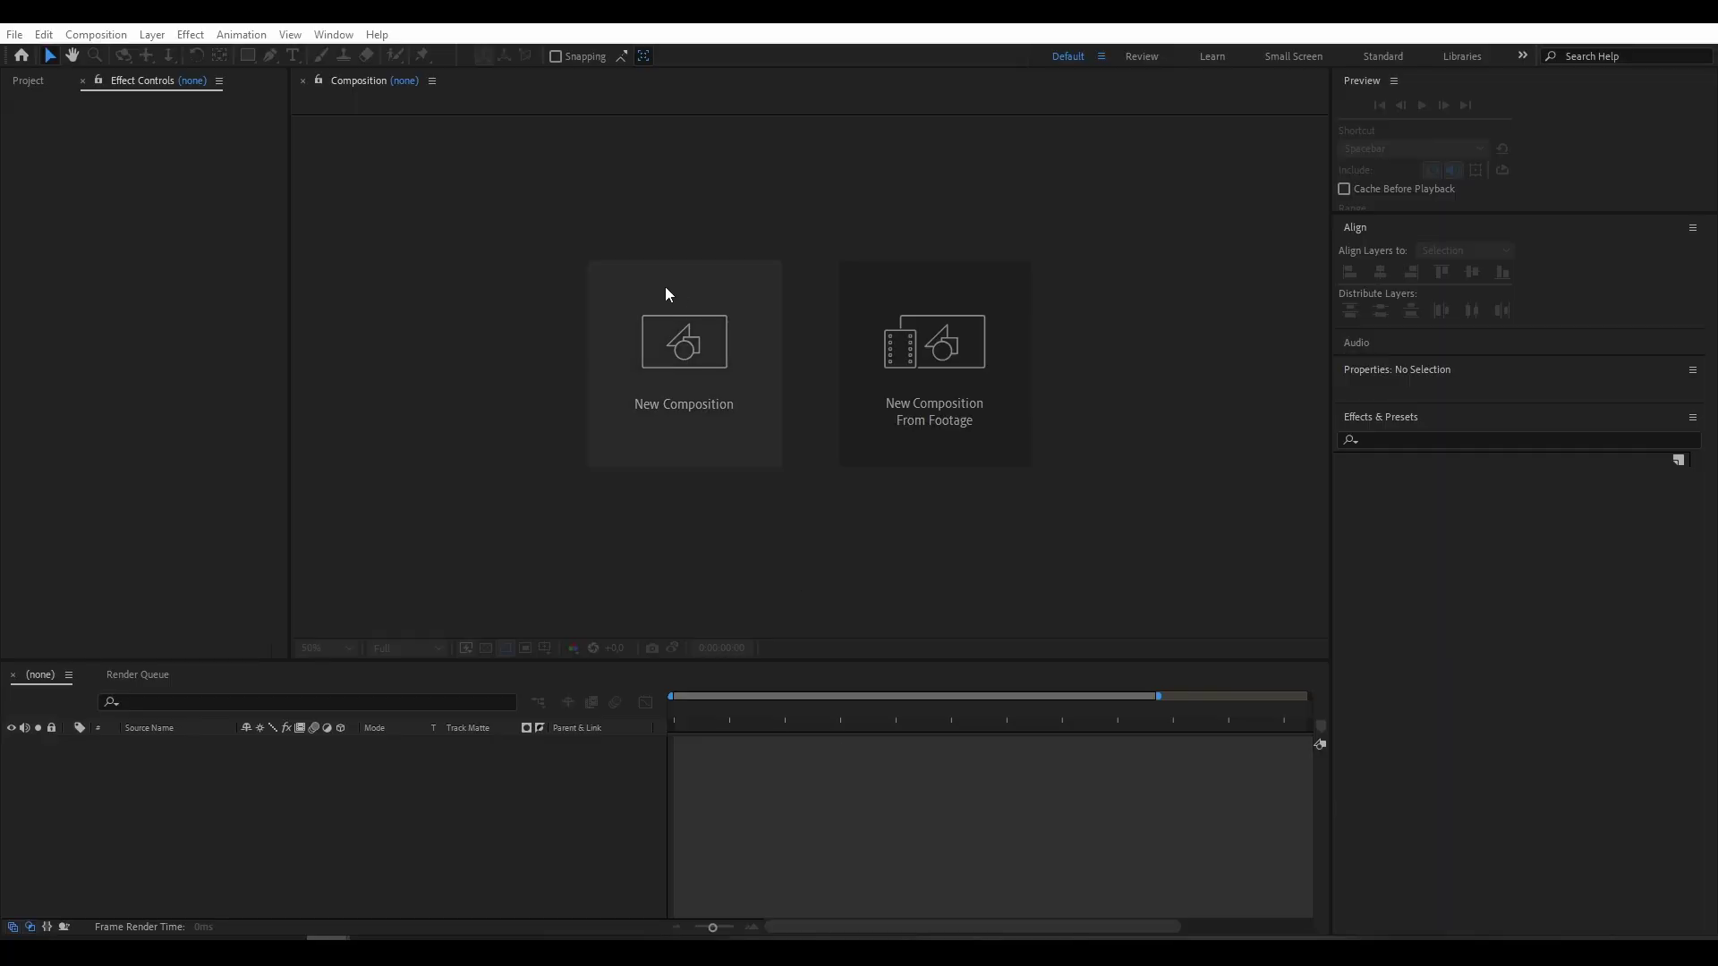
# Step: Create a 1920×1080, 30 fps, 20-second composition named 'Tutorial Olympics Edition'
pyautogui.click(669, 360)
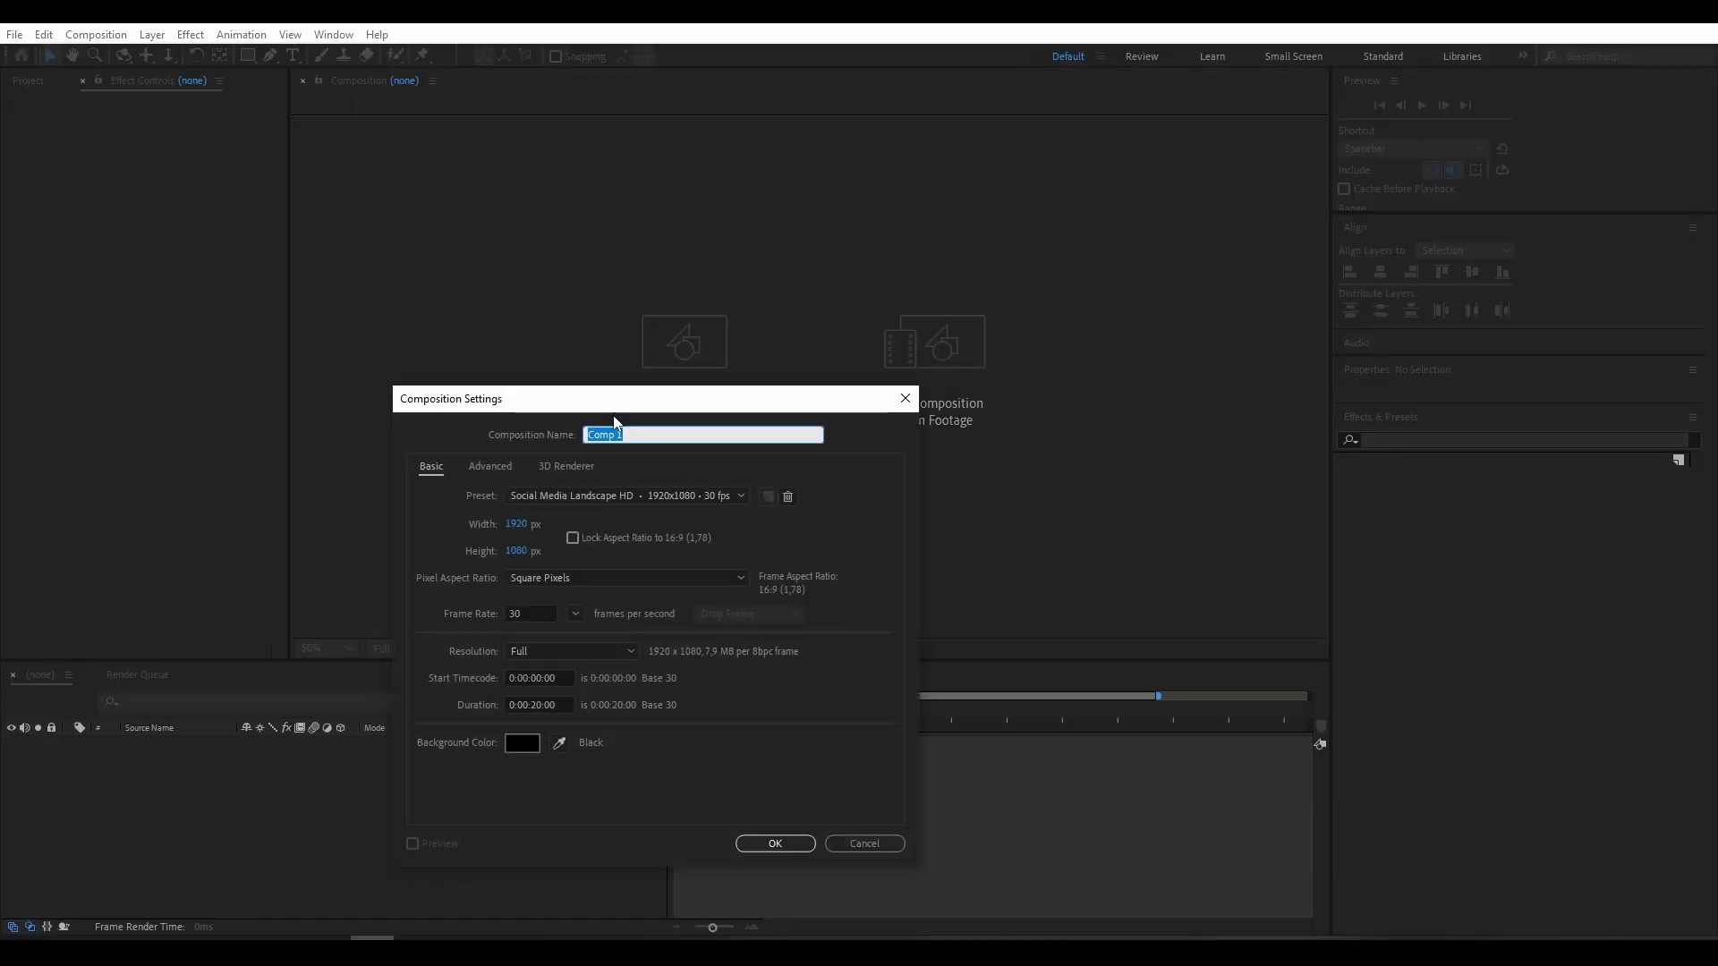
pyautogui.write('Tutorial ')
pyautogui.write('Olympics E')
pyautogui.write('dition')
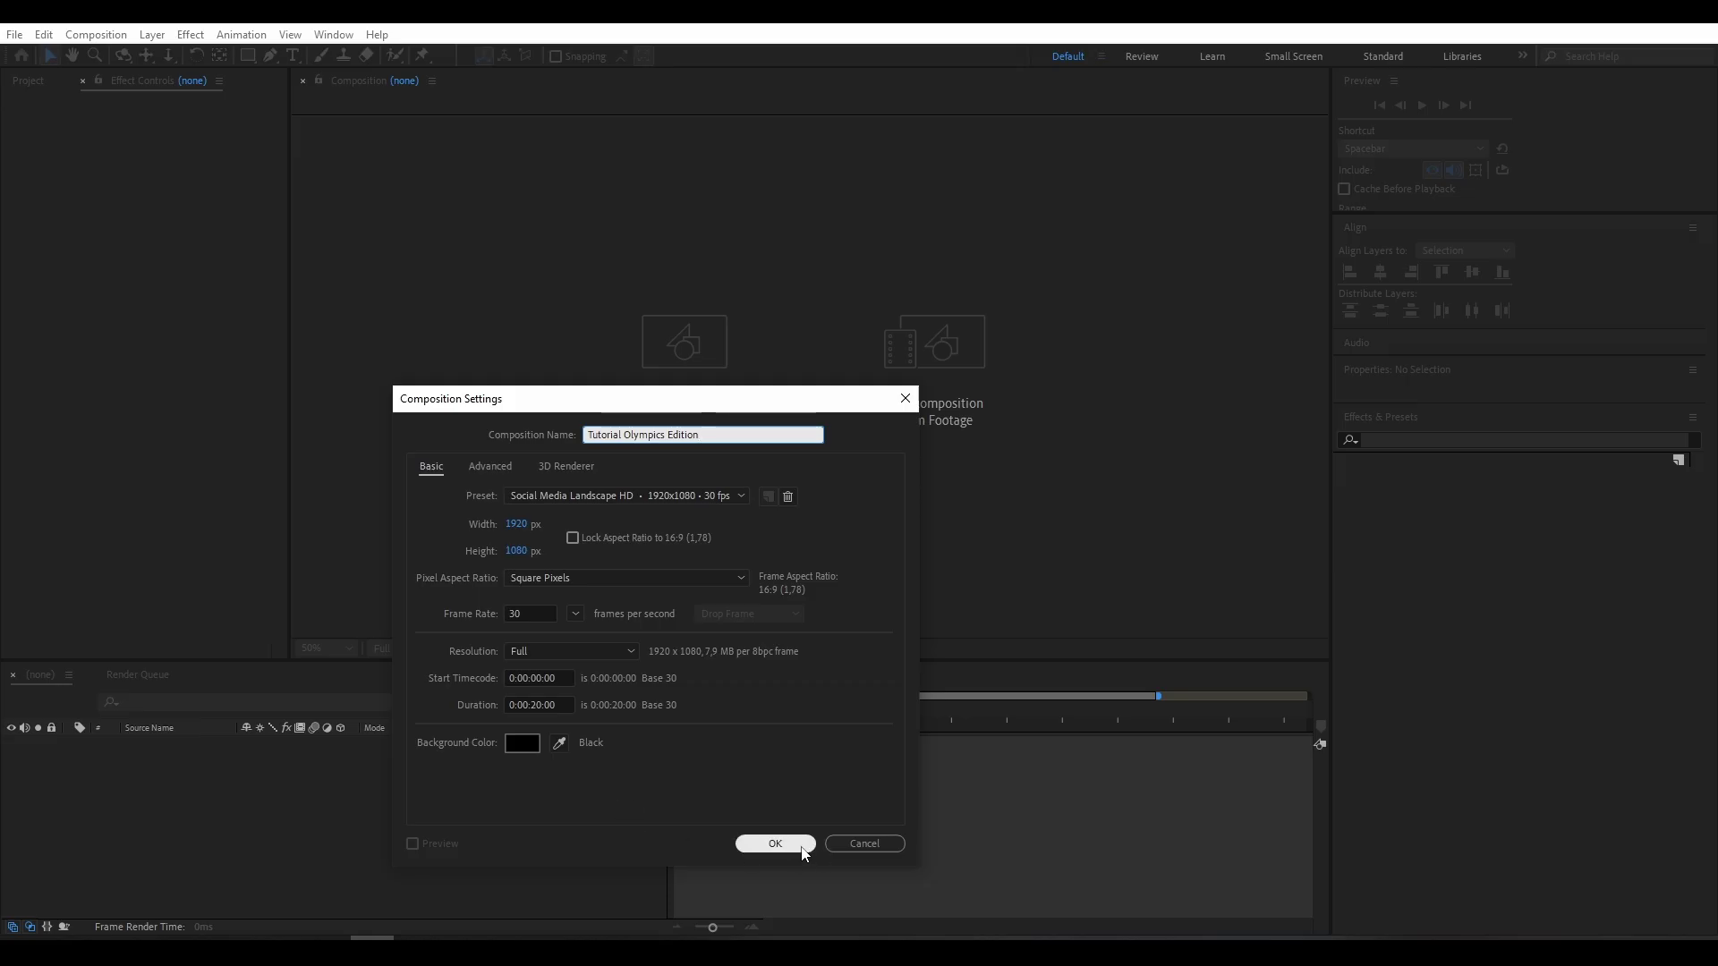
pyautogui.click(800, 848)
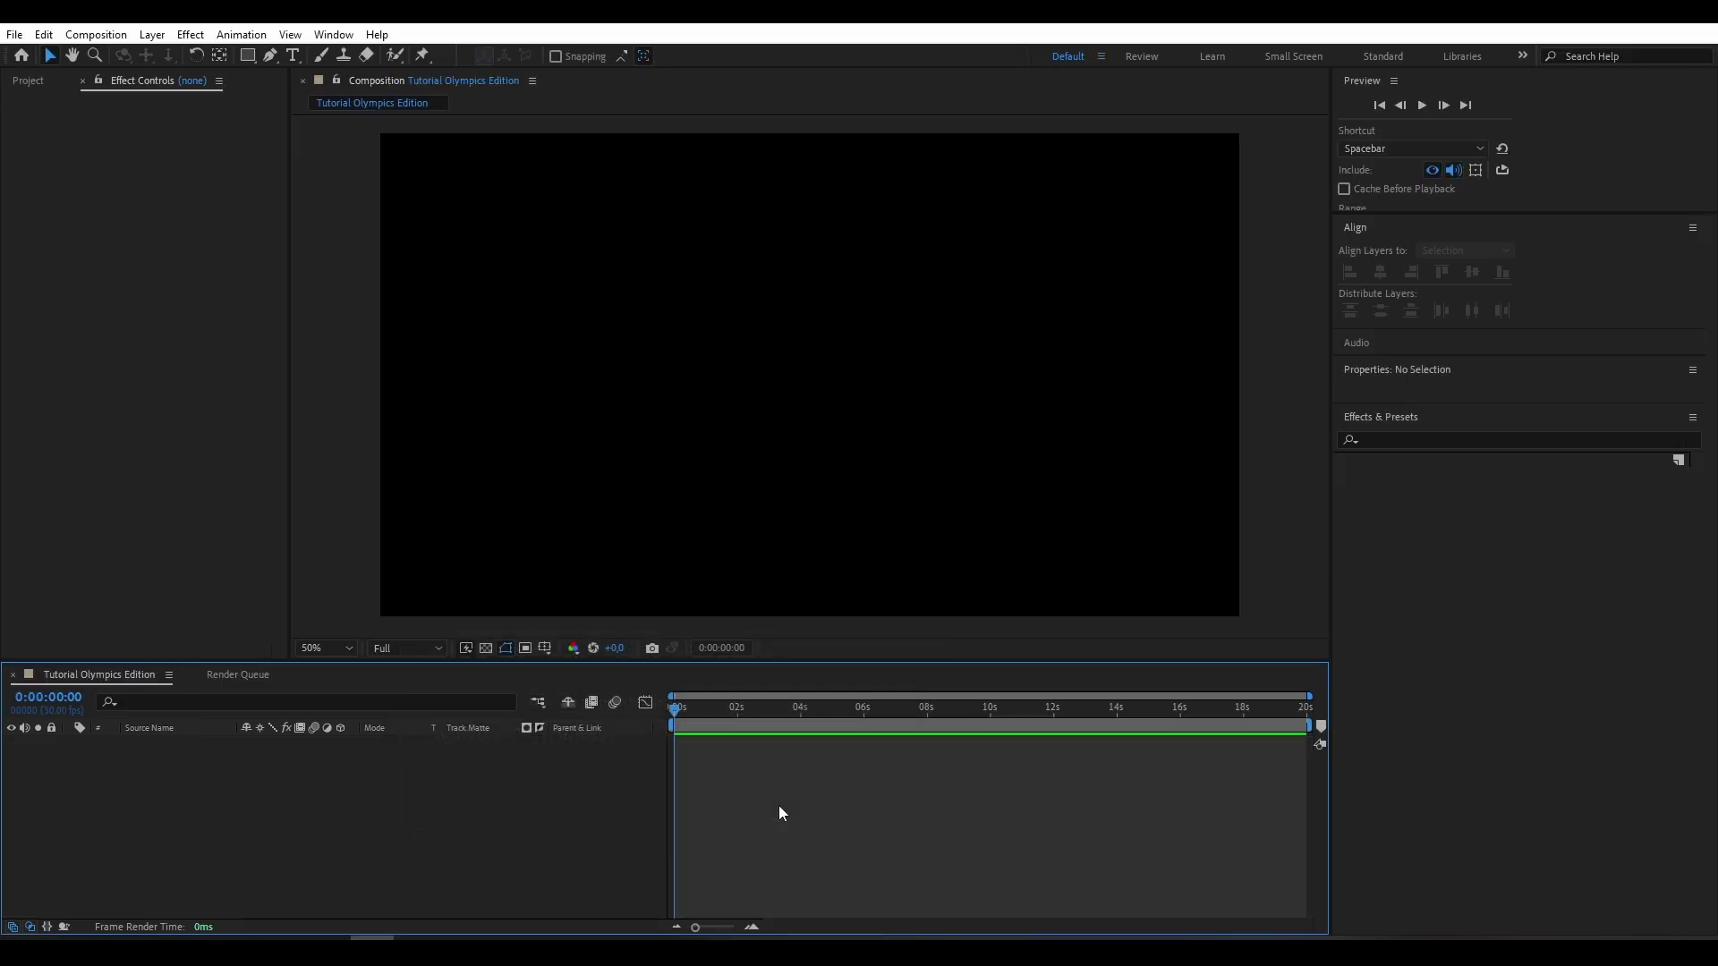
# Step: Import Diving Olympics.mov and drag it into the composition as a layer
pyautogui.click(15, 34)
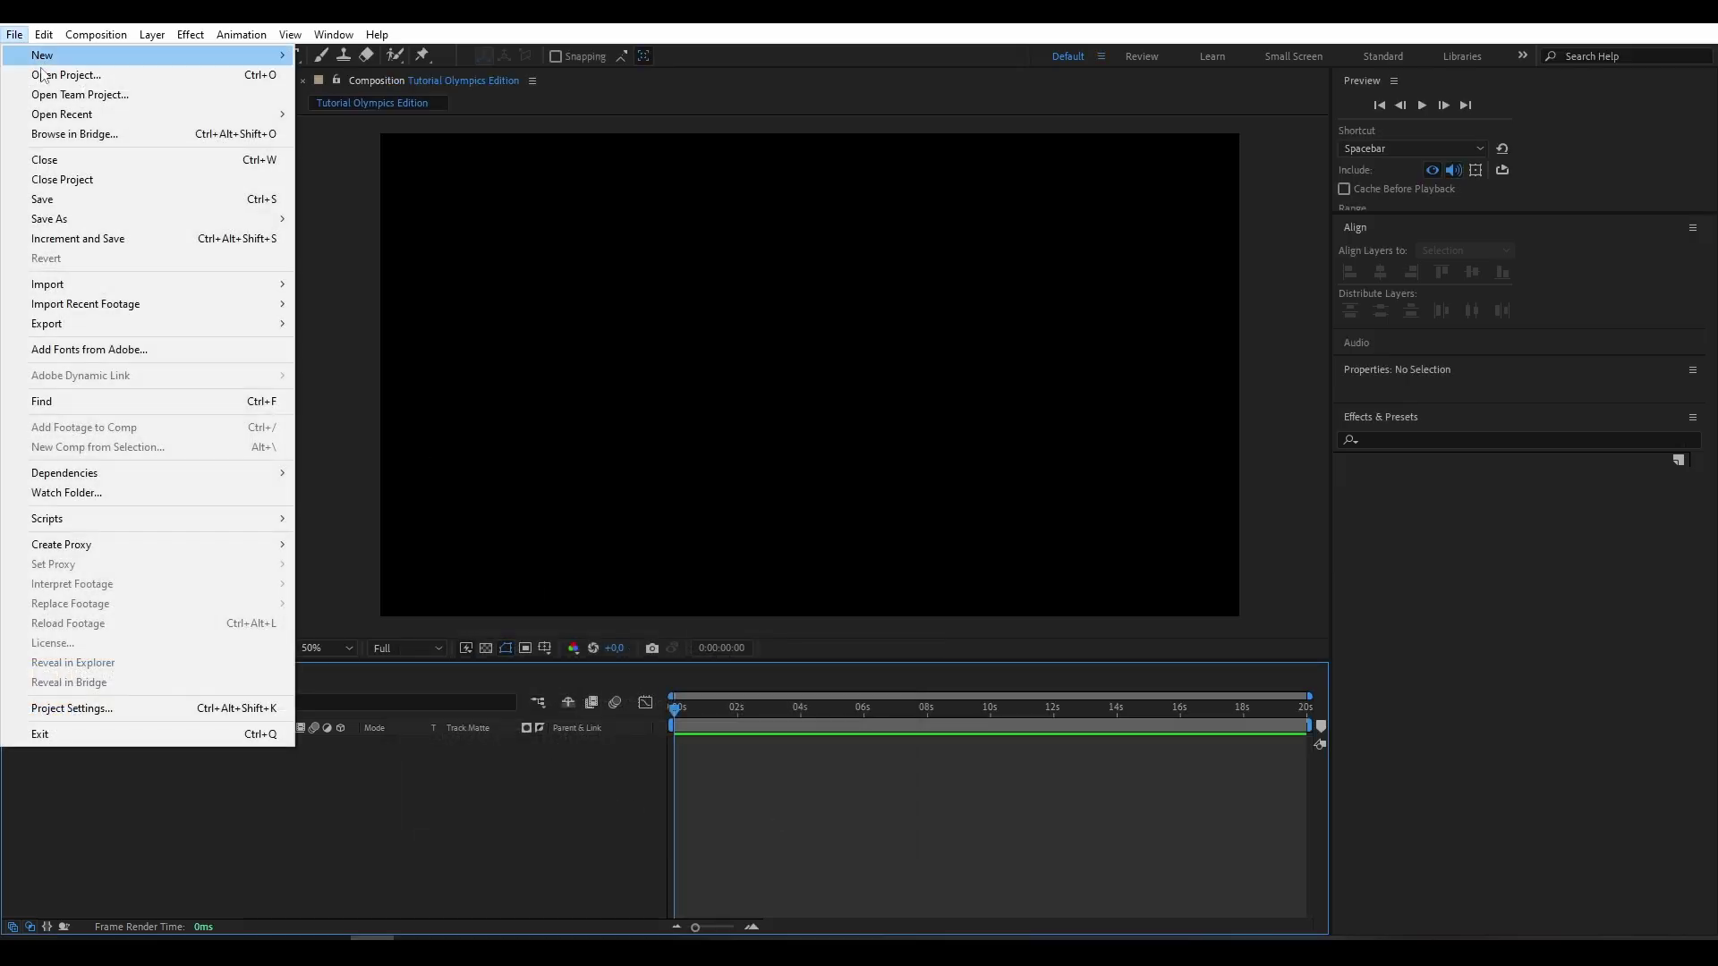
pyautogui.moveTo(125, 286)
pyautogui.click(331, 285)
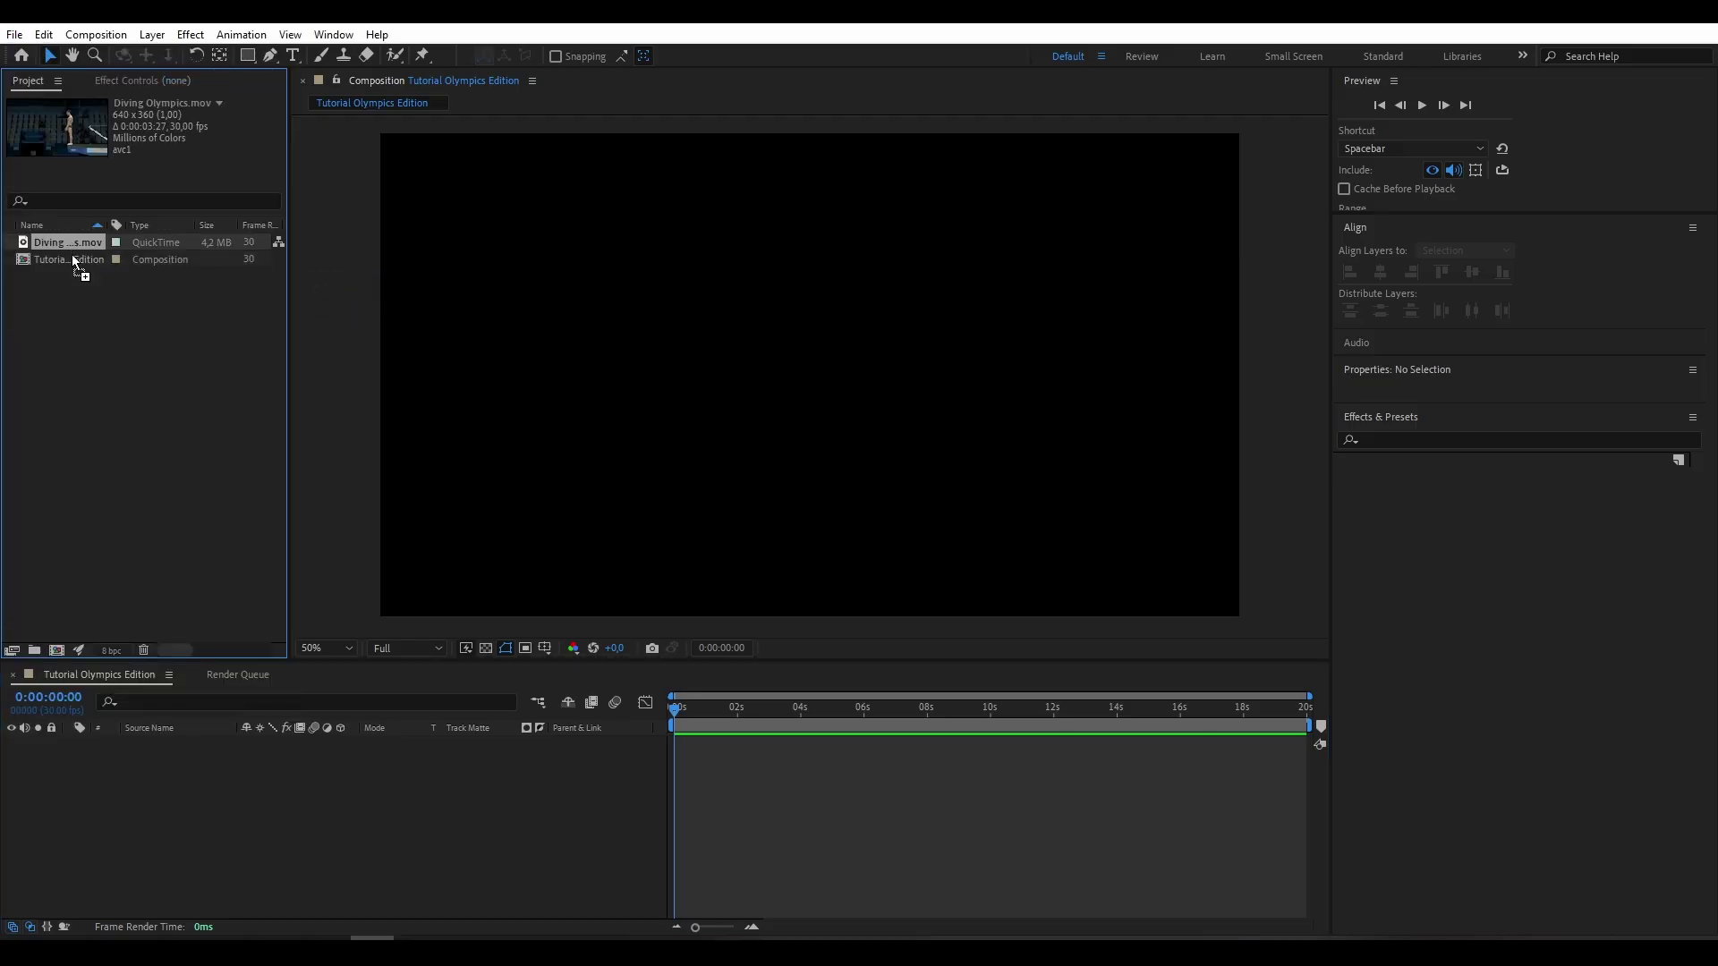
pyautogui.moveTo(229, 800); pyautogui.dragTo(230, 804)
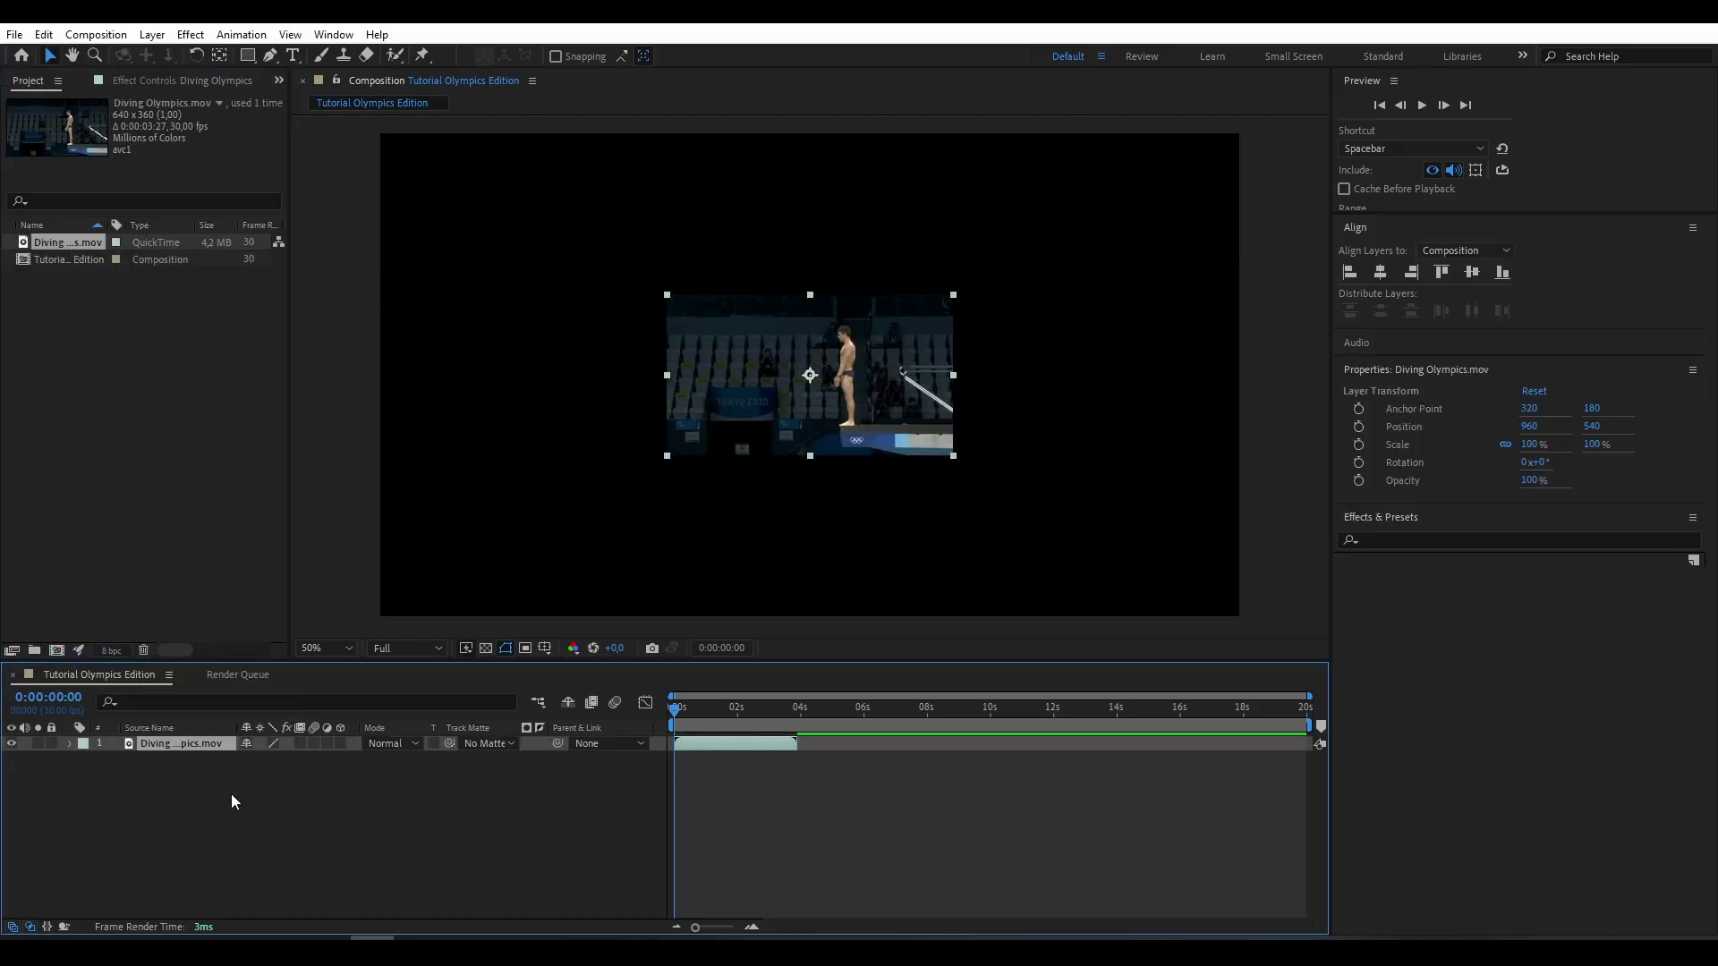
# Step: Rename the diving clip layer to 'Original'
pyautogui.rightClick(176, 750)
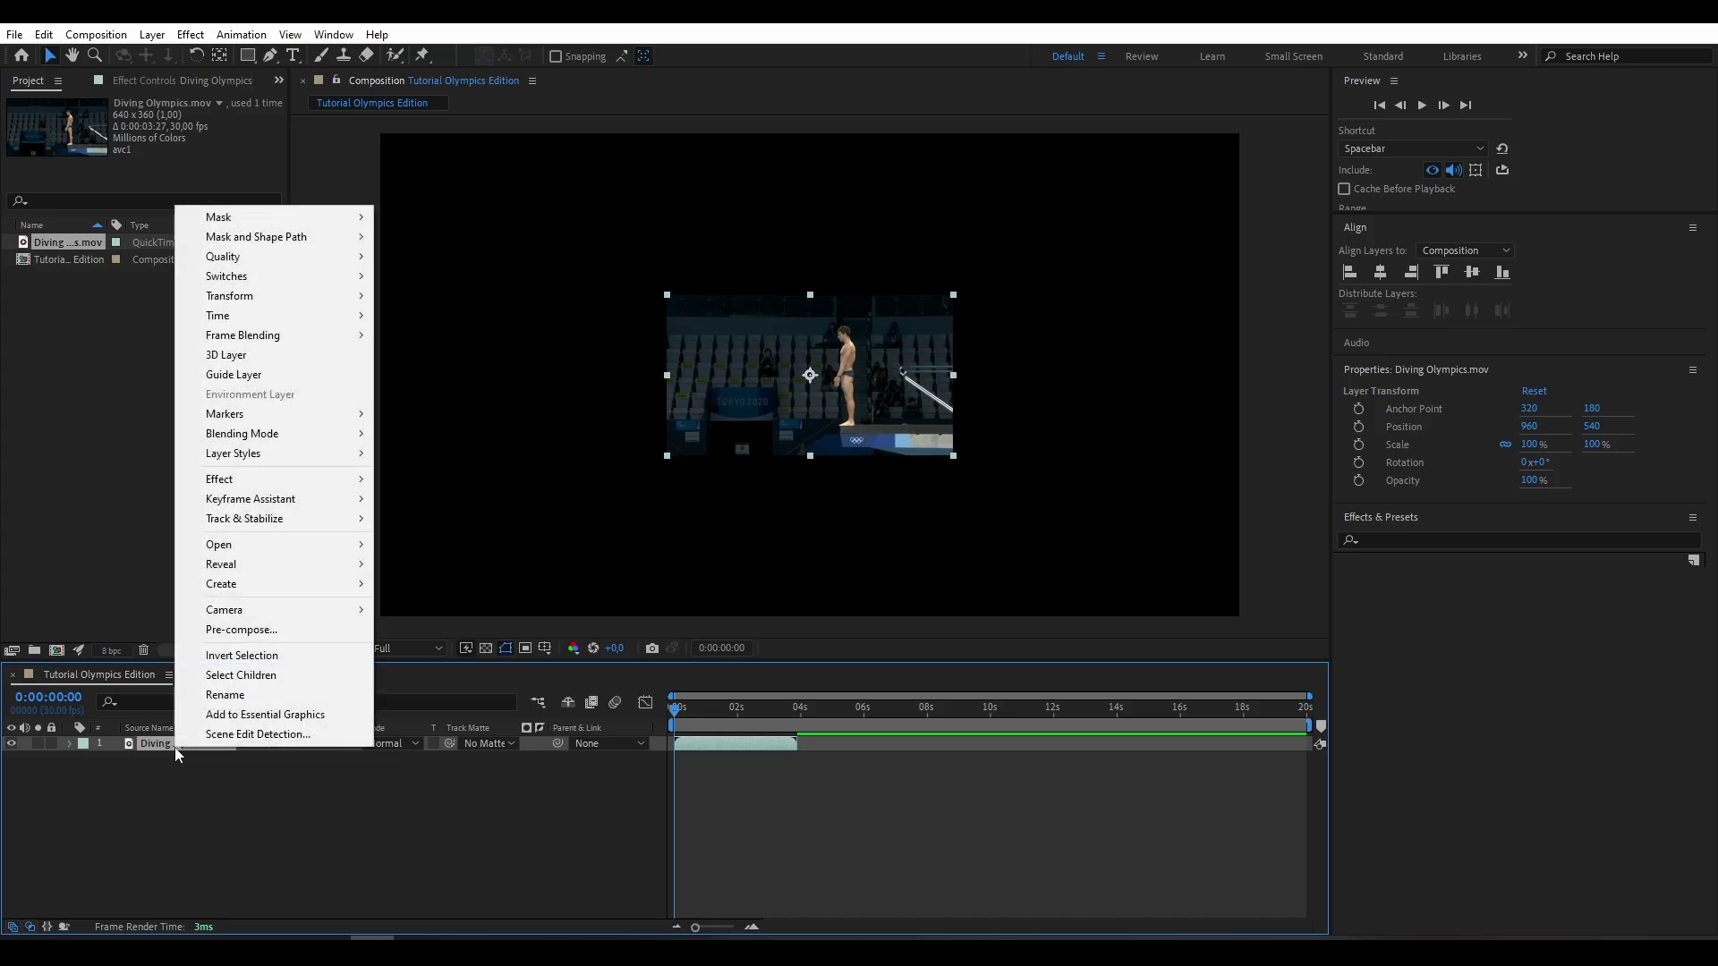
pyautogui.click(260, 697)
pyautogui.write('Or')
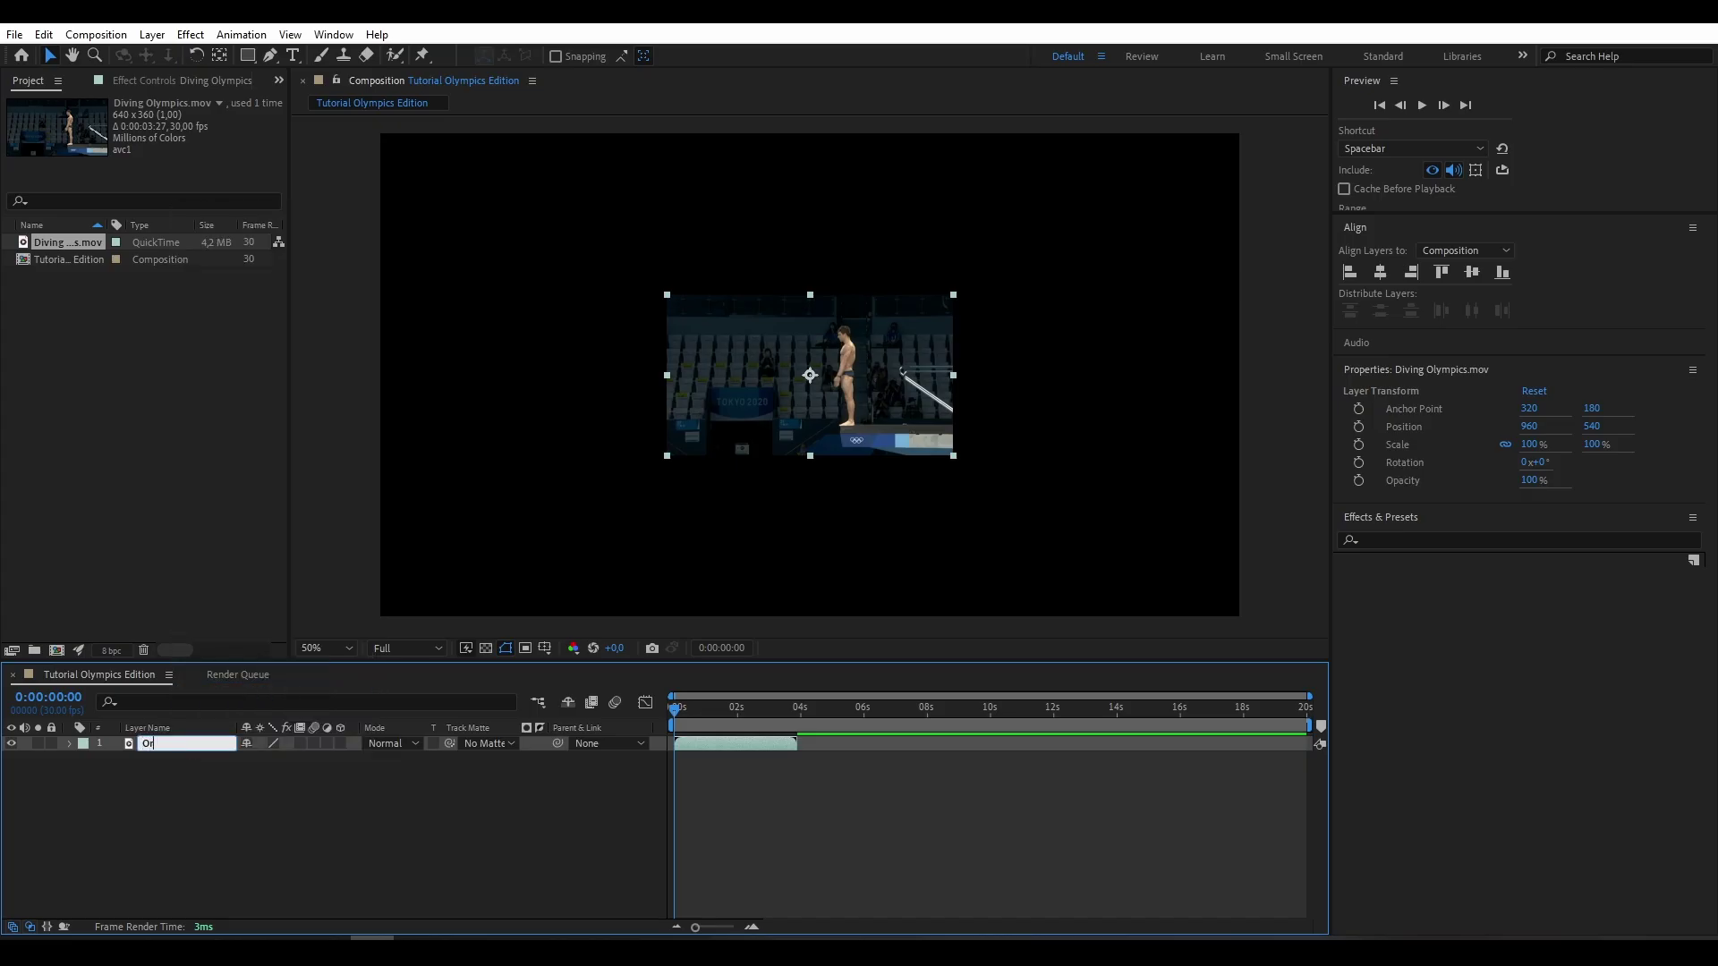
pyautogui.write('iginal')
pyautogui.click(229, 791)
# Step: Duplicate the Original layer and rename the copy '1'
pyautogui.click(182, 749)
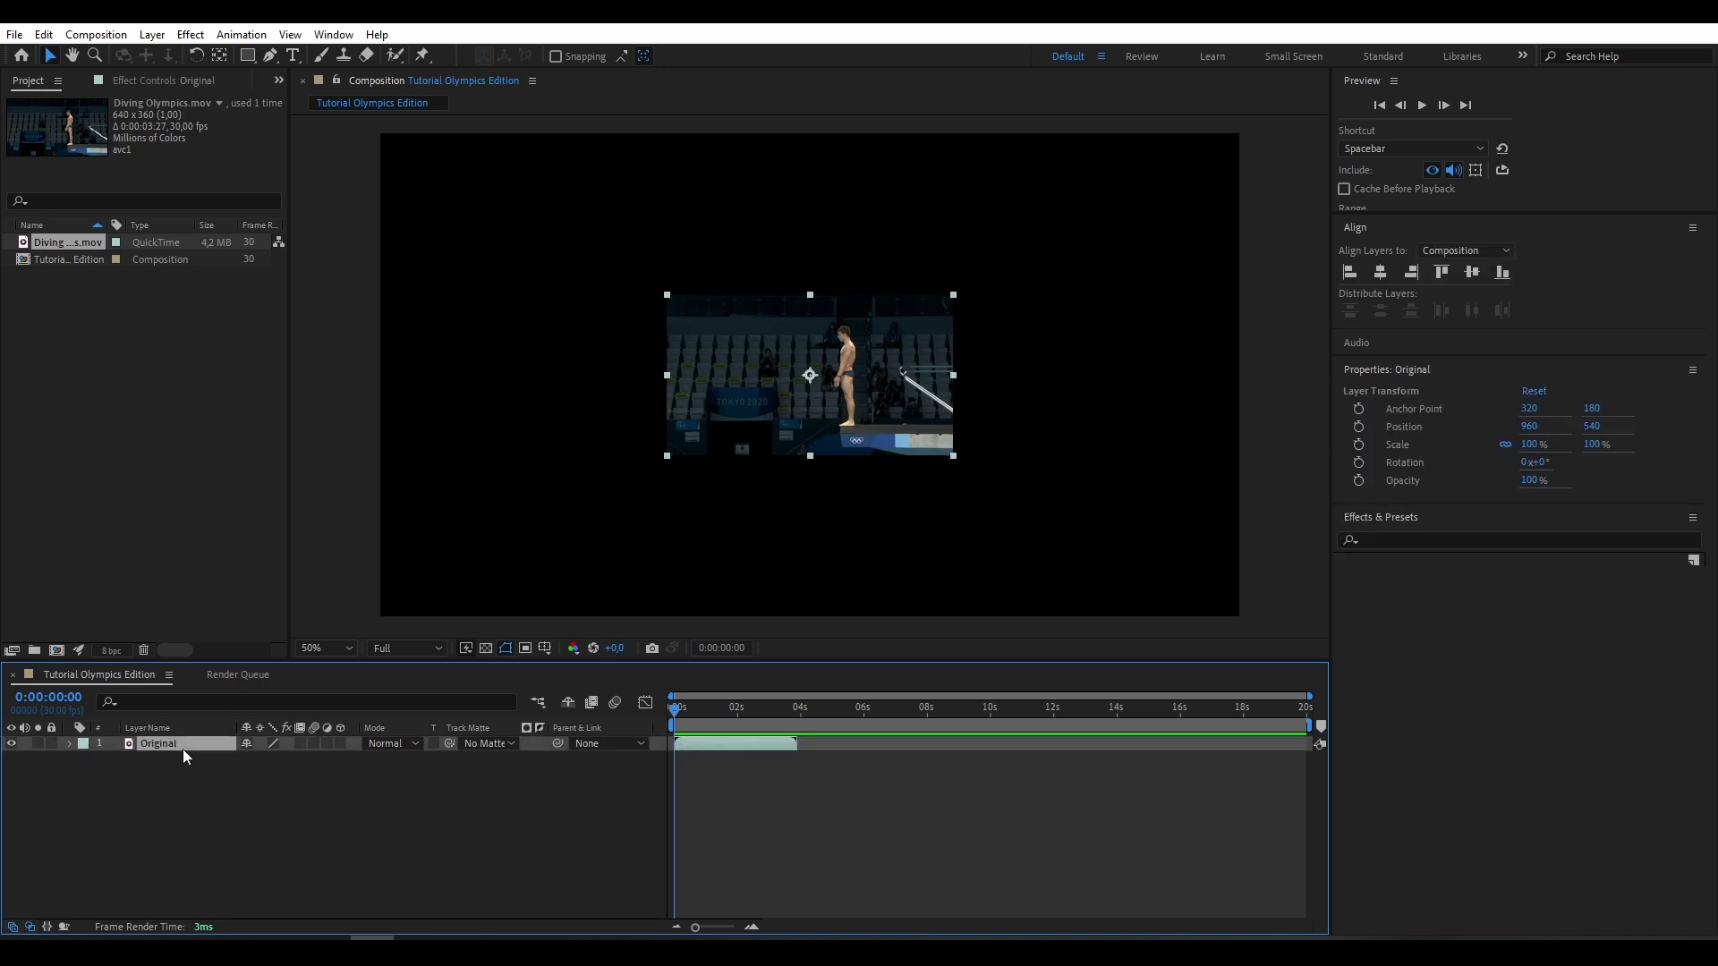
pyautogui.click(43, 36)
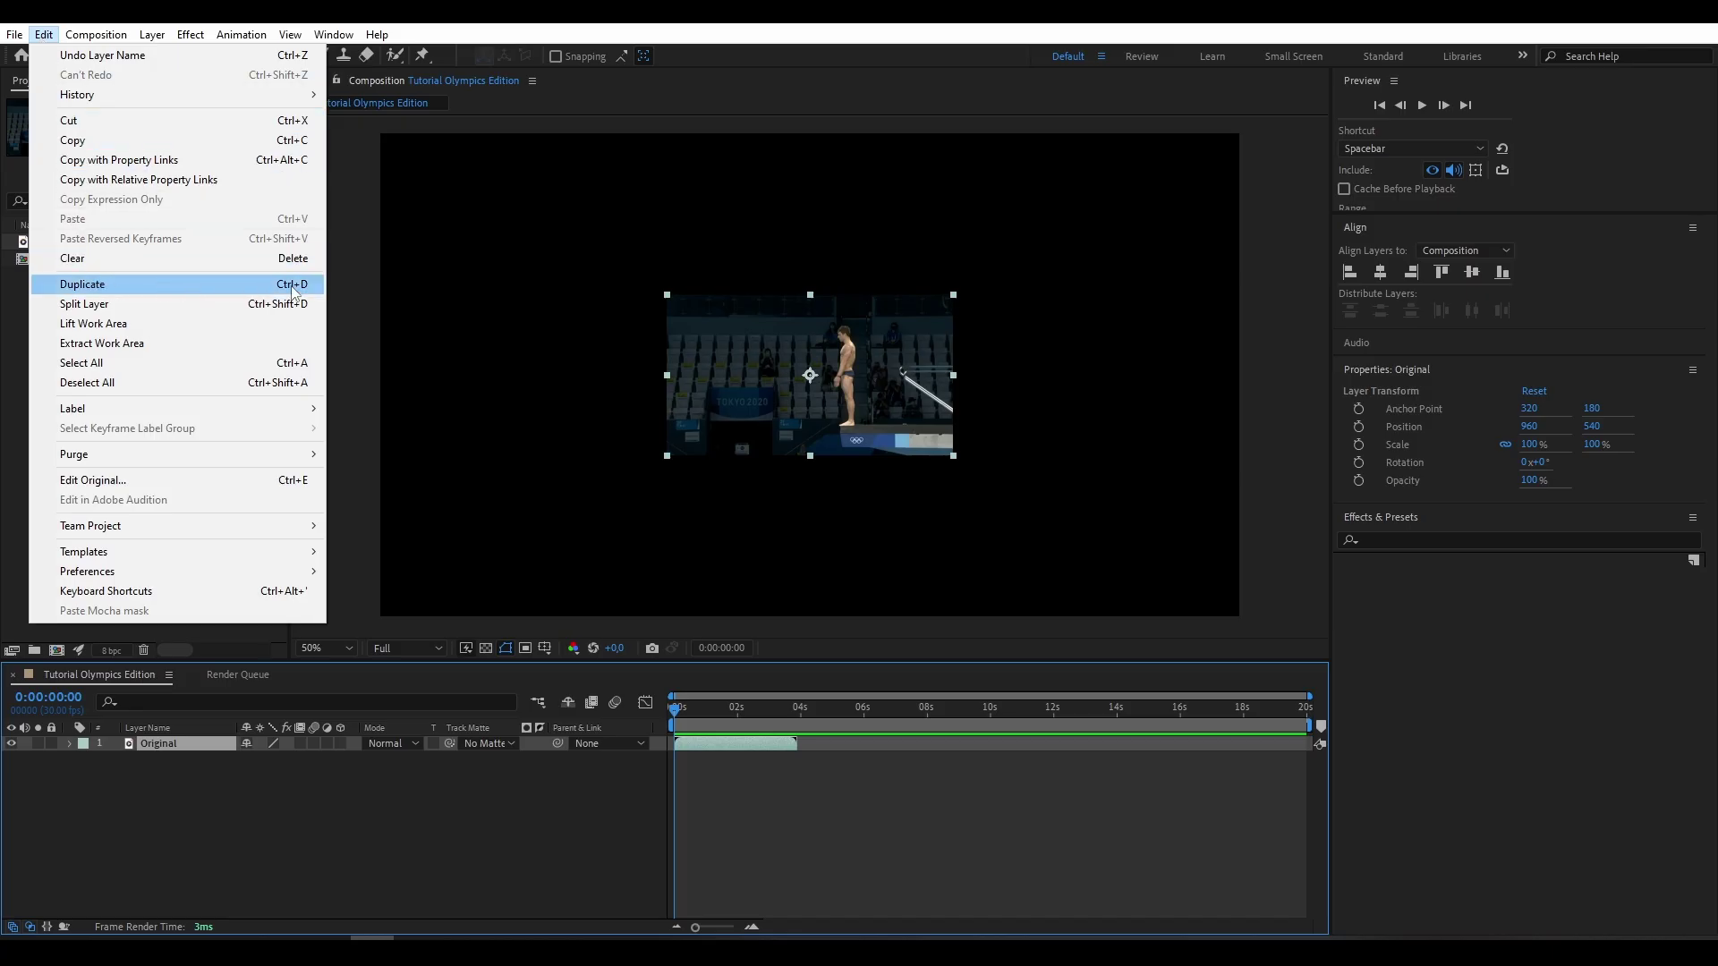
pyautogui.click(265, 293)
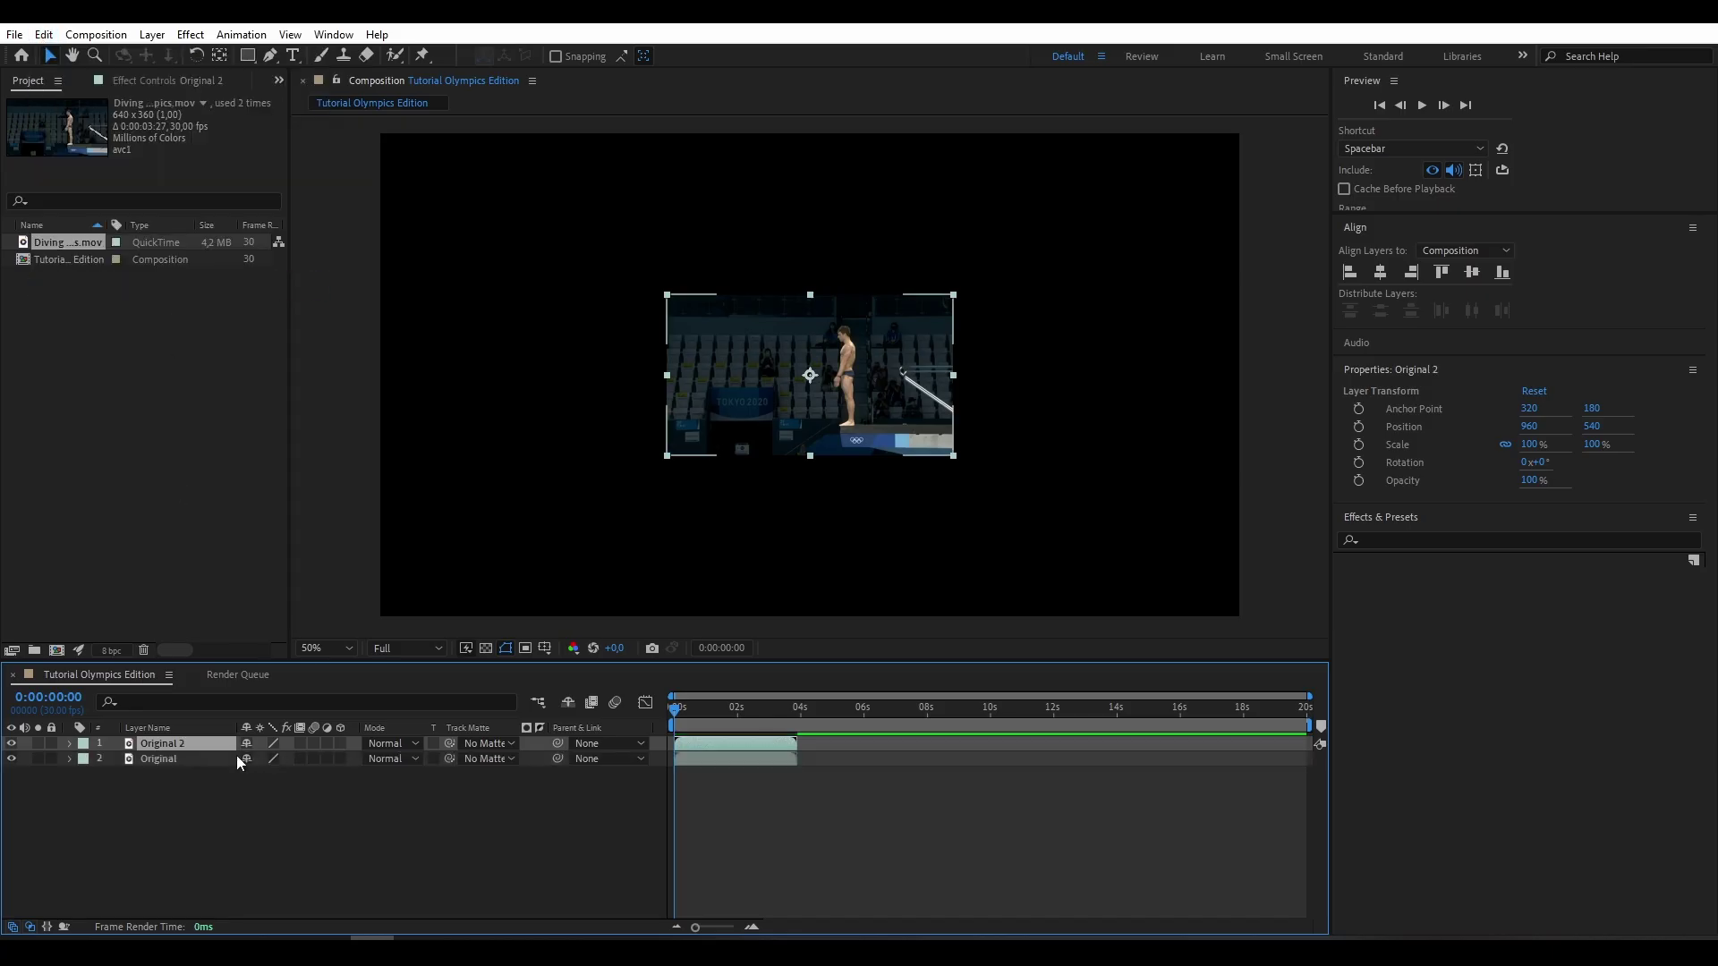
pyautogui.rightClick(177, 742)
pyautogui.click(268, 707)
pyautogui.write('1')
pyautogui.click(185, 781)
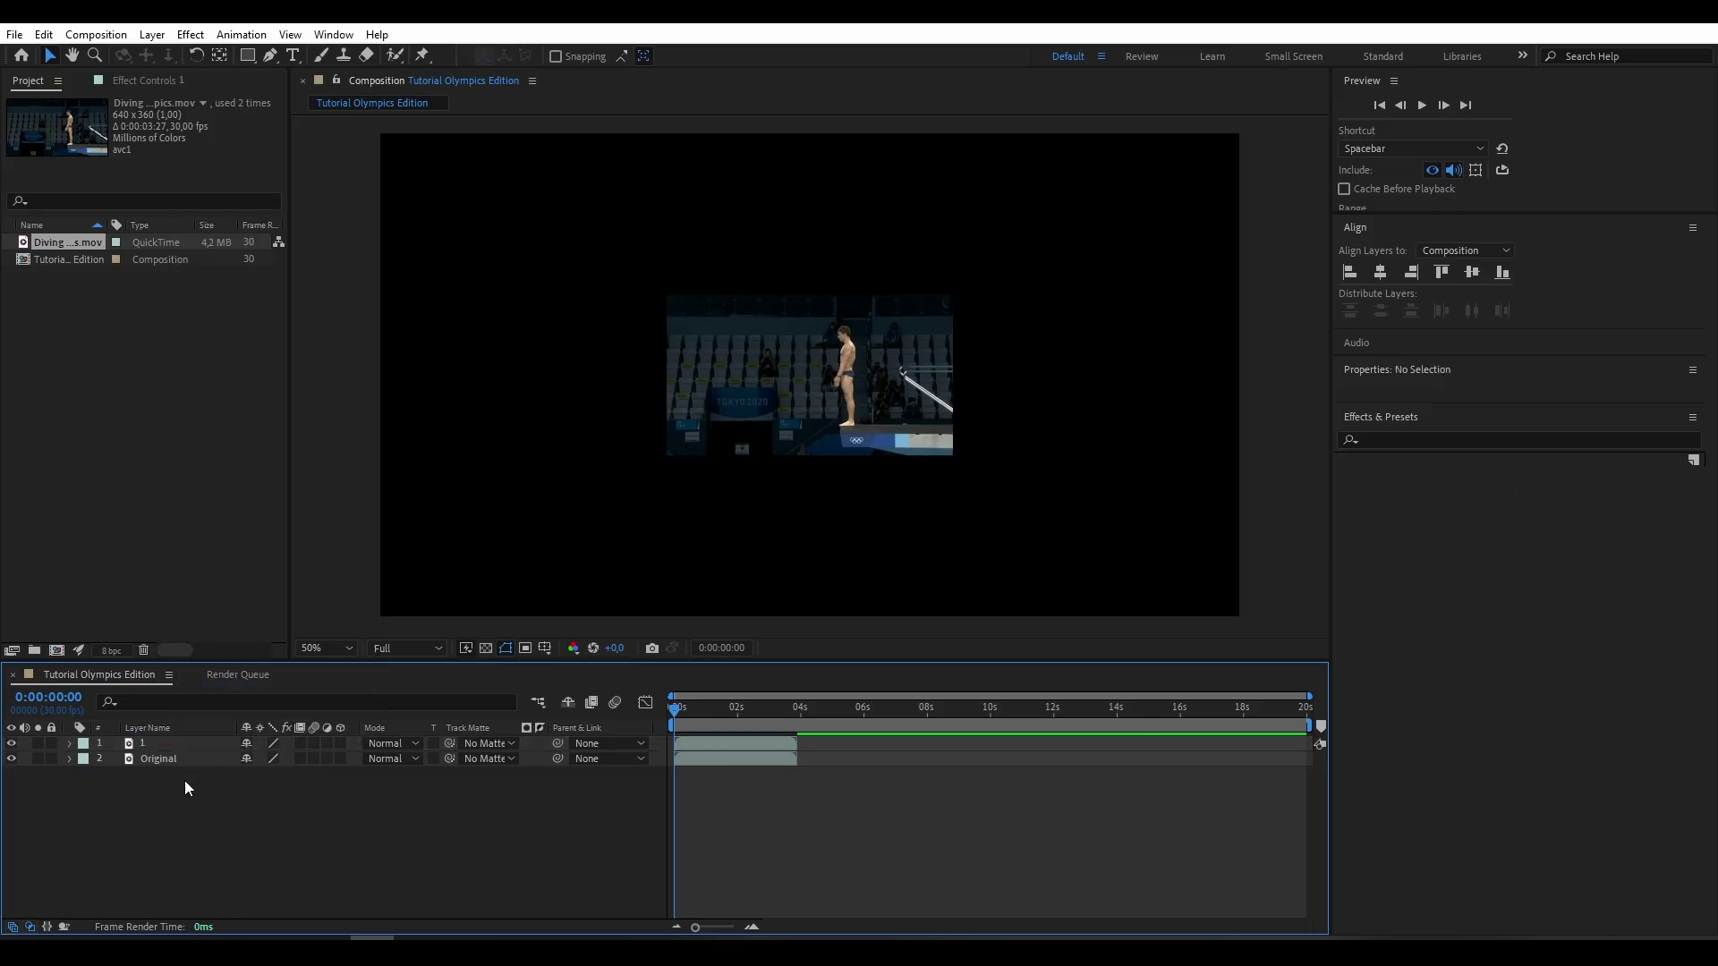
# Step: Duplicate layer 1 repeatedly with Ctrl+D to create the remaining numbered copies
pyautogui.click(170, 749)
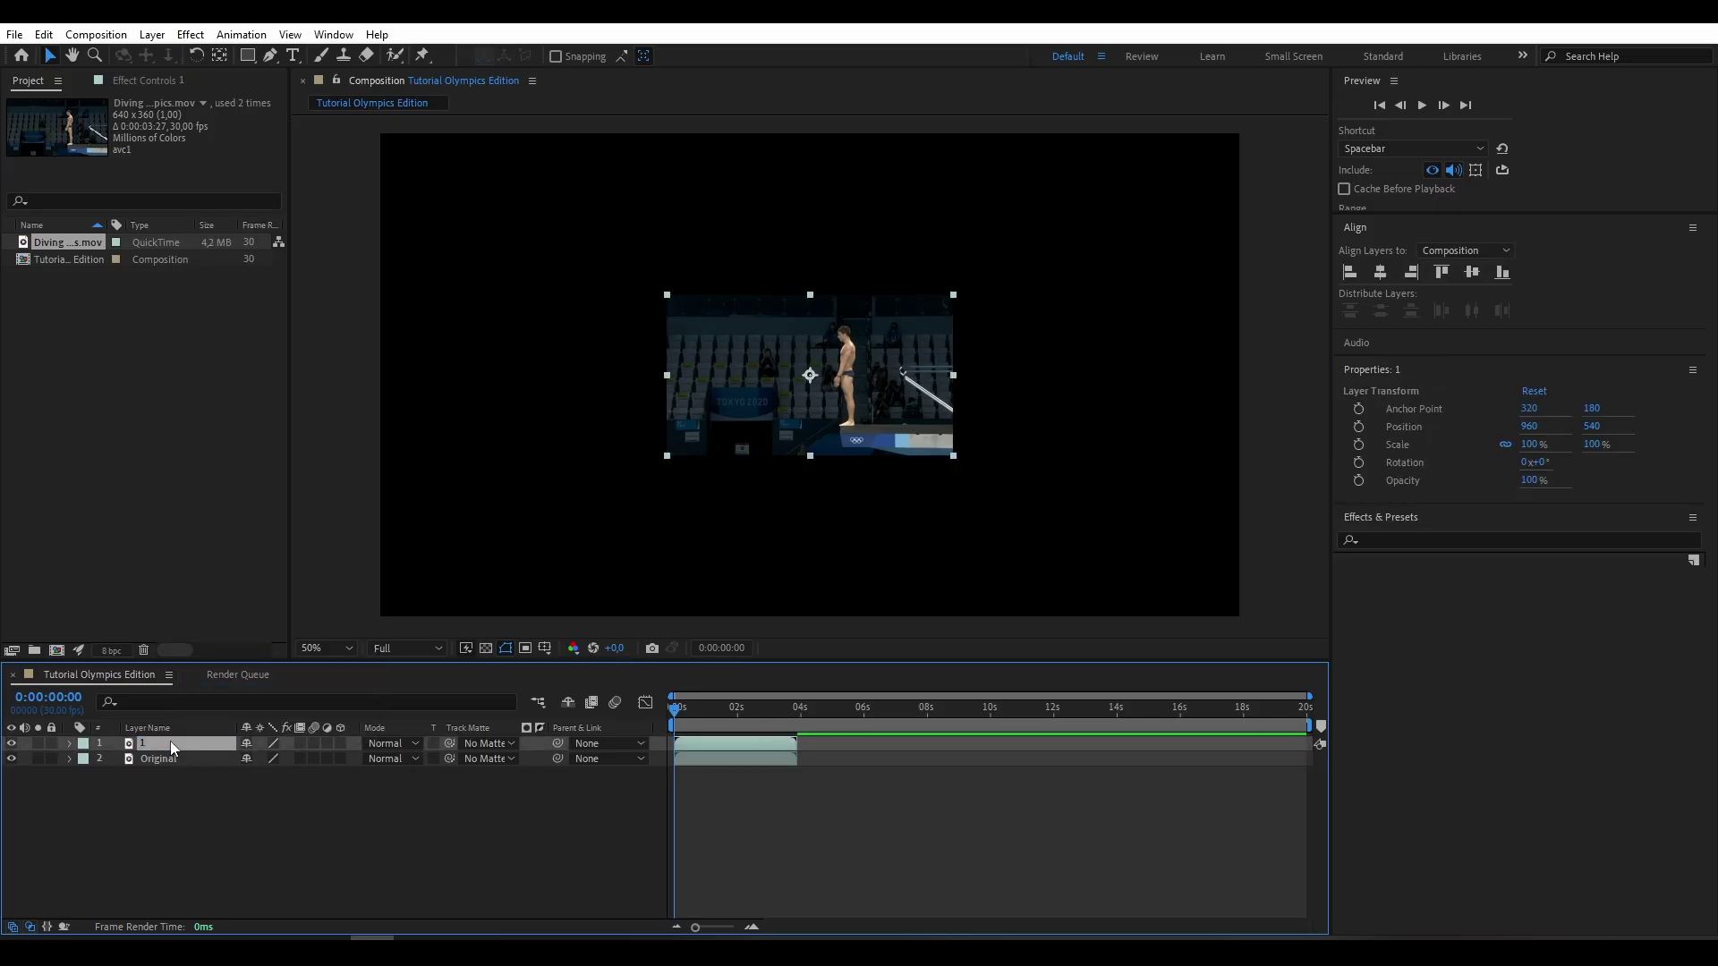
pyautogui.hotkey('ctrl', 'd')
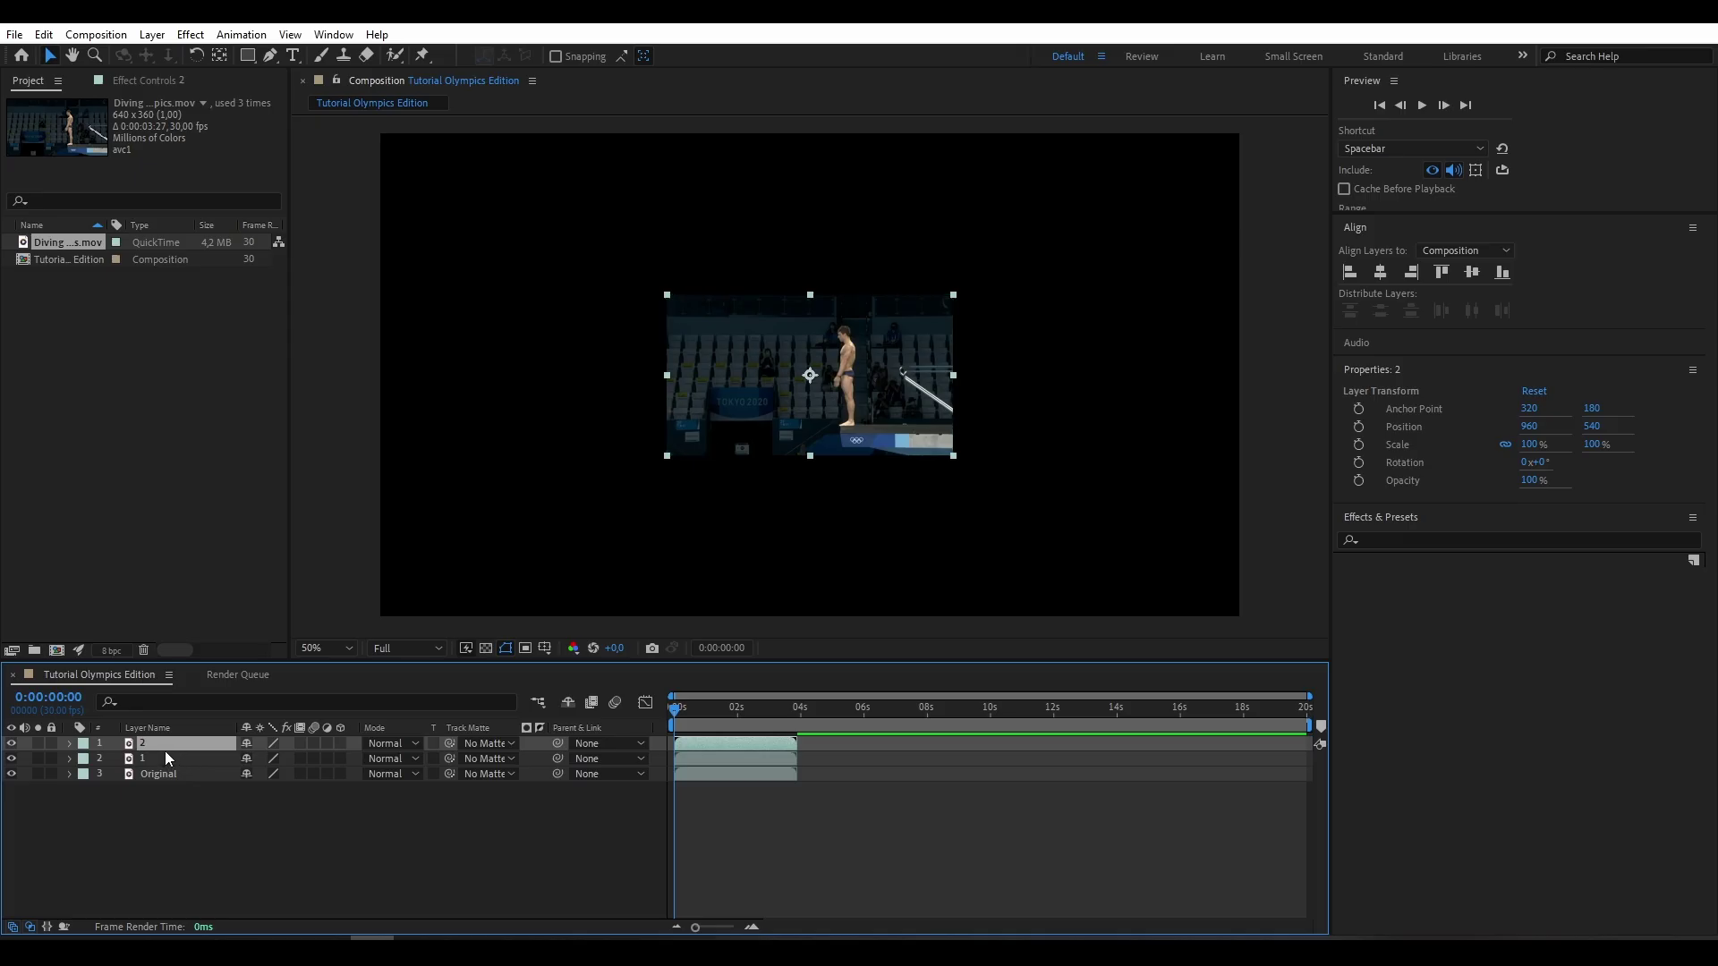
pyautogui.hotkey('ctrl', 'd')
pyautogui.hotkey('ctrl', 'd')
pyautogui.hotkey('ctrl', 'd')
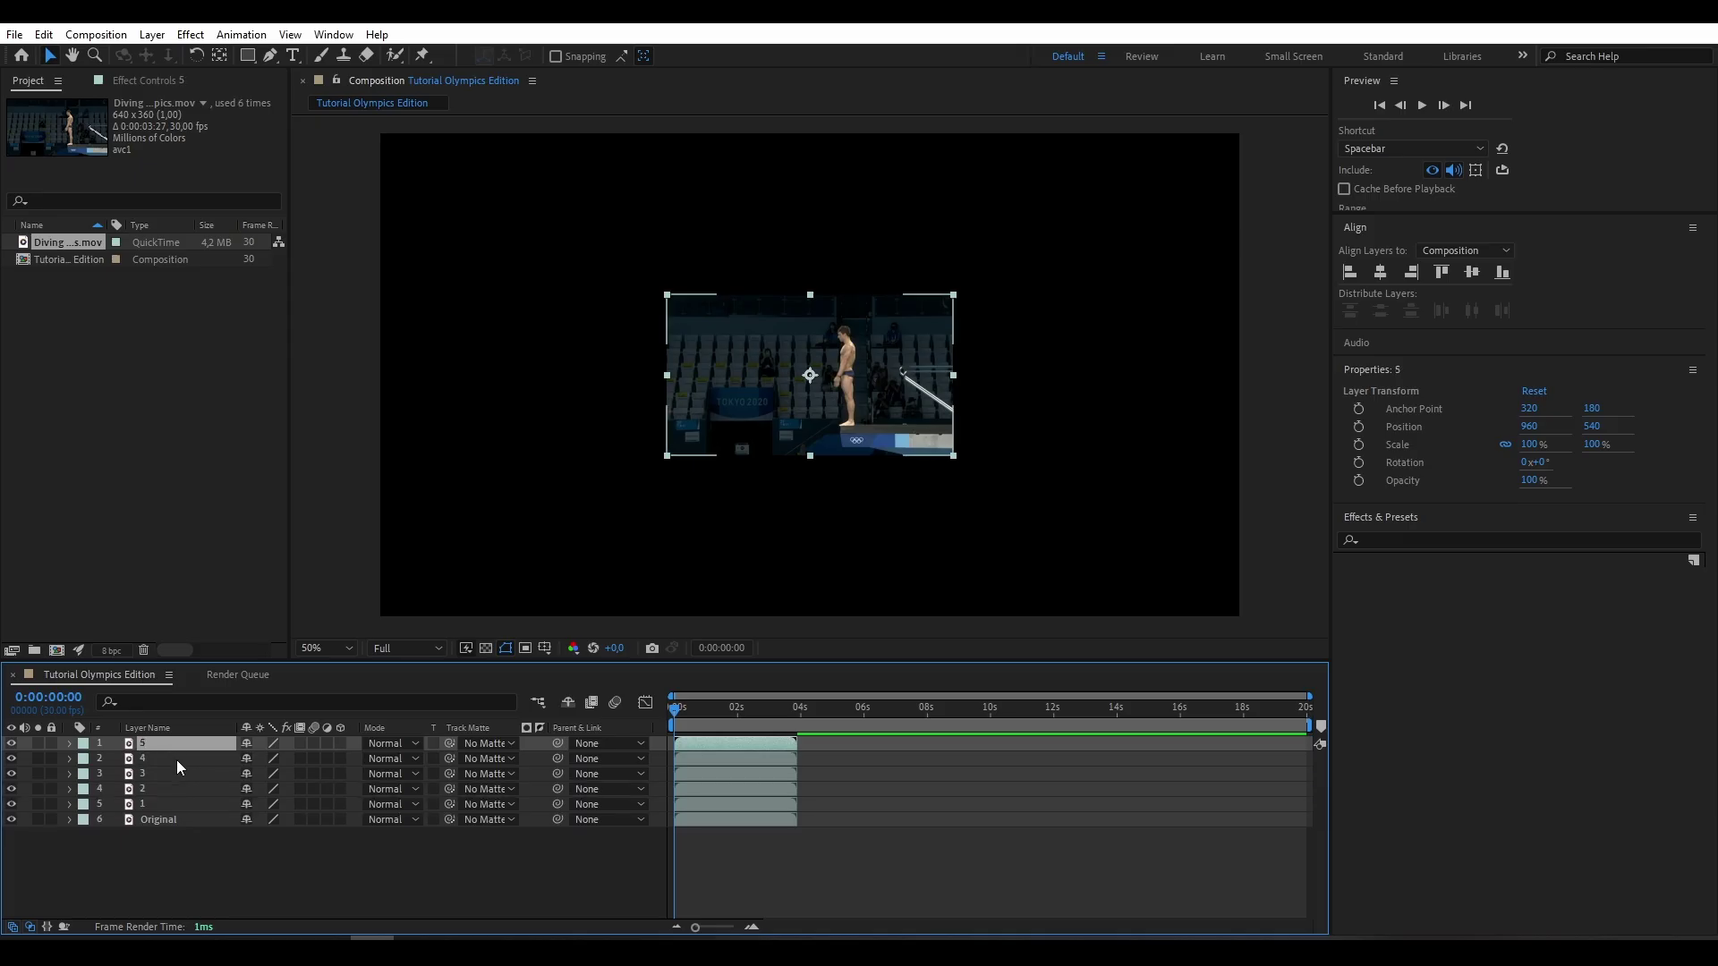
pyautogui.hotkey('ctrl', 'd')
pyautogui.hotkey('ctrl', 'd')
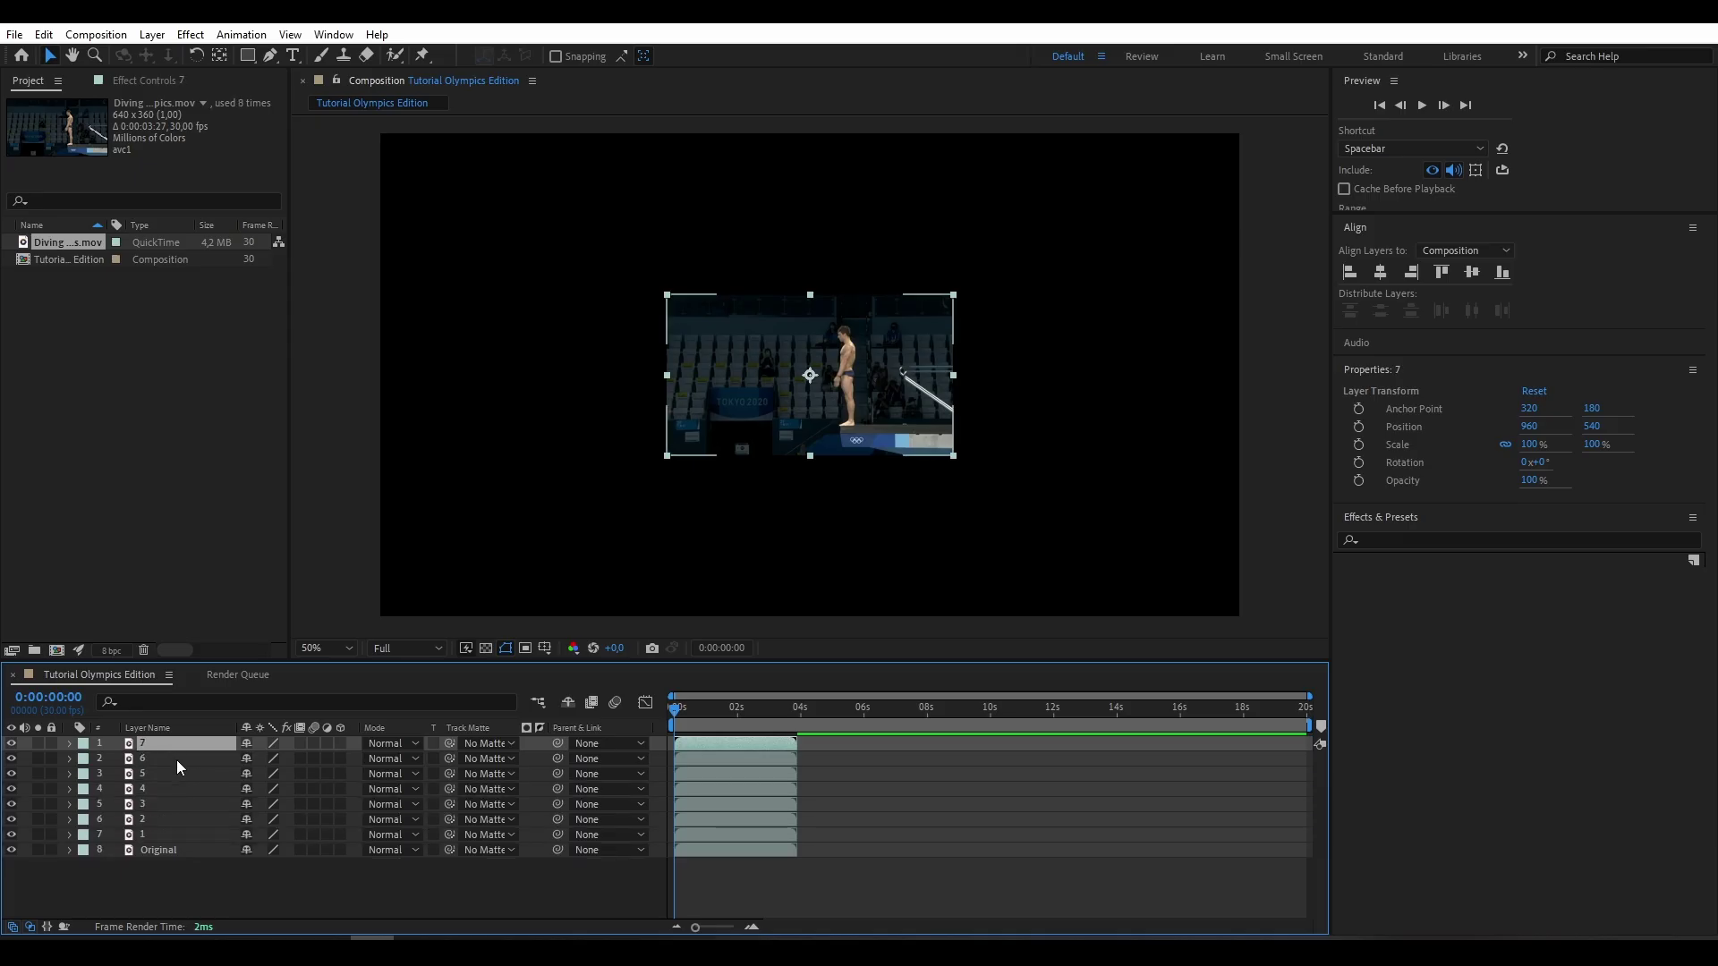
pyautogui.hotkey('ctrl', 'd')
# Step: Align Original left, layer 1 centre and layer 2 right to form the middle row
pyautogui.click(169, 872)
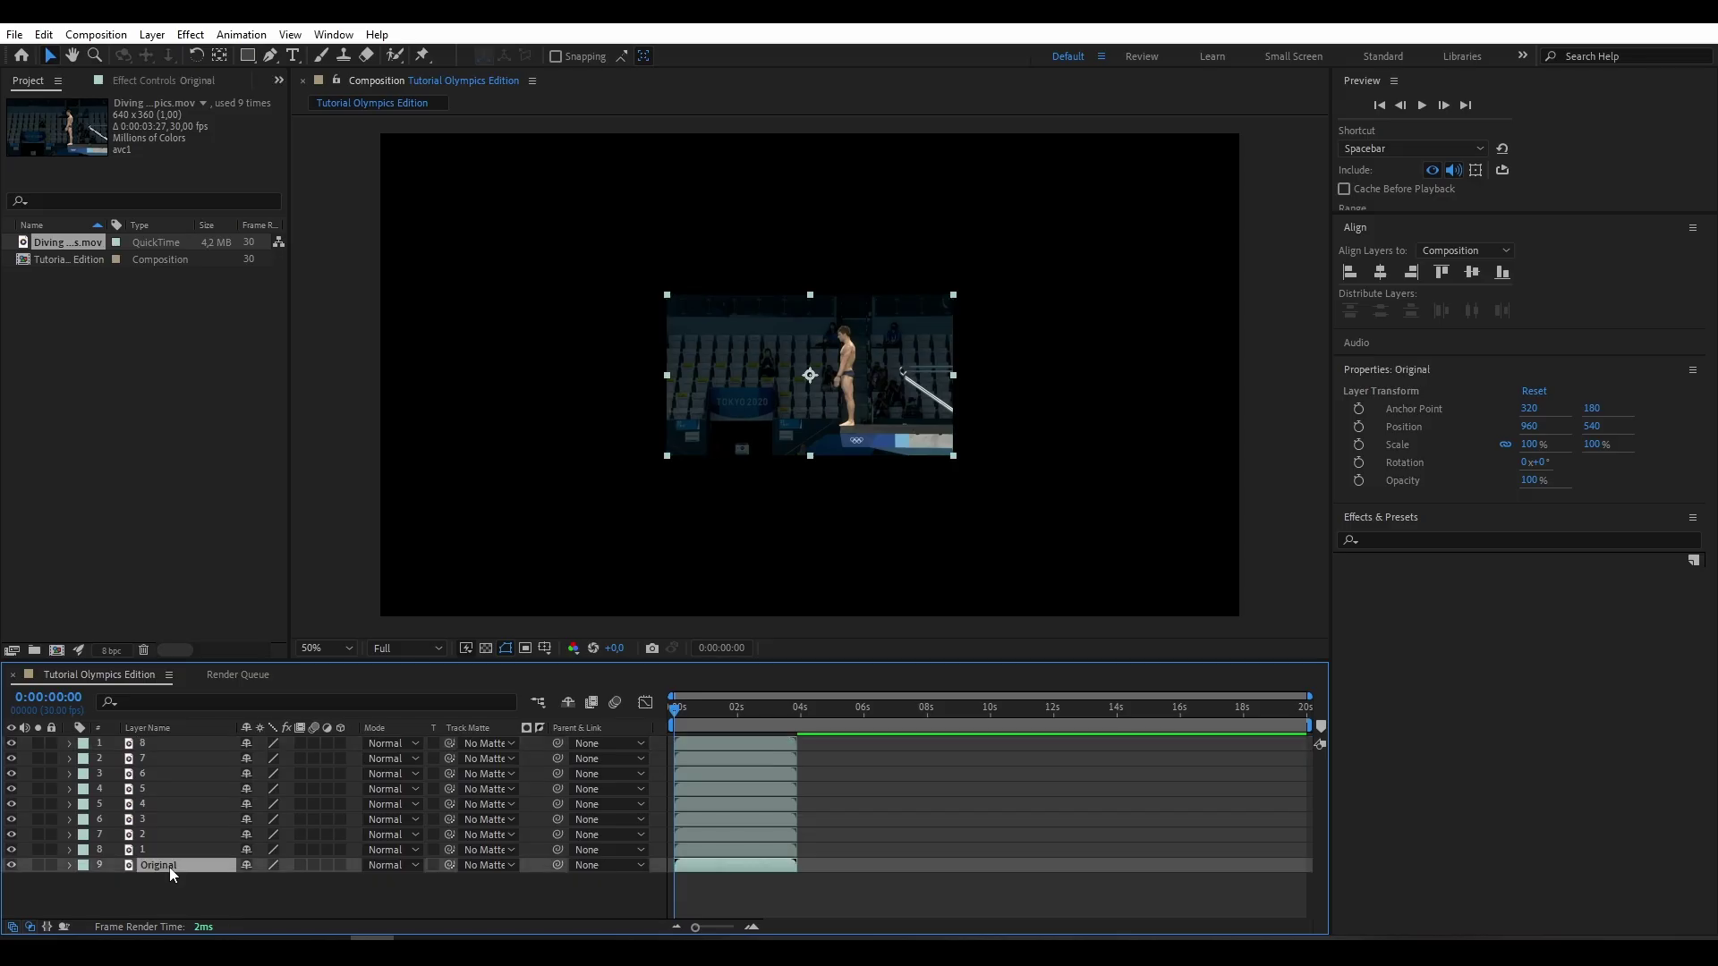
pyautogui.click(1350, 273)
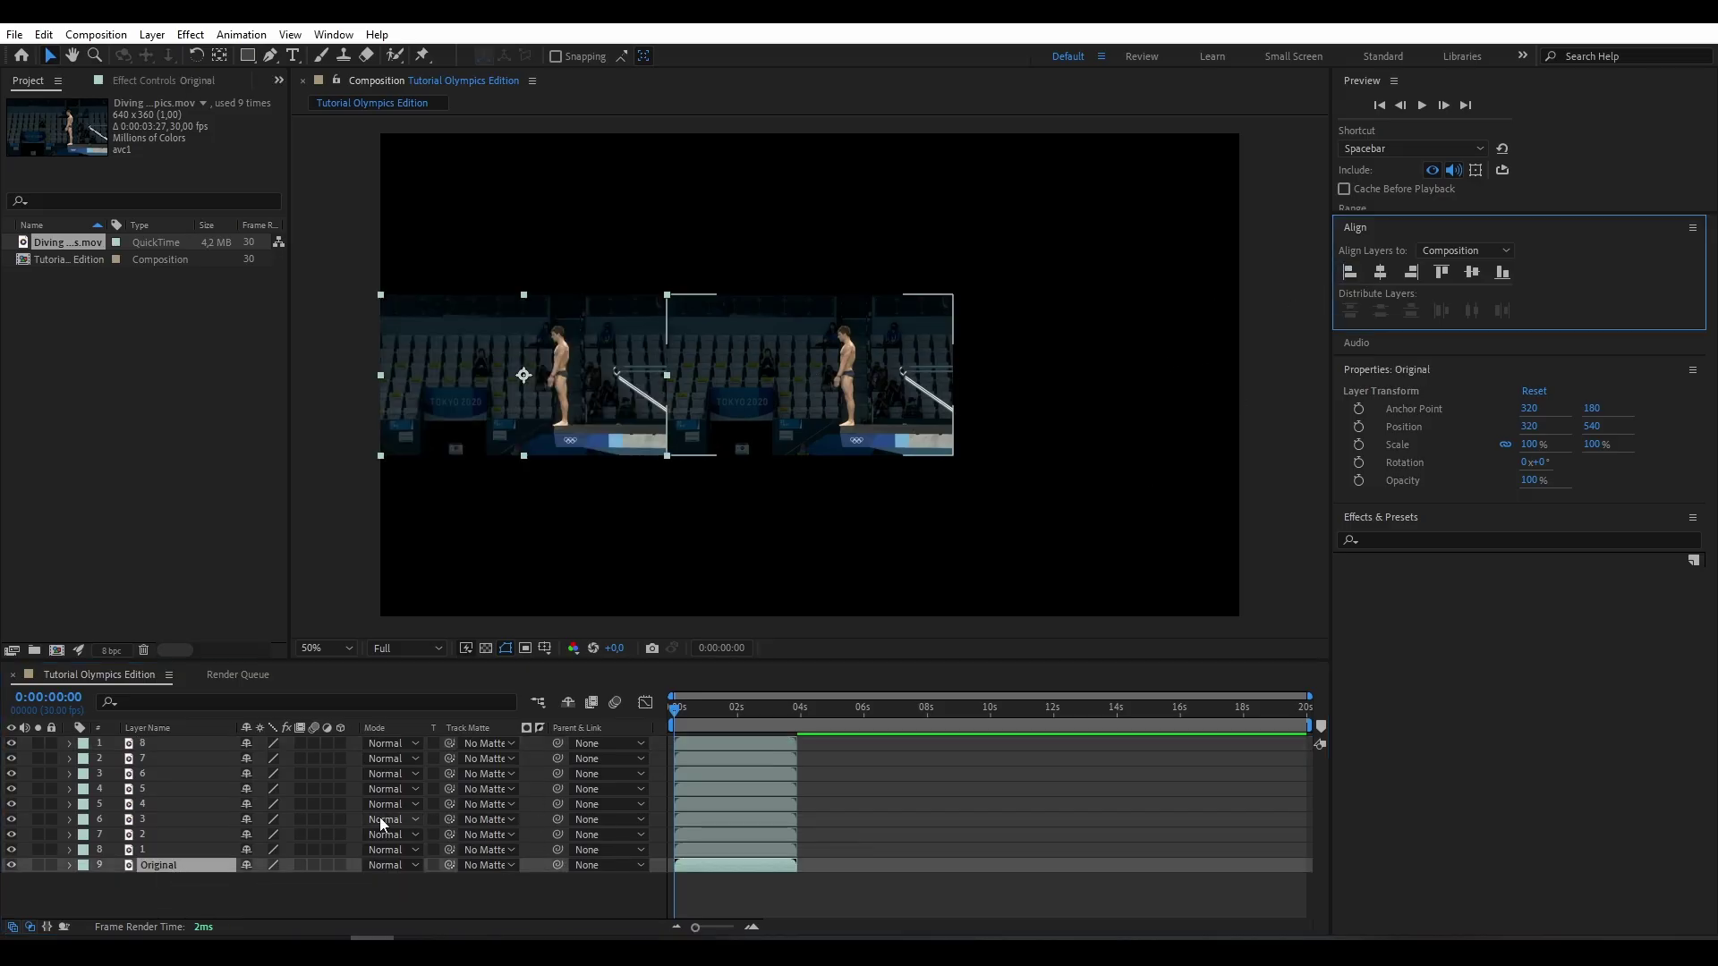
pyautogui.click(196, 849)
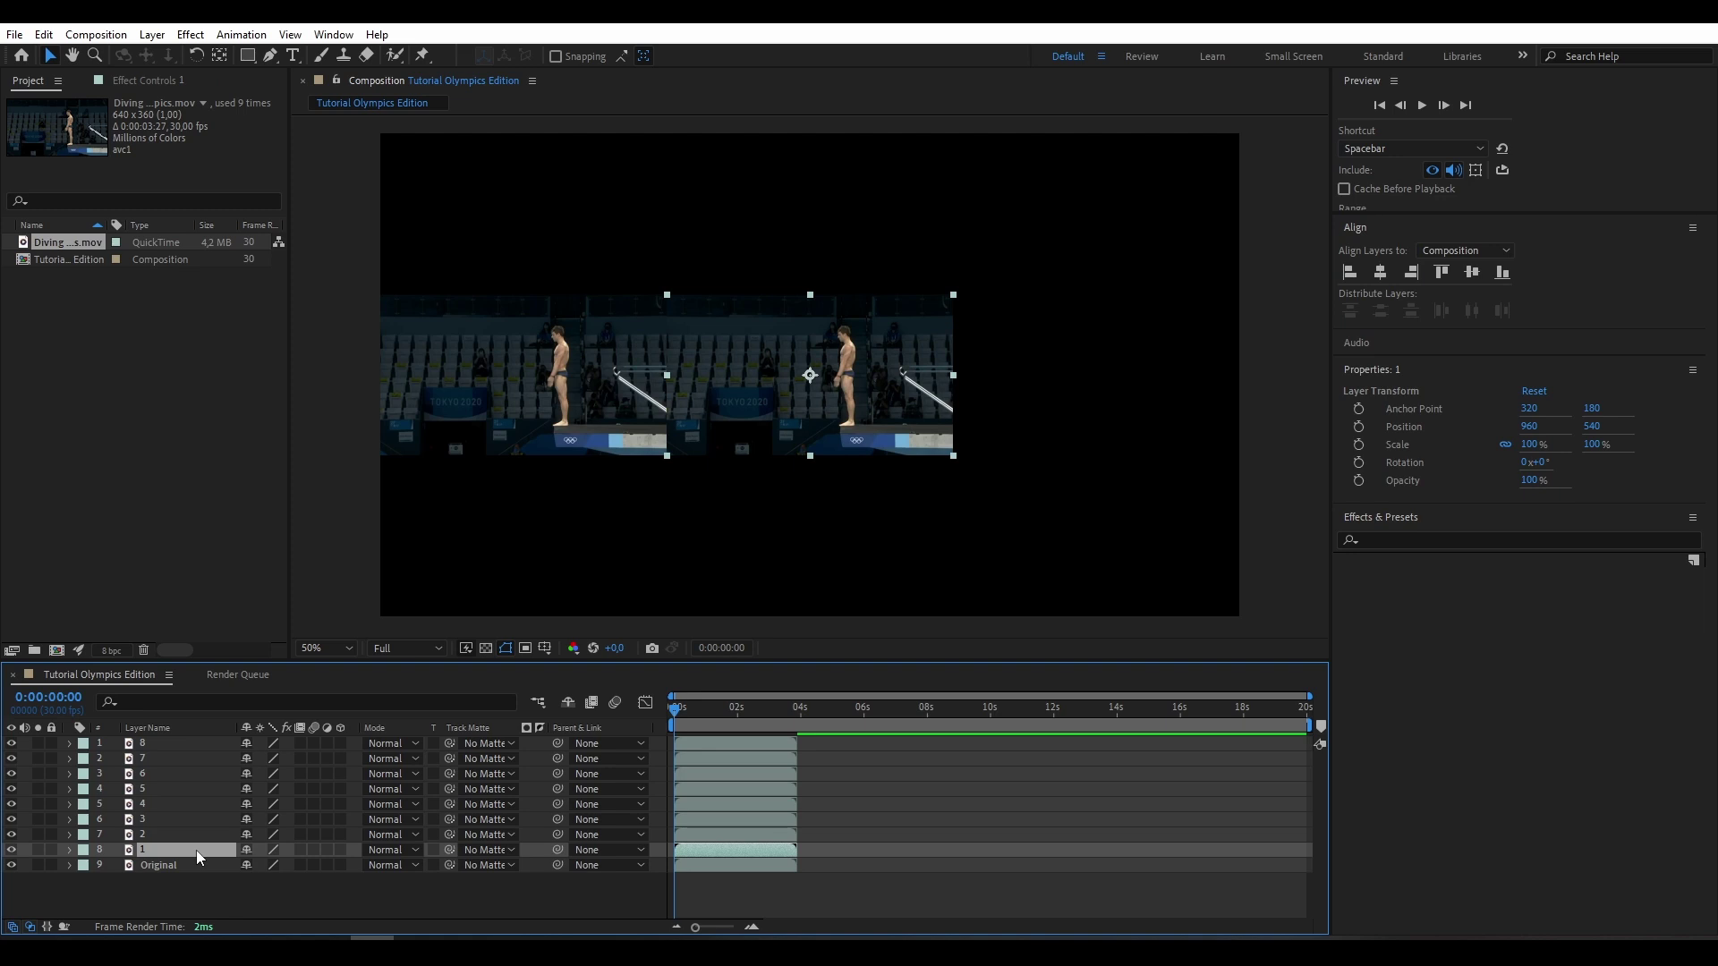
pyautogui.click(1378, 278)
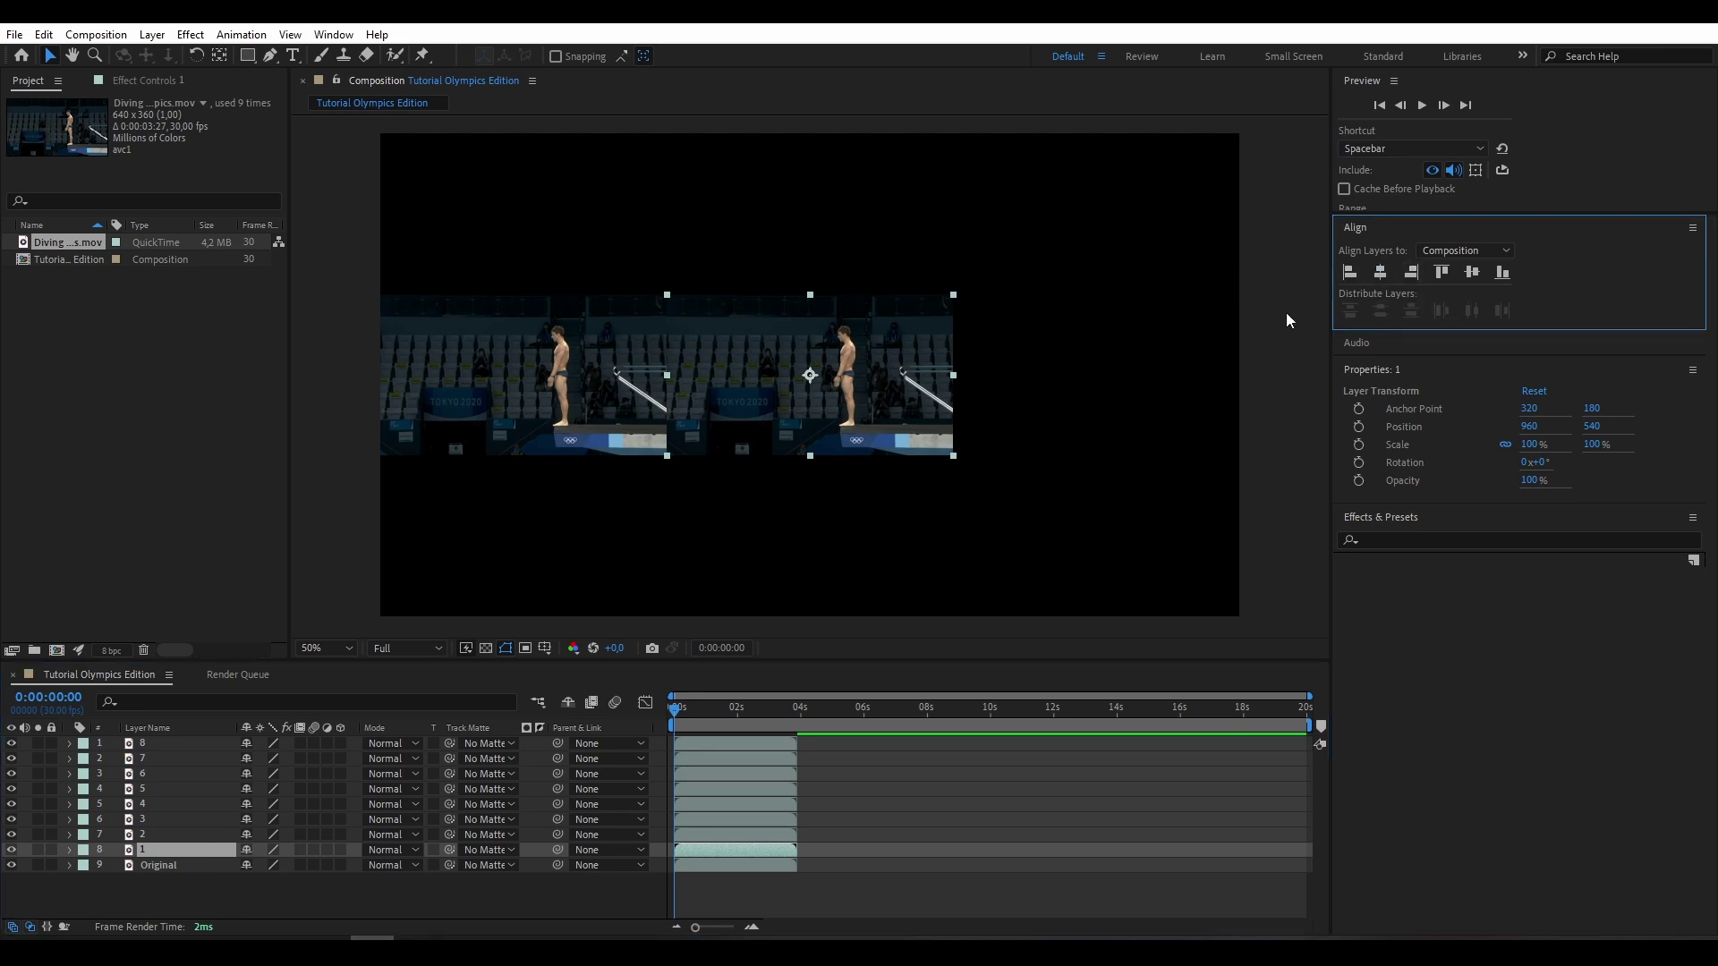
pyautogui.click(156, 832)
pyautogui.click(1416, 278)
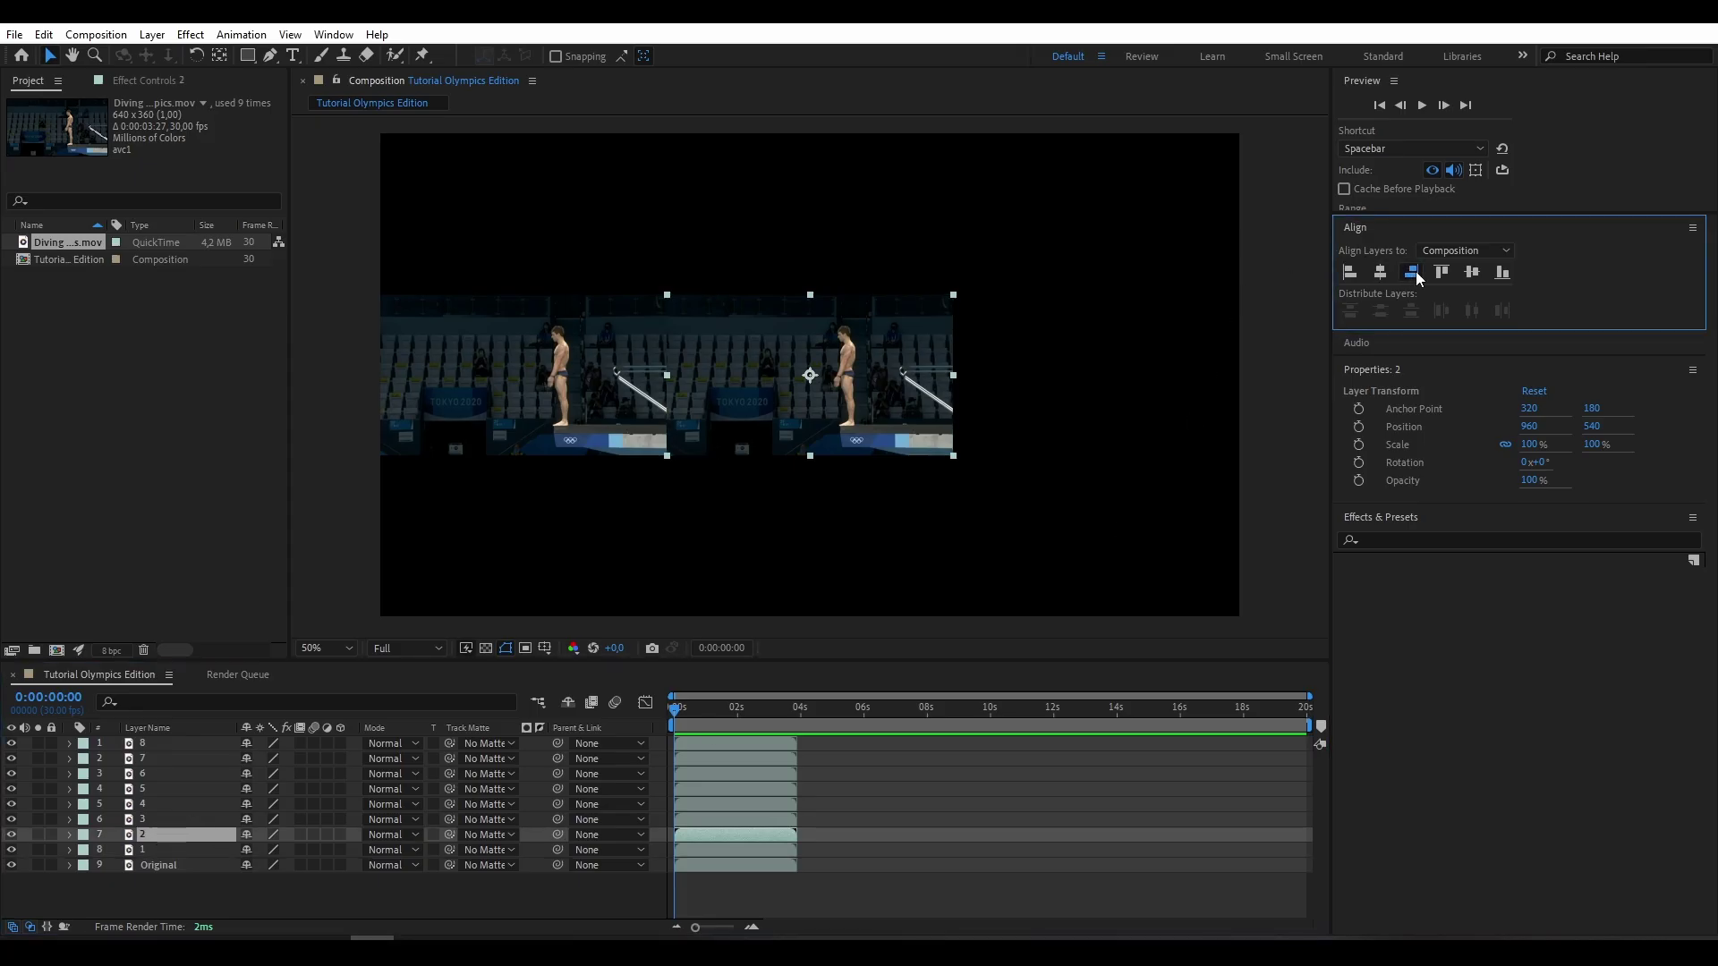
pyautogui.click(1416, 278)
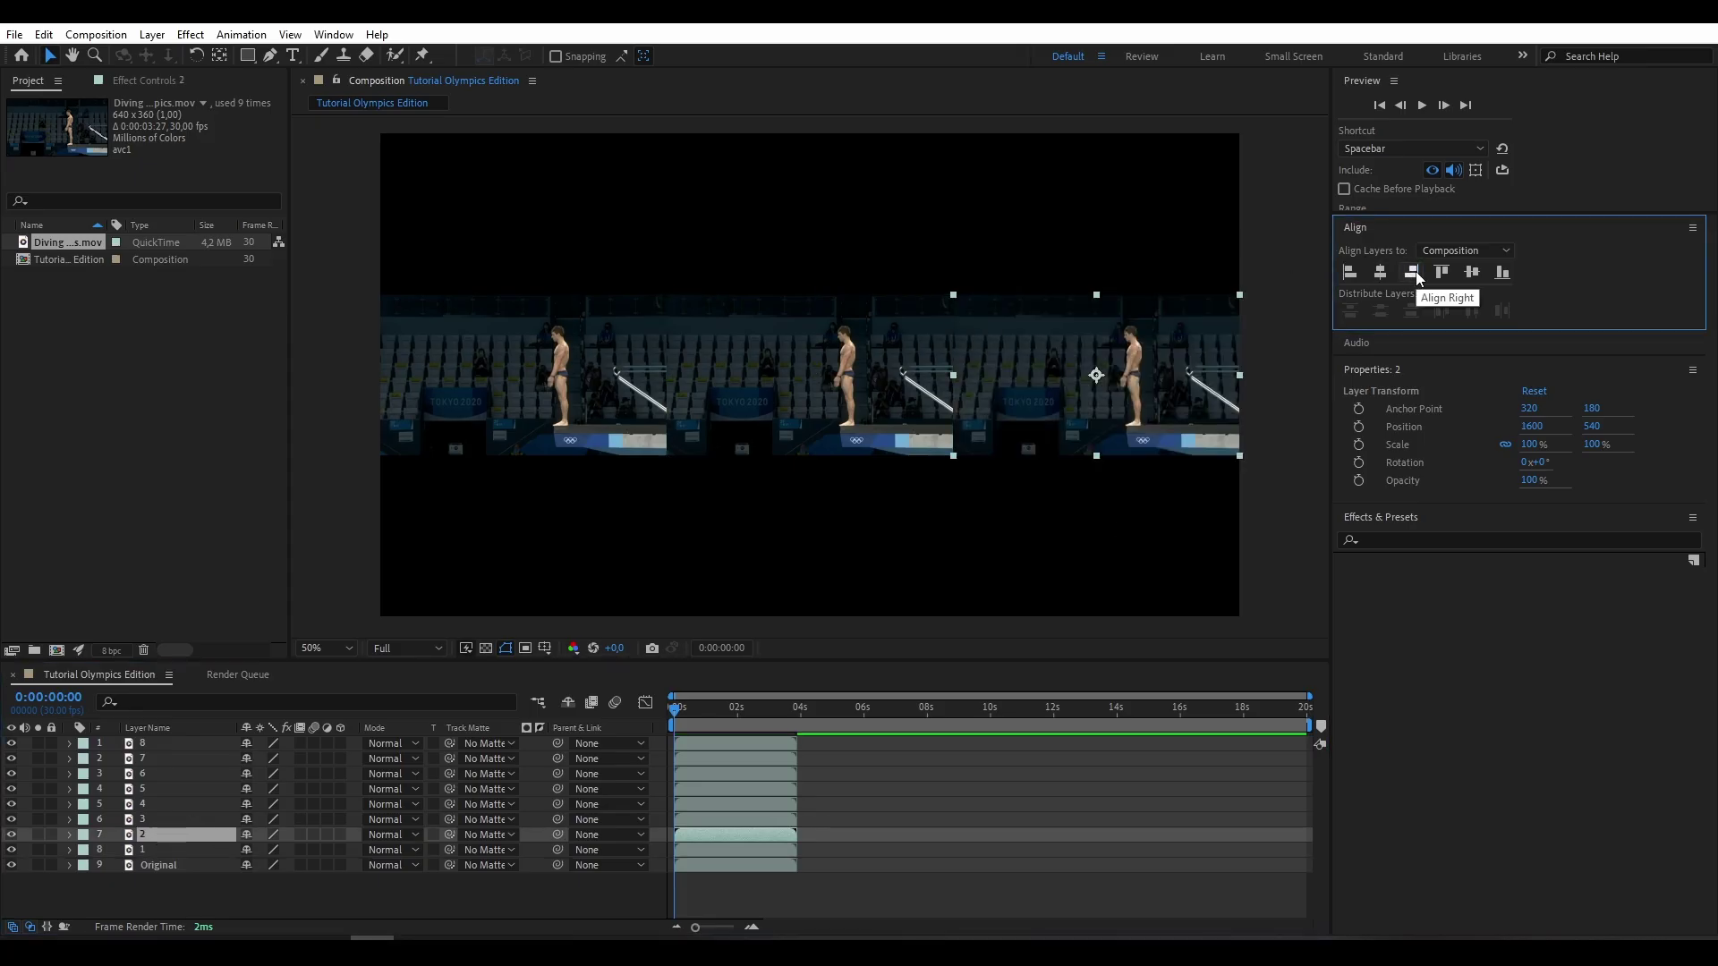
# Step: Align layers 3, 4 and 5 into the top-left, top-centre and top-right slots
pyautogui.click(158, 818)
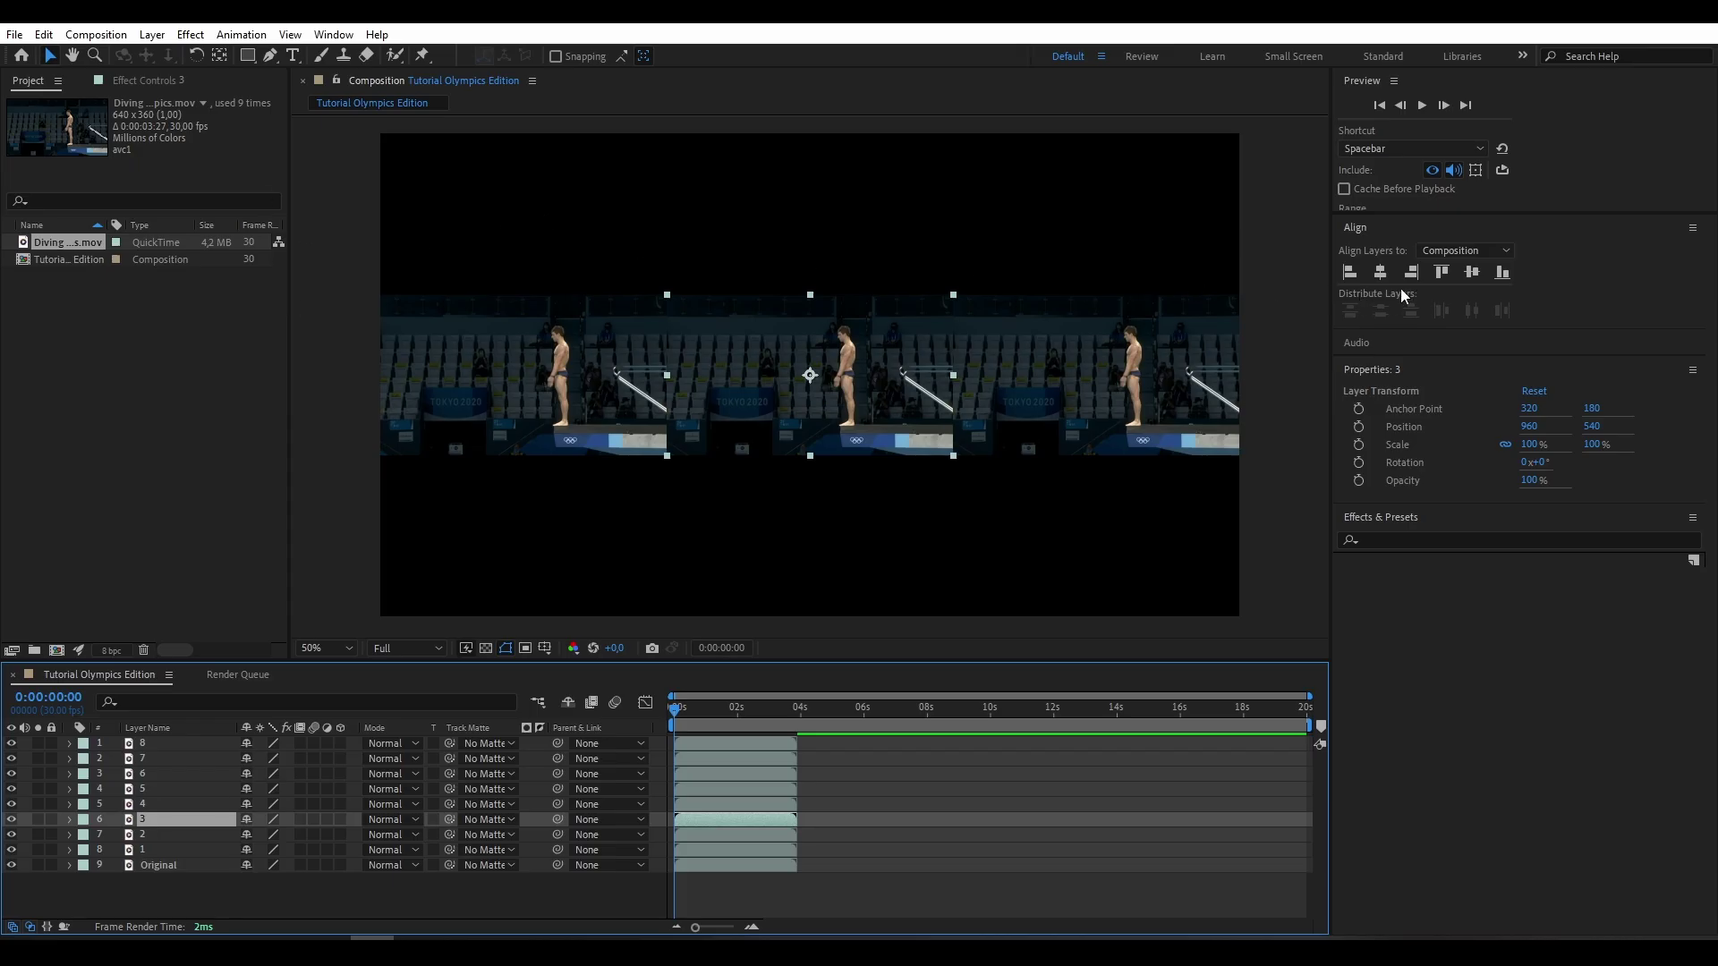
pyautogui.click(1350, 273)
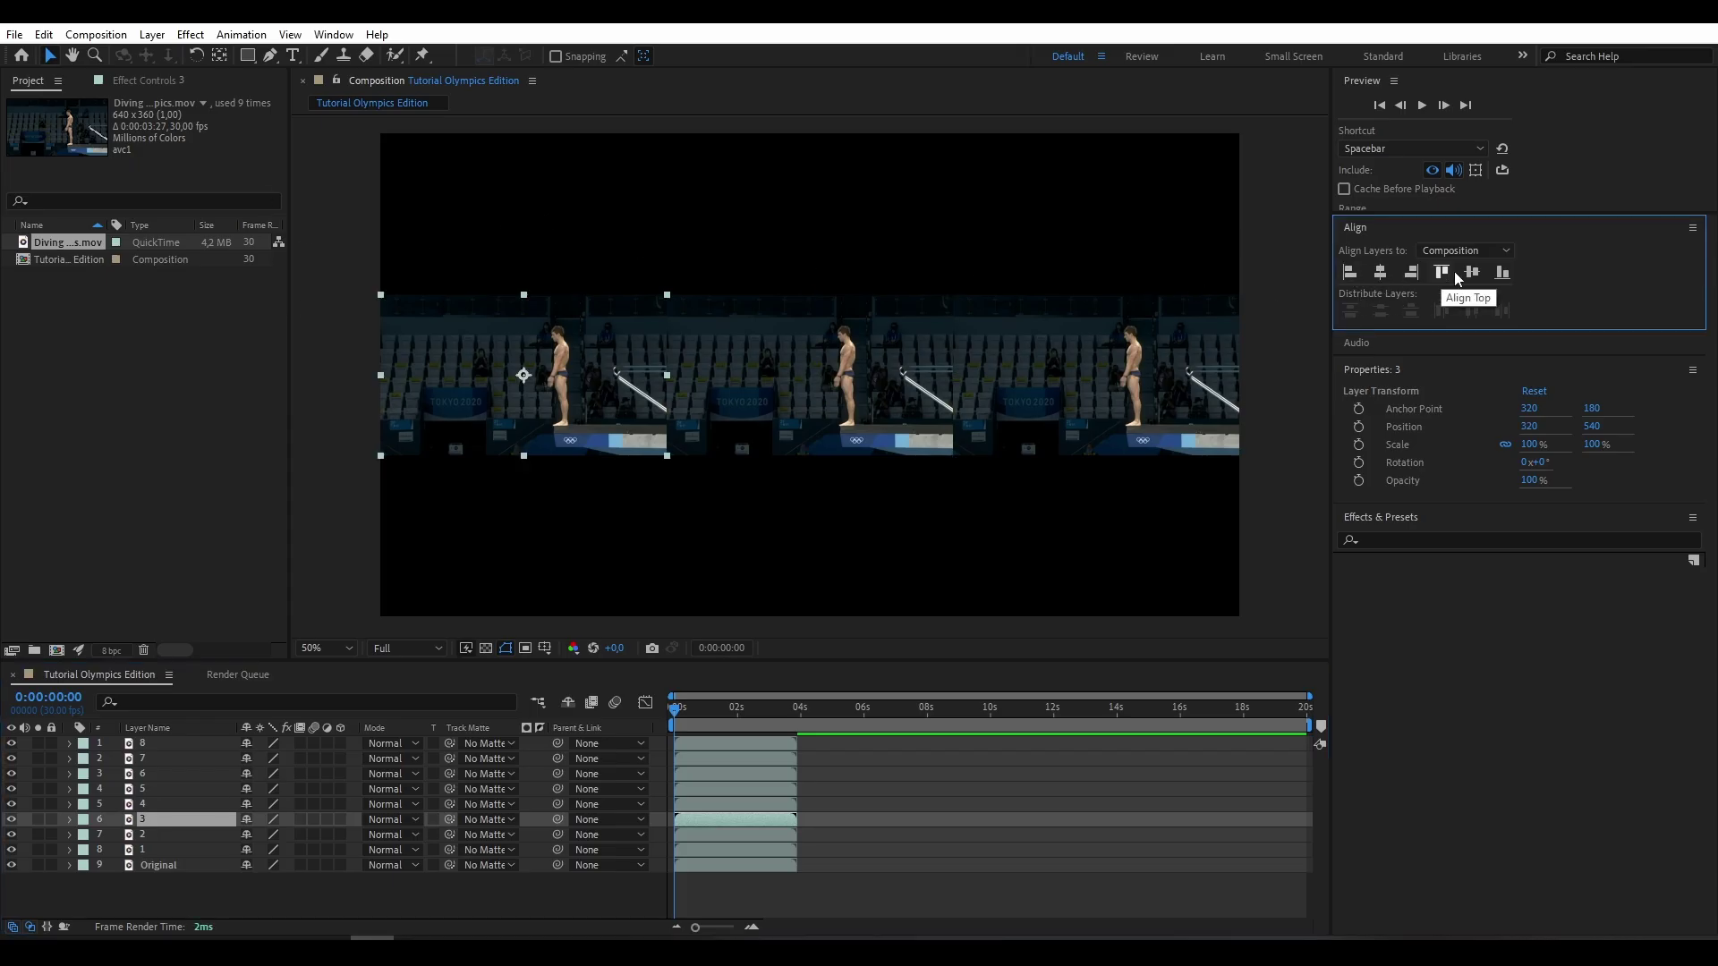
pyautogui.click(1441, 273)
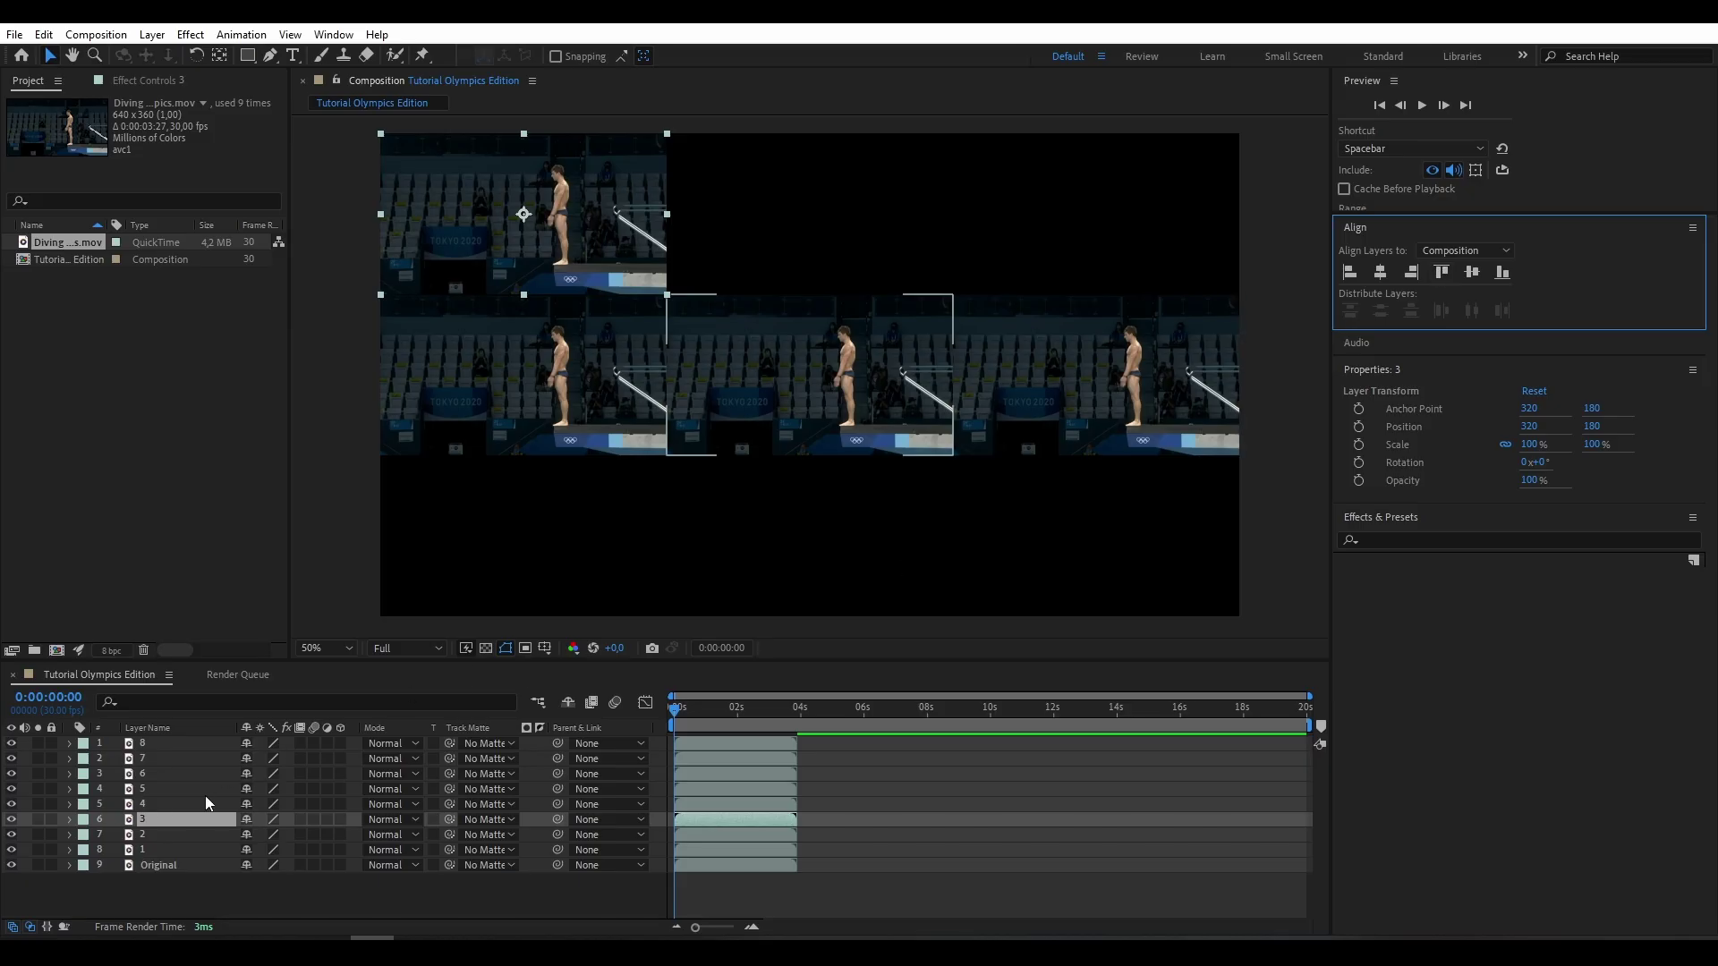
pyautogui.click(159, 803)
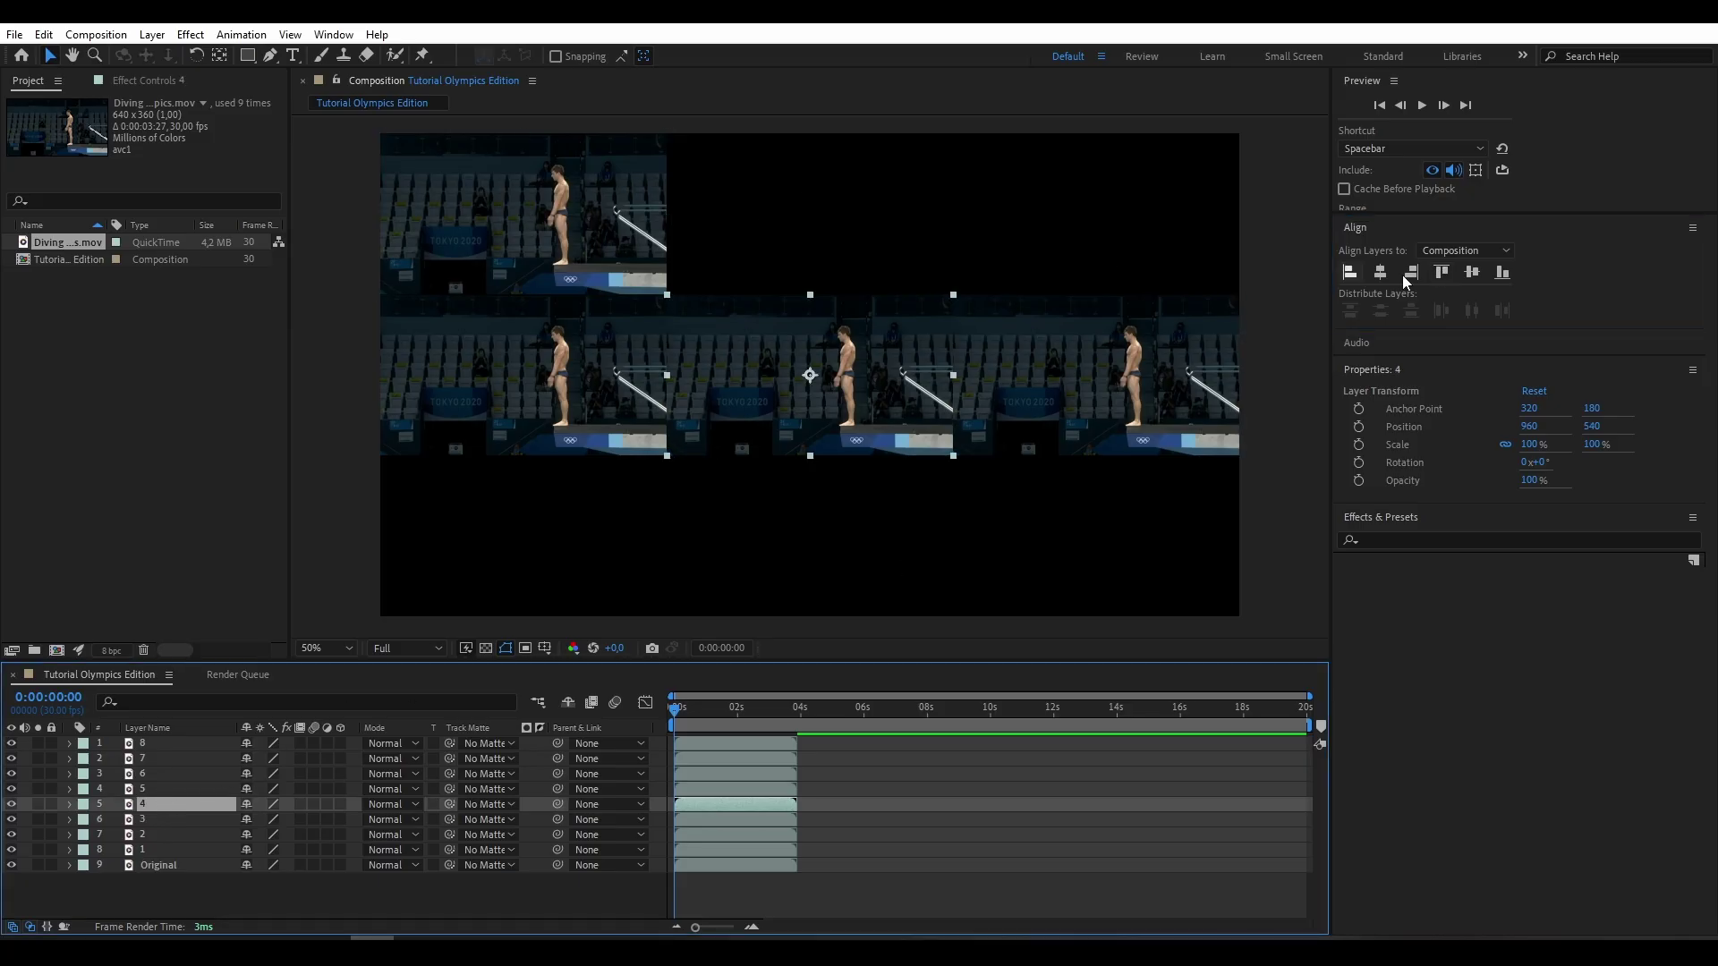
pyautogui.click(1375, 277)
pyautogui.click(1441, 277)
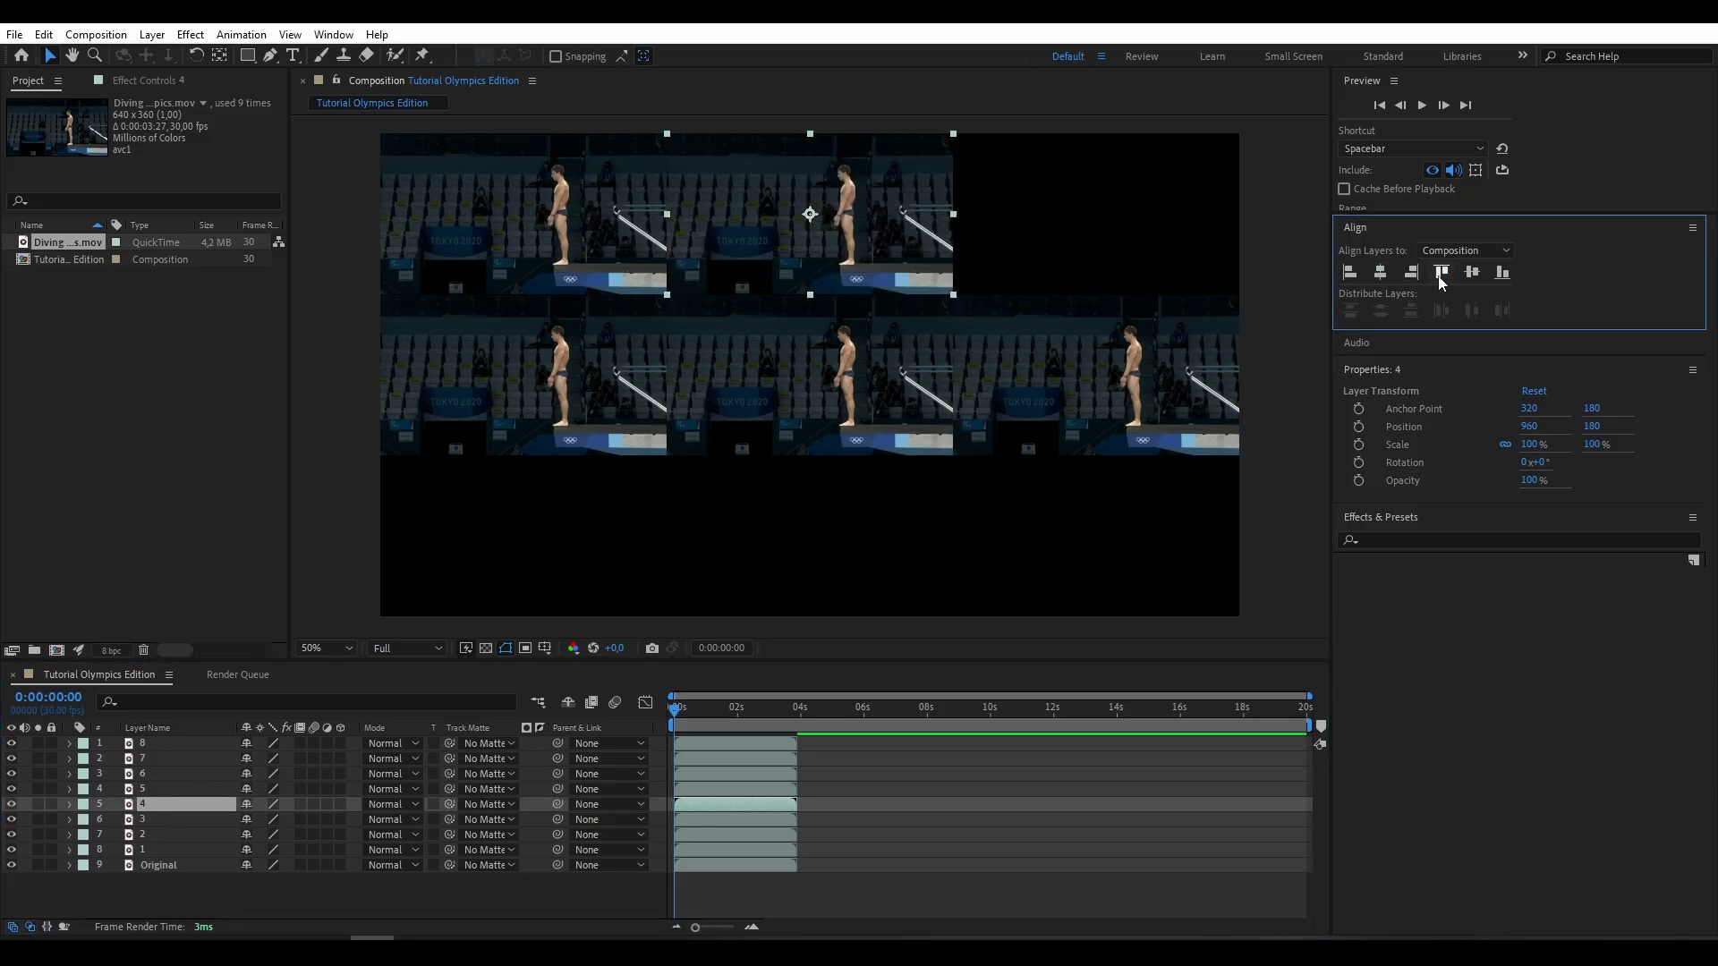
pyautogui.click(157, 788)
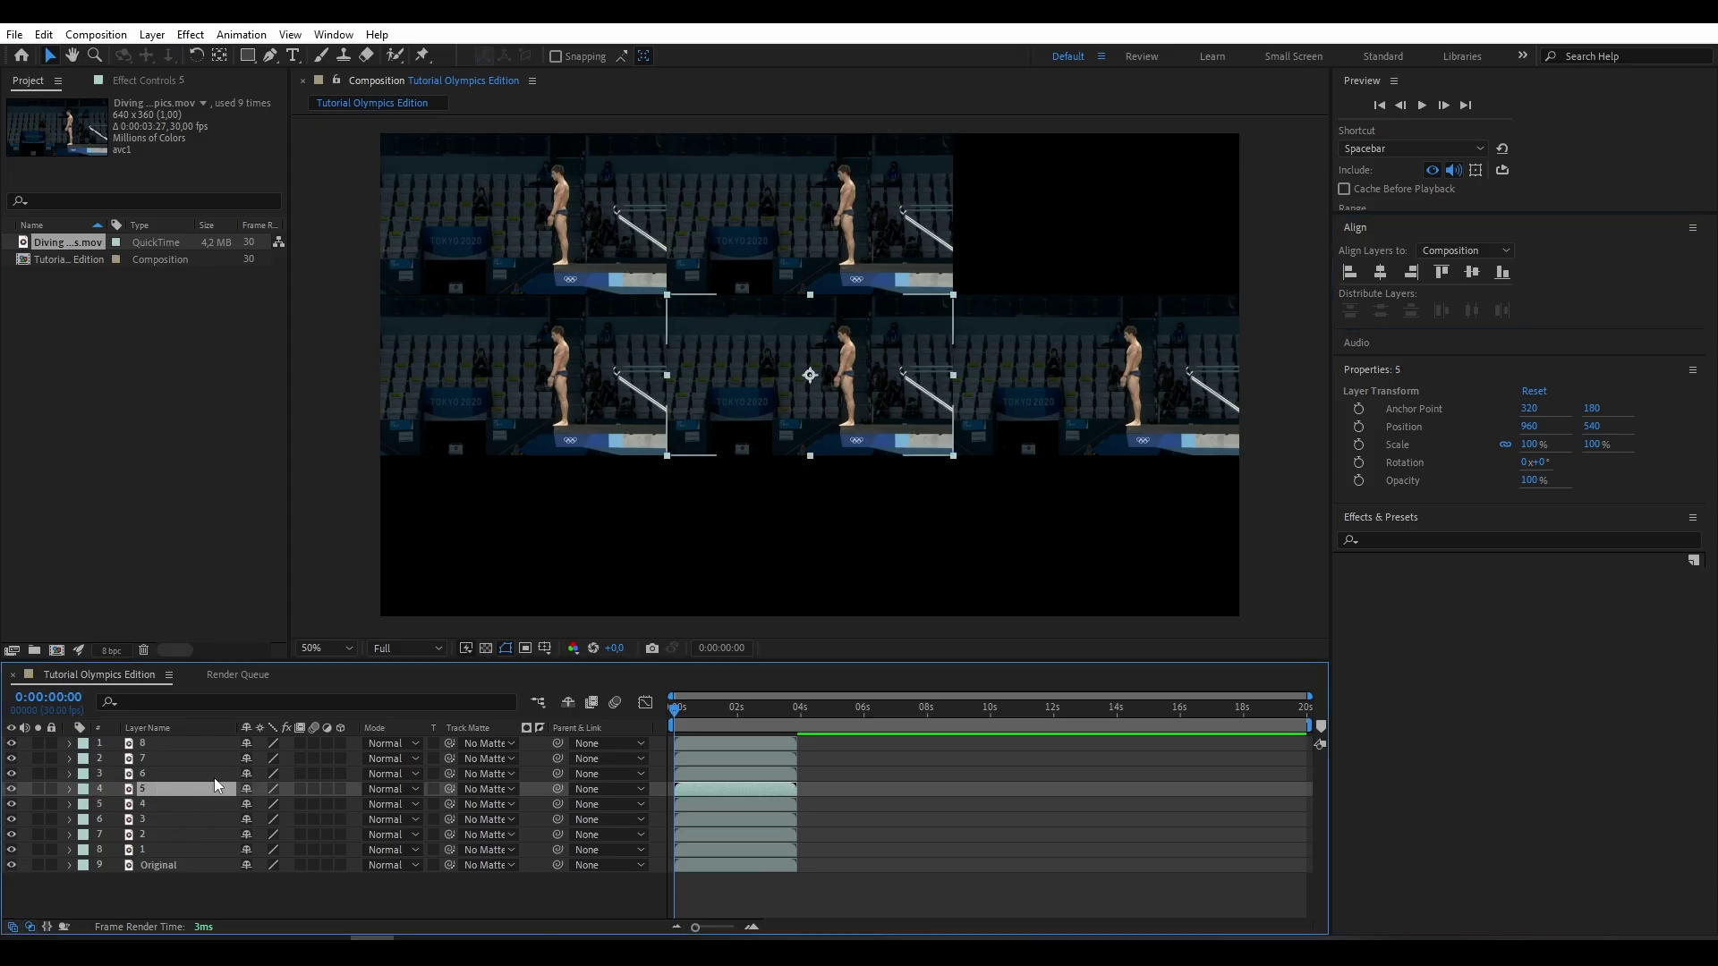
pyautogui.click(1441, 276)
pyautogui.click(1412, 276)
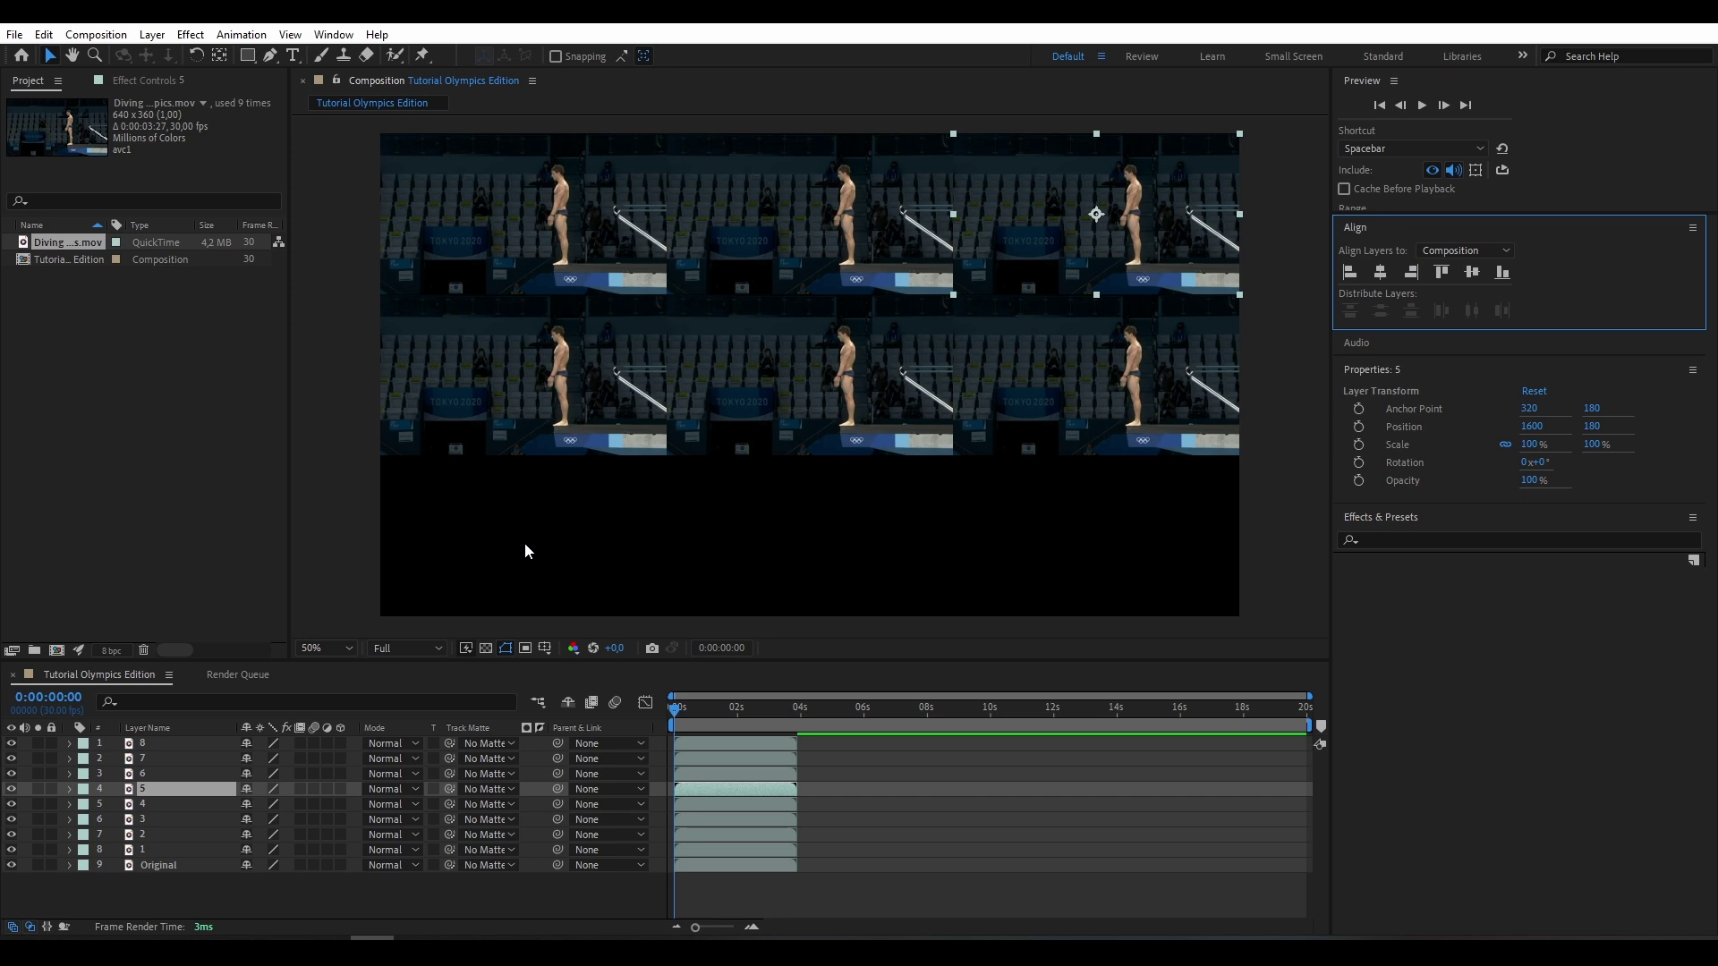
# Step: Align layers 6, 7 and 8 into the bottom-left, bottom-centre and bottom-right slots
pyautogui.click(158, 773)
pyautogui.click(1502, 272)
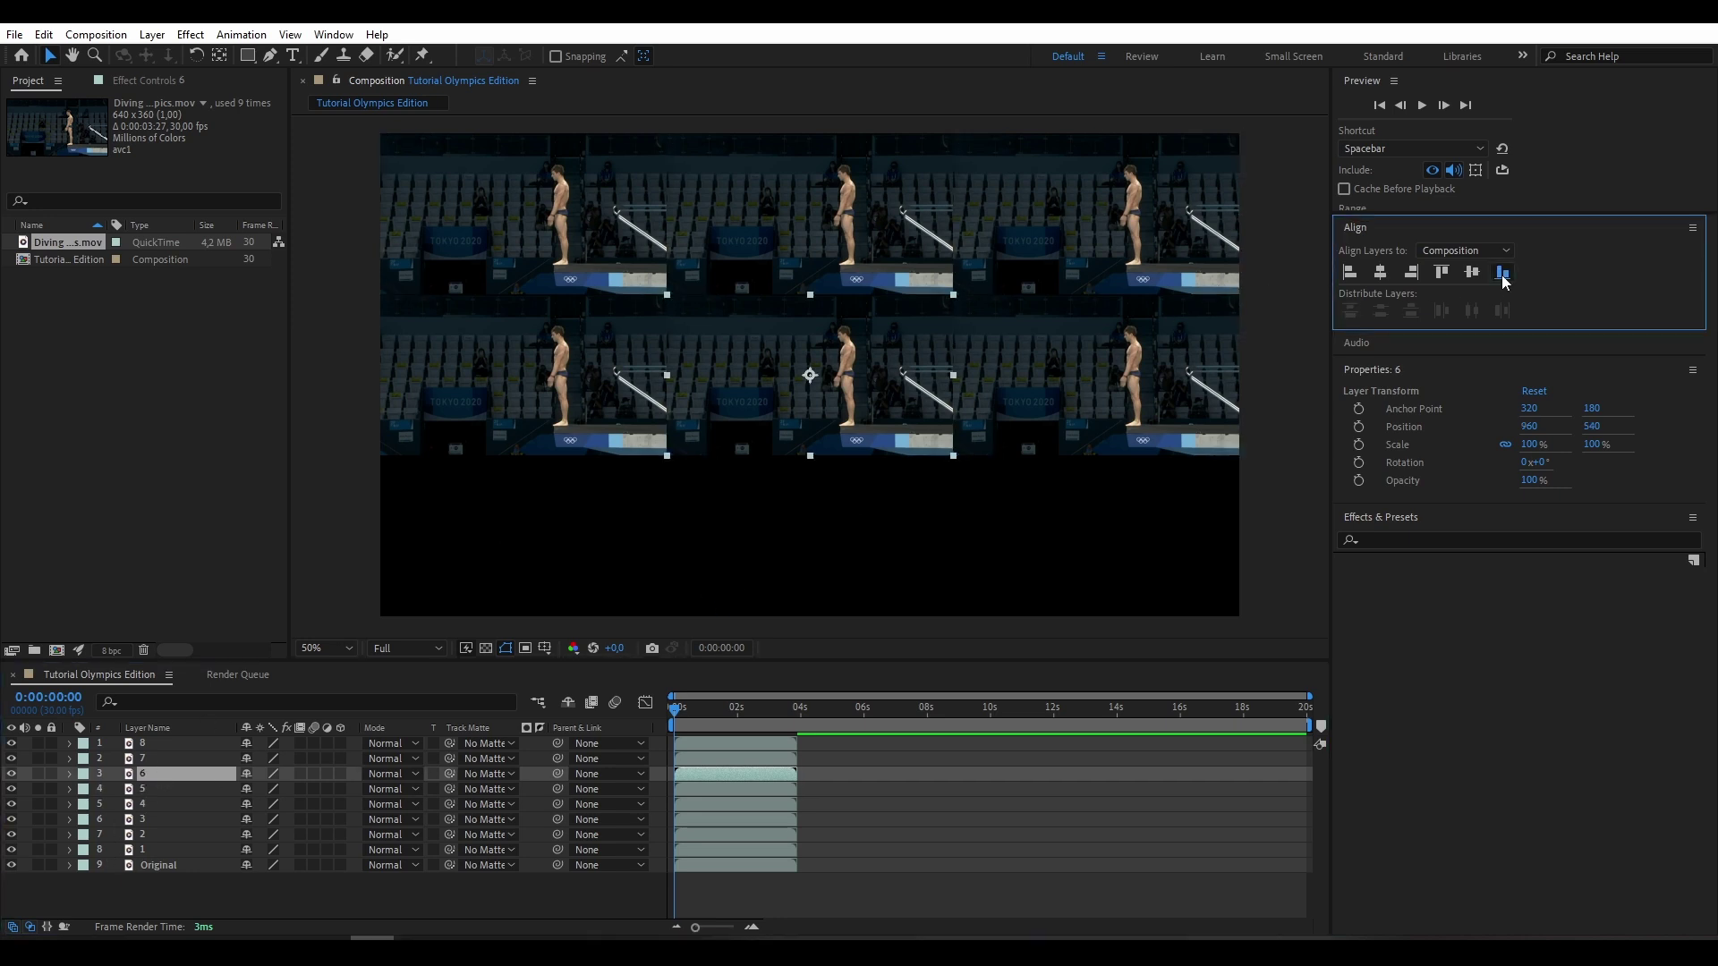
pyautogui.click(1353, 272)
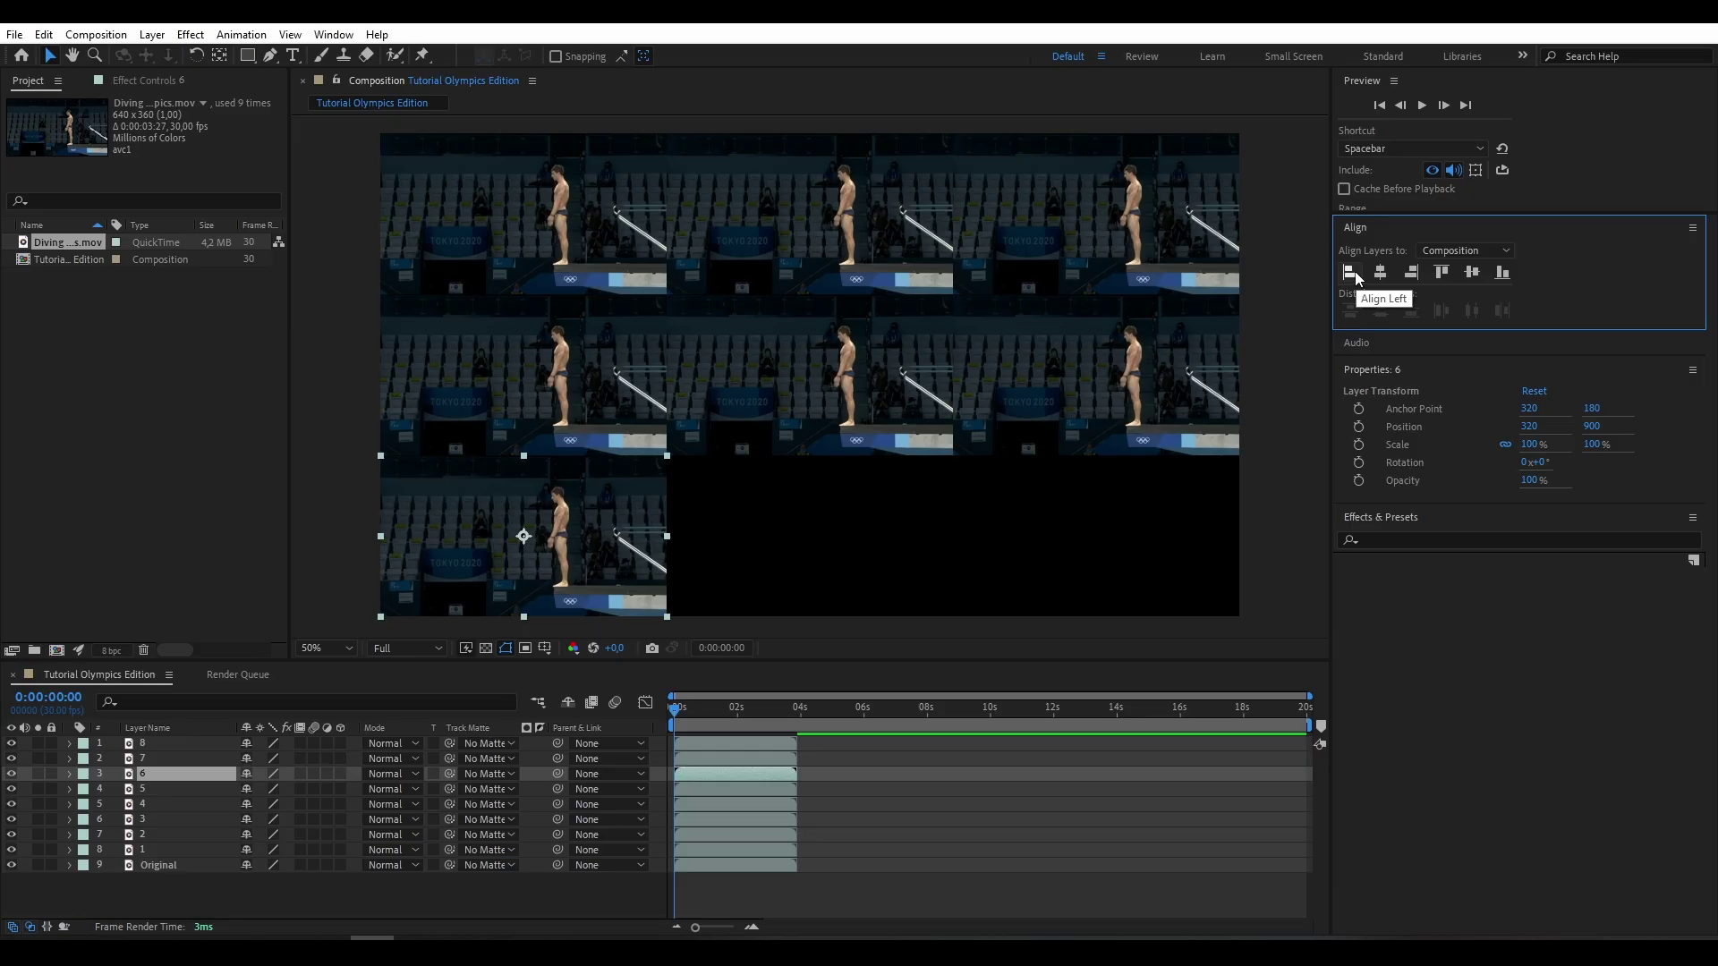
pyautogui.click(172, 754)
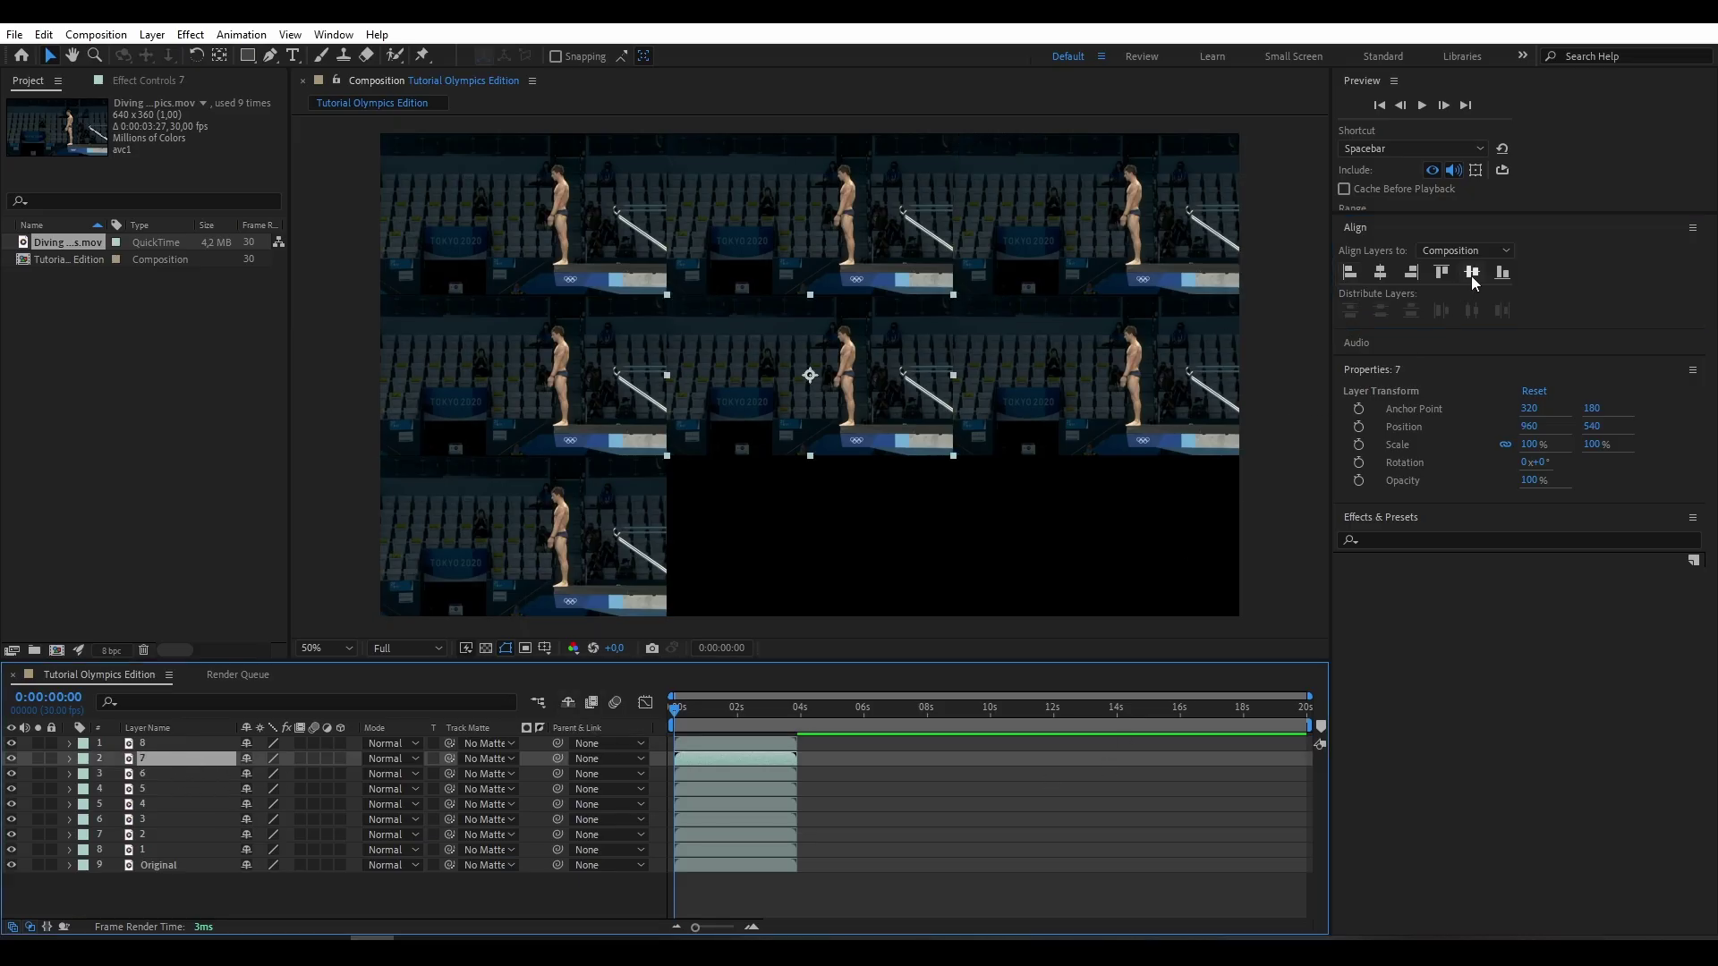
pyautogui.click(1501, 274)
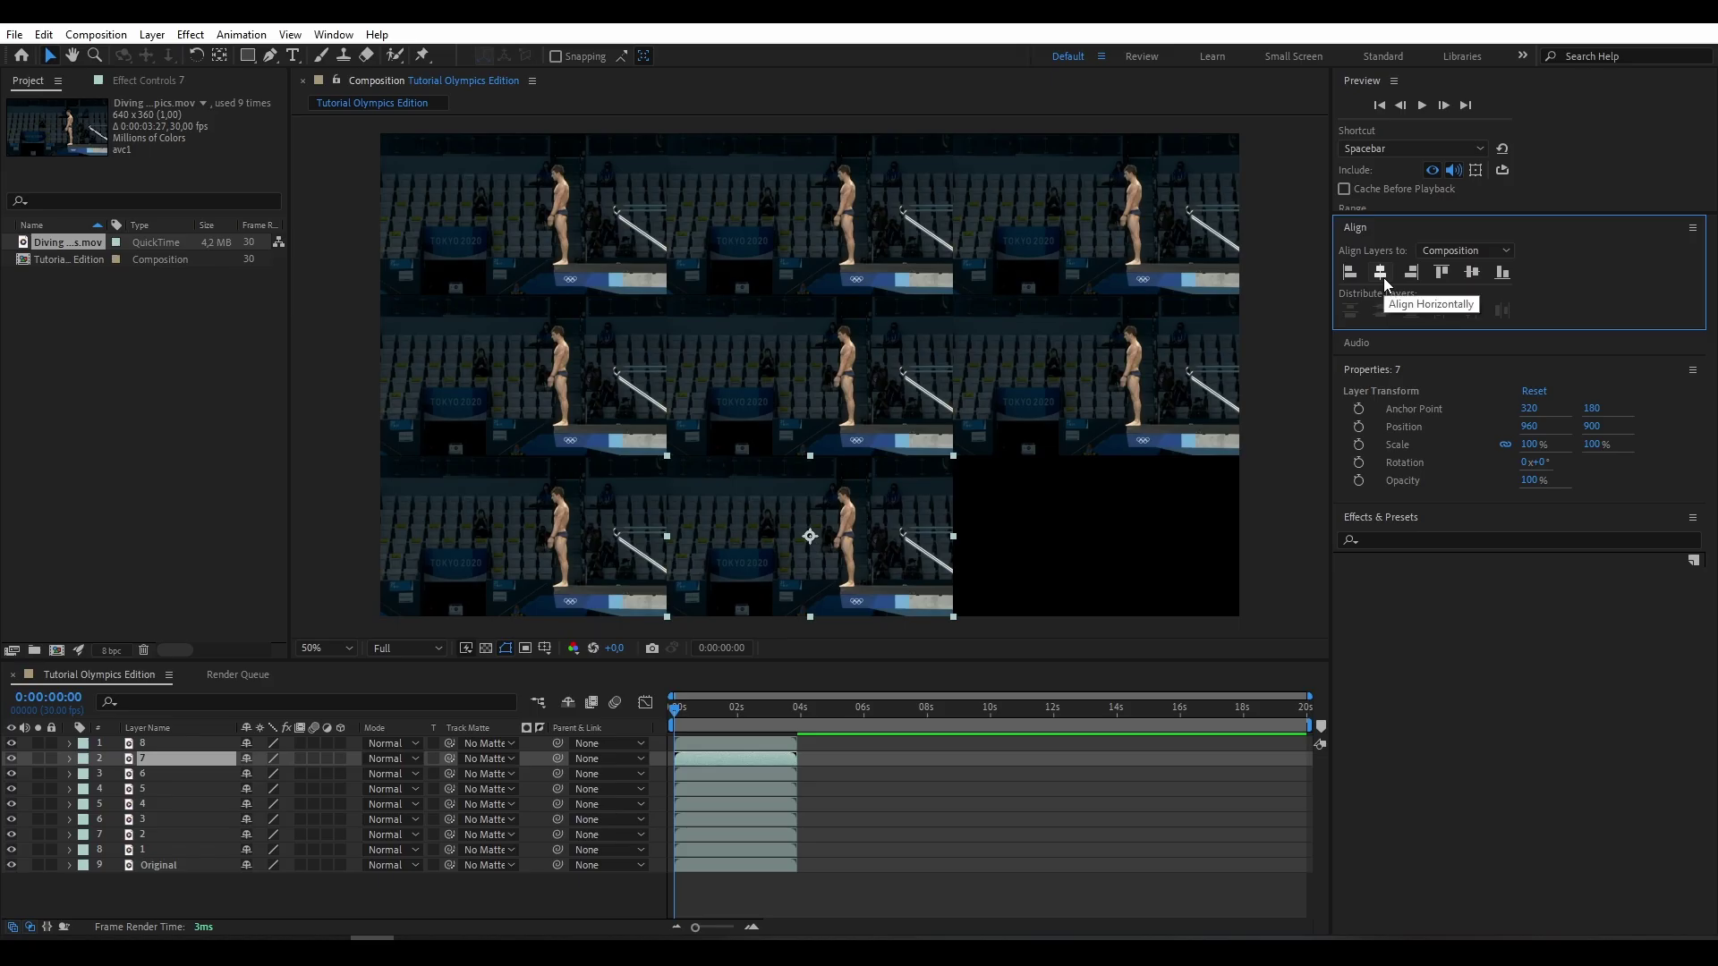
pyautogui.click(148, 743)
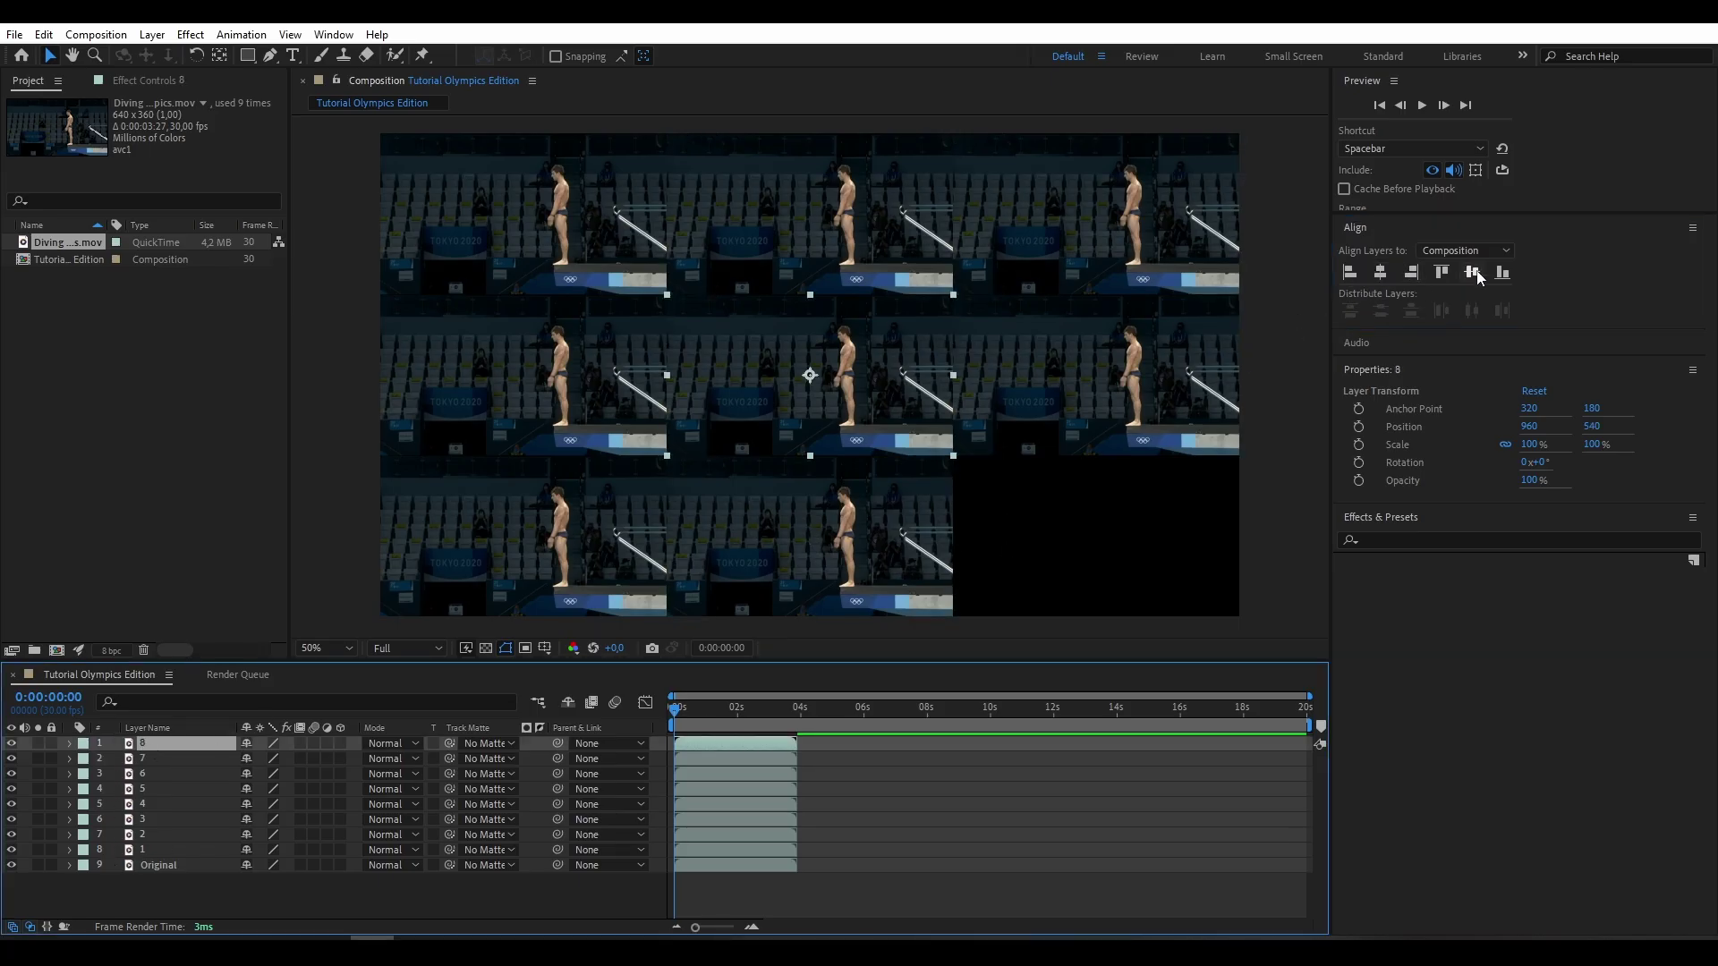
pyautogui.click(1501, 274)
pyautogui.click(1412, 273)
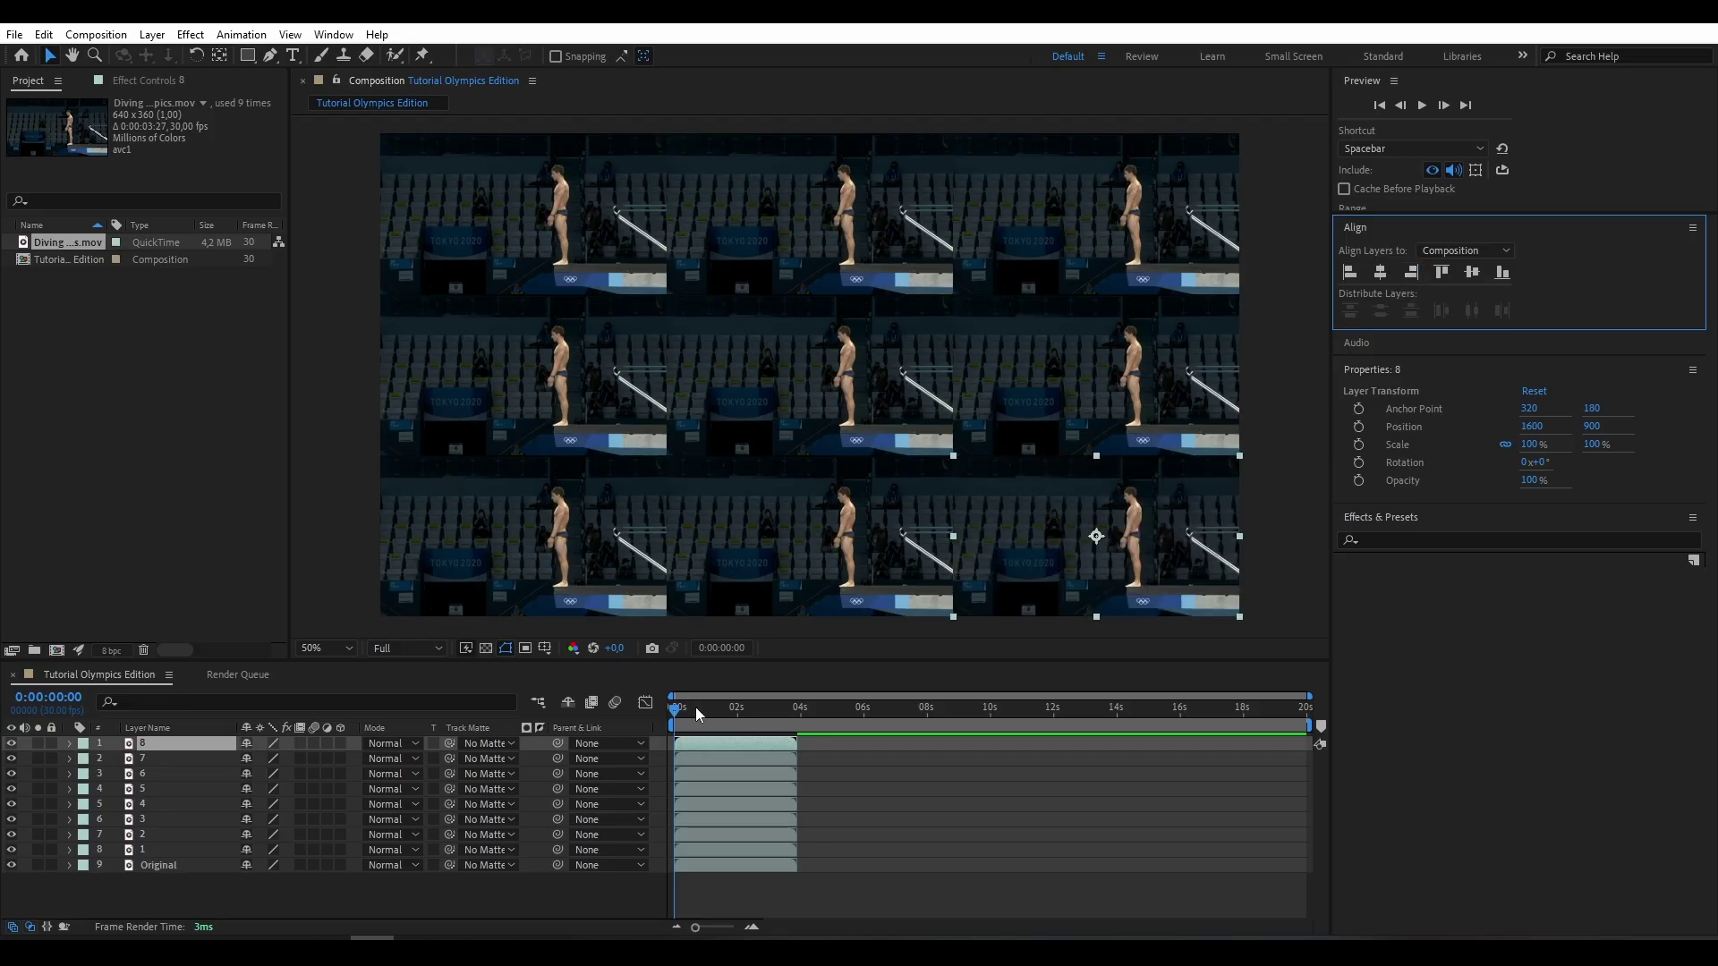
# Step: Scrub ahead to the diver mid-dive and select layer 1, the centre copy
pyautogui.moveTo(695, 707)
pyautogui.mouseDown()
pyautogui.moveTo(789, 712)
pyautogui.moveTo(675, 709)
pyautogui.mouseUp()
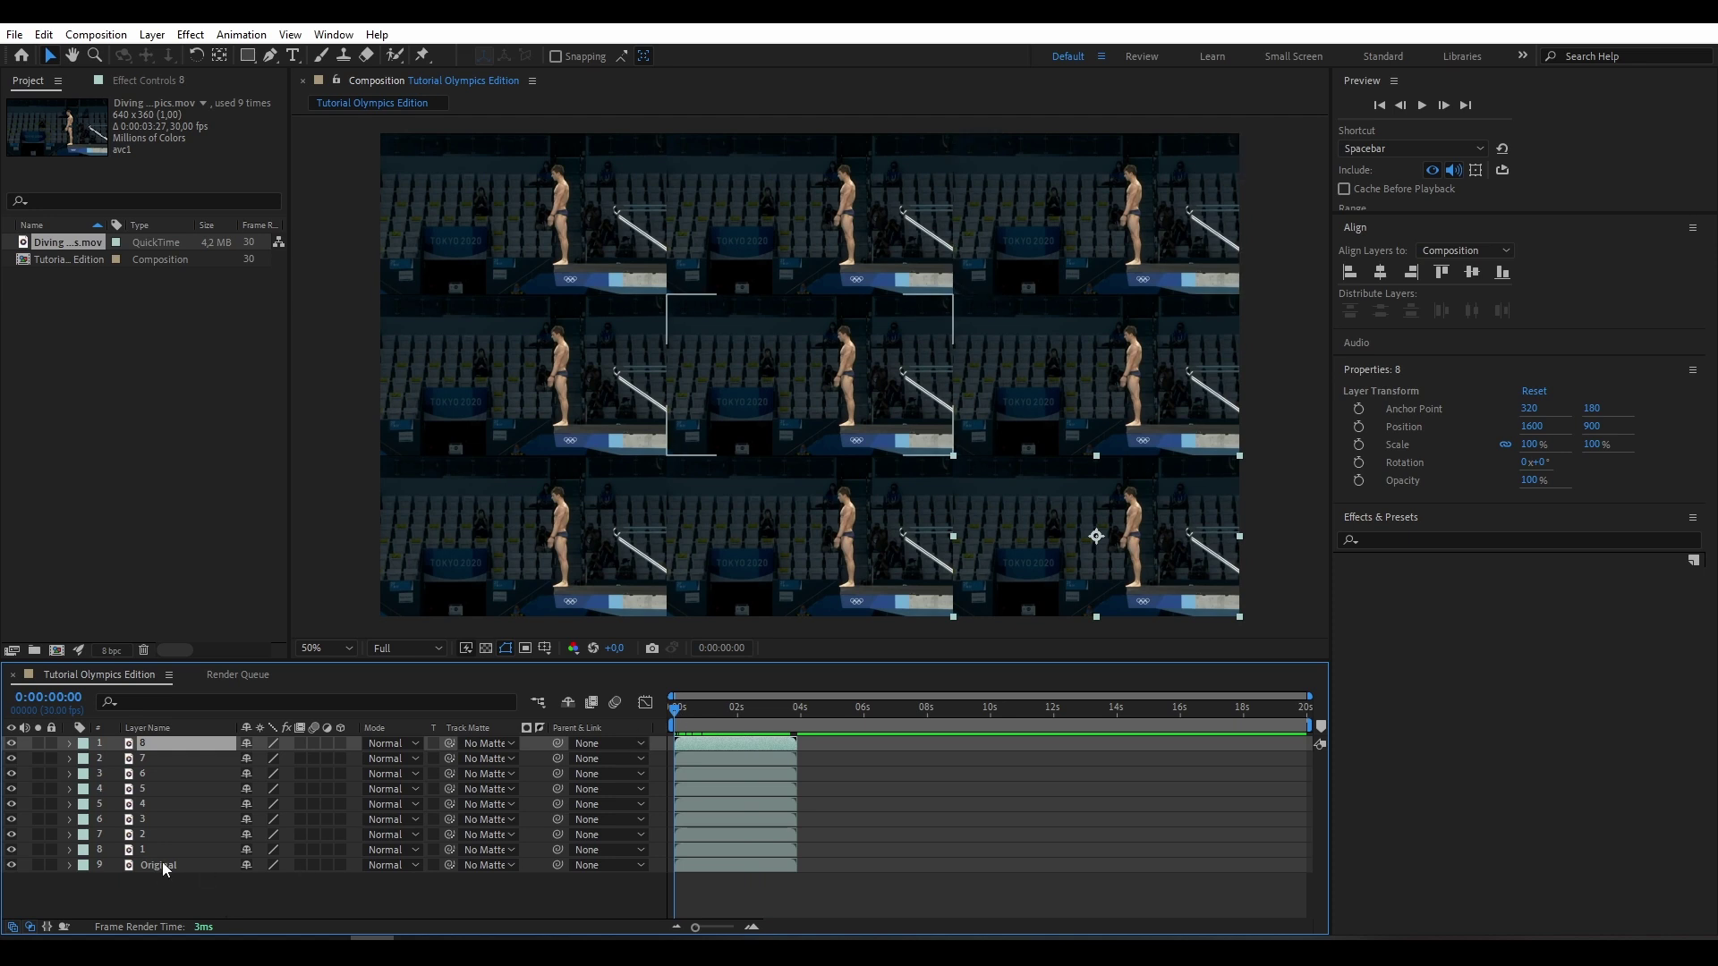
pyautogui.click(159, 864)
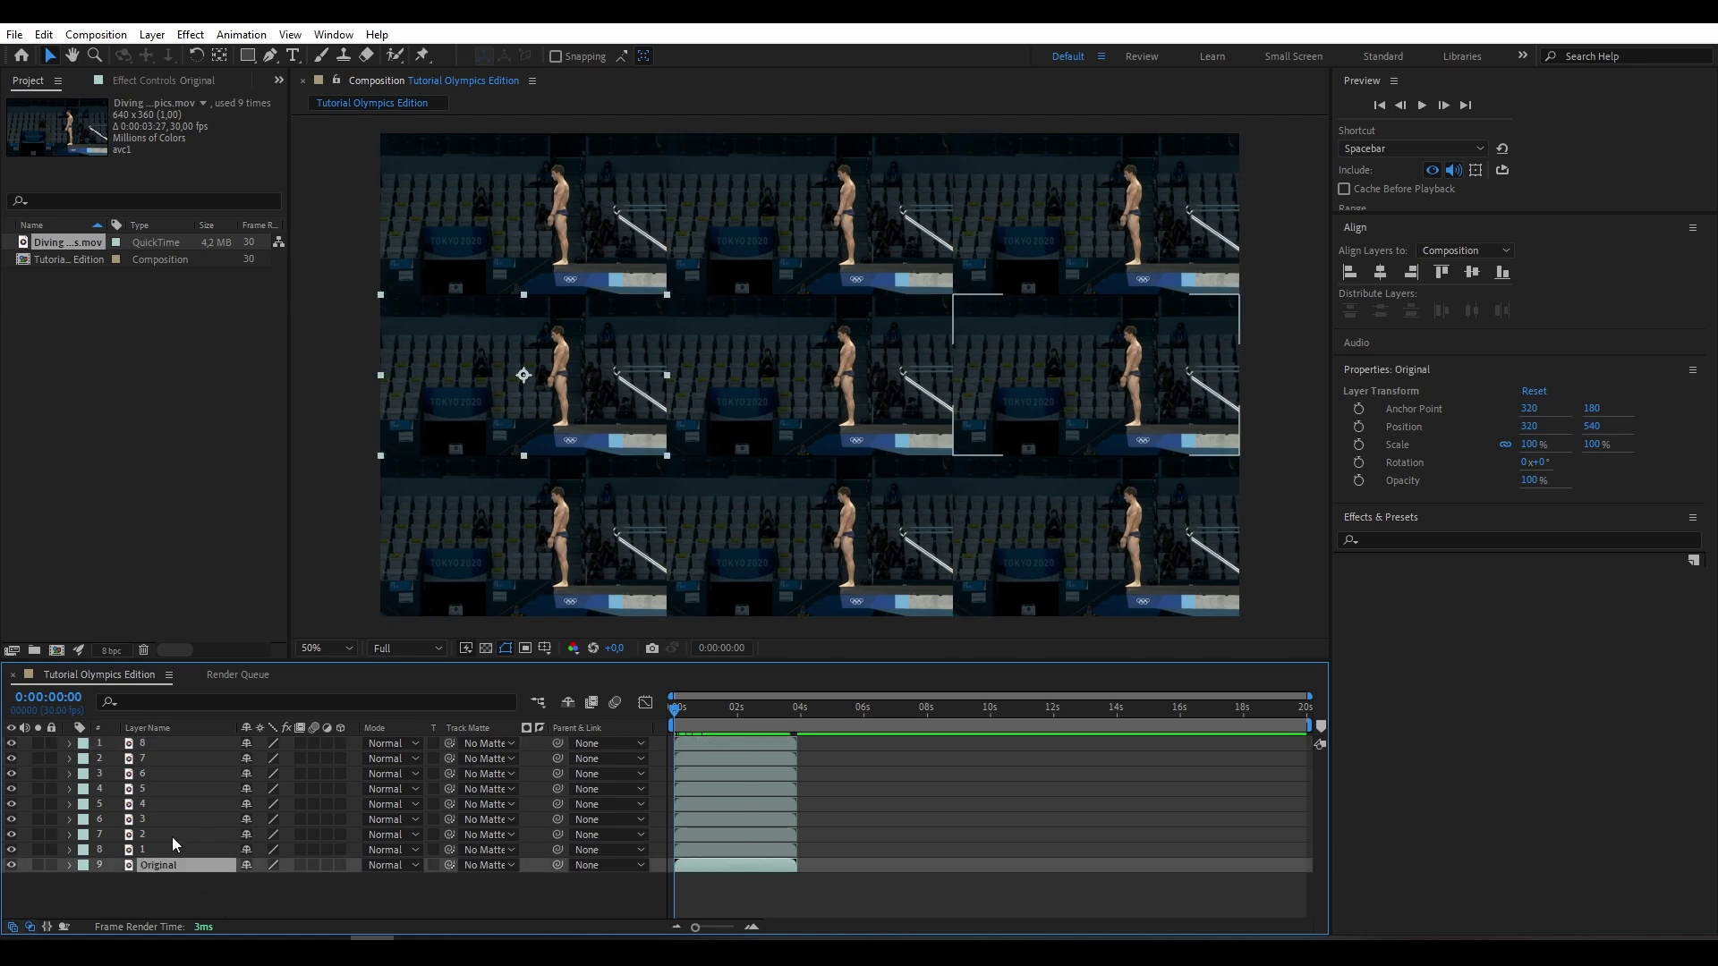
pyautogui.click(165, 851)
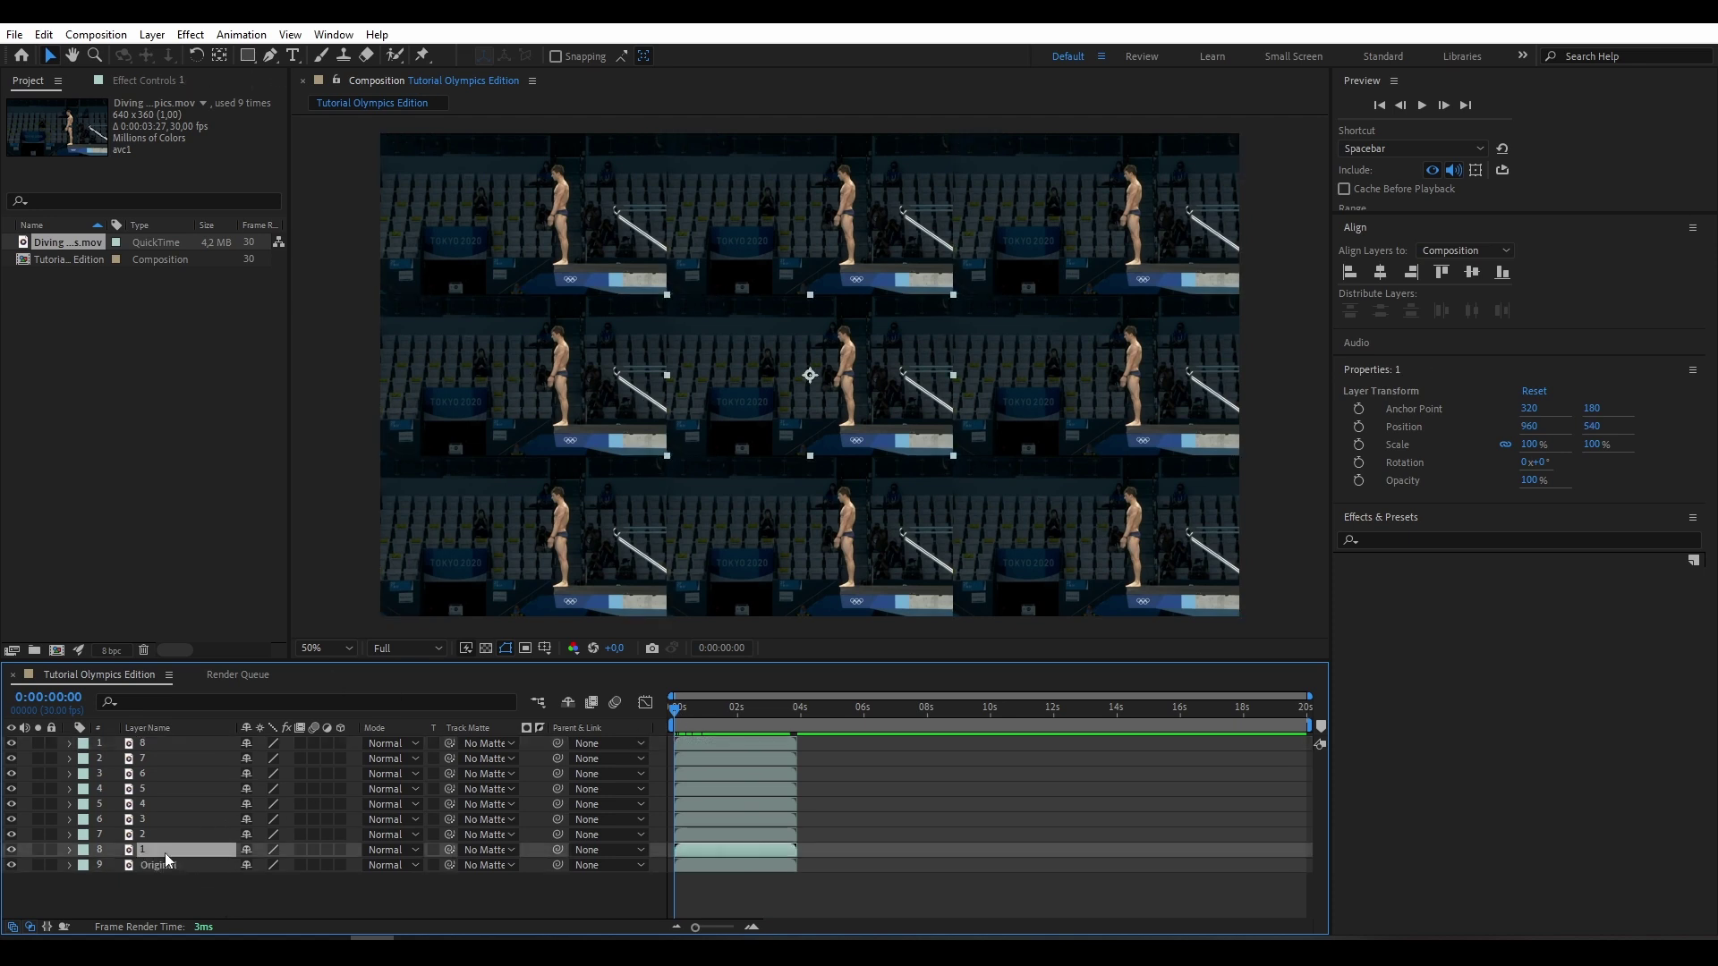
# Step: Apply the Dragoy Tracery effect to layer 1 and pick up its Key Color eyedropper
pyautogui.click(190, 34)
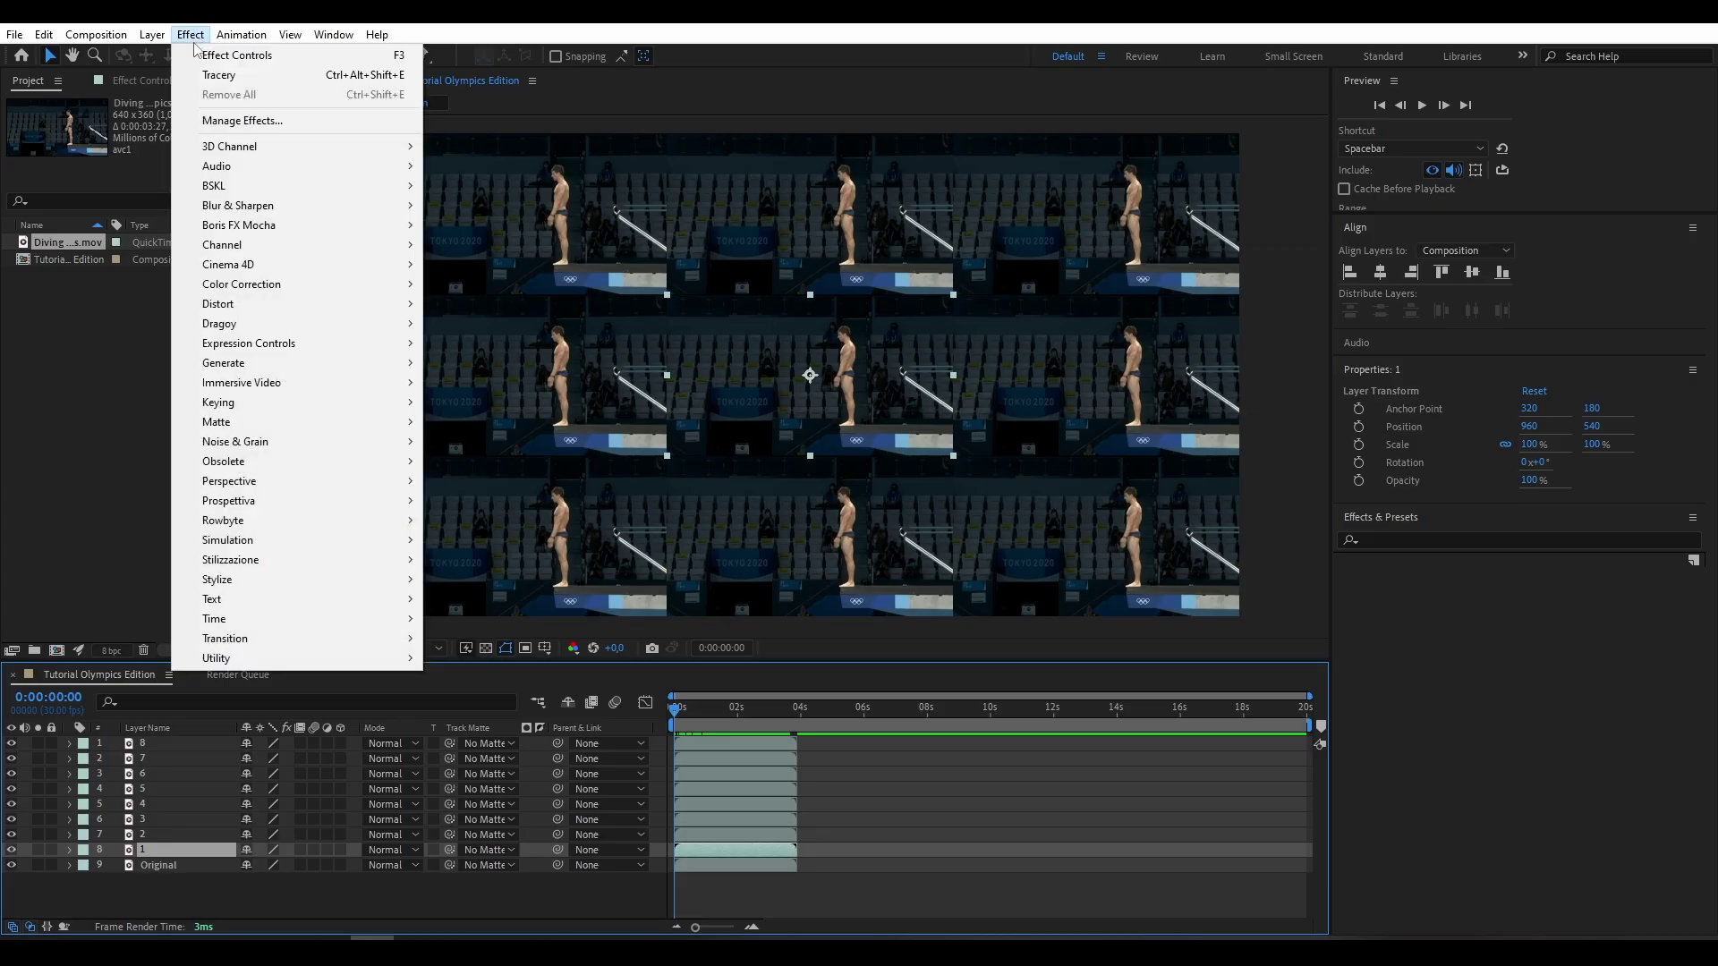
pyautogui.moveTo(288, 322)
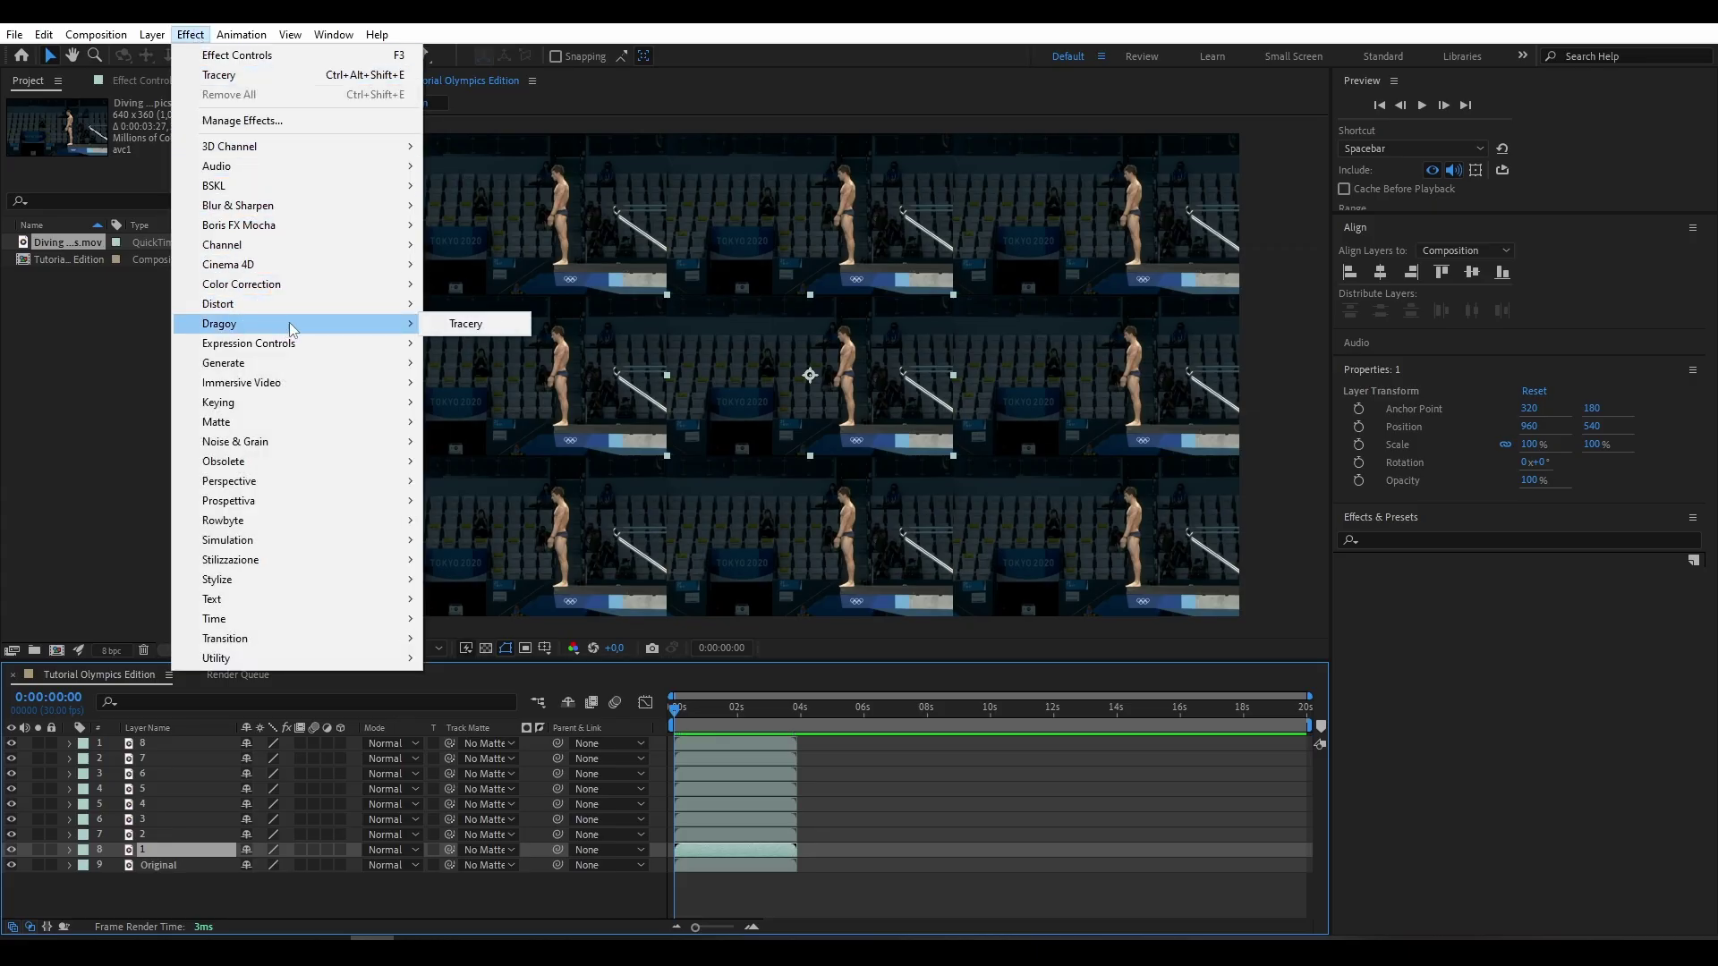
pyautogui.click(464, 325)
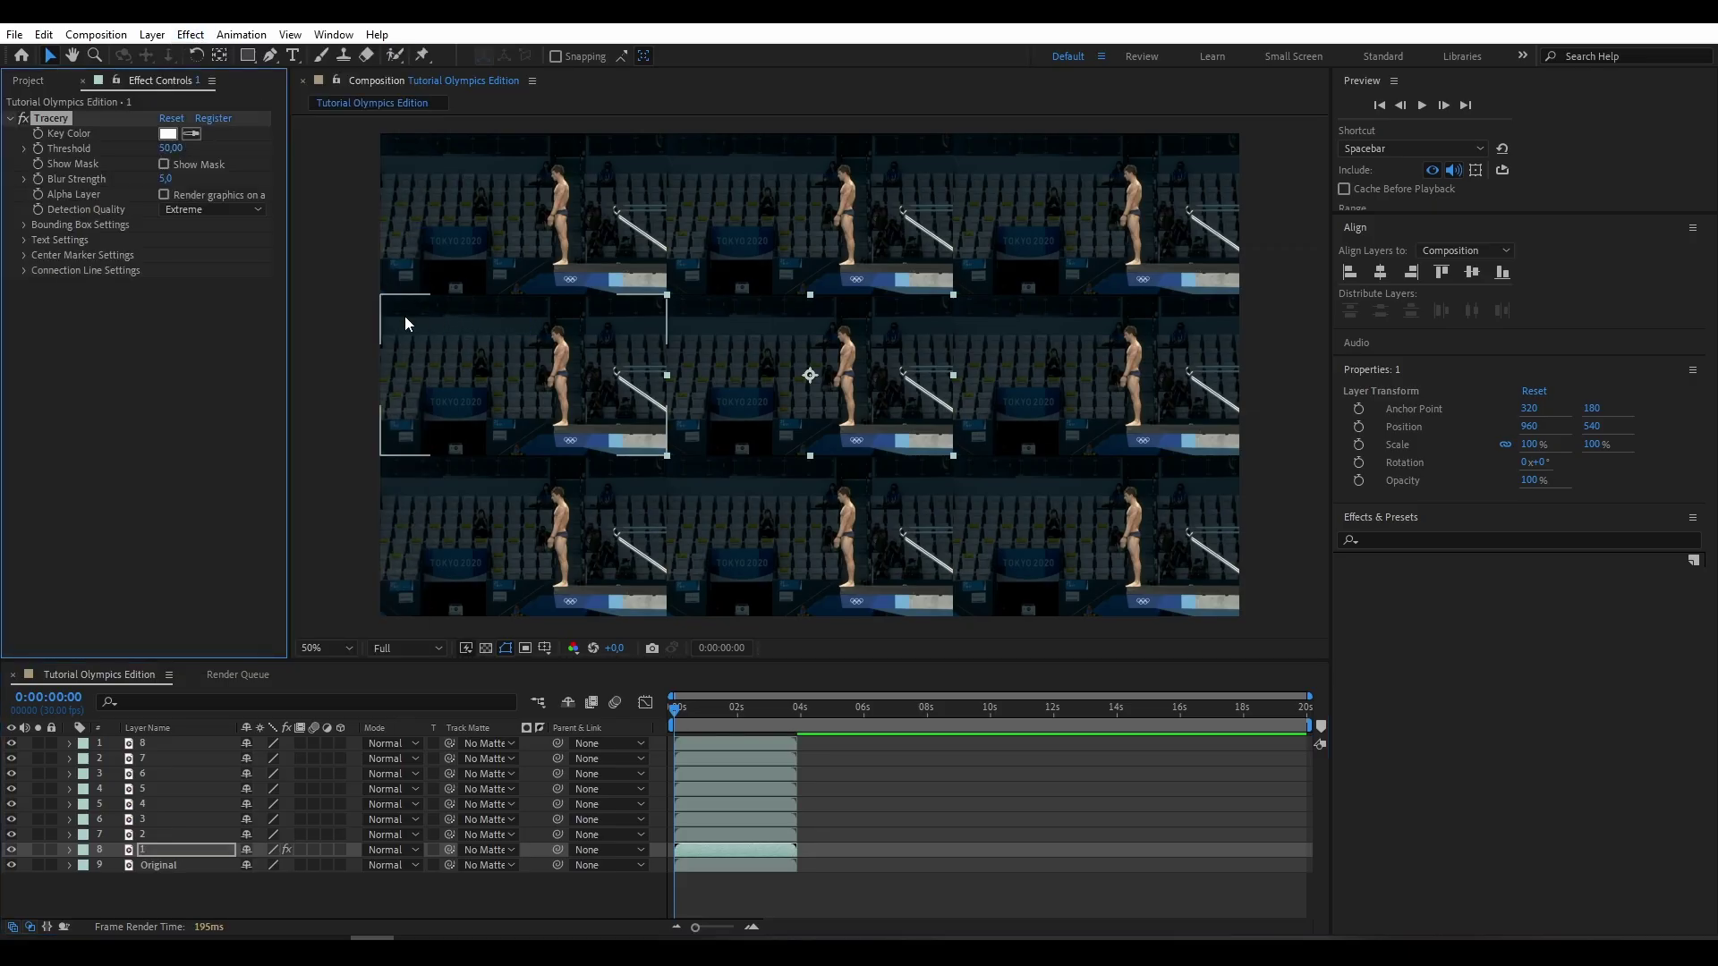
pyautogui.click(192, 134)
# Step: Key Tracery to the diver's skin tone, with Threshold 26 and Blur Strength 1.5
pyautogui.click(848, 349)
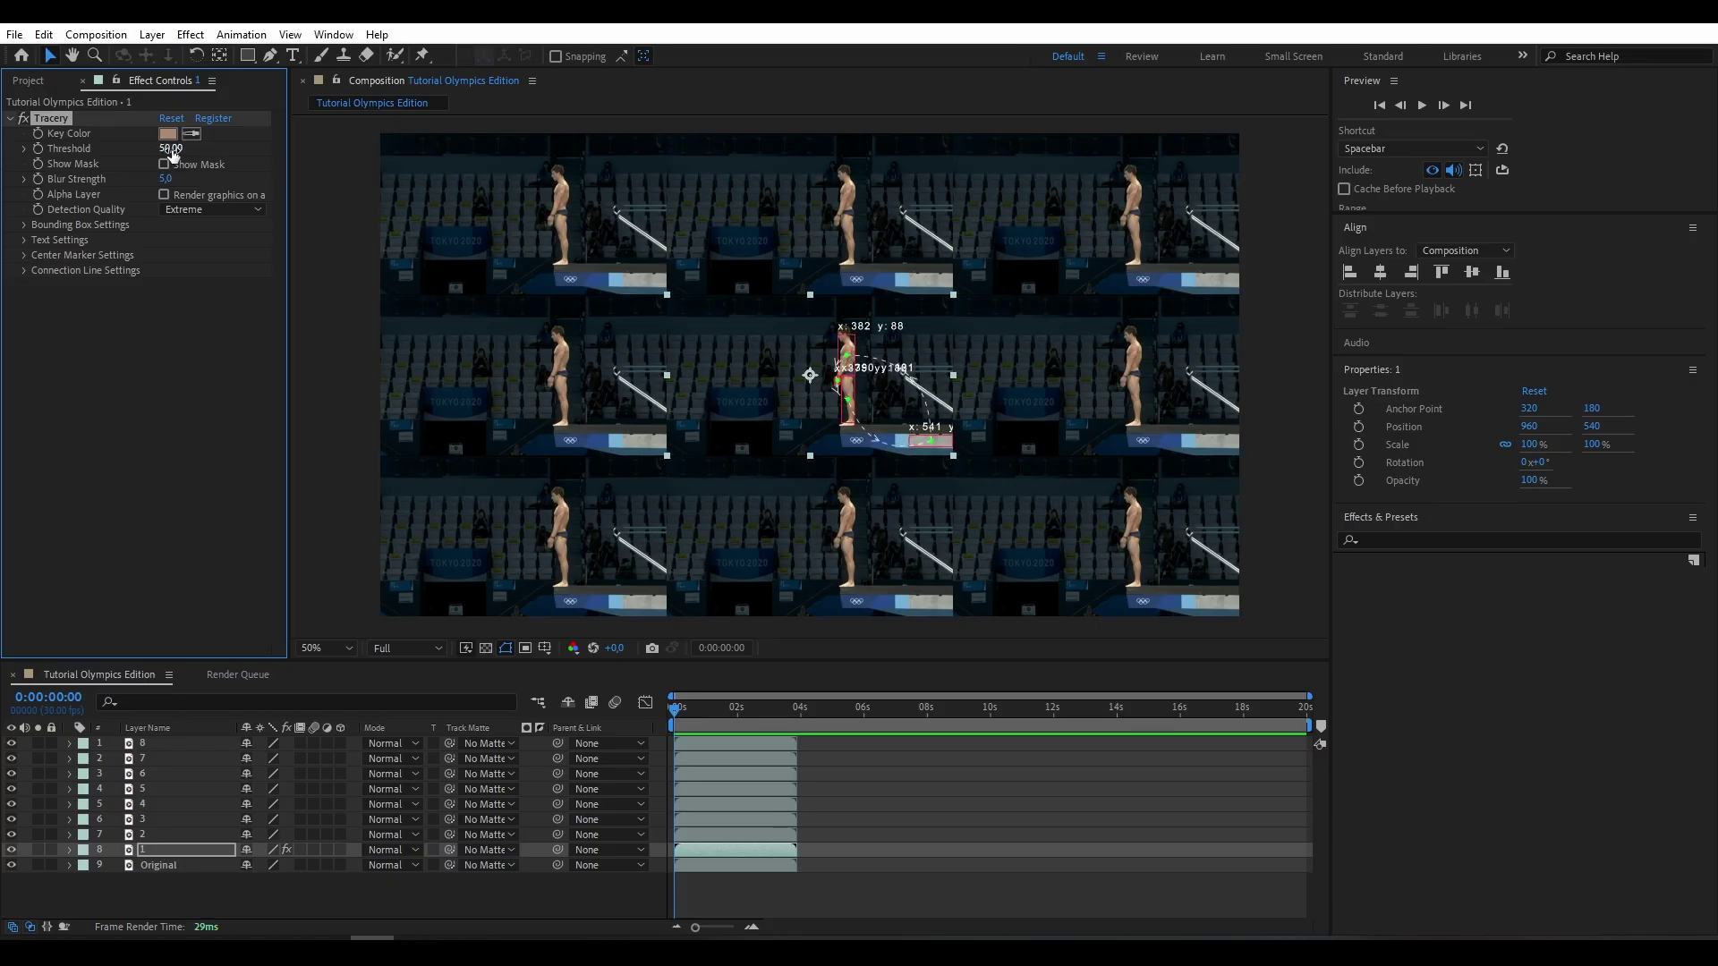
pyautogui.moveTo(164, 148); pyautogui.dragTo(154, 155)
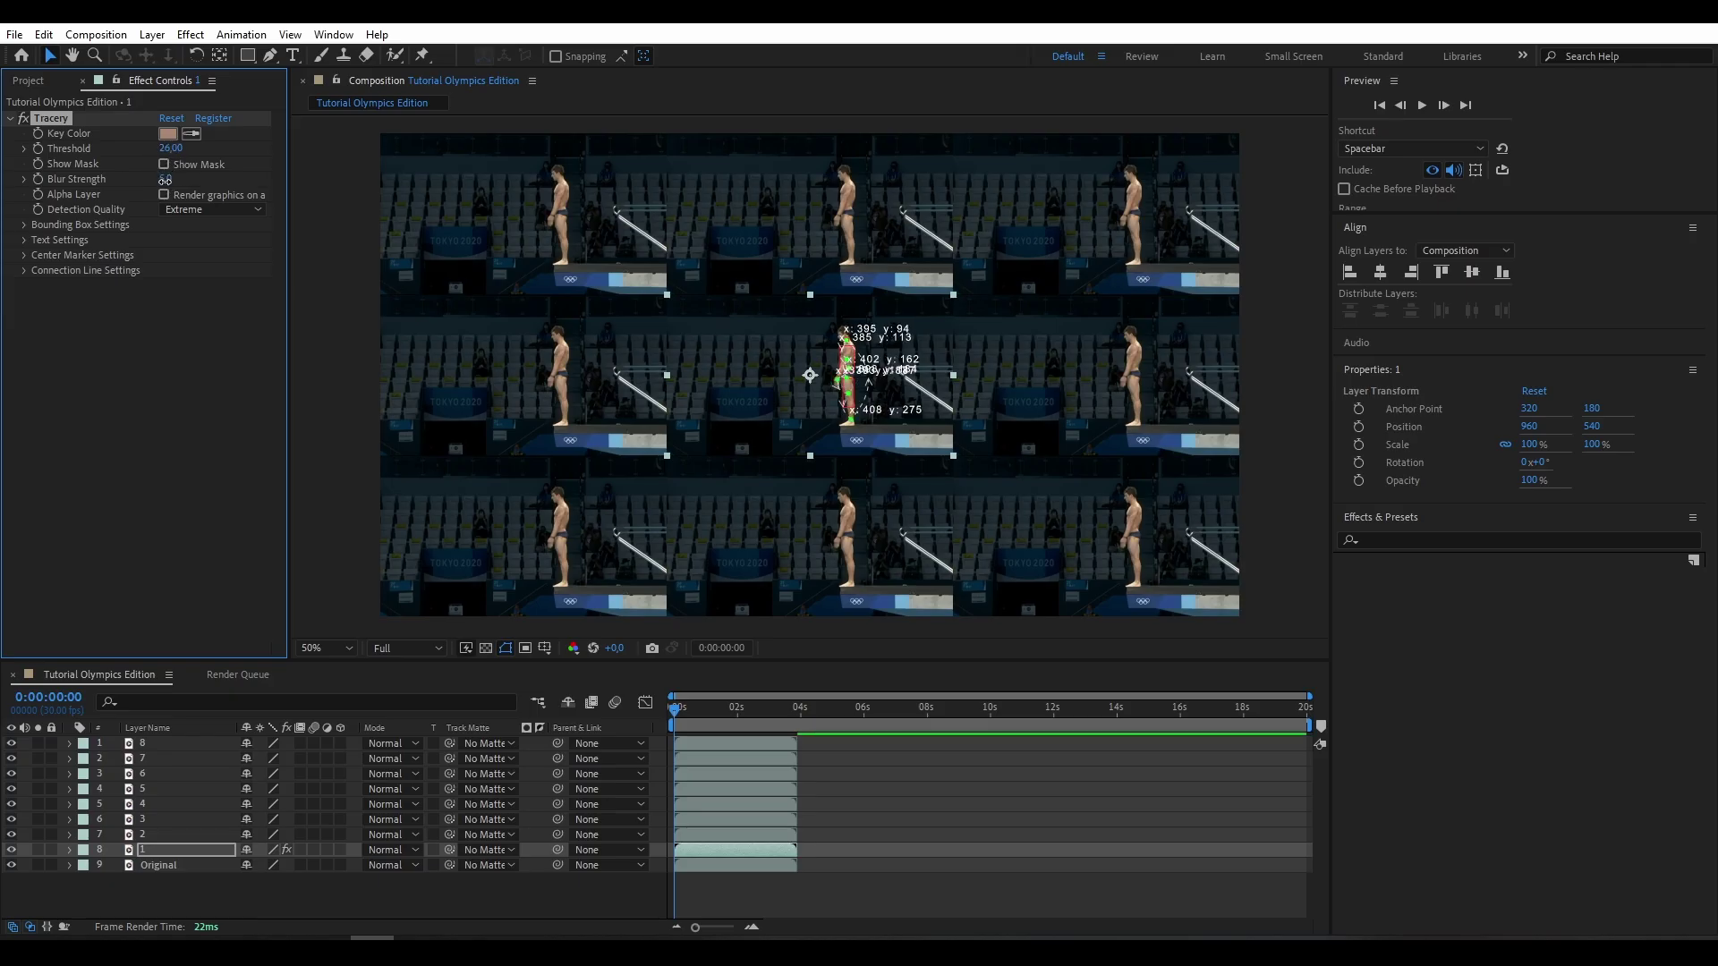
pyautogui.moveTo(166, 179); pyautogui.dragTo(143, 184)
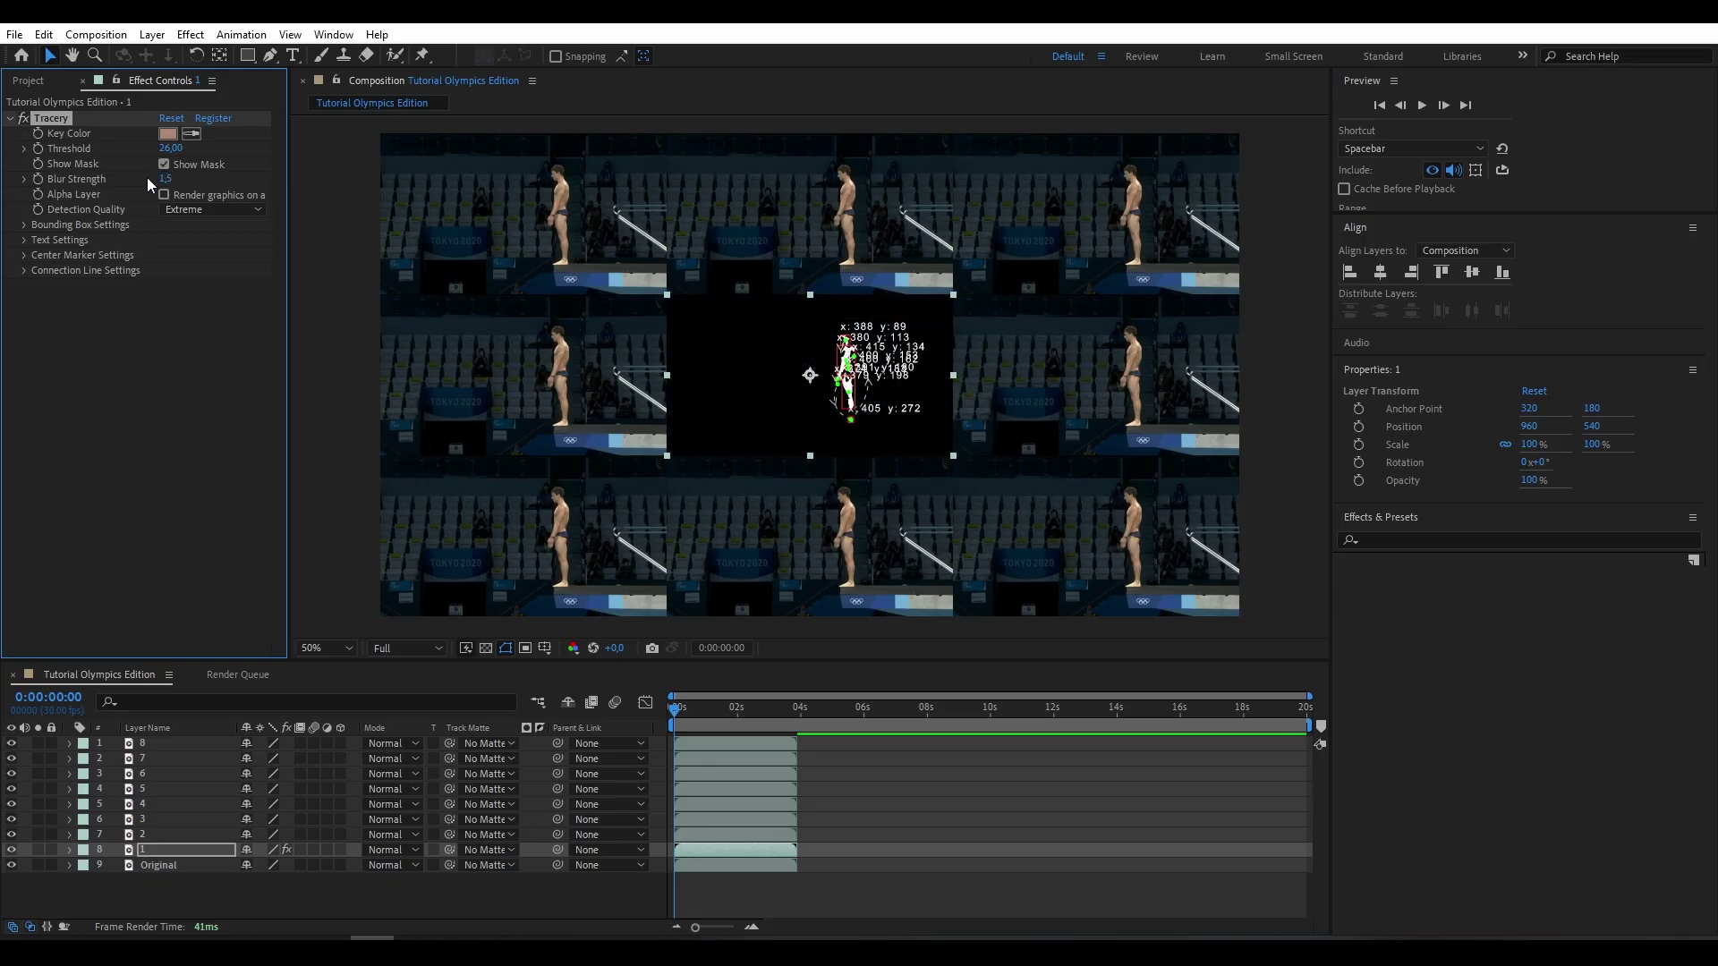
# Step: Make the bounding box border white and disable the coordinate text labels
pyautogui.click(25, 225)
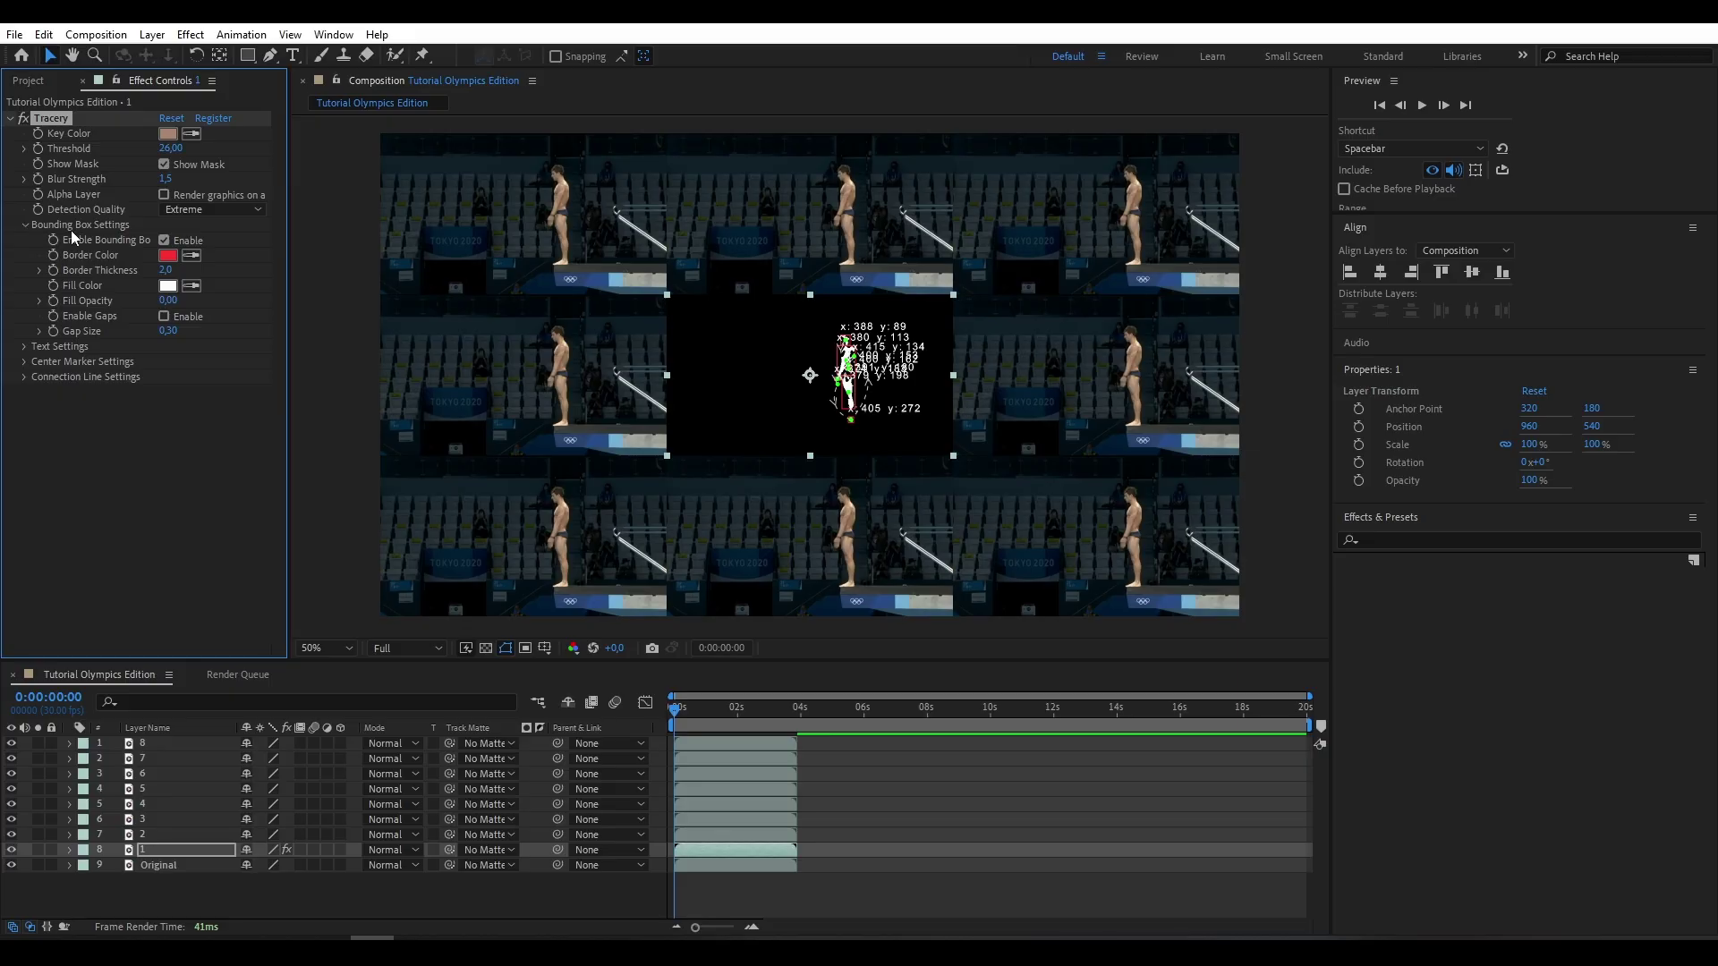
pyautogui.click(168, 255)
pyautogui.moveTo(439, 503); pyautogui.dragTo(385, 449)
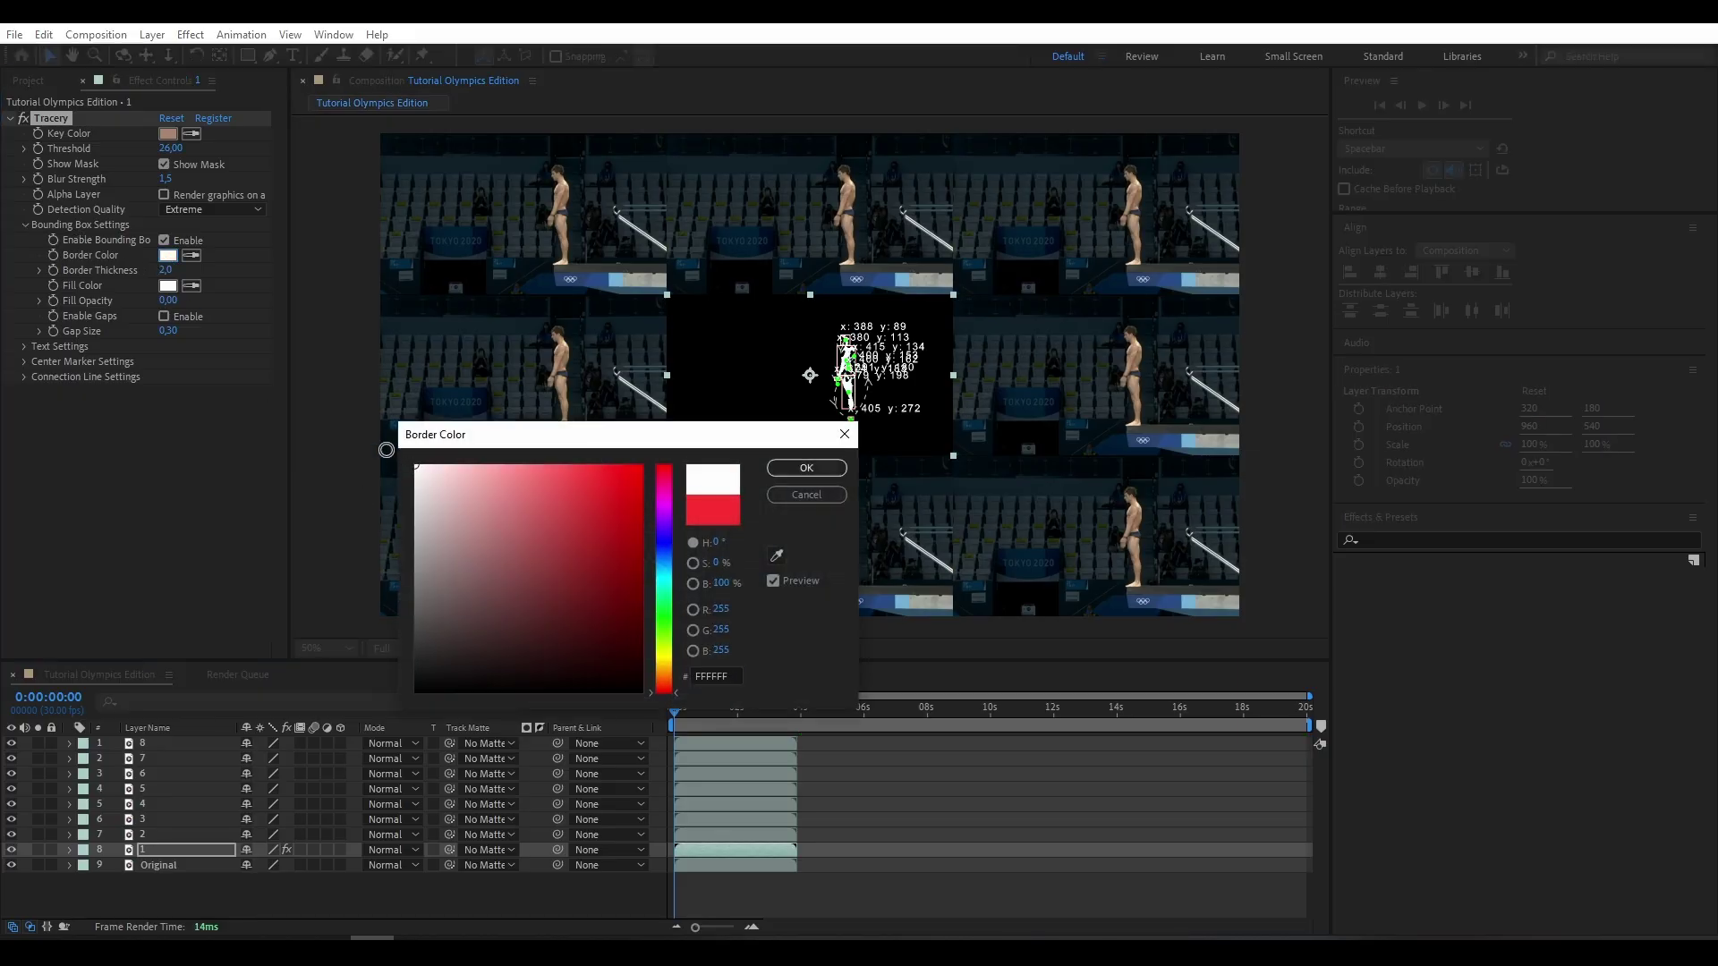
pyautogui.click(798, 467)
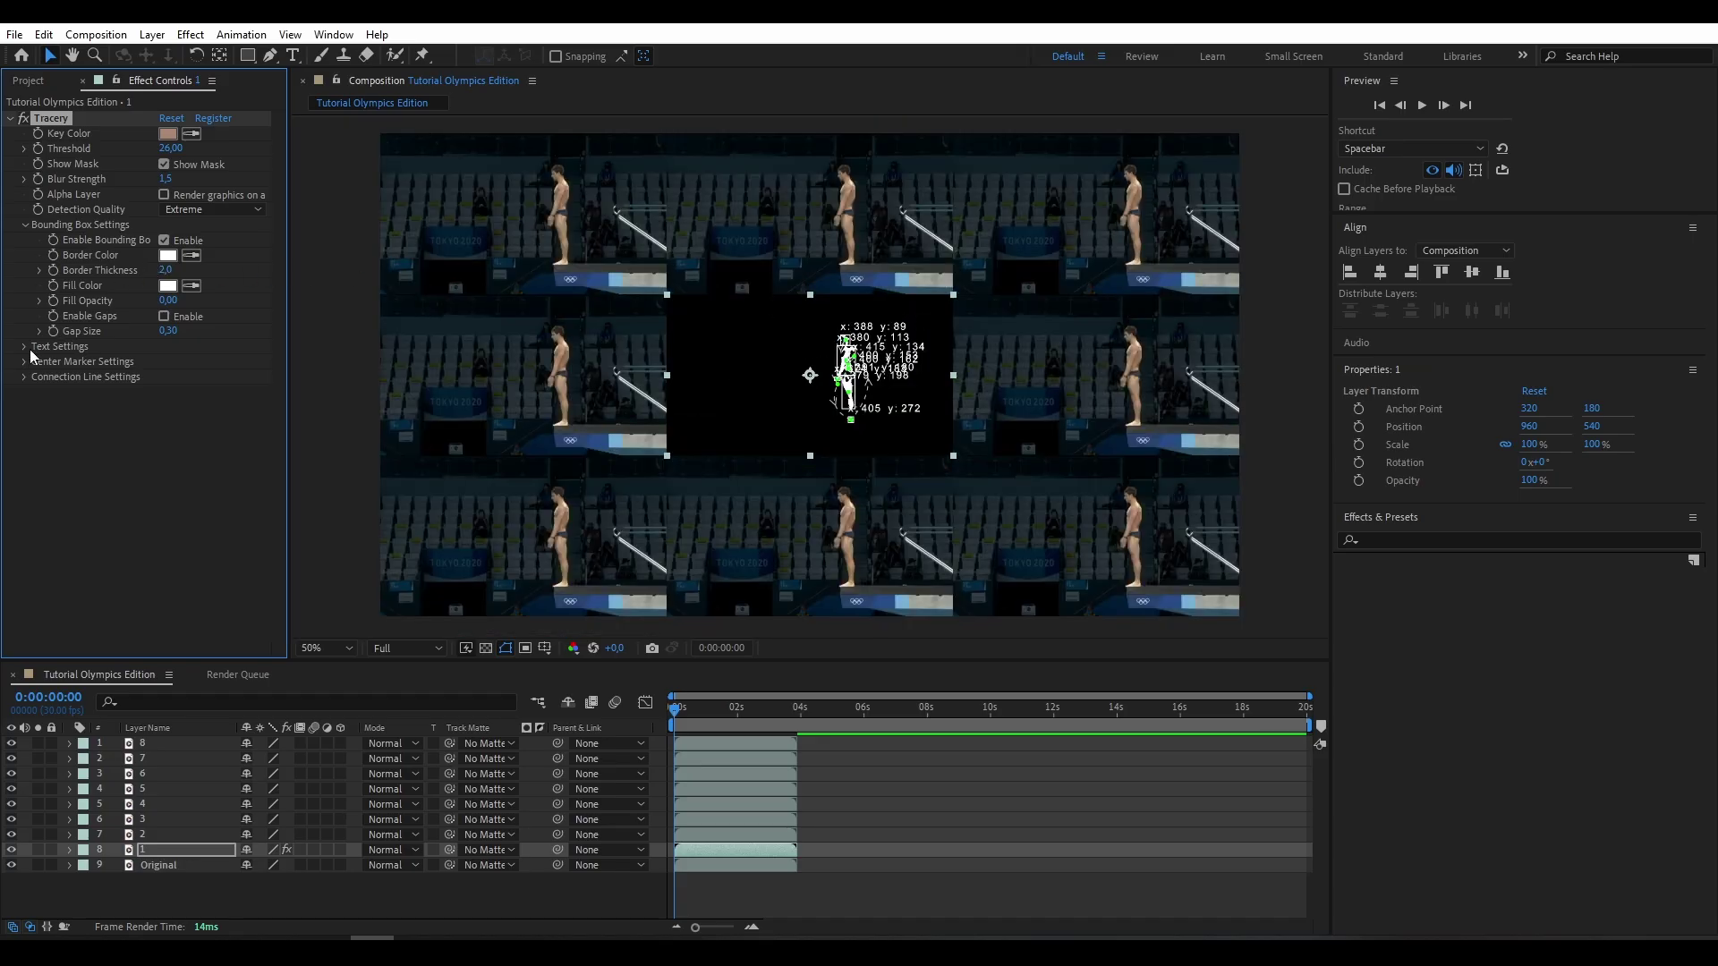
pyautogui.click(25, 348)
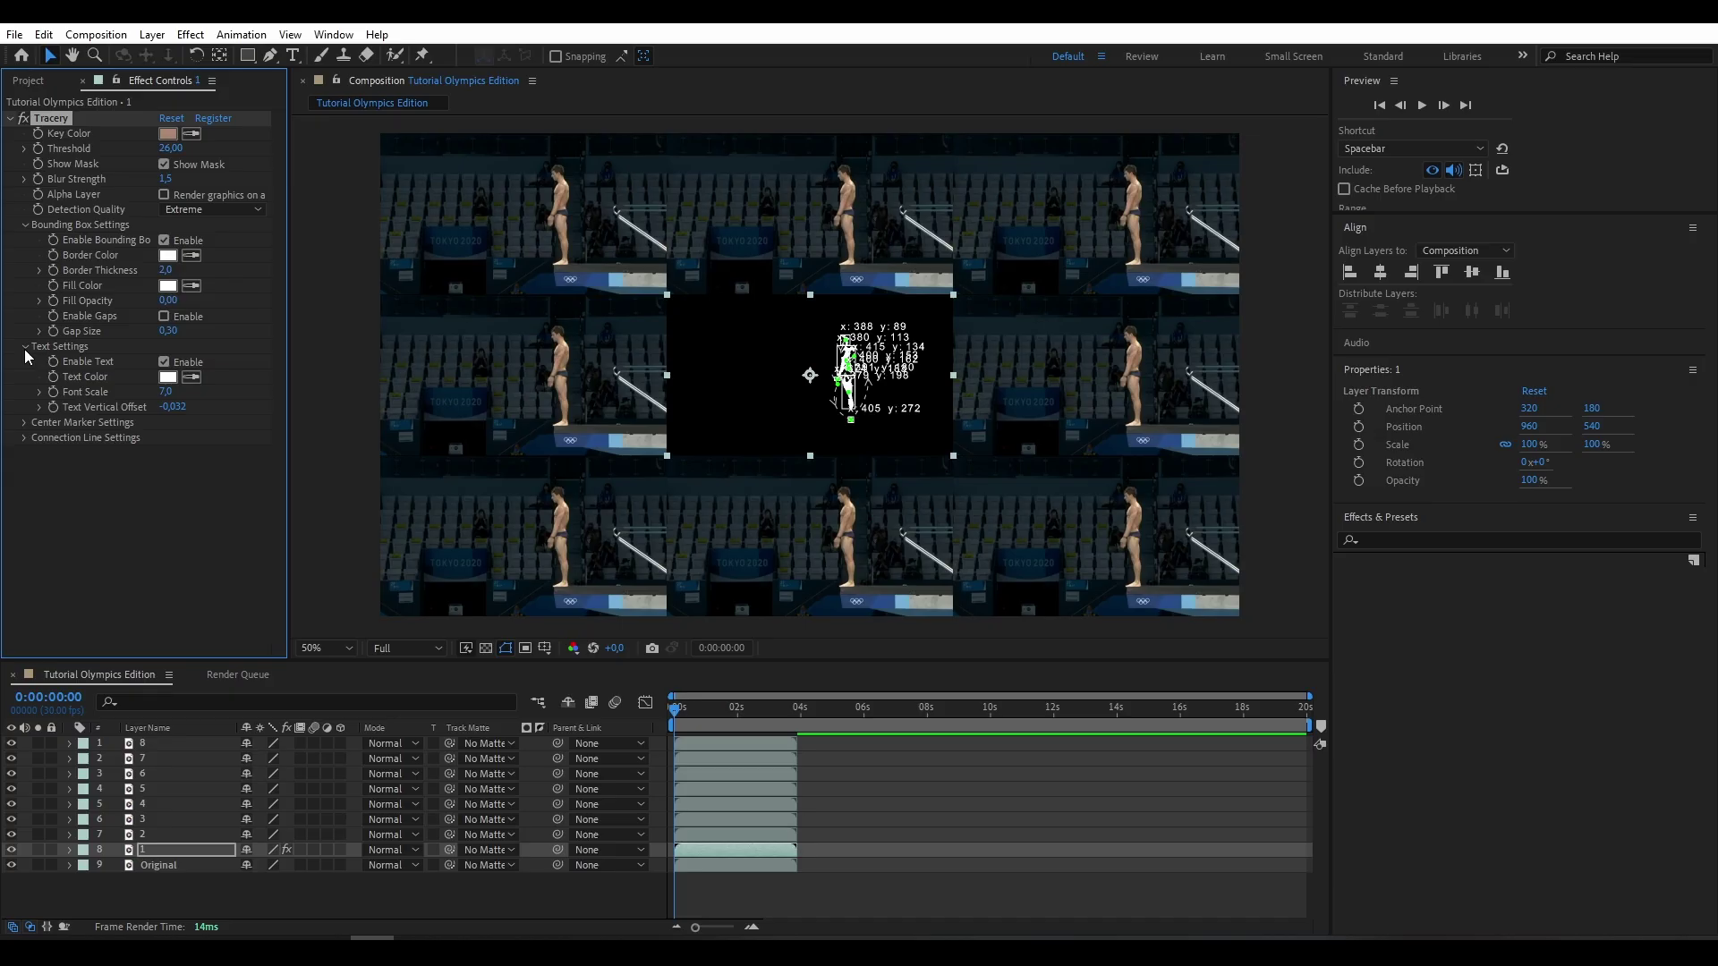
pyautogui.click(163, 362)
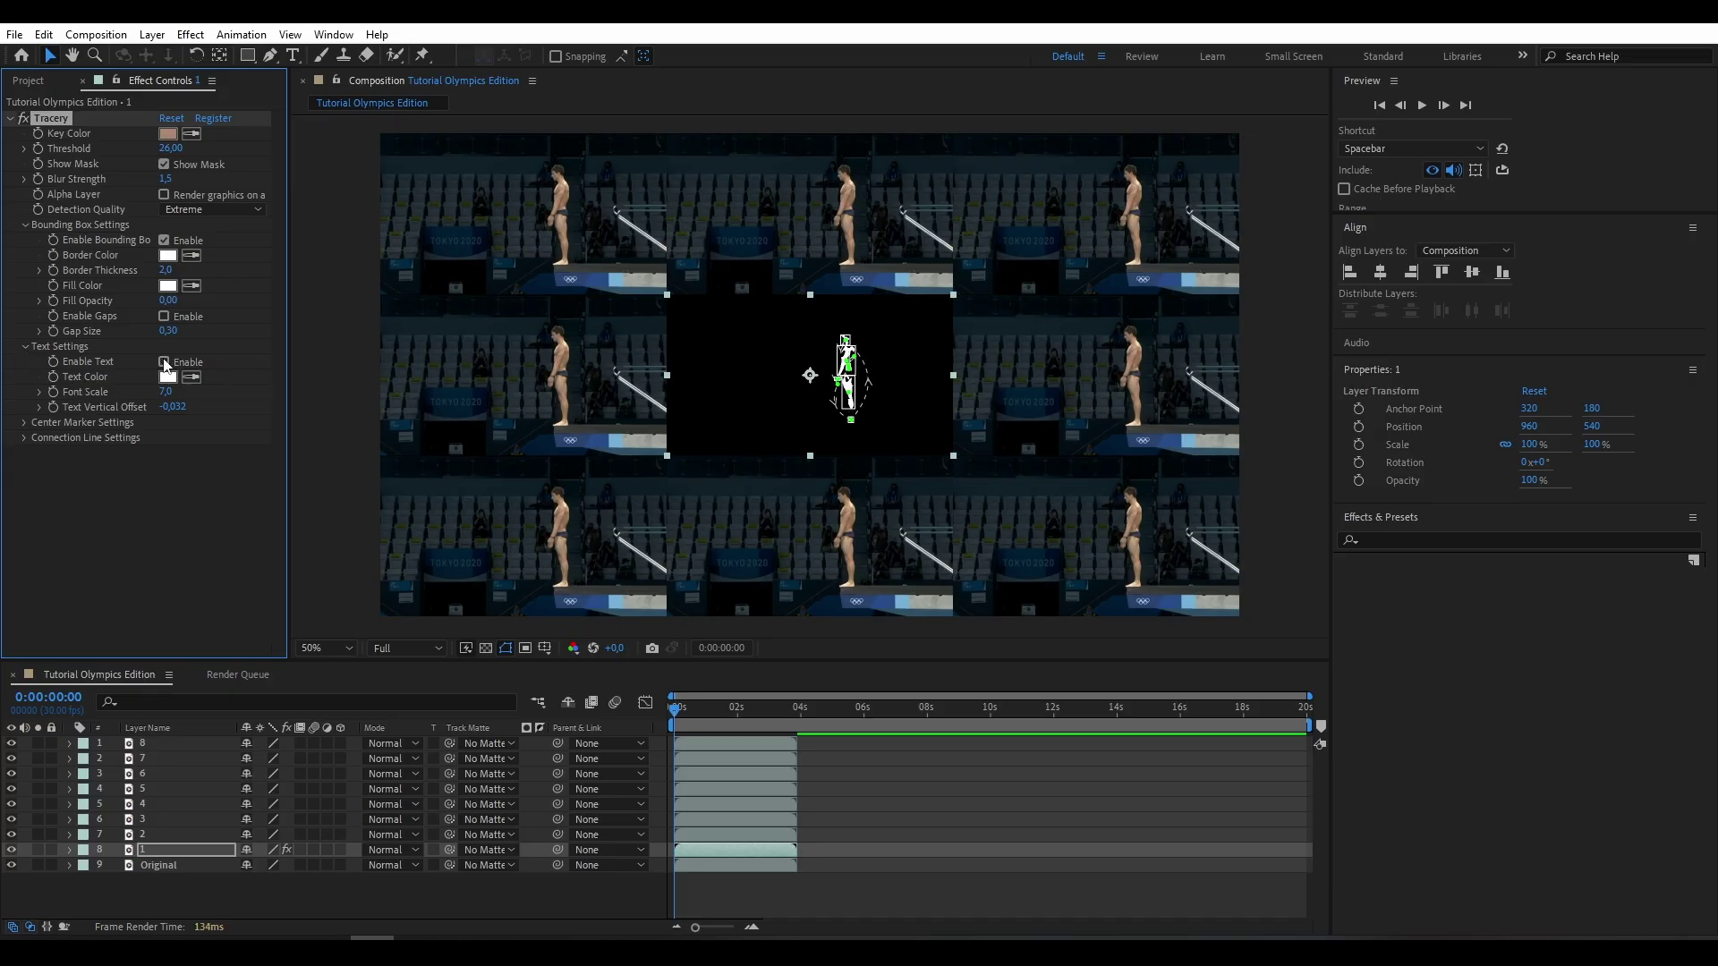
# Step: Make the centre marker white and switch connection lines from dashed to solid
pyautogui.click(25, 423)
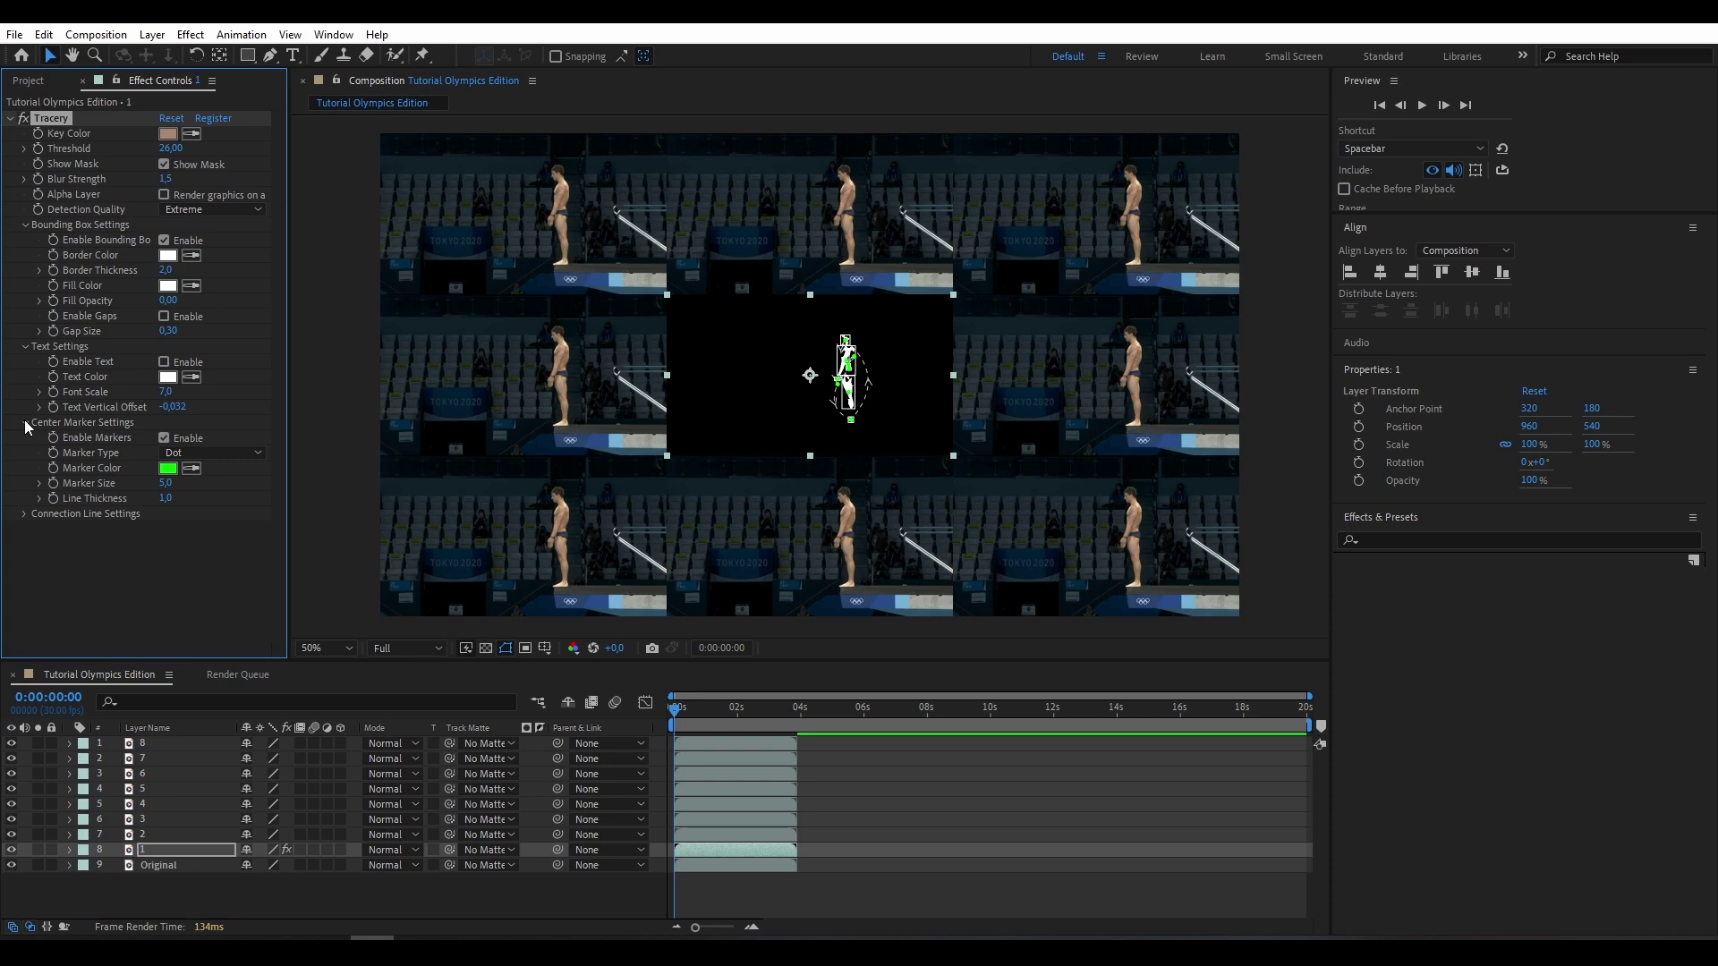
pyautogui.click(167, 468)
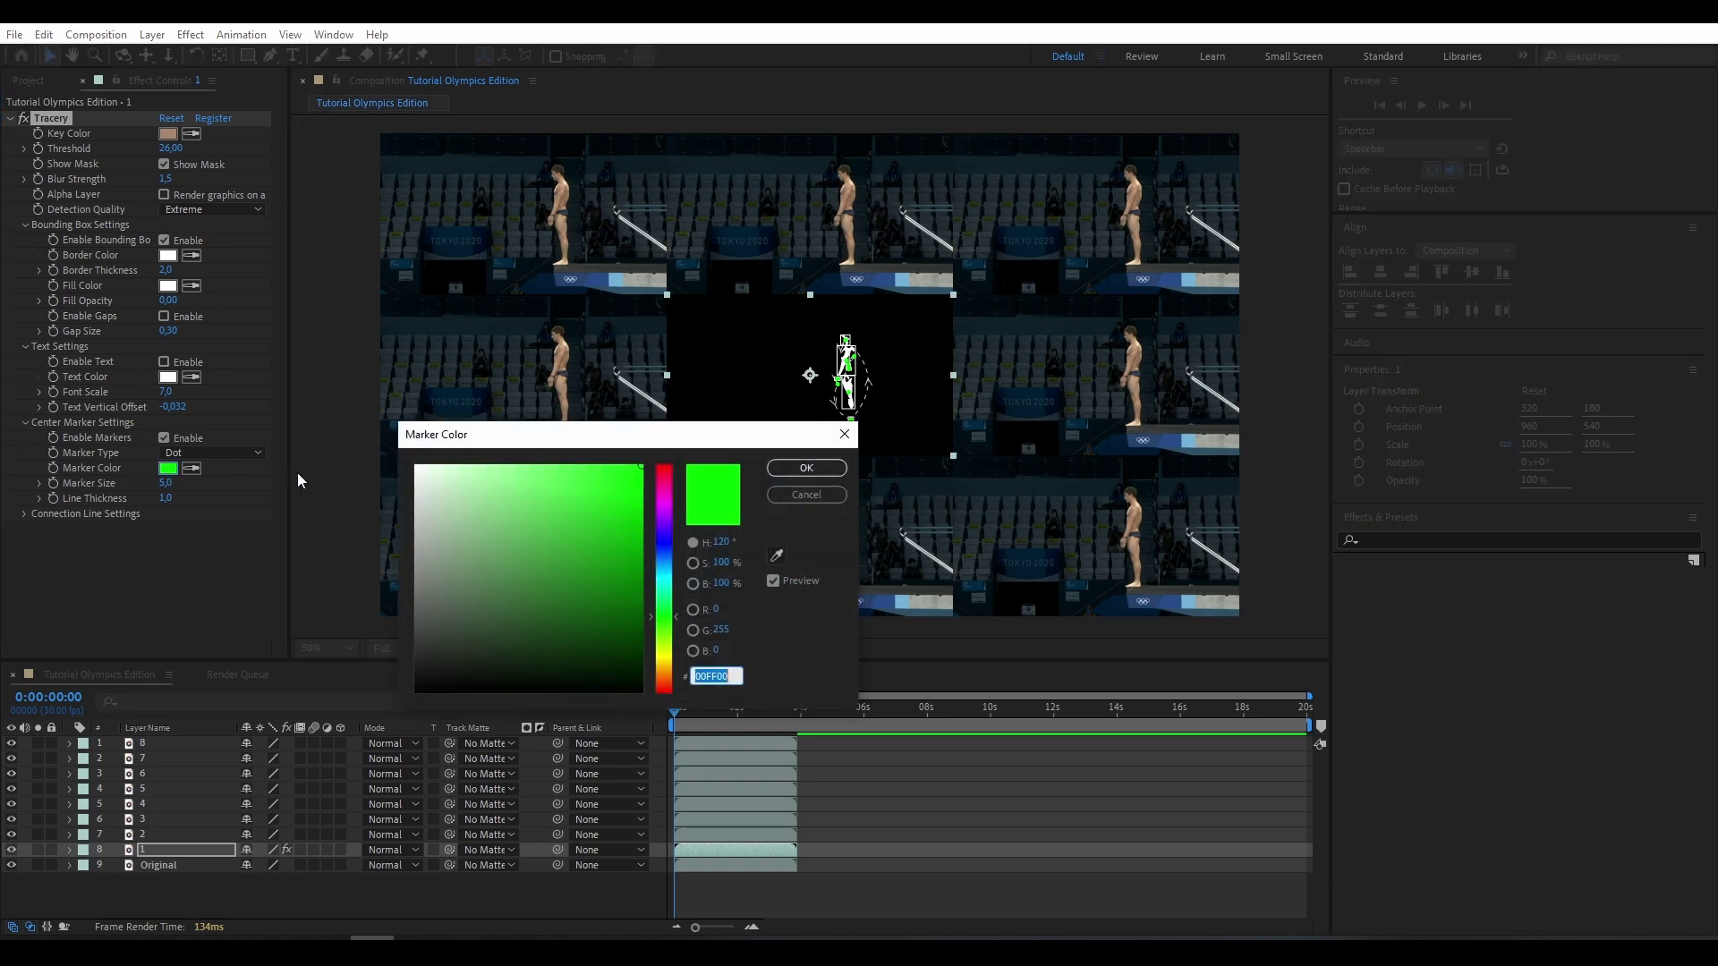
pyautogui.moveTo(452, 511); pyautogui.dragTo(401, 453)
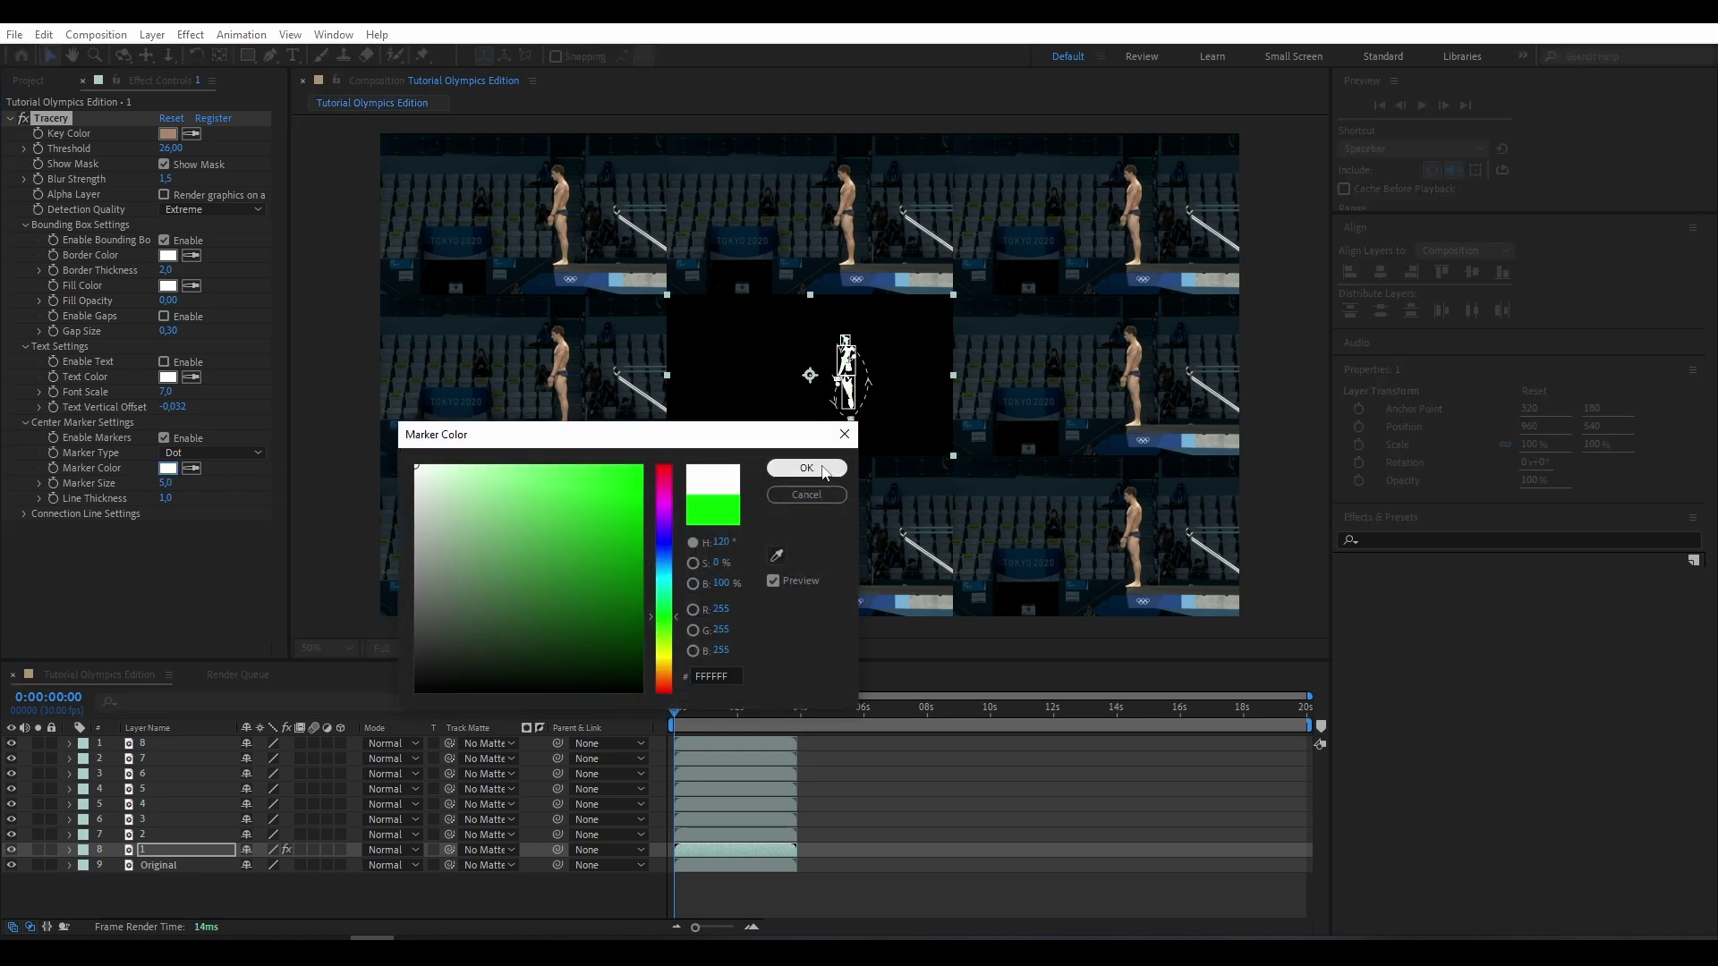
pyautogui.click(806, 468)
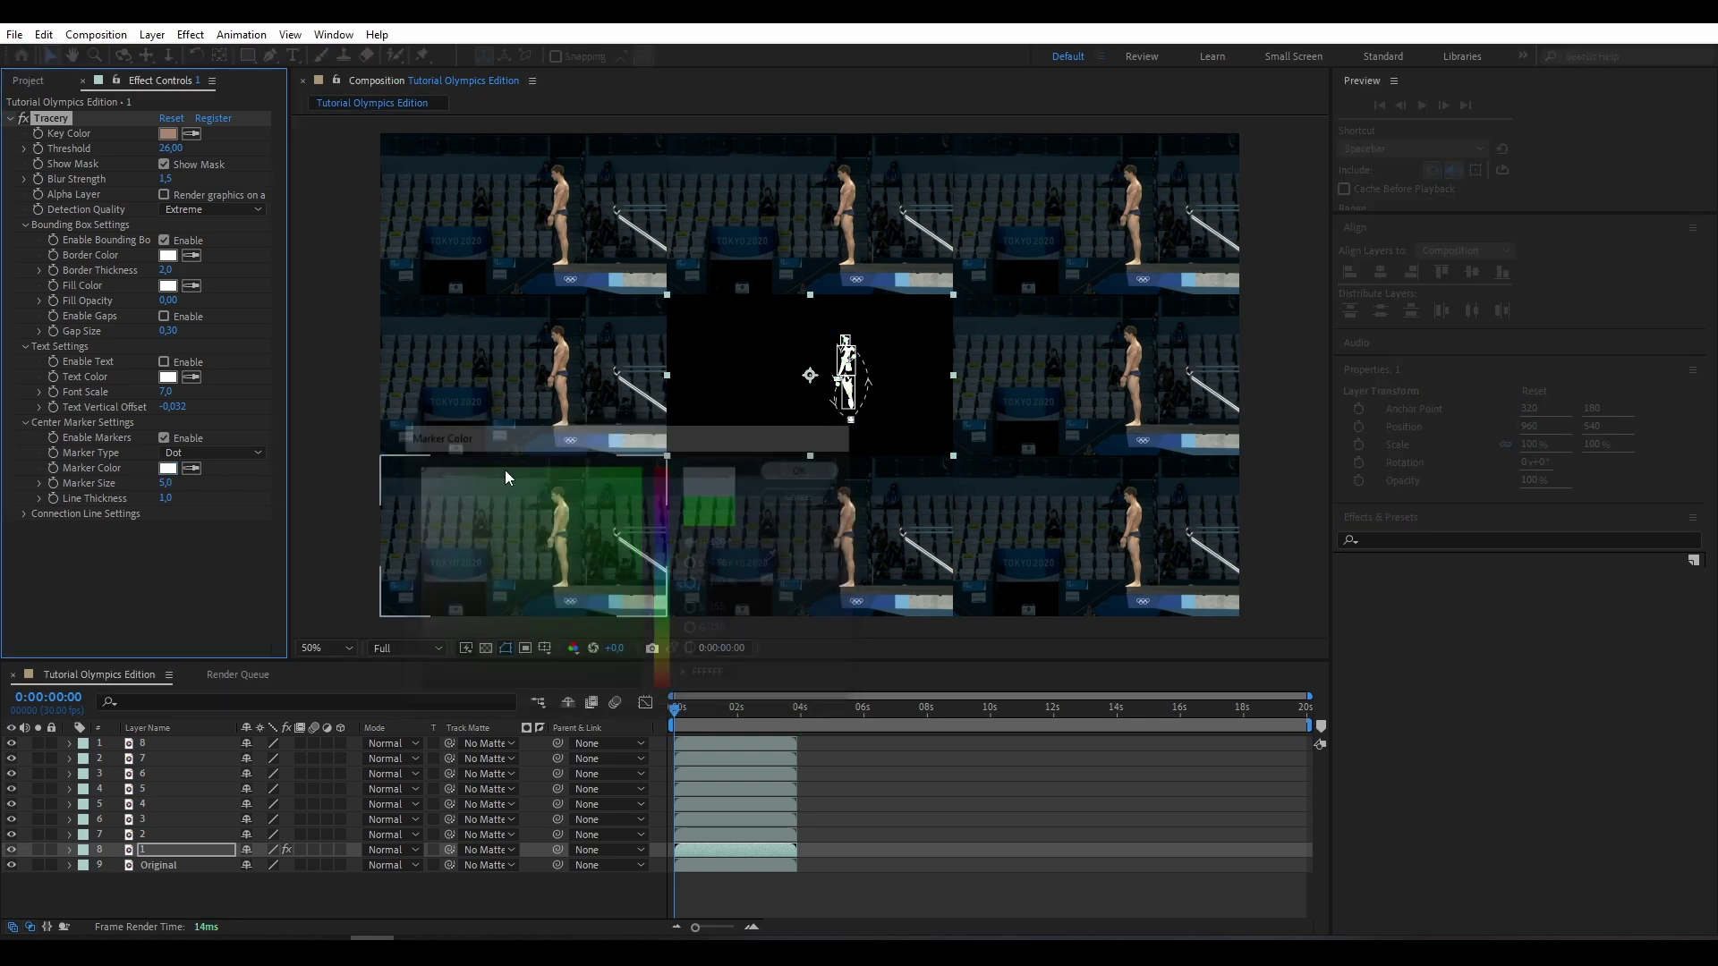
pyautogui.click(25, 513)
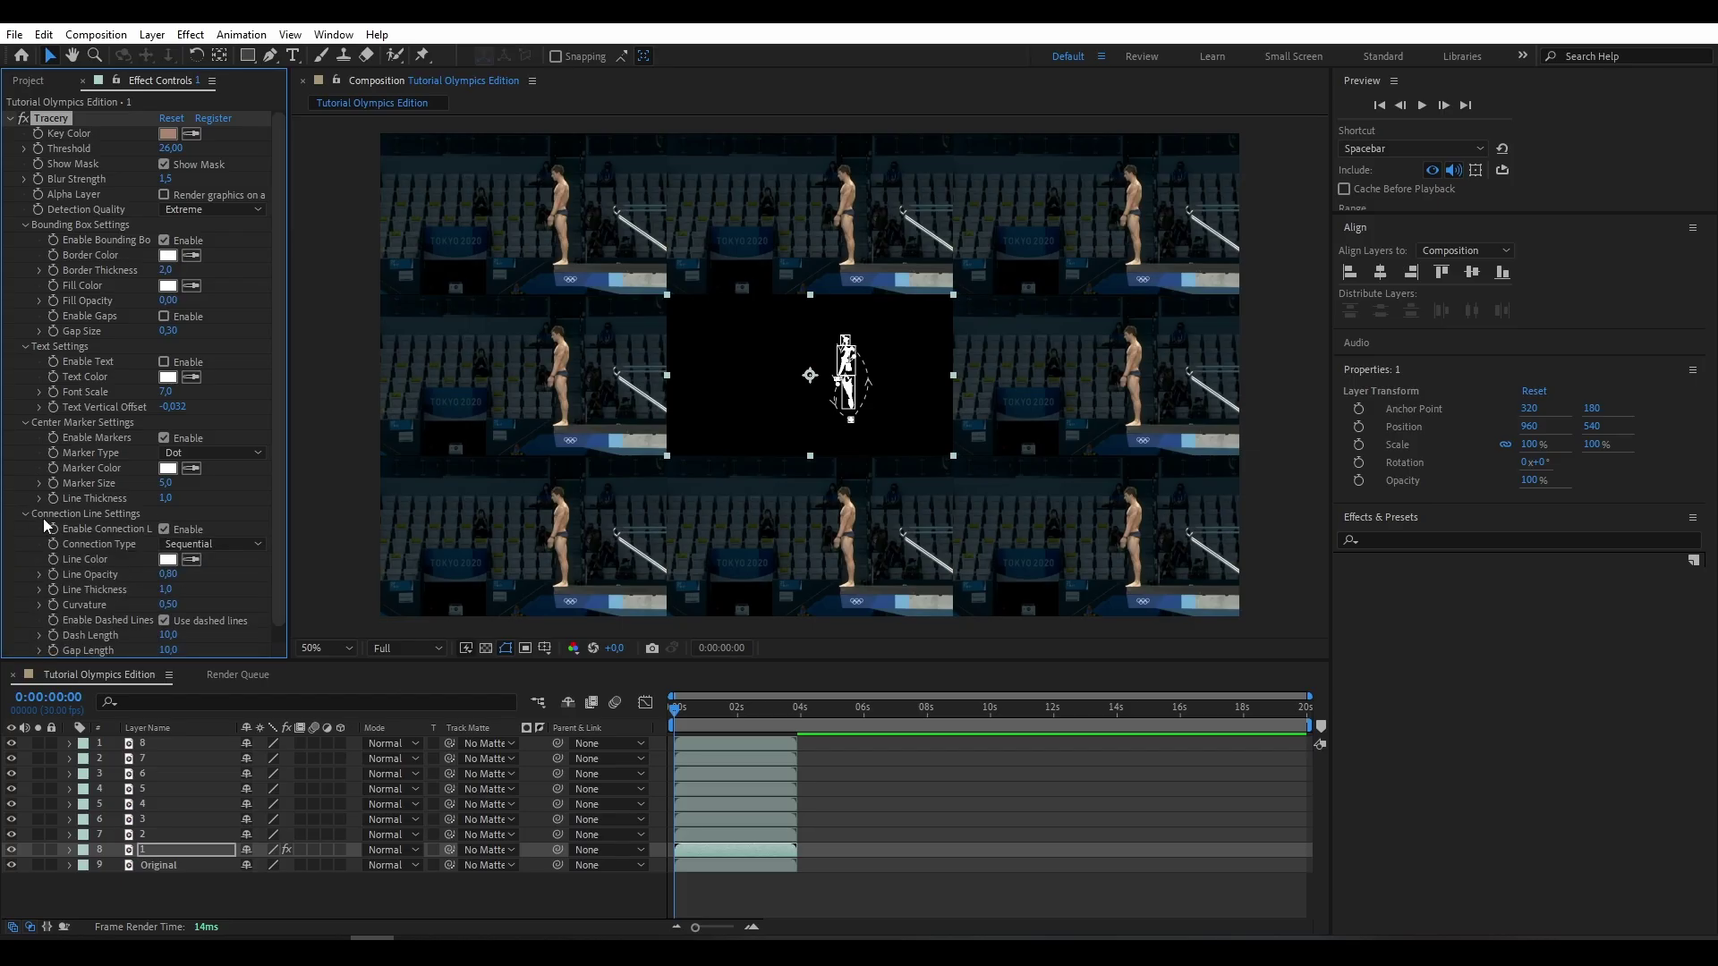
pyautogui.scroll(-1, 211, 561)
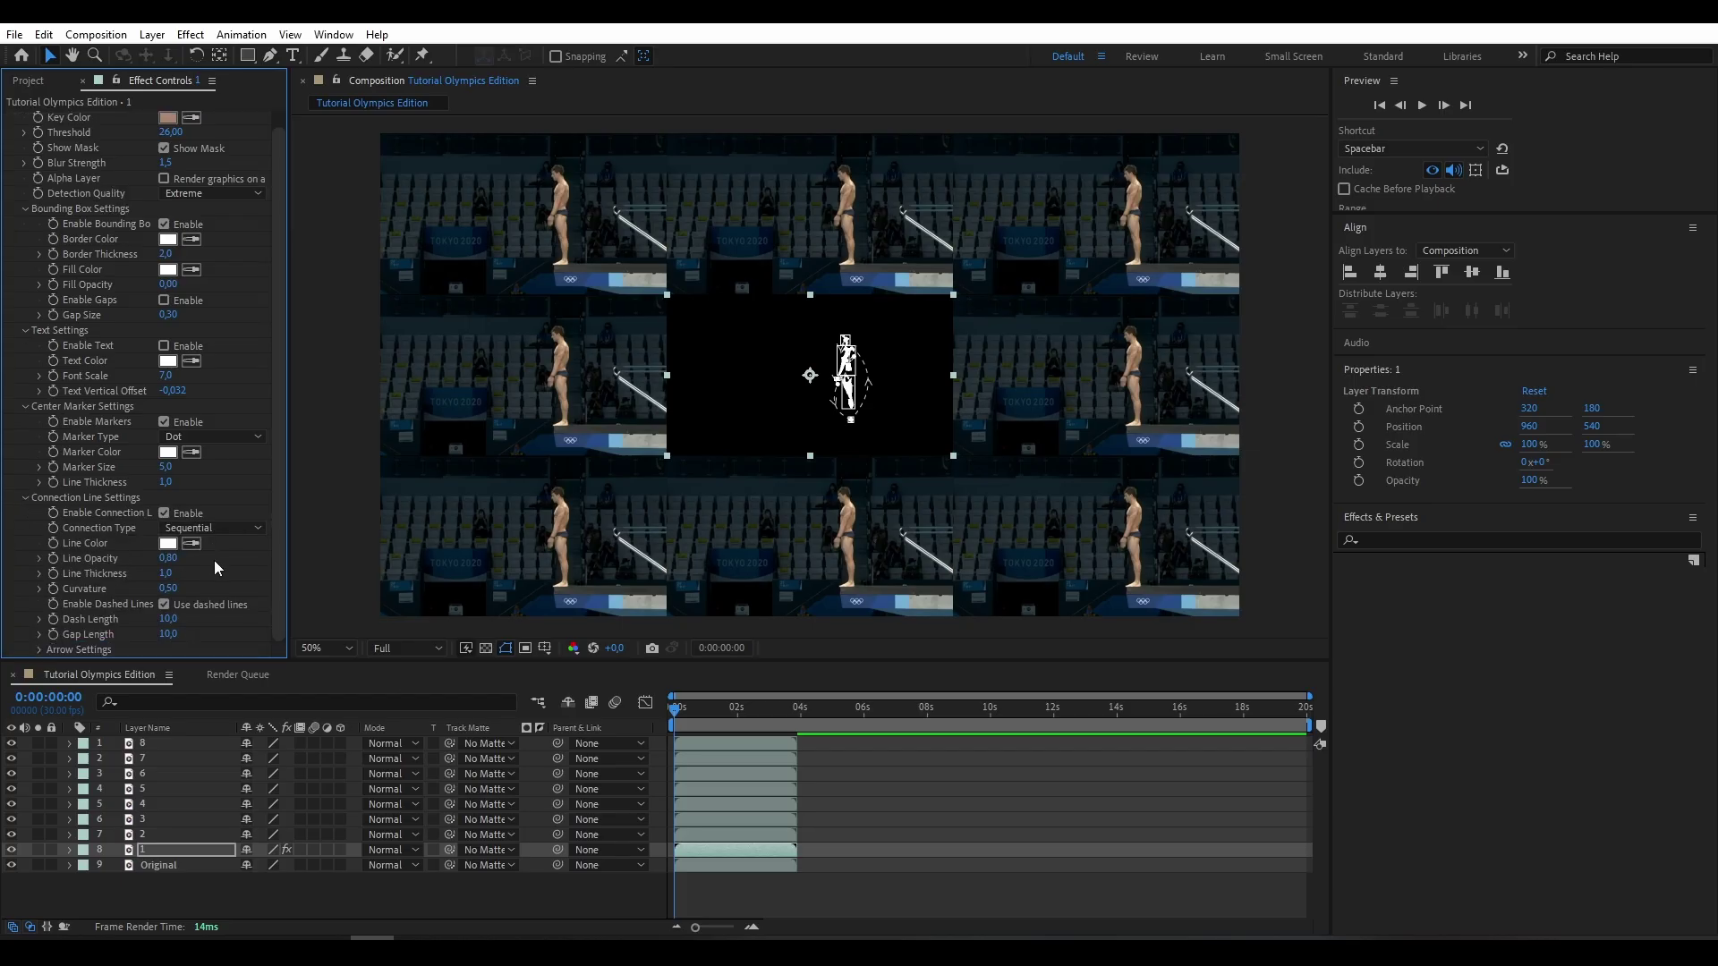
pyautogui.click(164, 605)
pyautogui.click(38, 648)
pyautogui.scroll(-3, 162, 620)
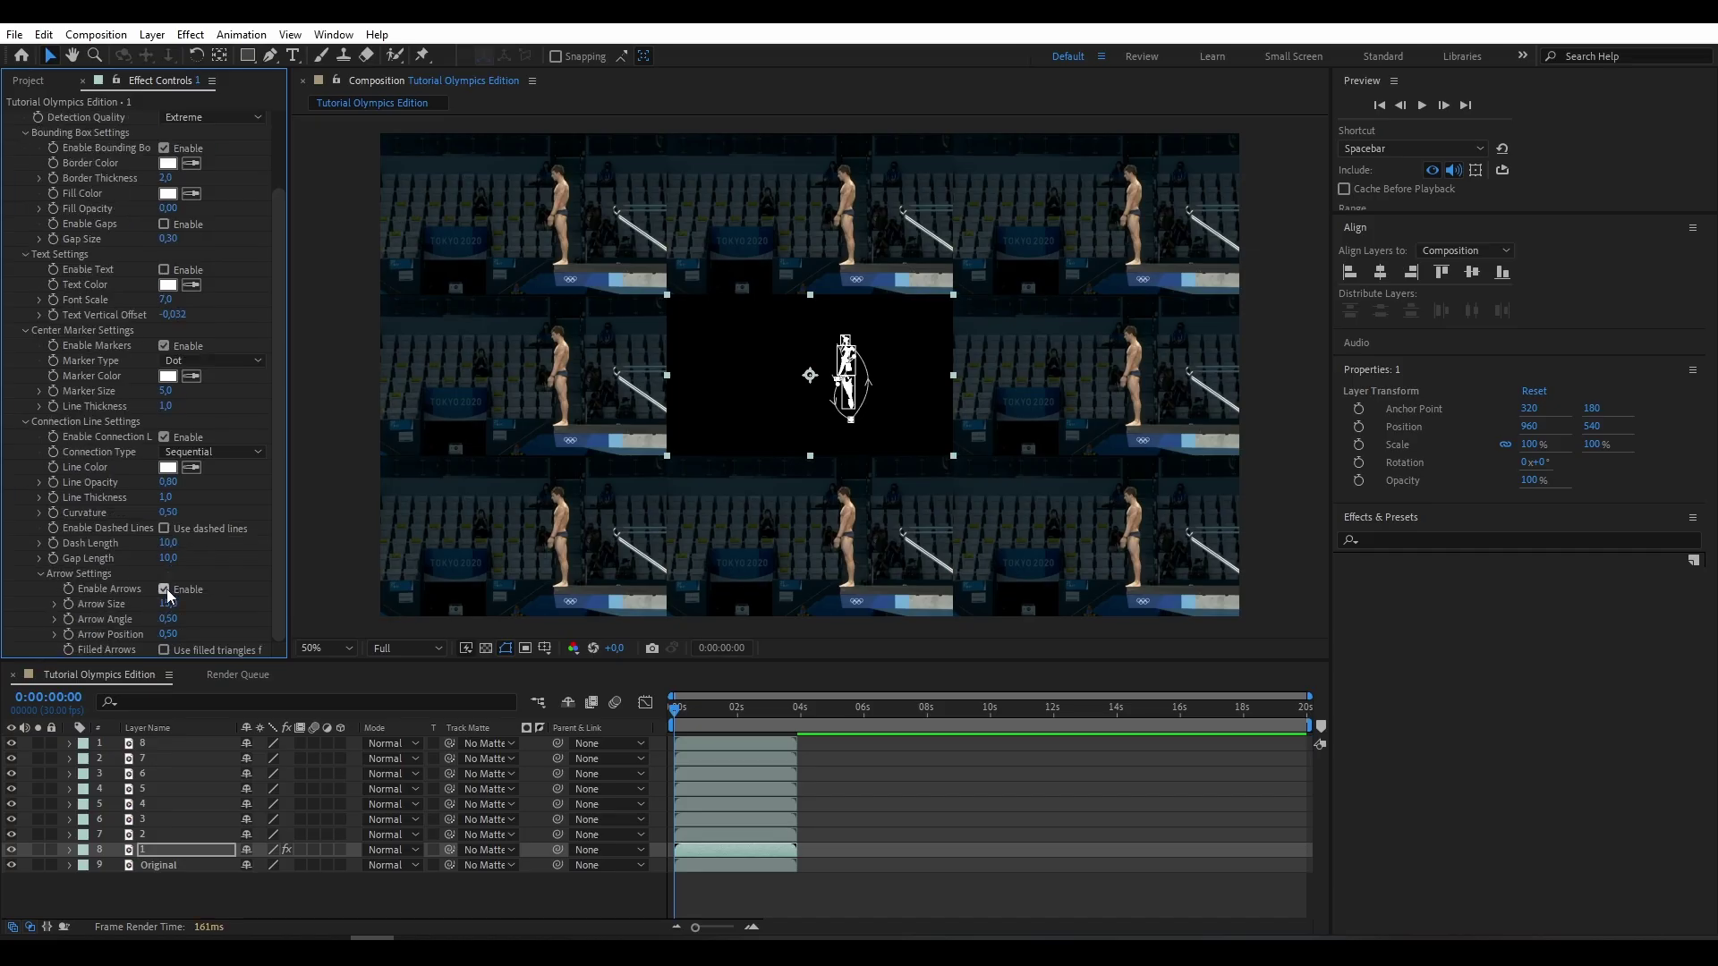
# Step: Preview tracking mid-dive, keep key colour A9876F, collapse Tracery and select layer 2
pyautogui.moveTo(673, 711)
pyautogui.mouseDown()
pyautogui.moveTo(781, 705)
pyautogui.moveTo(672, 719)
pyautogui.mouseUp()
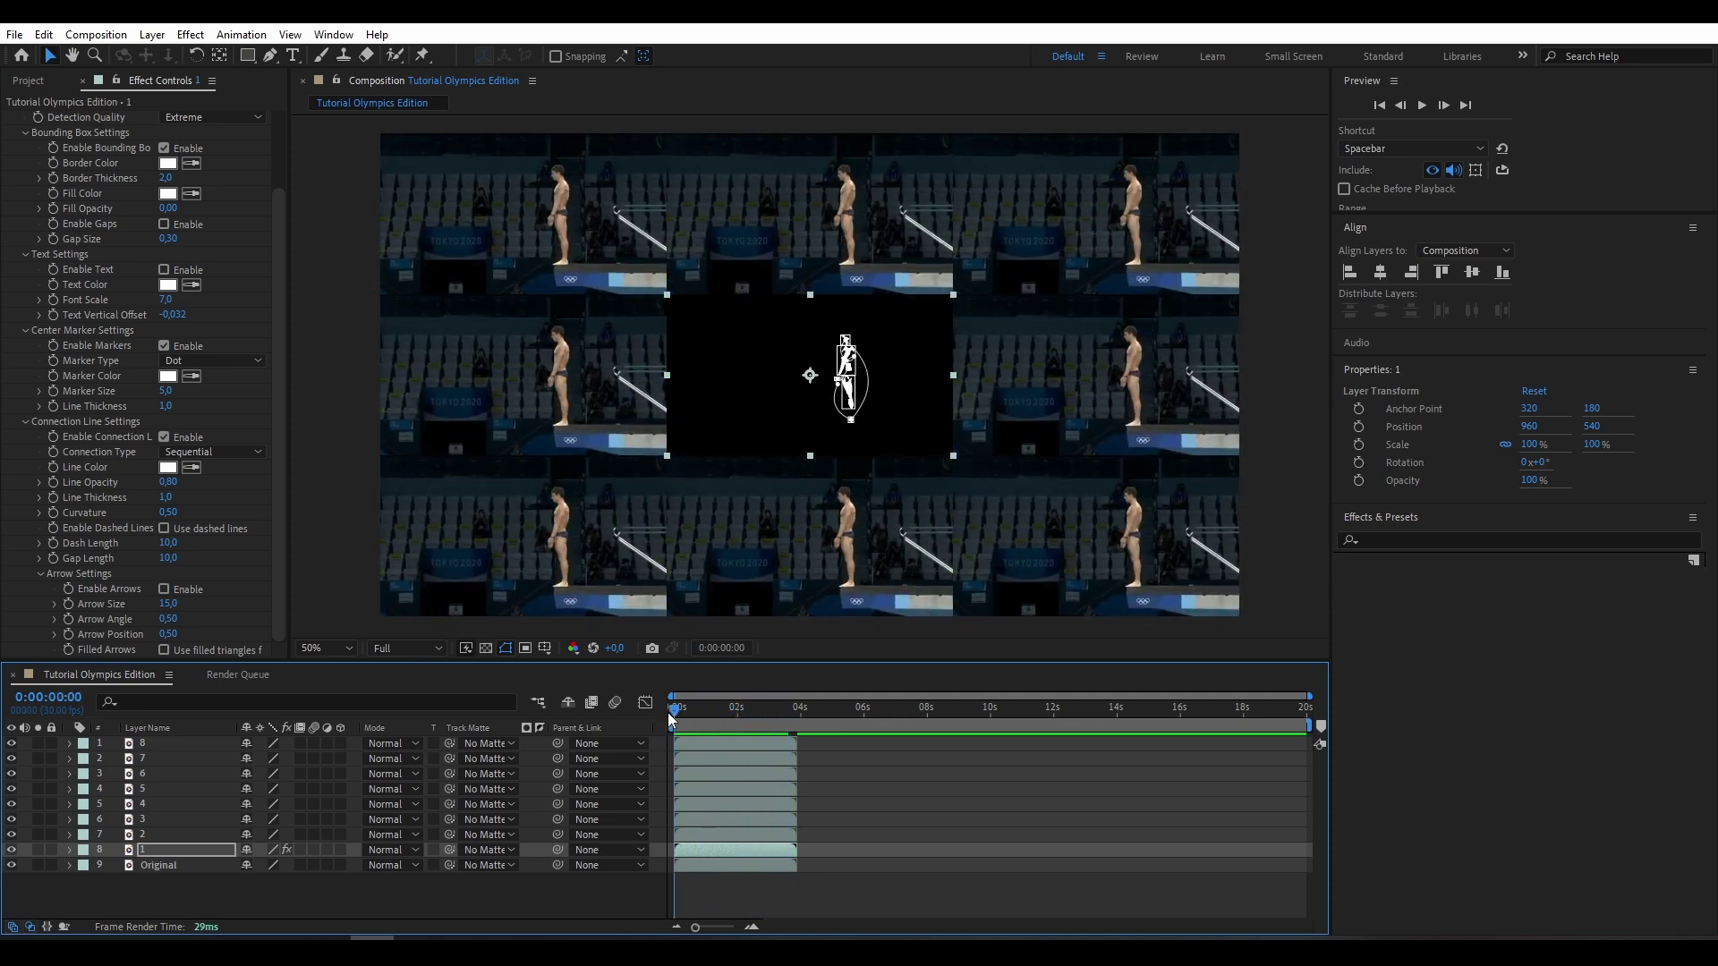
pyautogui.scroll(3, 70, 167)
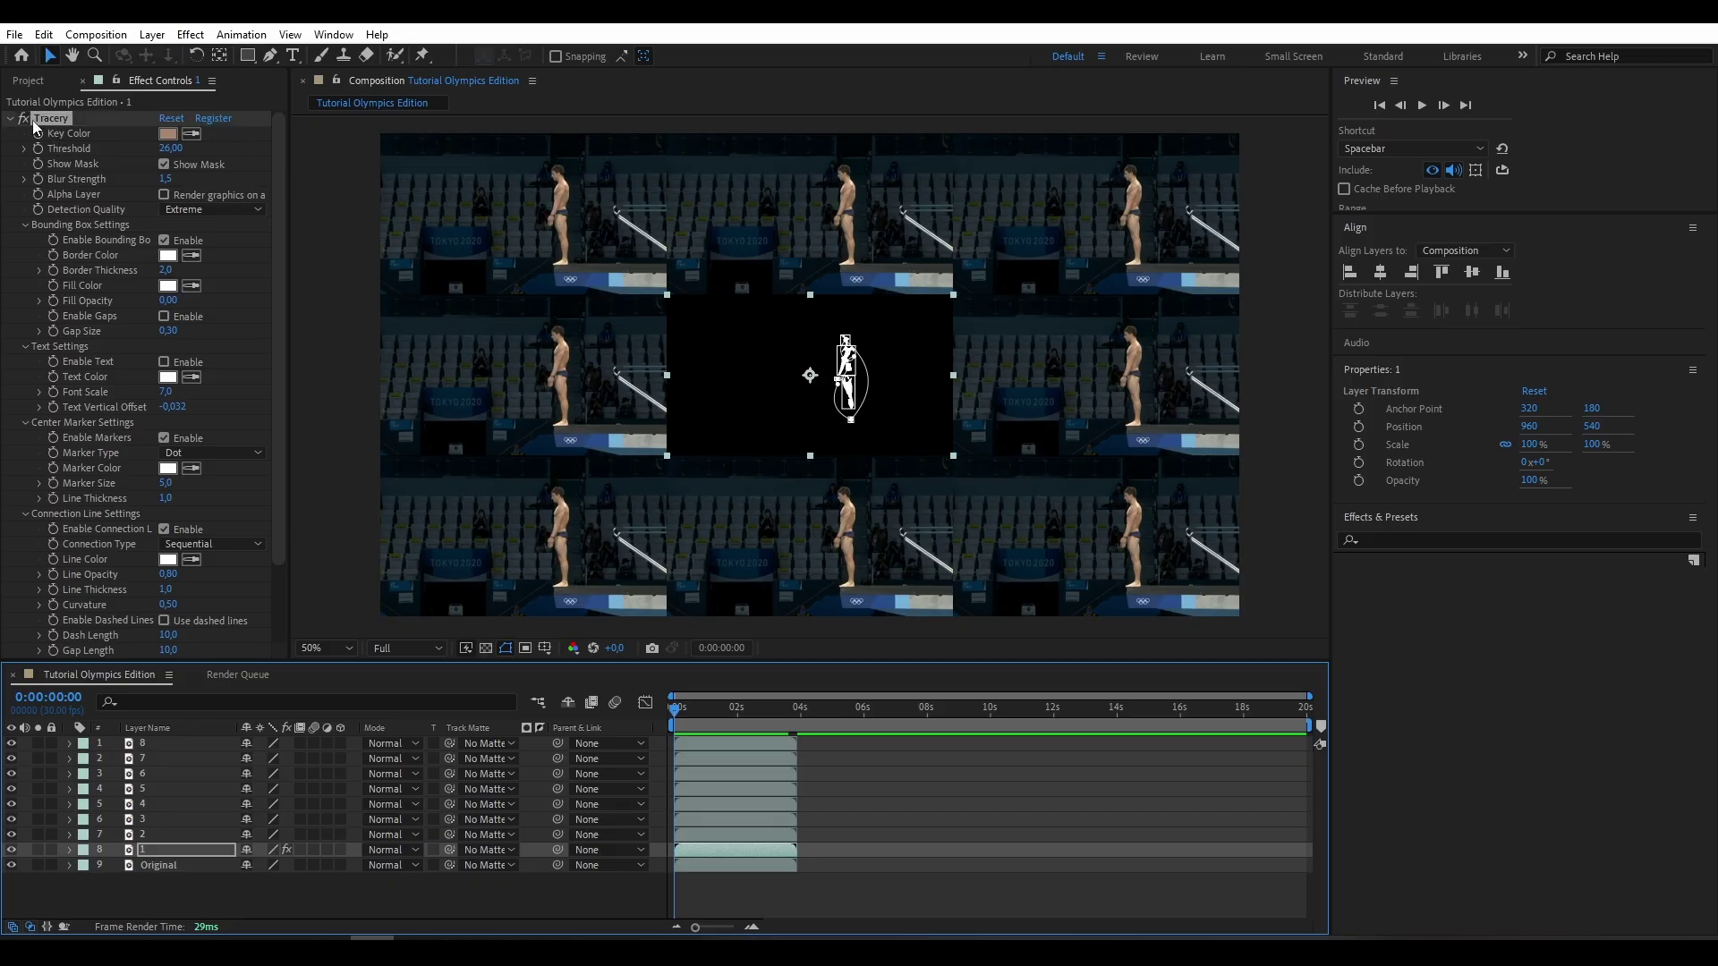
pyautogui.click(168, 134)
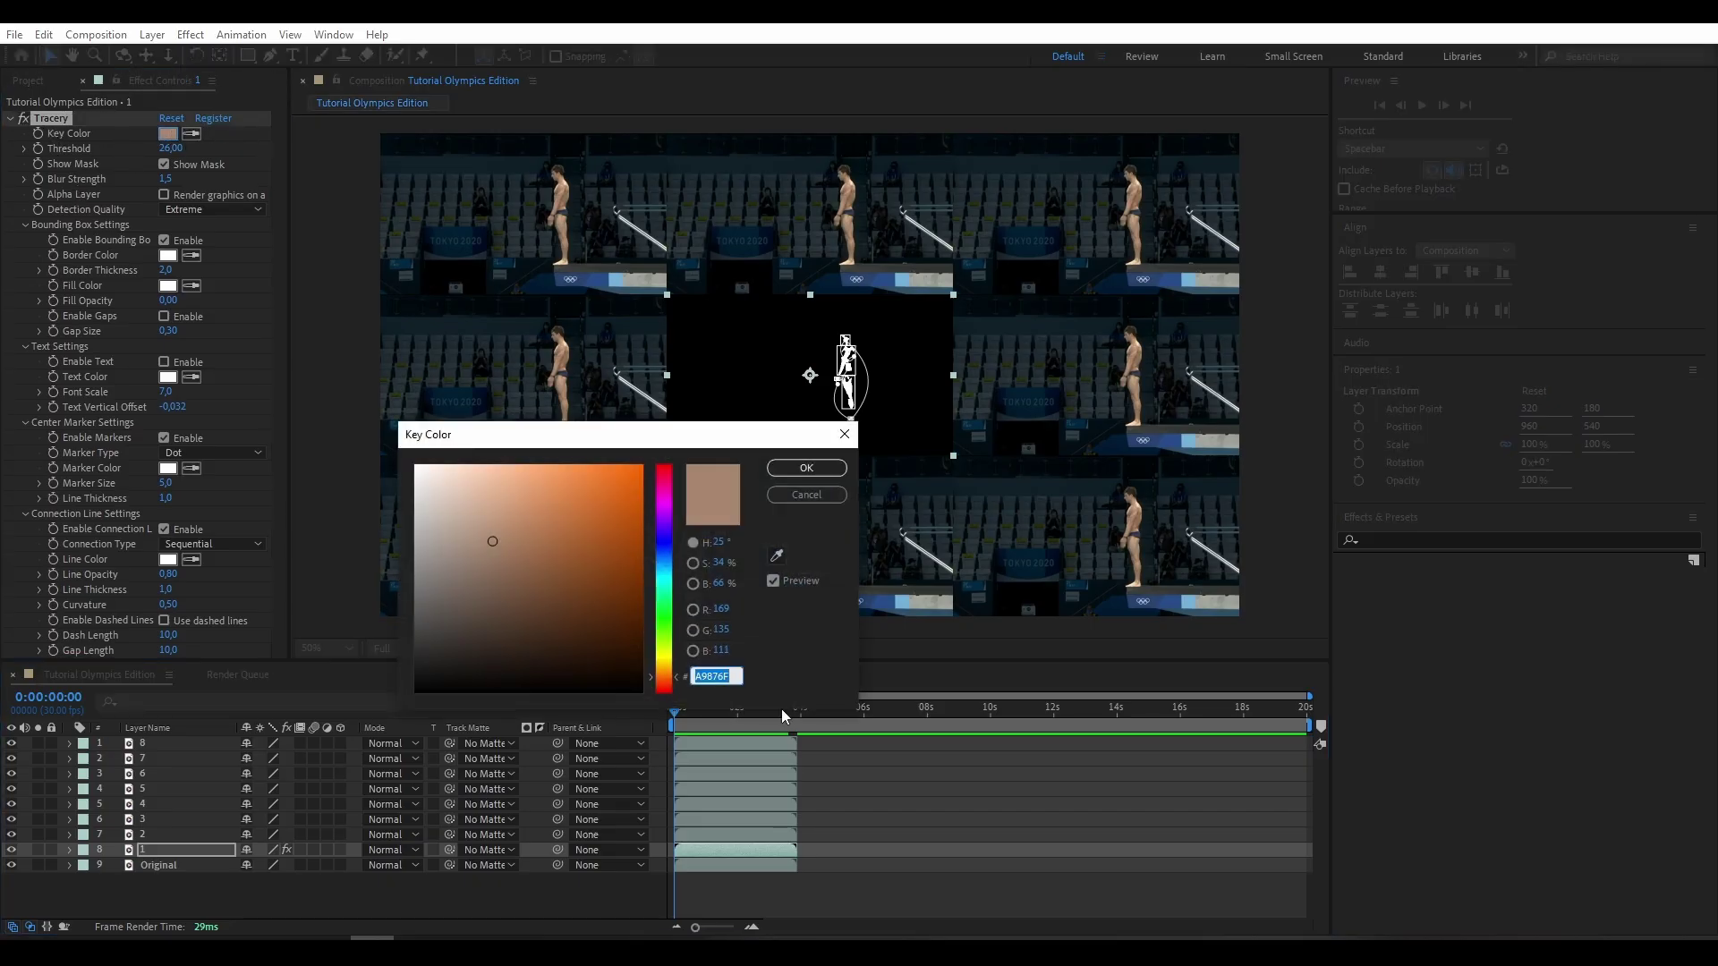
pyautogui.click(806, 468)
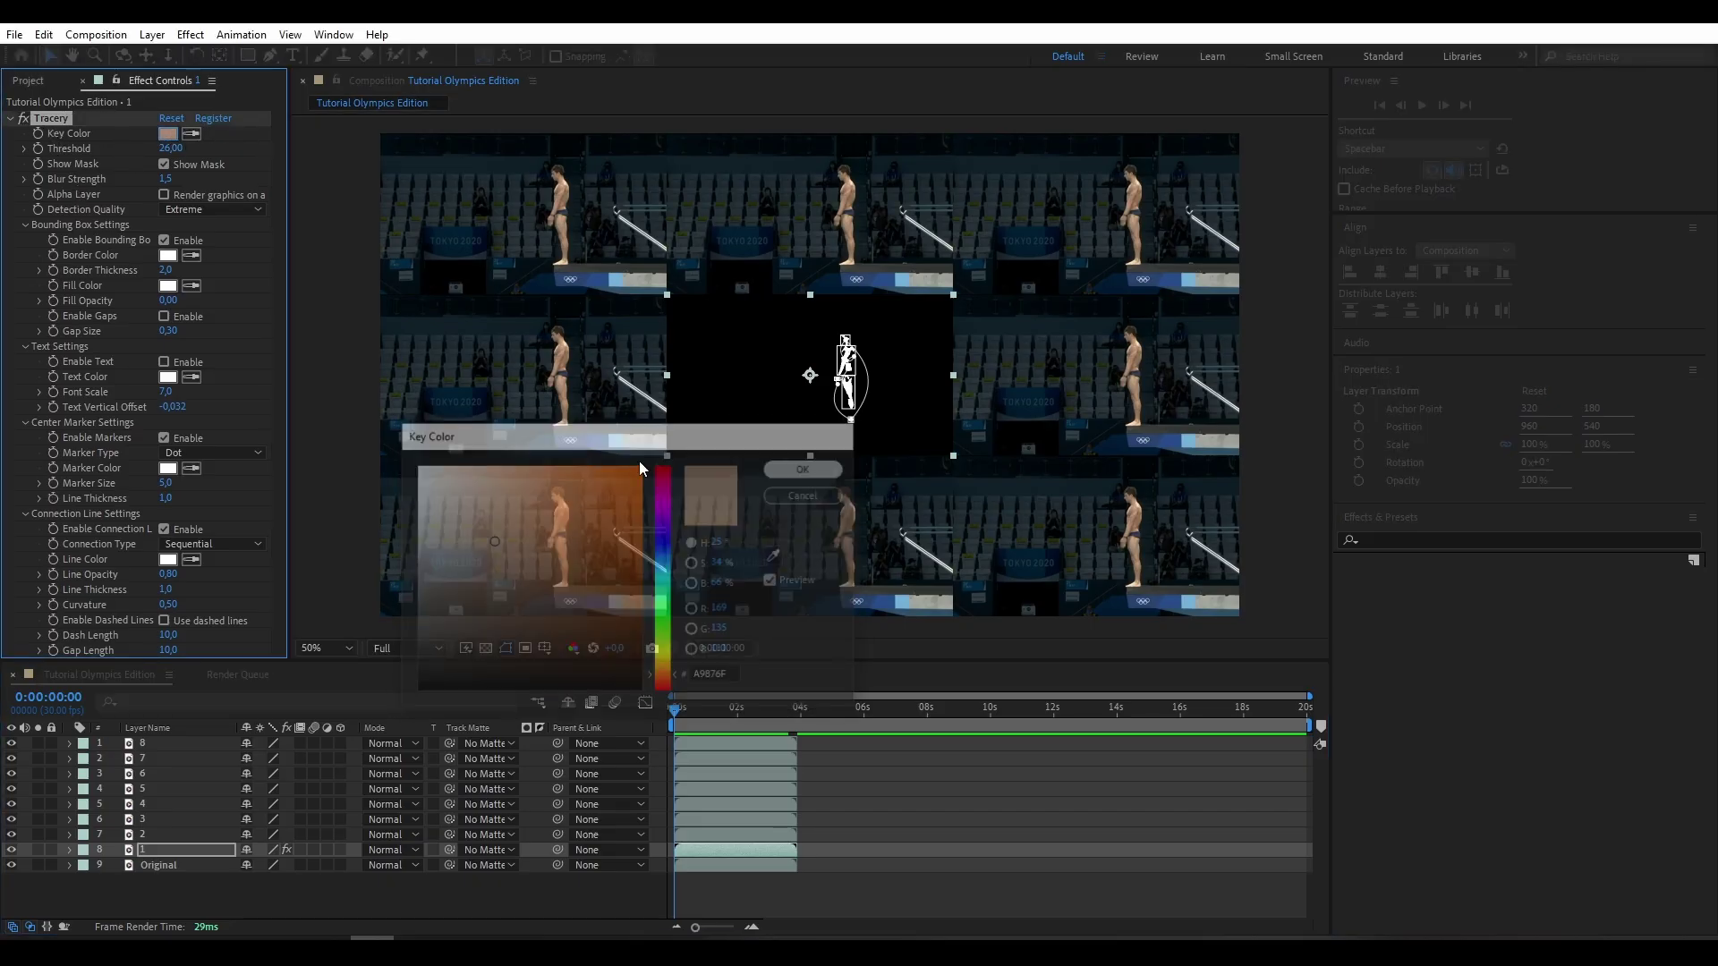
pyautogui.click(11, 118)
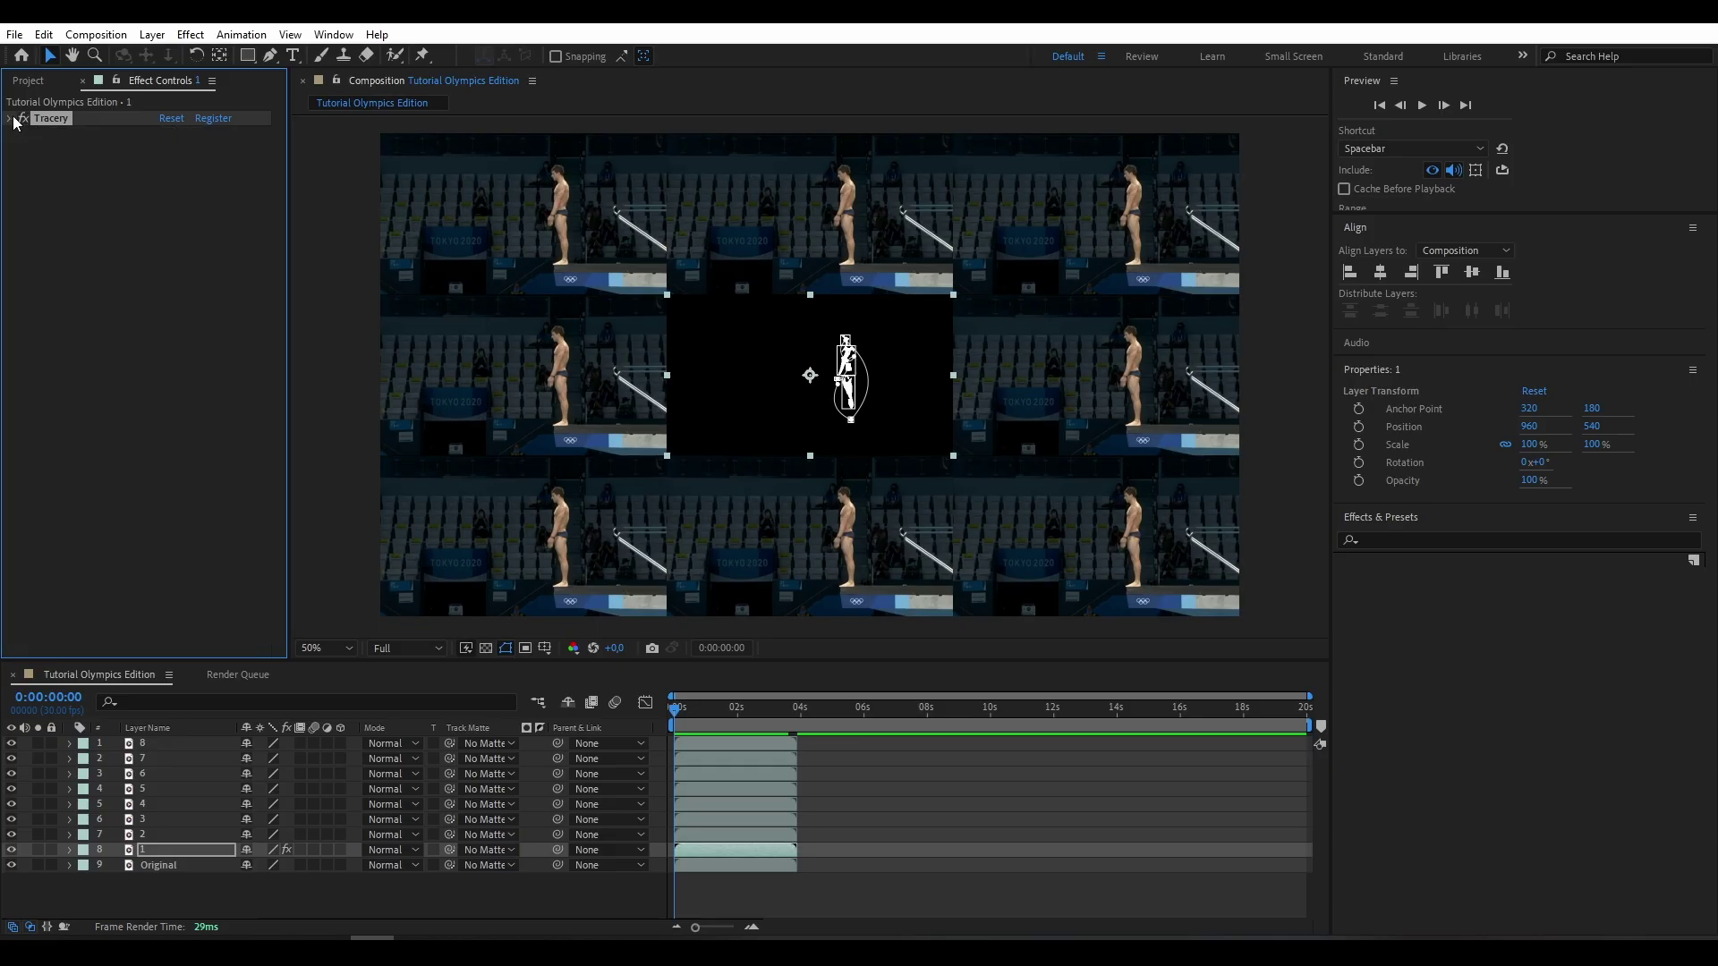
pyautogui.click(161, 834)
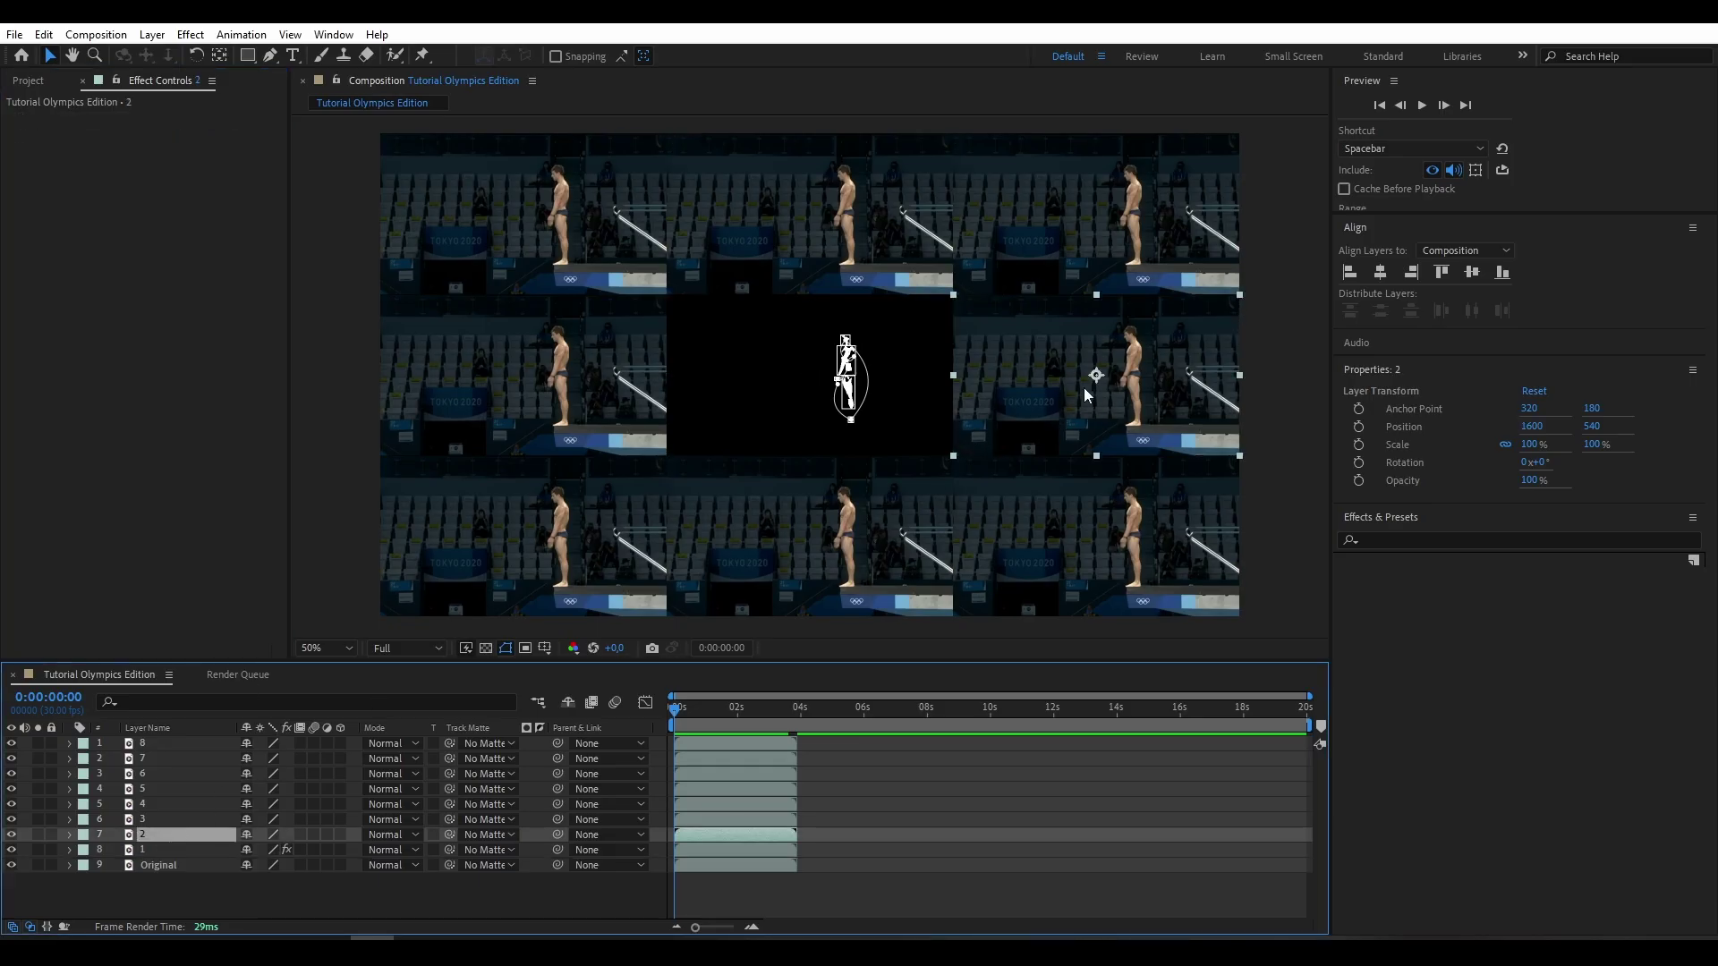
# Step: Apply Tracery to layer 2 with key colour A9876F, Threshold 26 and Blur Strength 1.4
pyautogui.click(191, 34)
pyautogui.moveTo(295, 323)
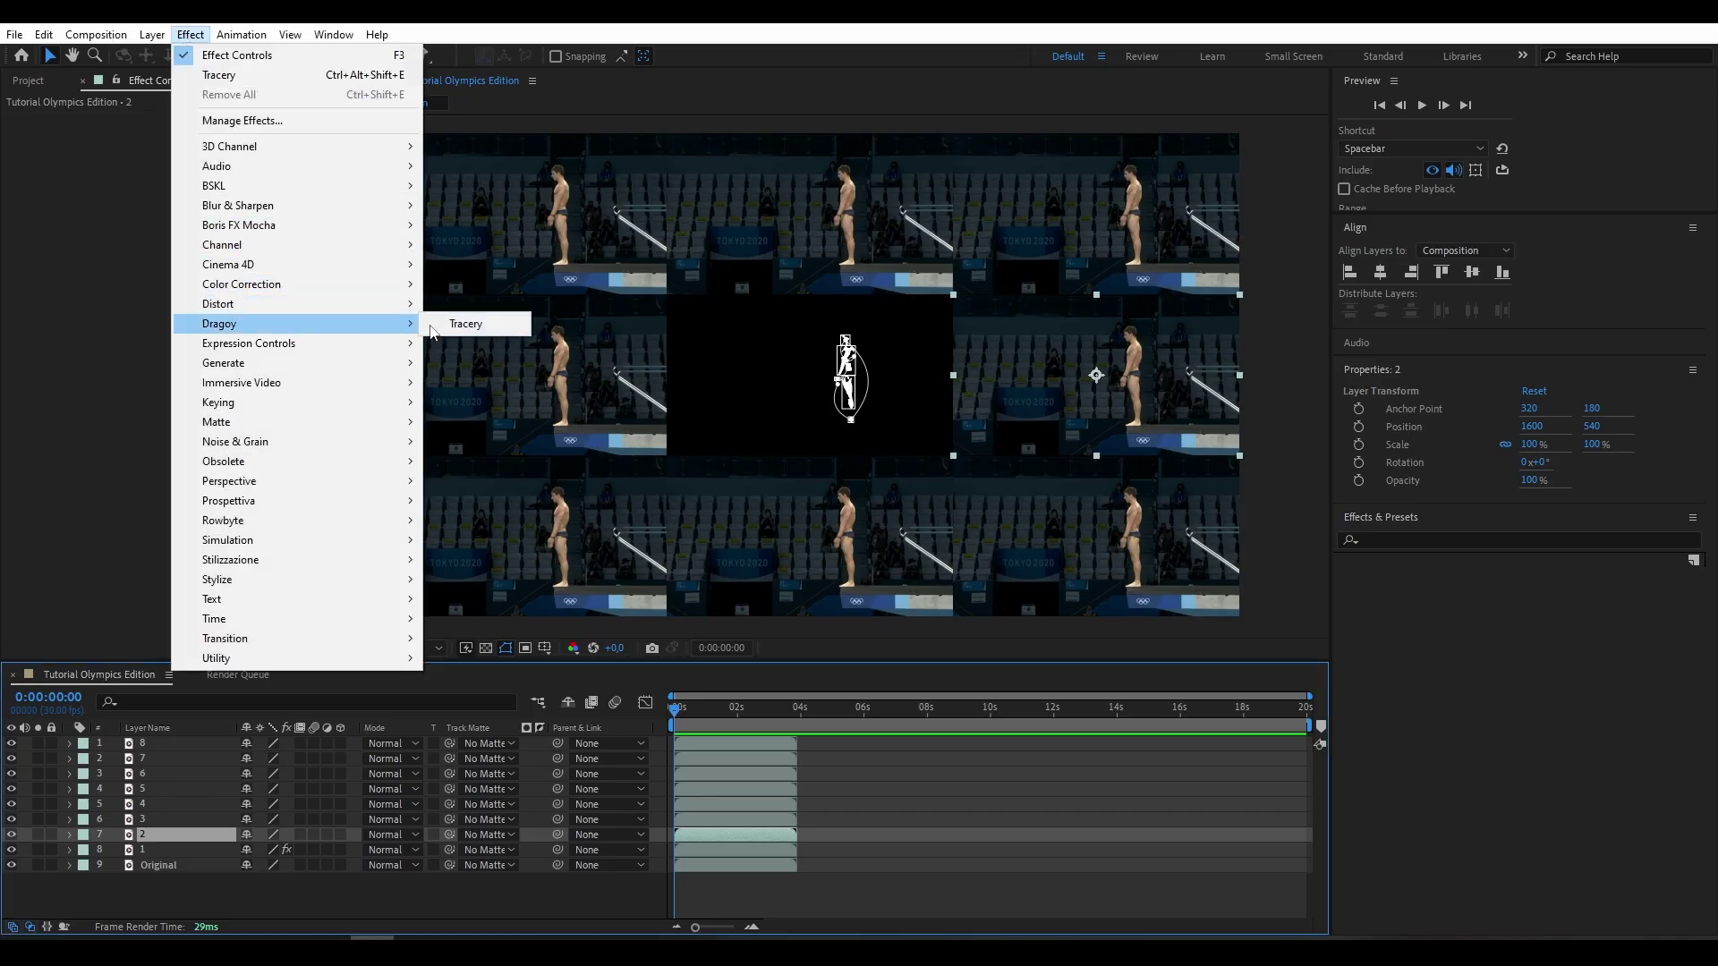
pyautogui.click(465, 328)
pyautogui.click(167, 133)
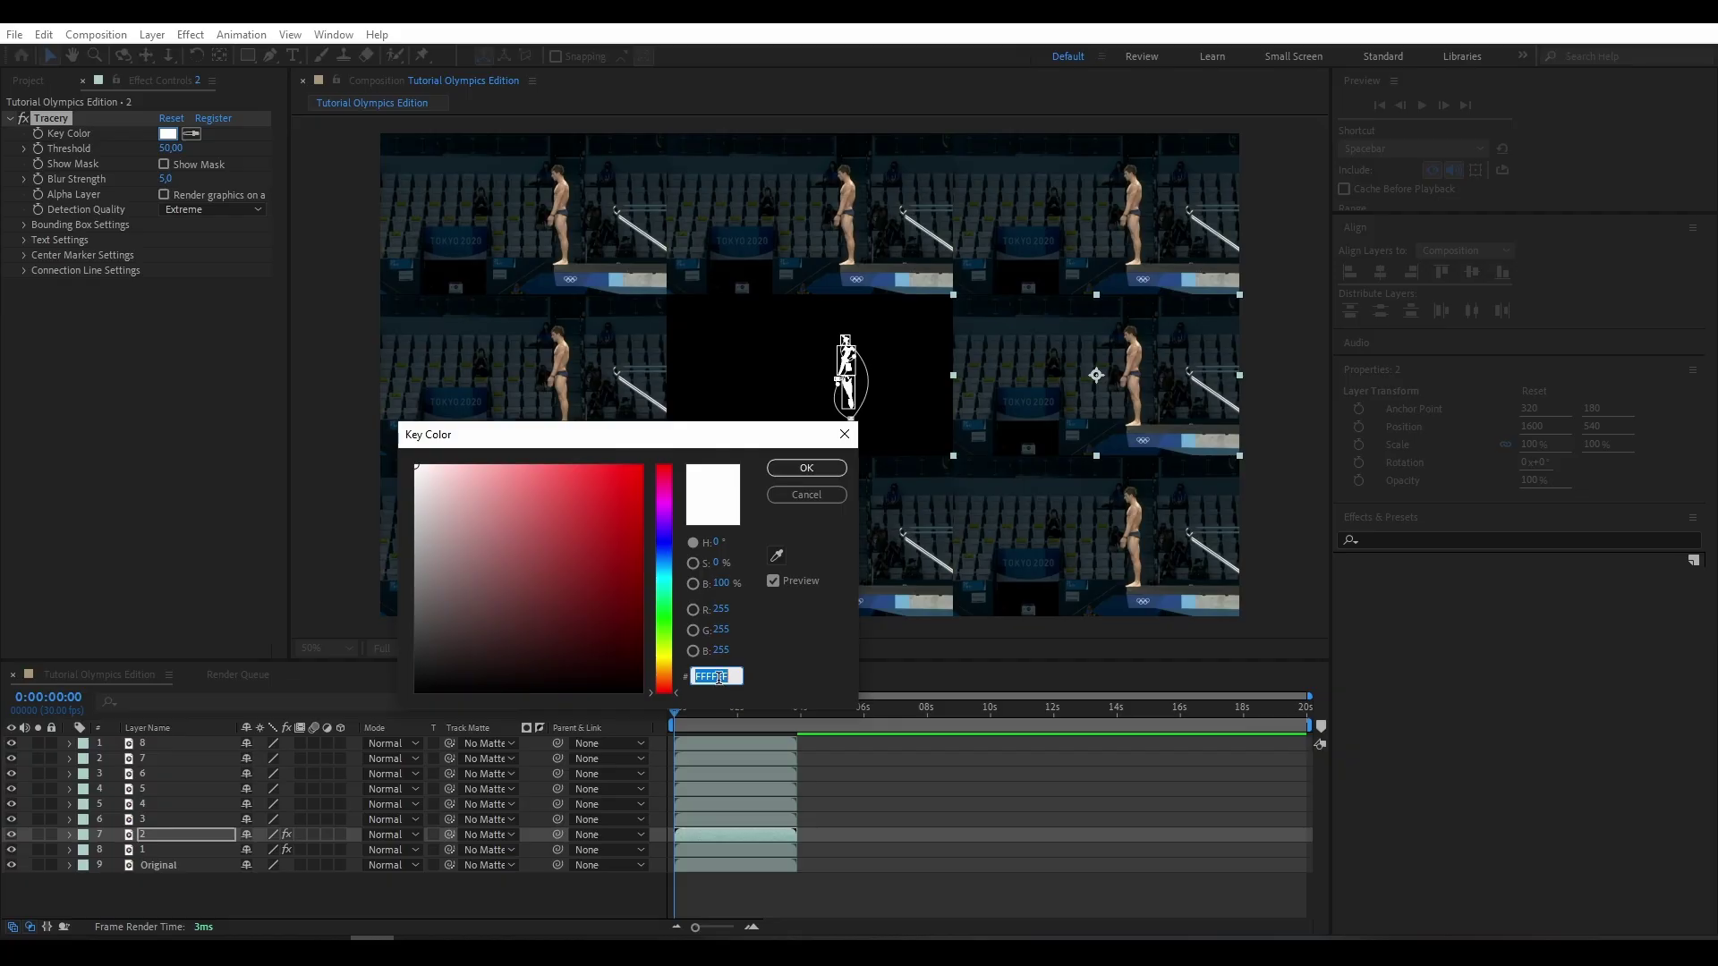
pyautogui.write('A9876F')
pyautogui.click(785, 470)
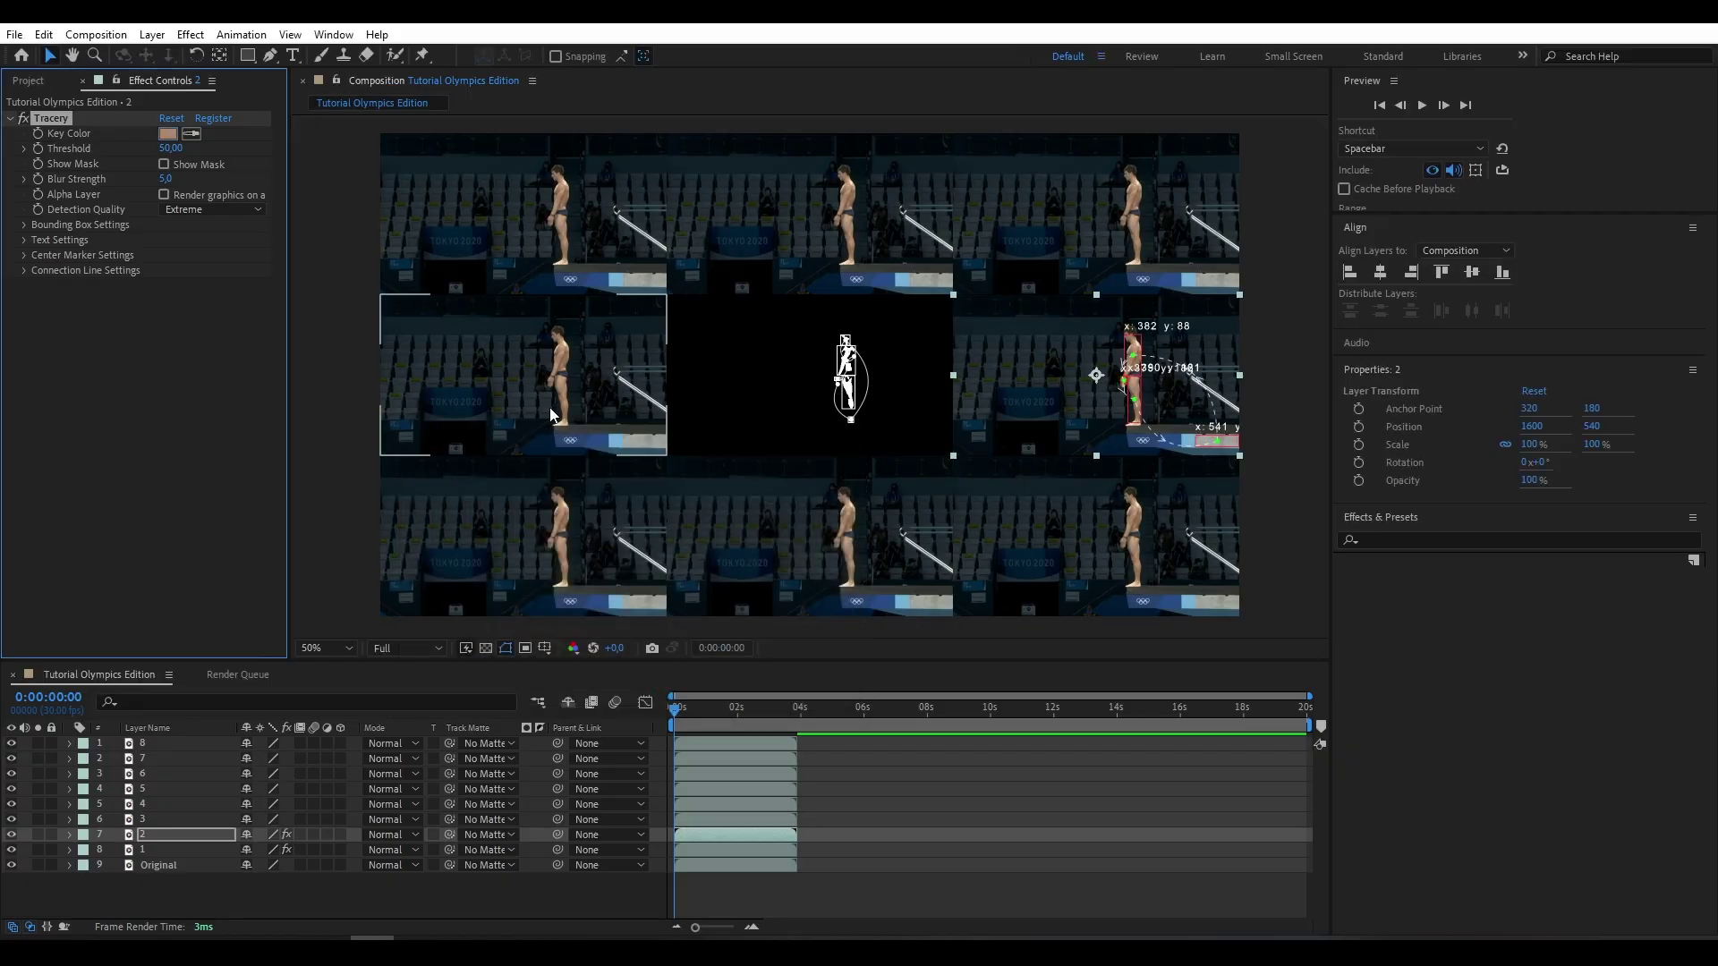
pyautogui.moveTo(177, 148); pyautogui.dragTo(159, 154)
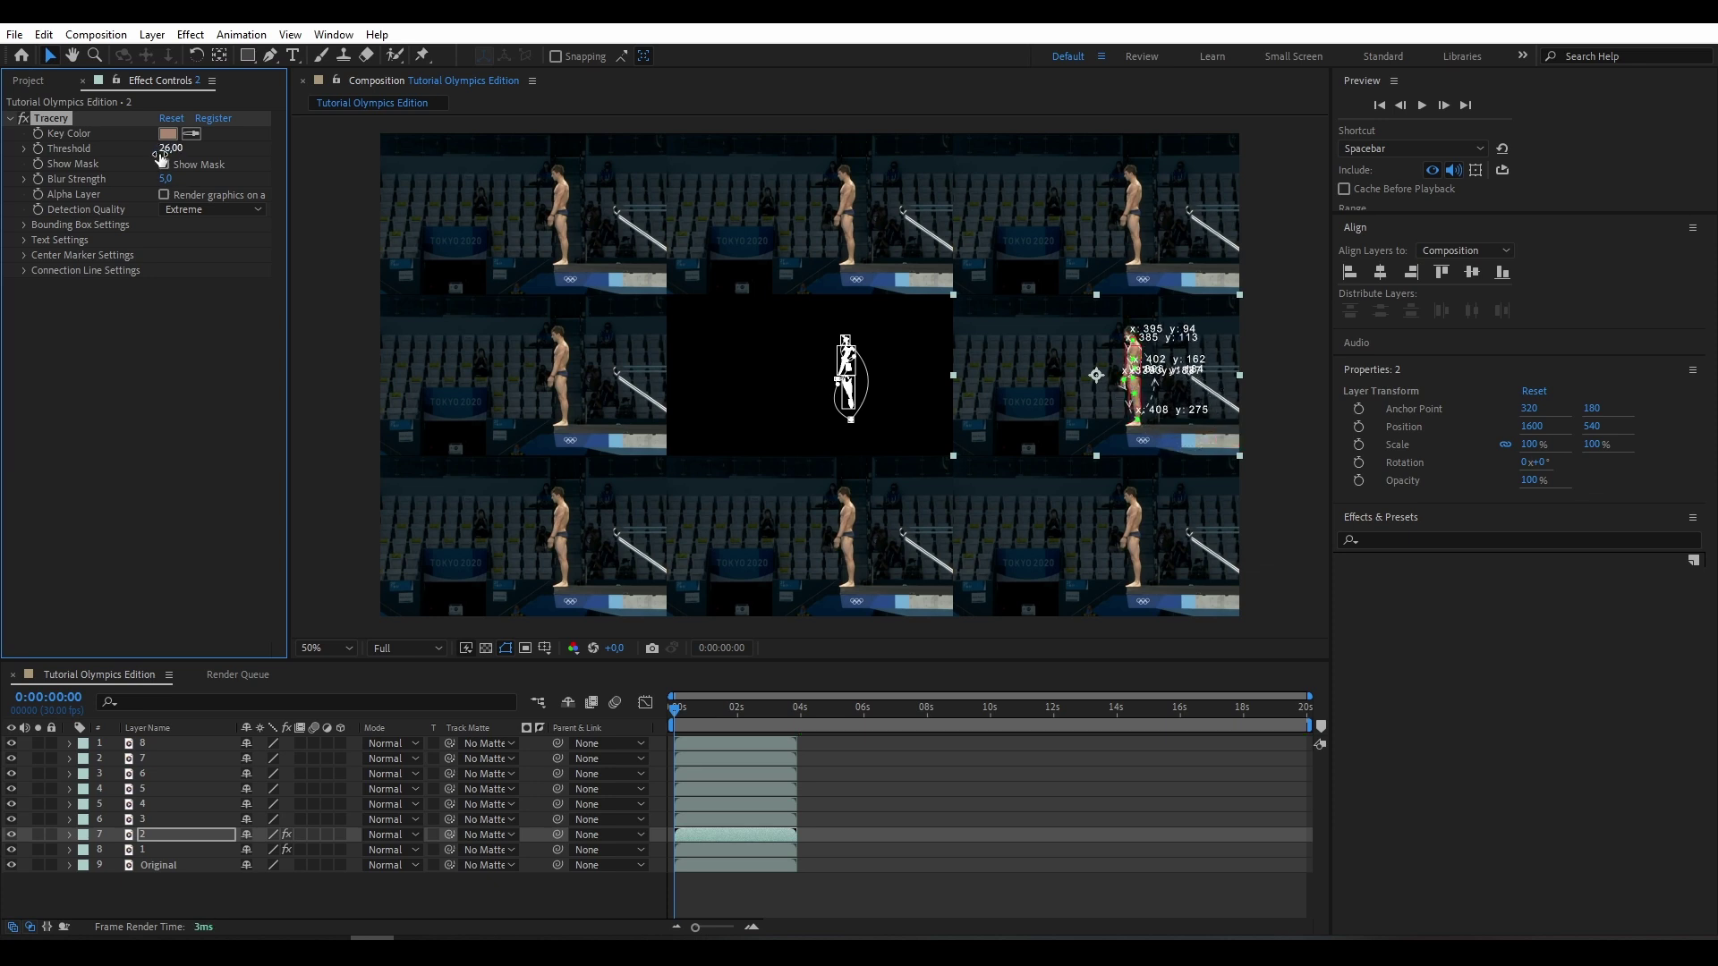
pyautogui.moveTo(164, 182); pyautogui.dragTo(138, 188)
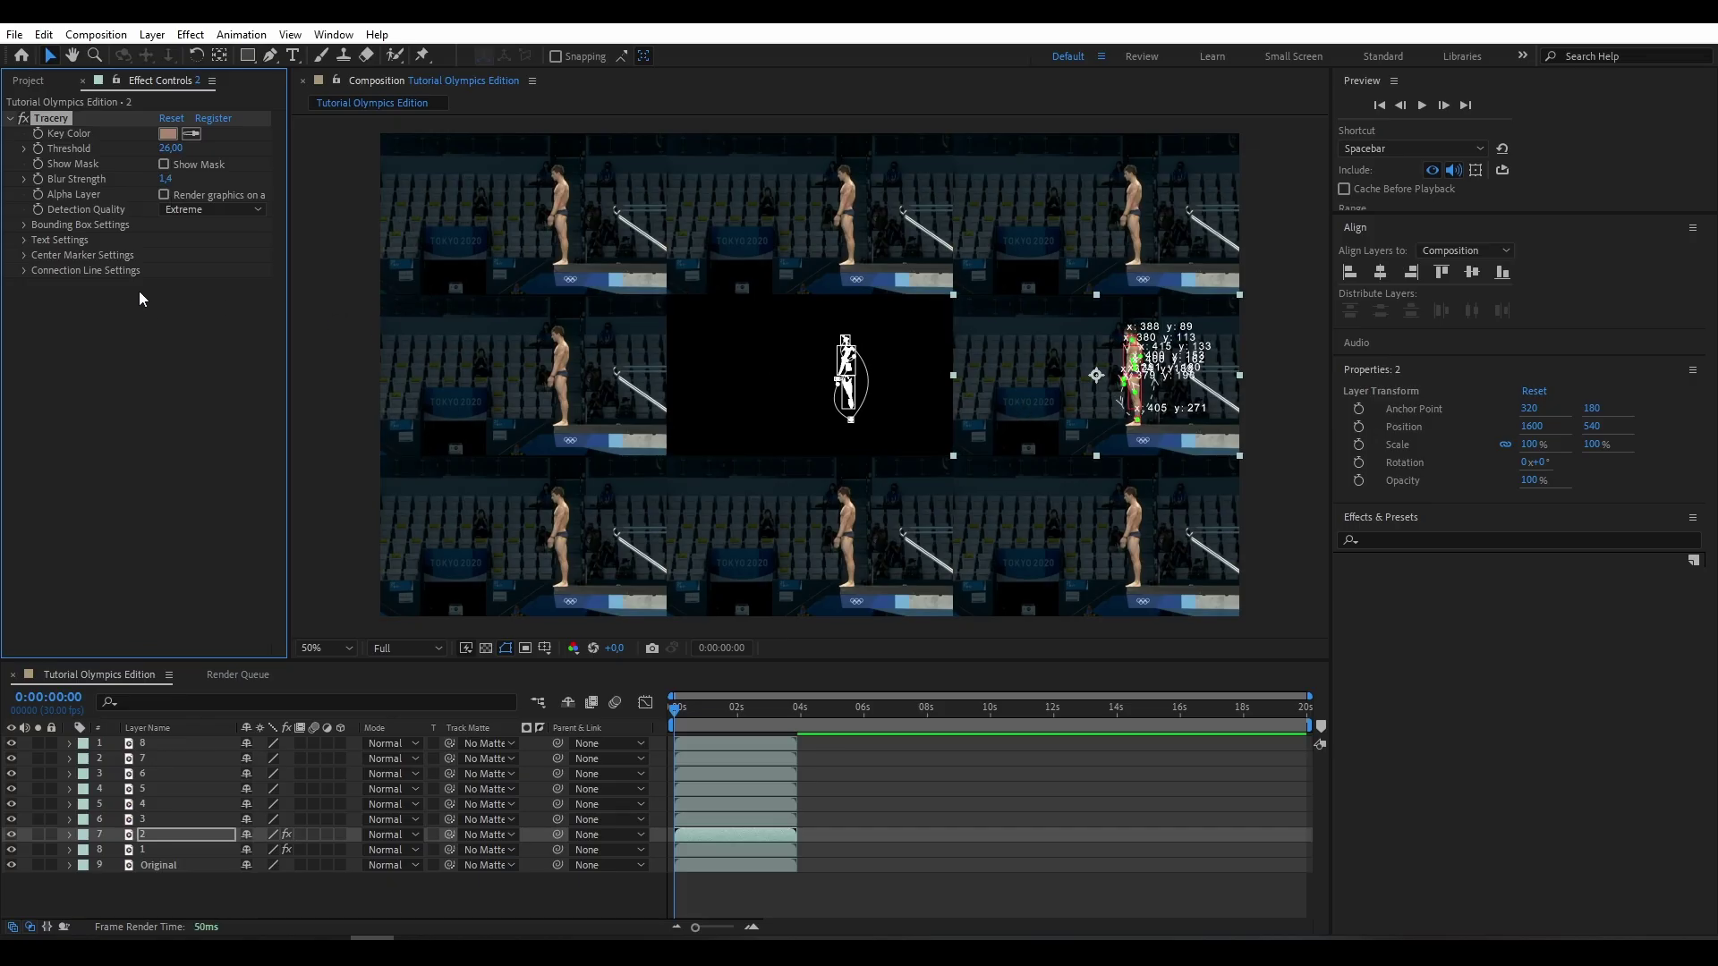
# Step: Make the bounding-box border white and turn off the coordinate text labels
pyautogui.click(24, 226)
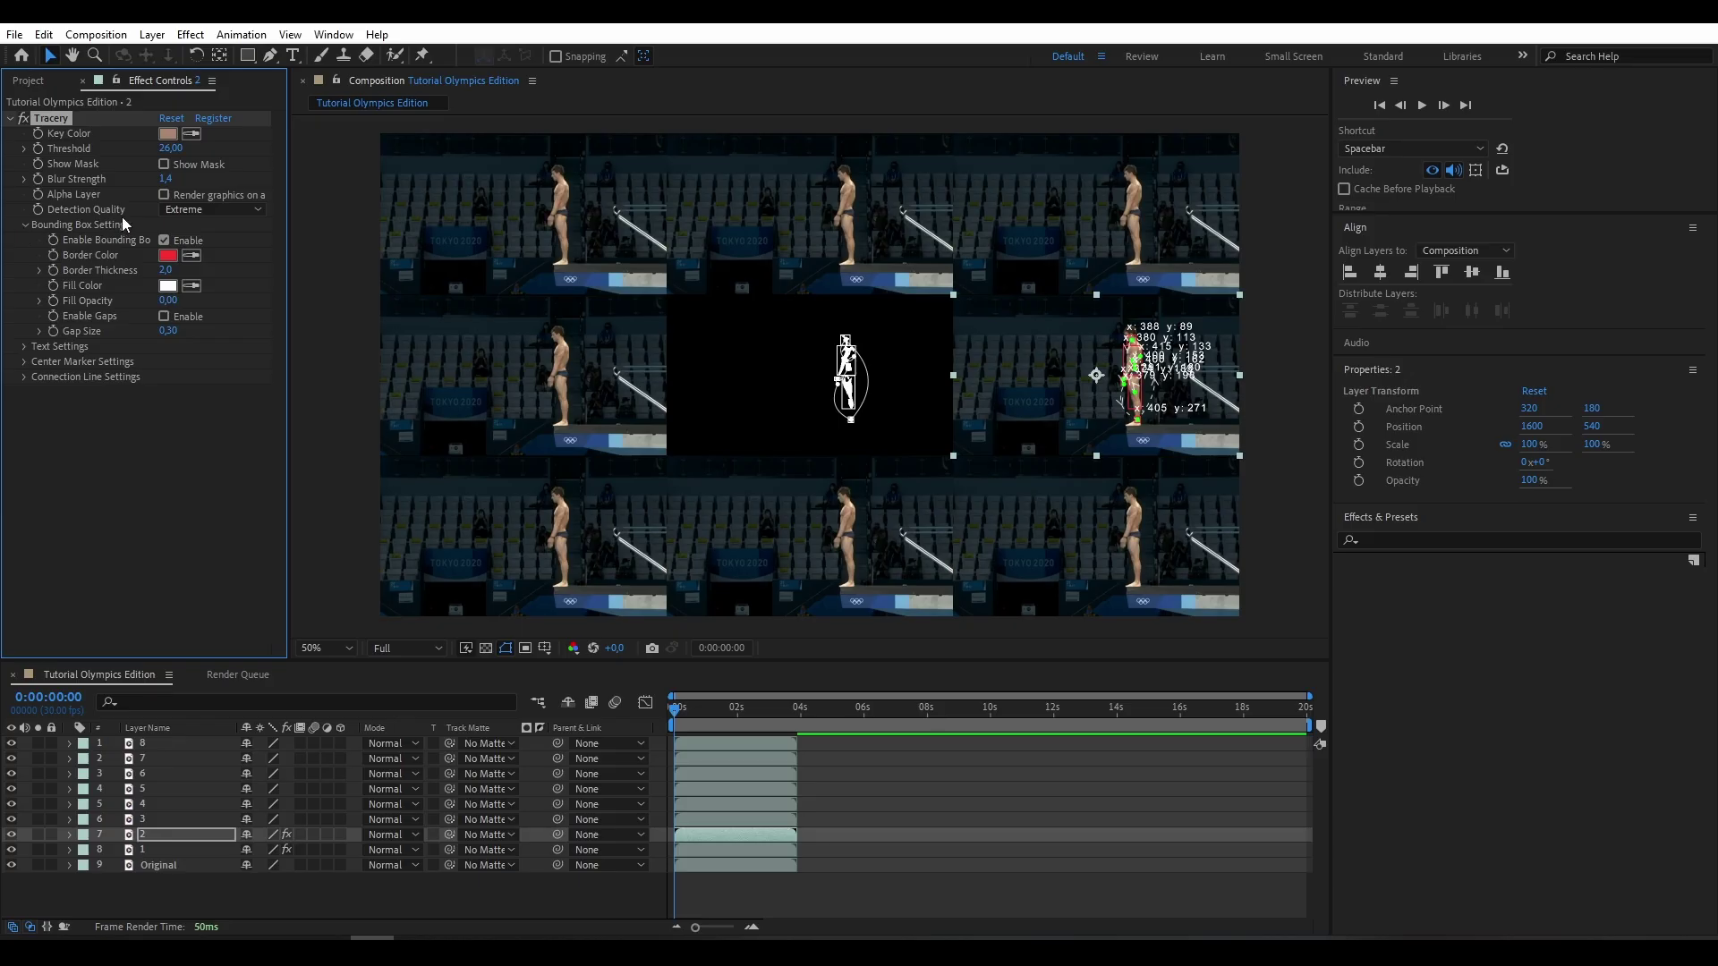
pyautogui.click(168, 256)
pyautogui.moveTo(476, 491); pyautogui.dragTo(416, 466)
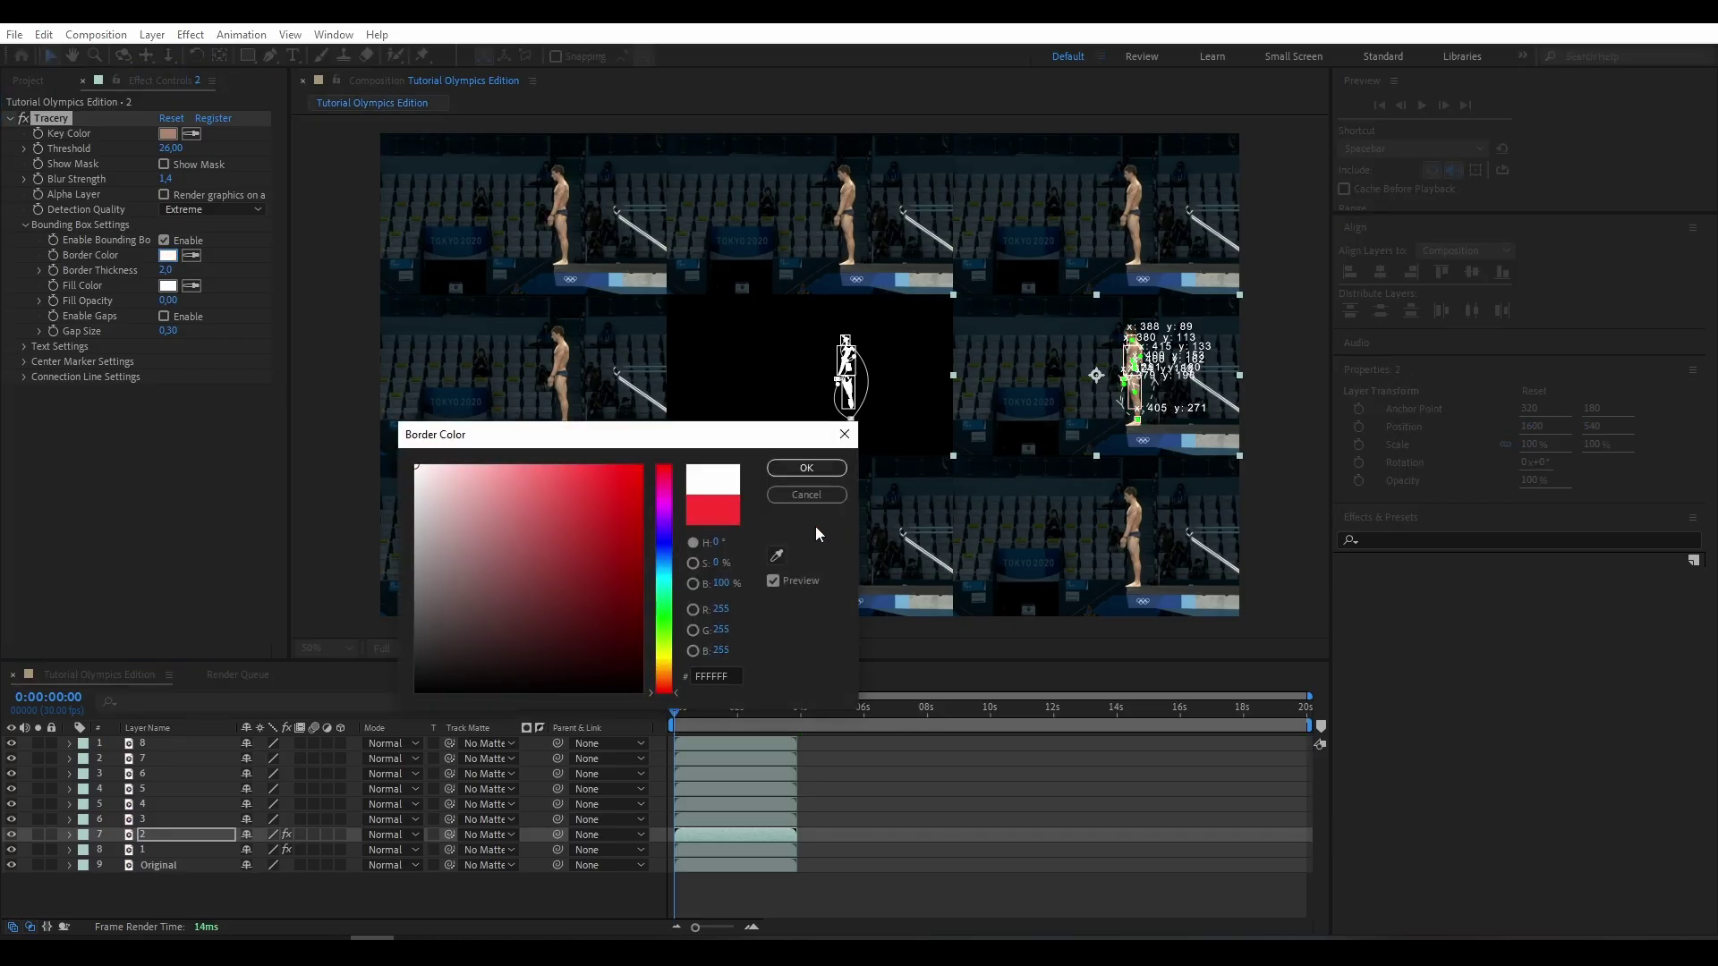
pyautogui.click(808, 469)
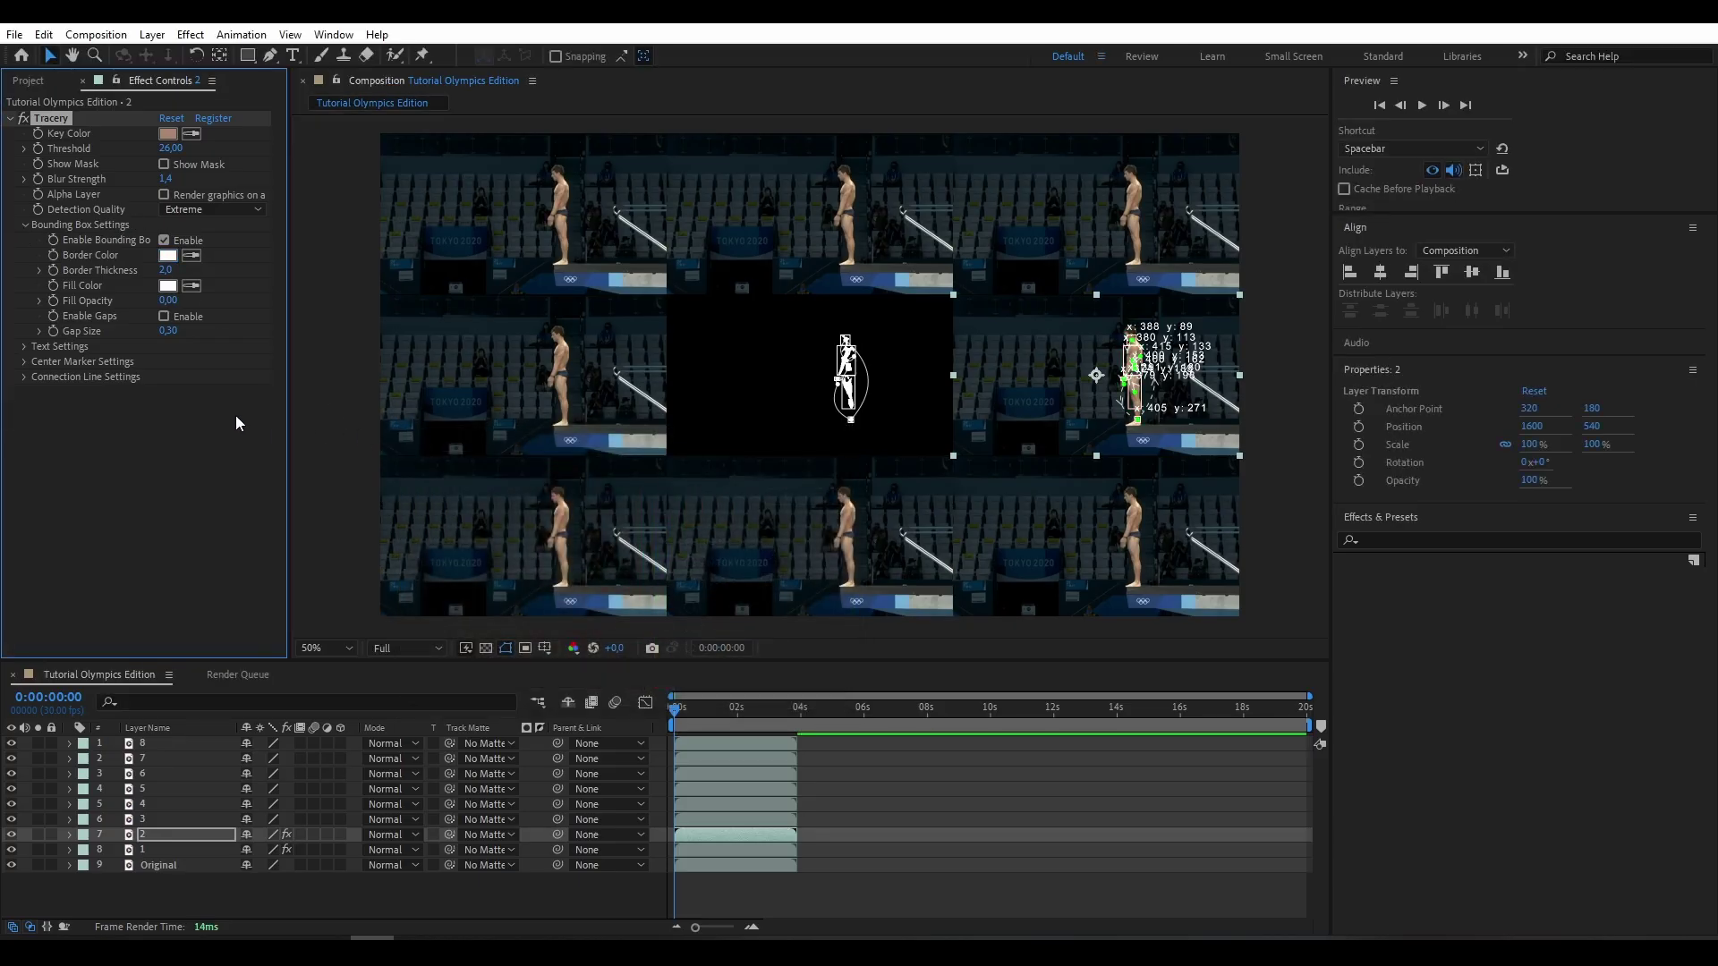
pyautogui.click(25, 347)
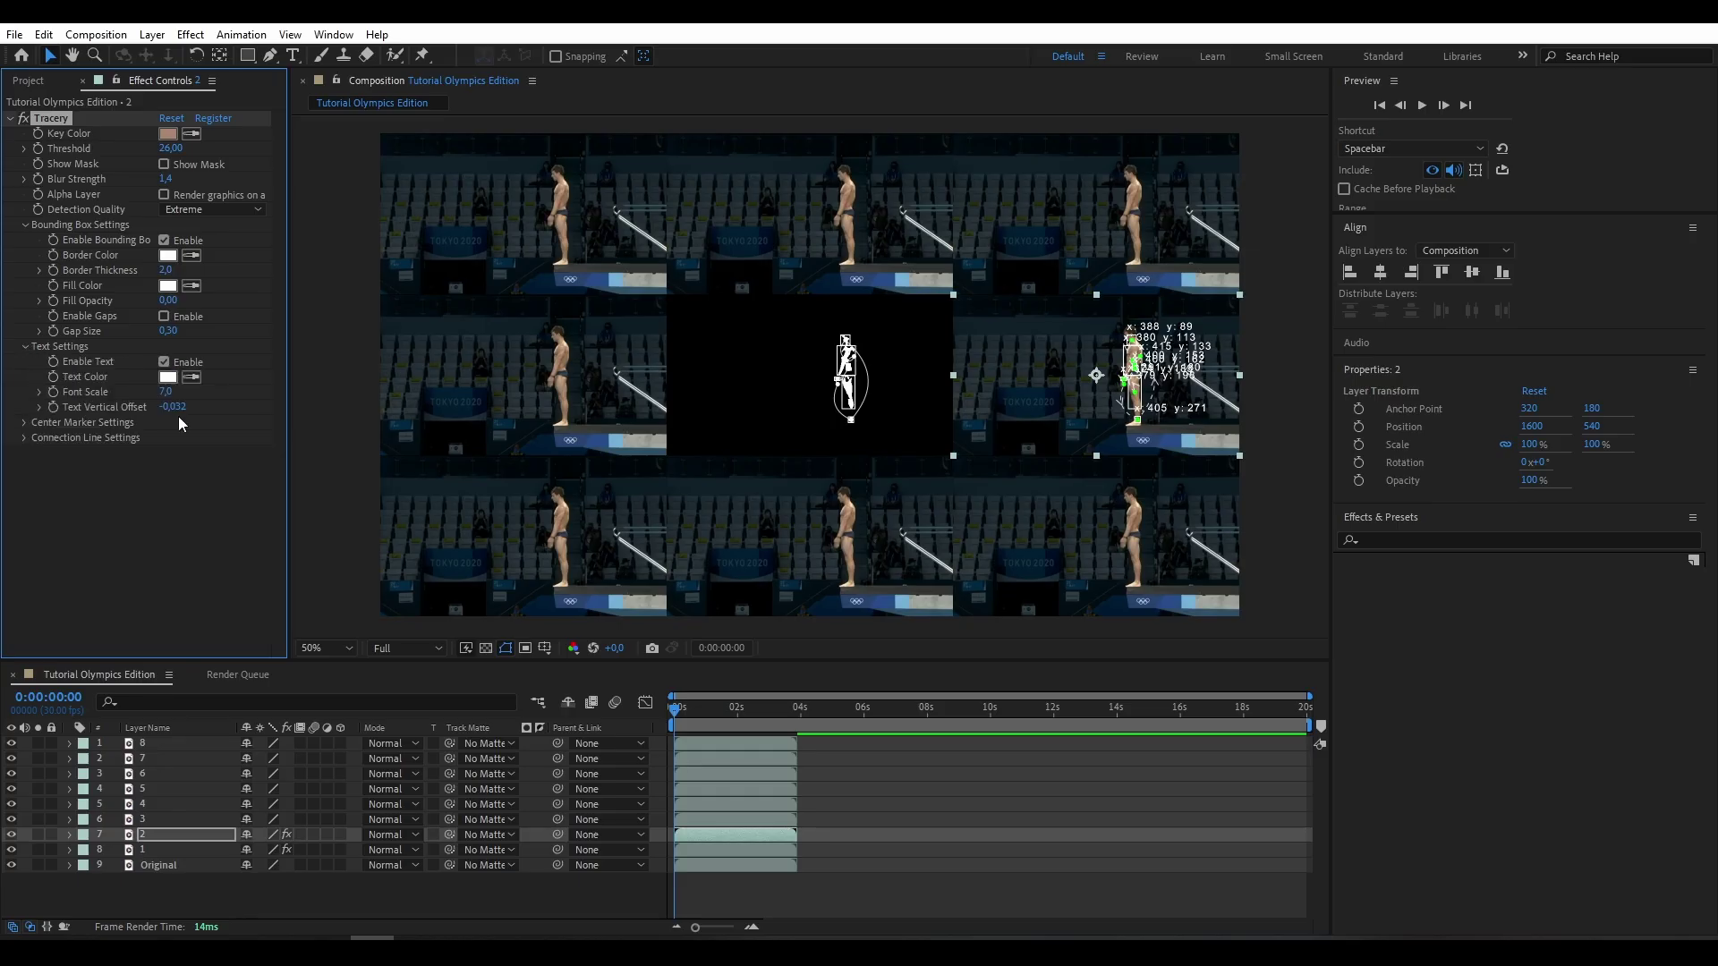
pyautogui.click(164, 362)
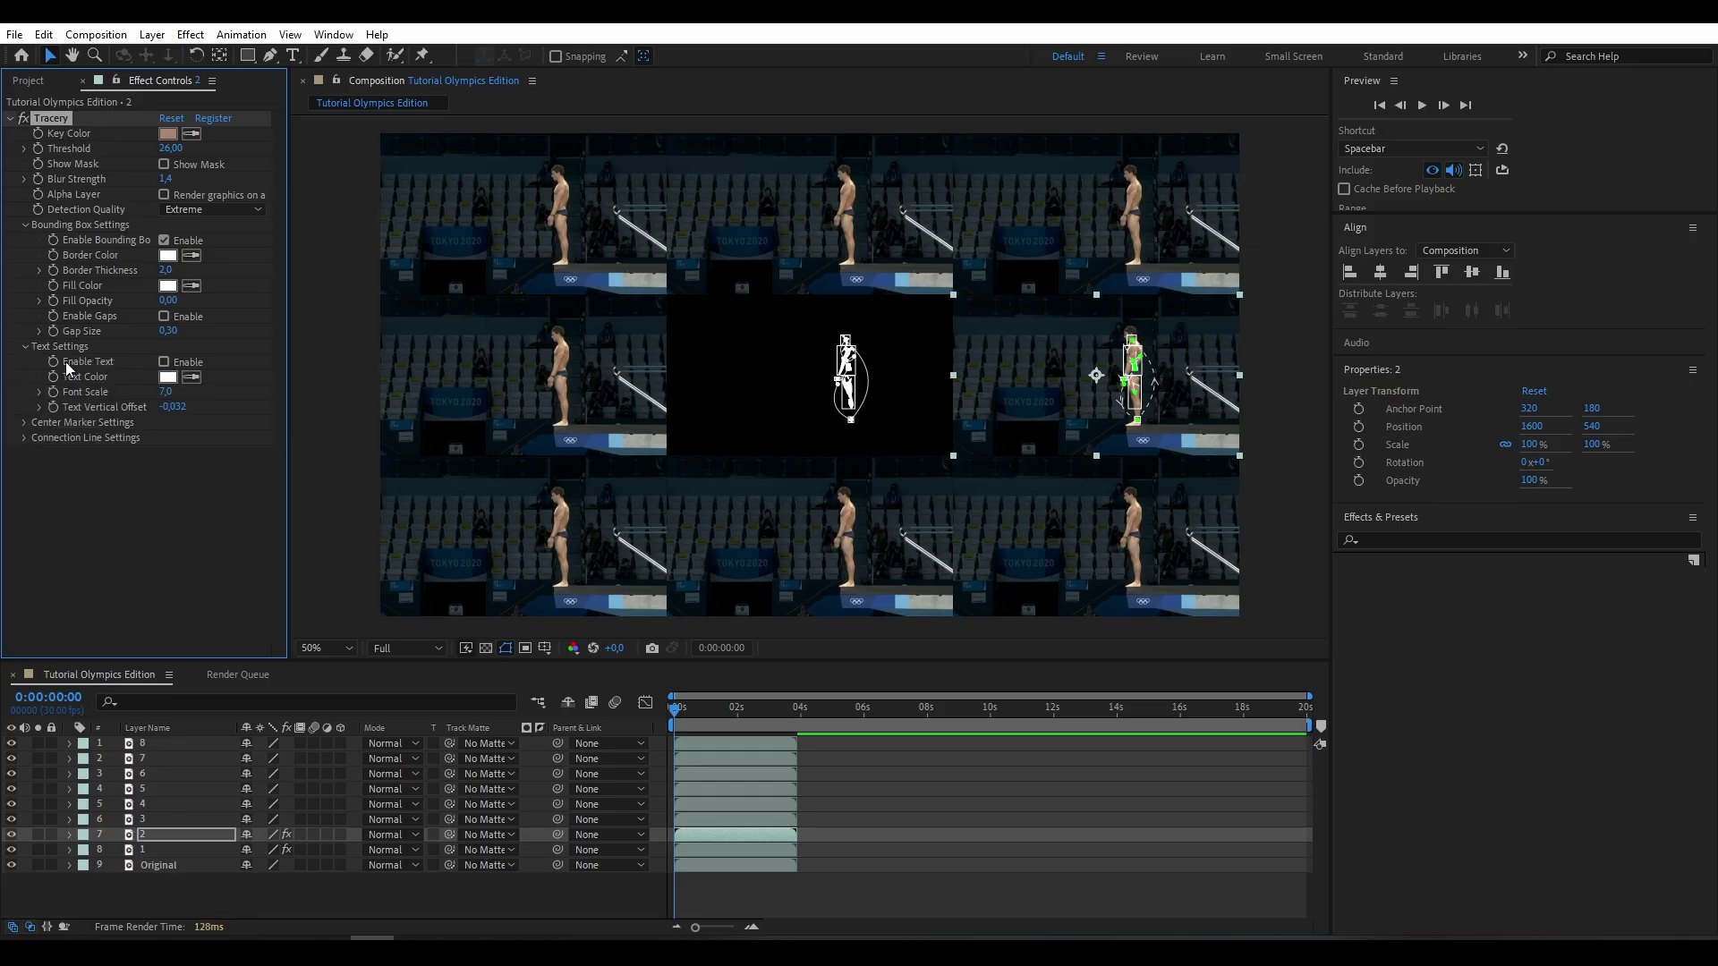
# Step: Set the centre marker colour to white
pyautogui.click(25, 423)
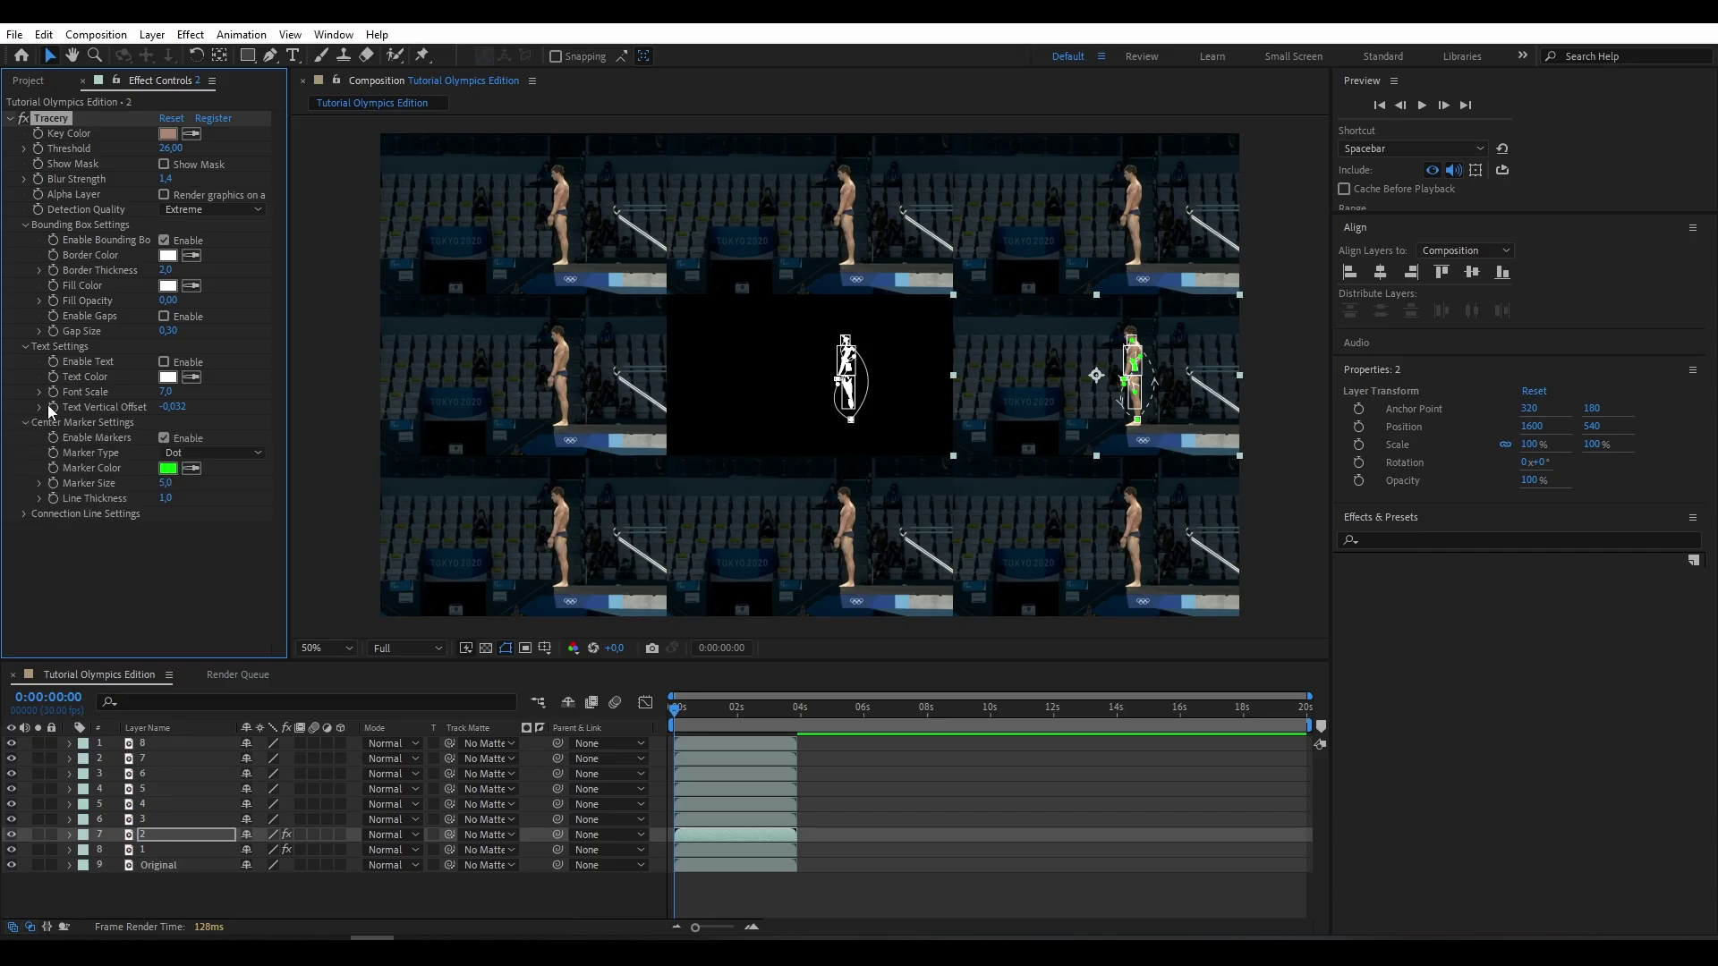
pyautogui.click(168, 468)
pyautogui.moveTo(438, 507); pyautogui.dragTo(367, 443)
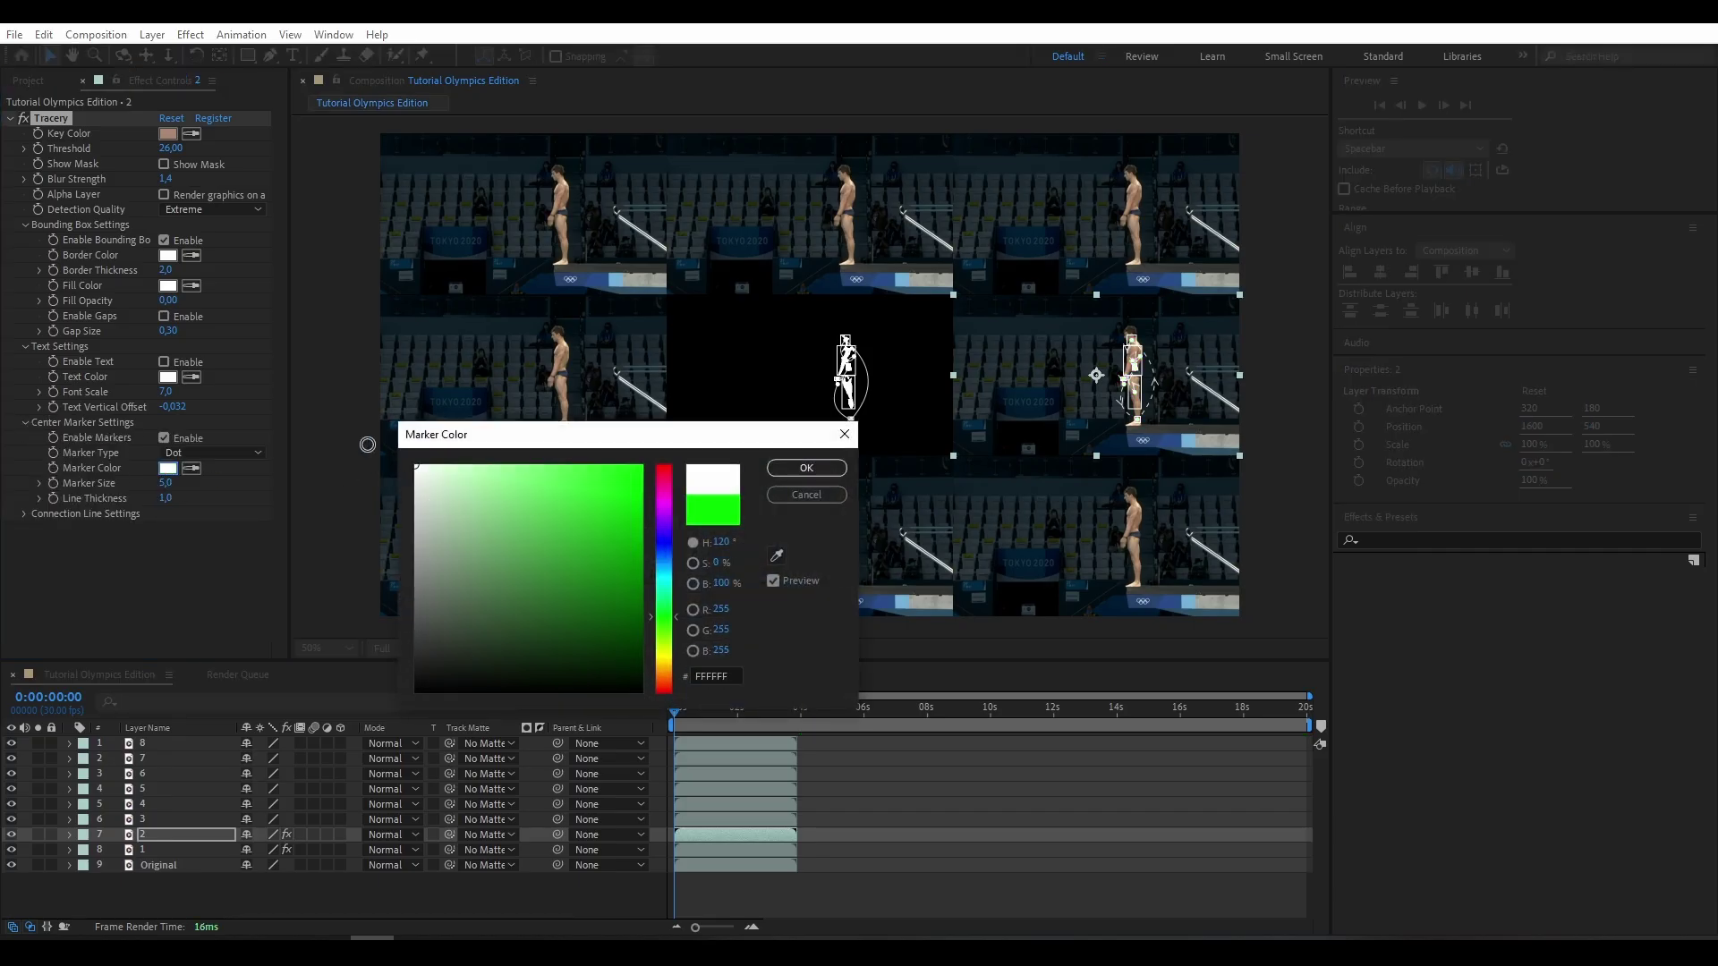
pyautogui.click(799, 467)
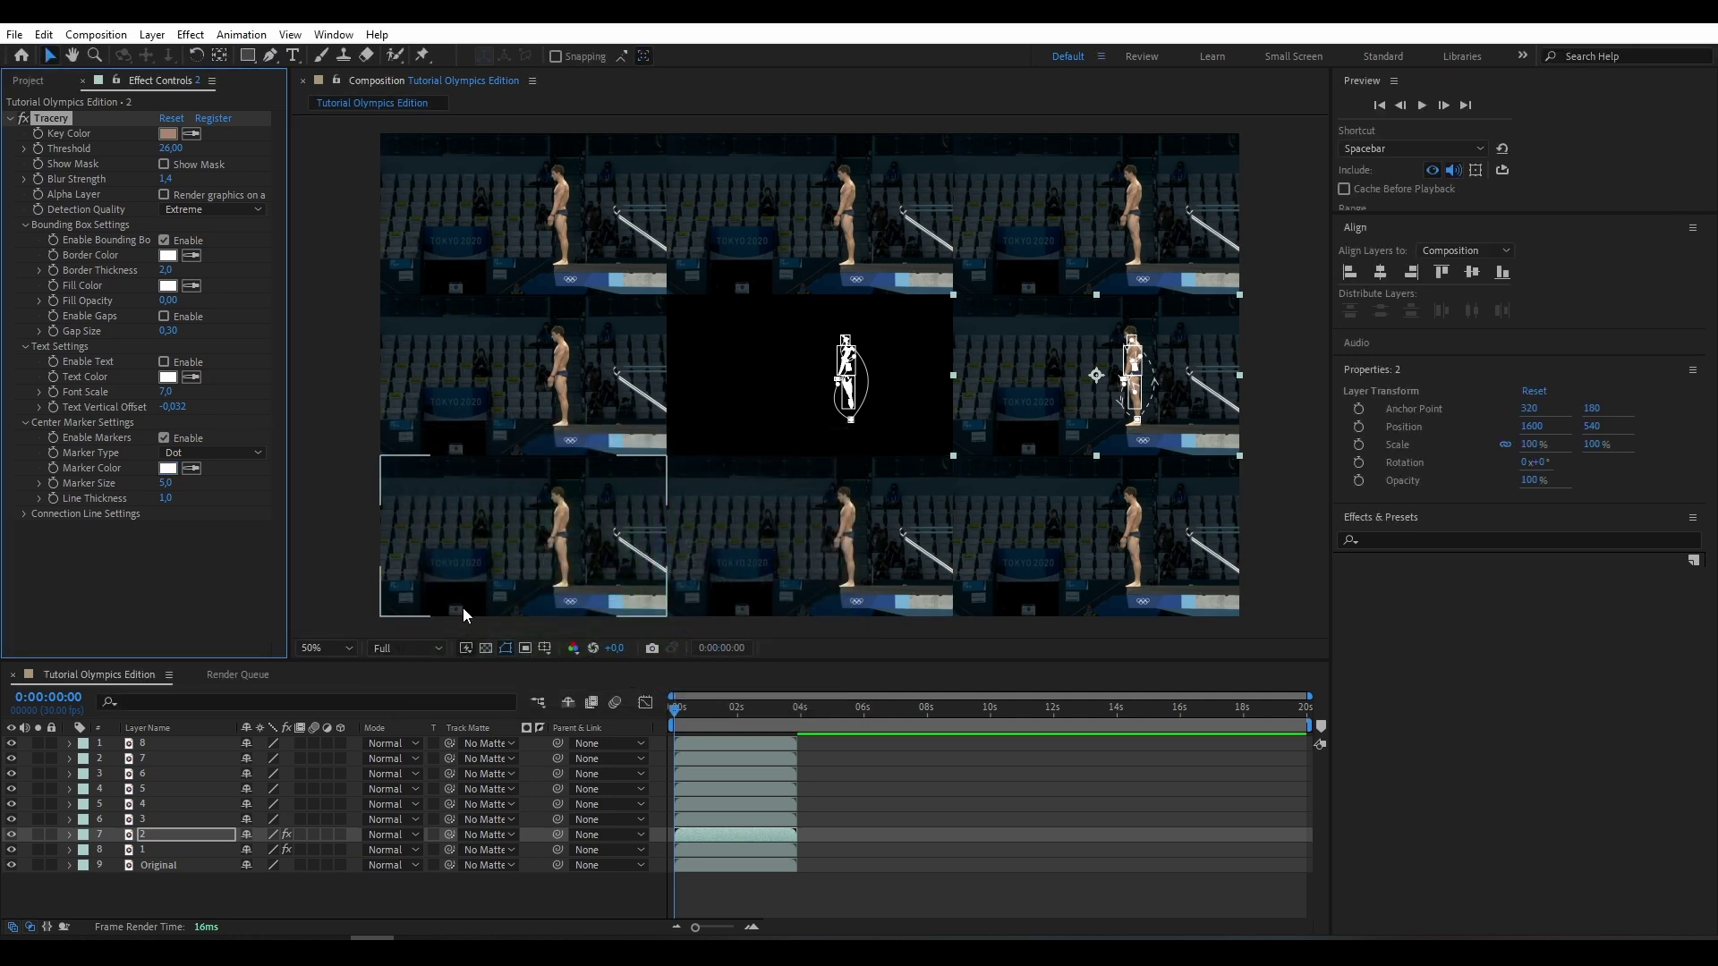
# Step: Turn off arrows and dashed connection lines, then check a later frame
pyautogui.click(22, 514)
pyautogui.scroll(-1, 117, 599)
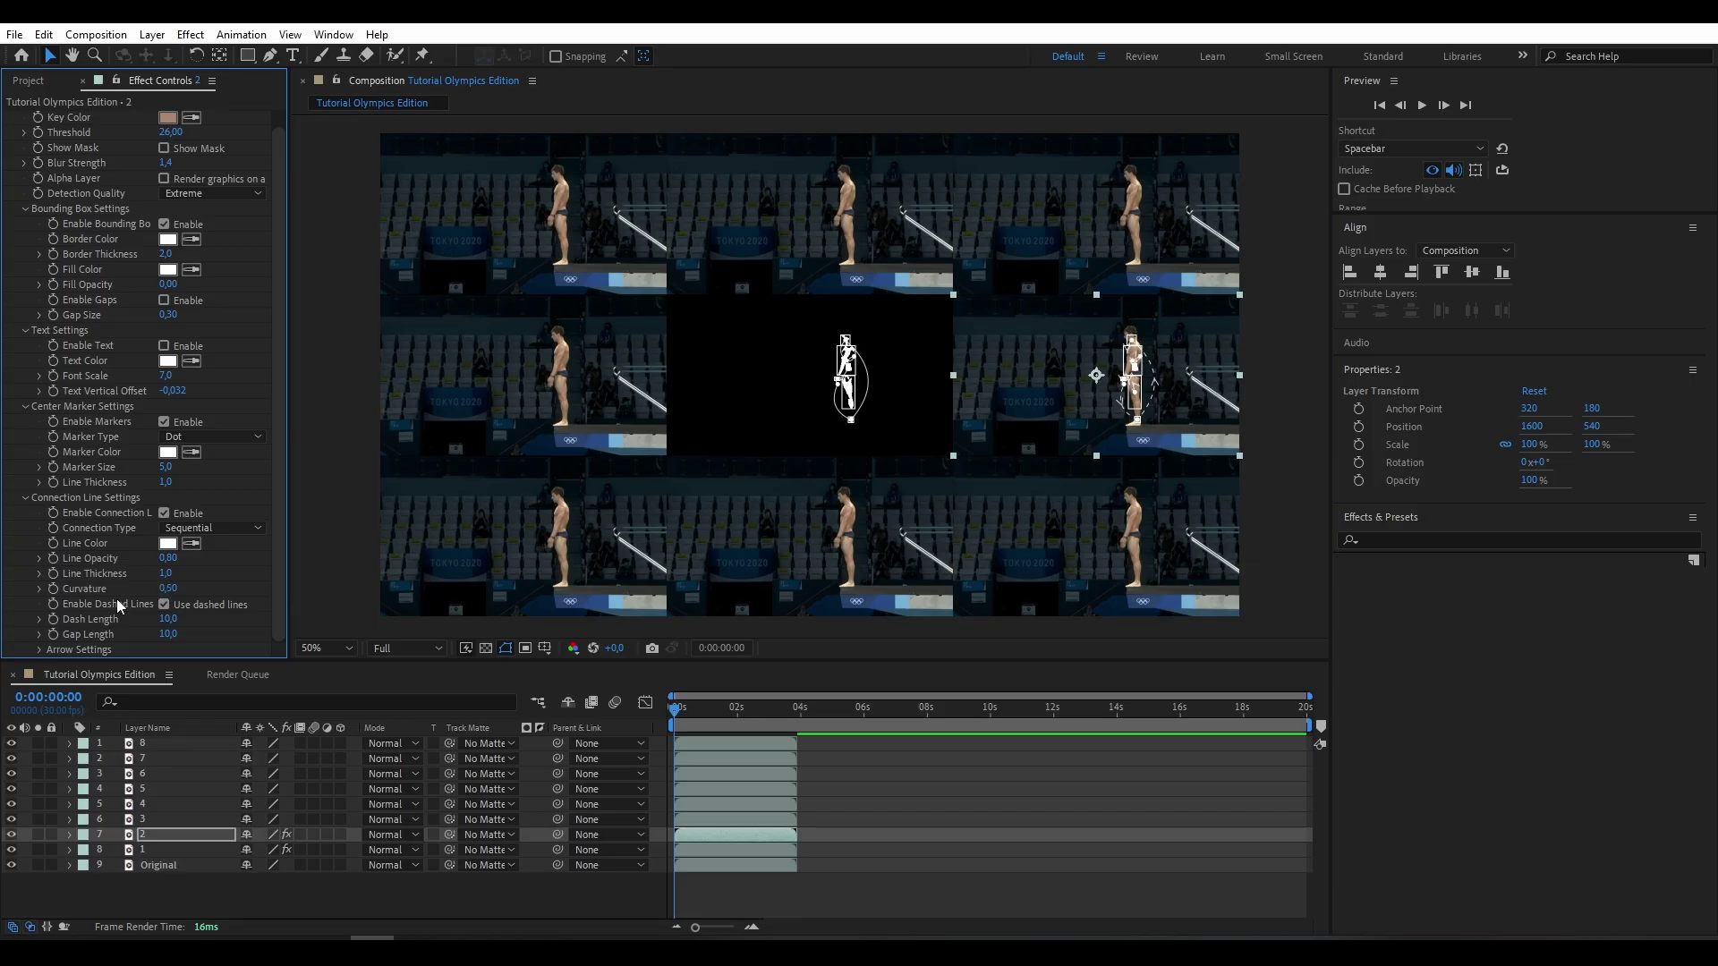
pyautogui.click(39, 650)
pyautogui.click(164, 590)
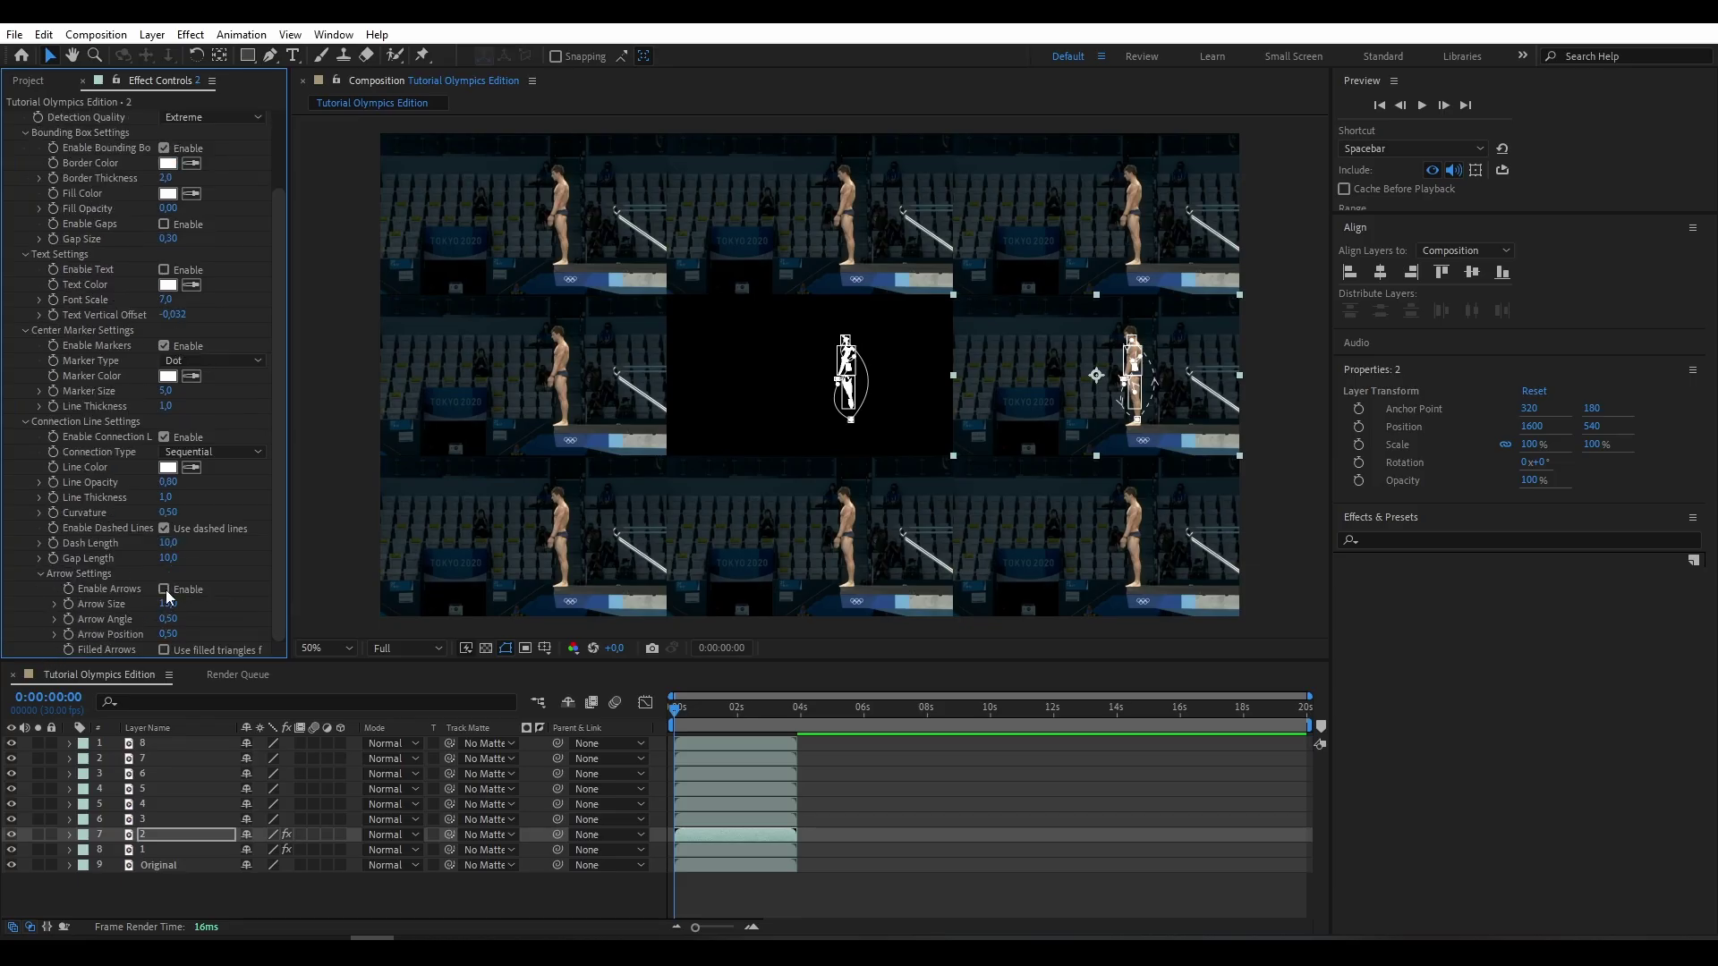
pyautogui.click(164, 528)
pyautogui.moveTo(687, 711); pyautogui.dragTo(732, 707)
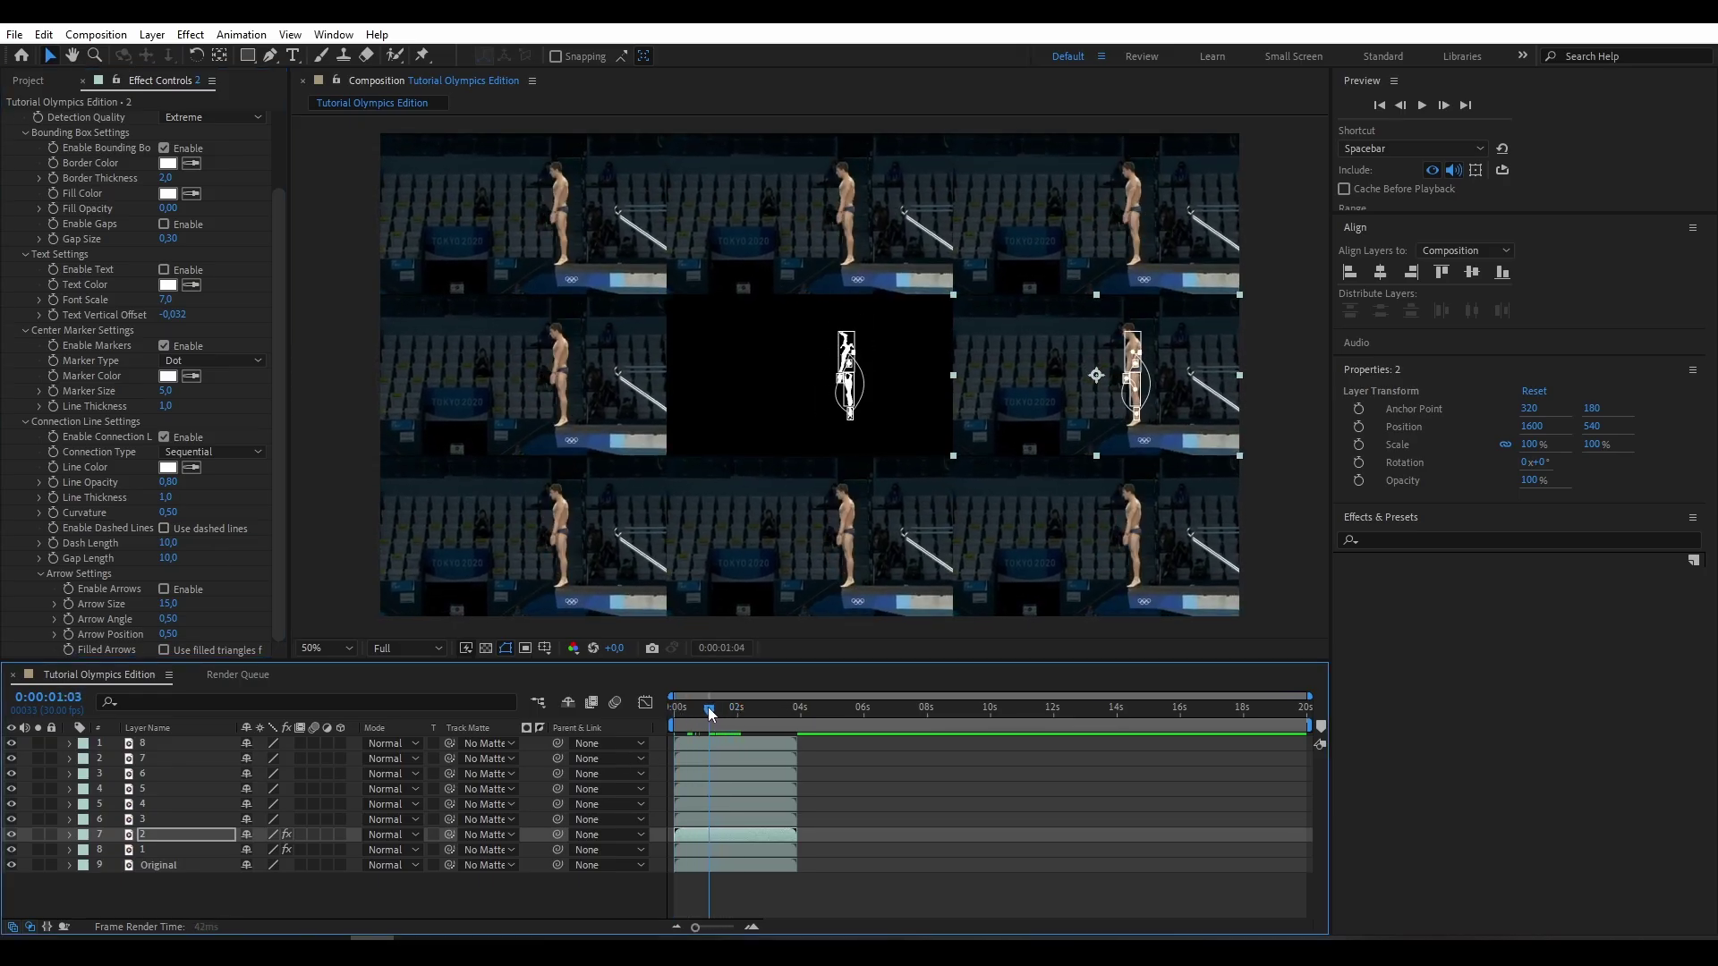
# Step: Scrub and preview the grid playback to check the new tracking
pyautogui.moveTo(733, 710)
pyautogui.mouseDown()
pyautogui.moveTo(778, 708)
pyautogui.moveTo(674, 710)
pyautogui.mouseUp()
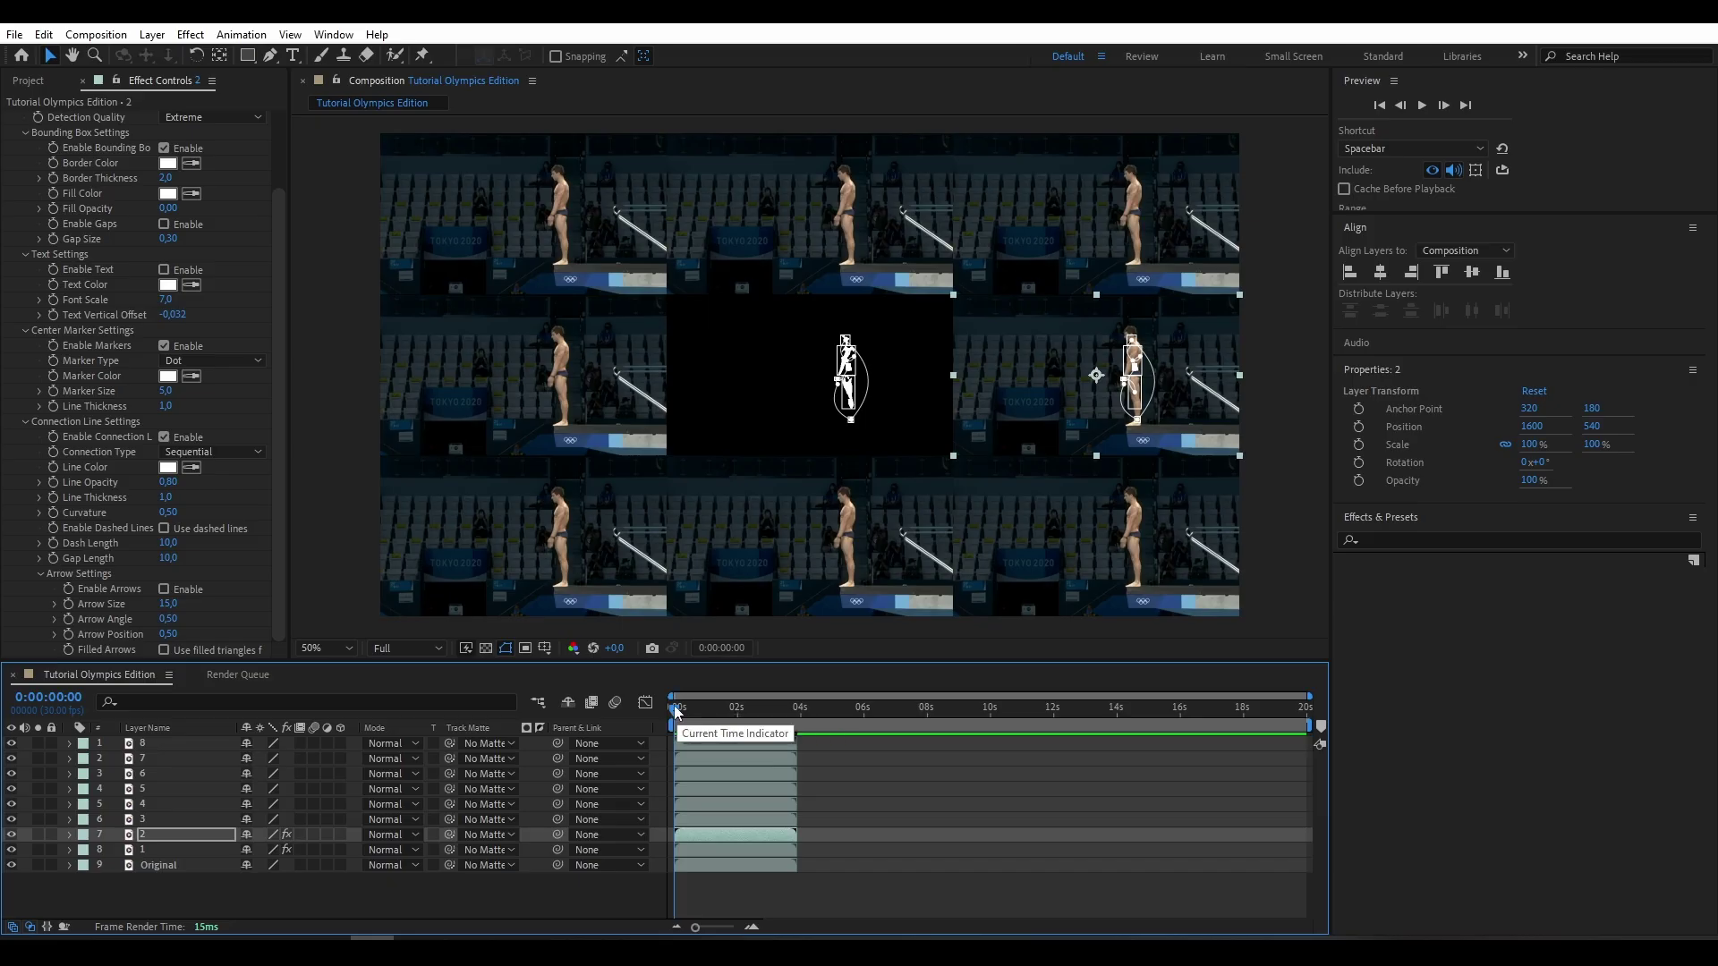
pyautogui.press('space')
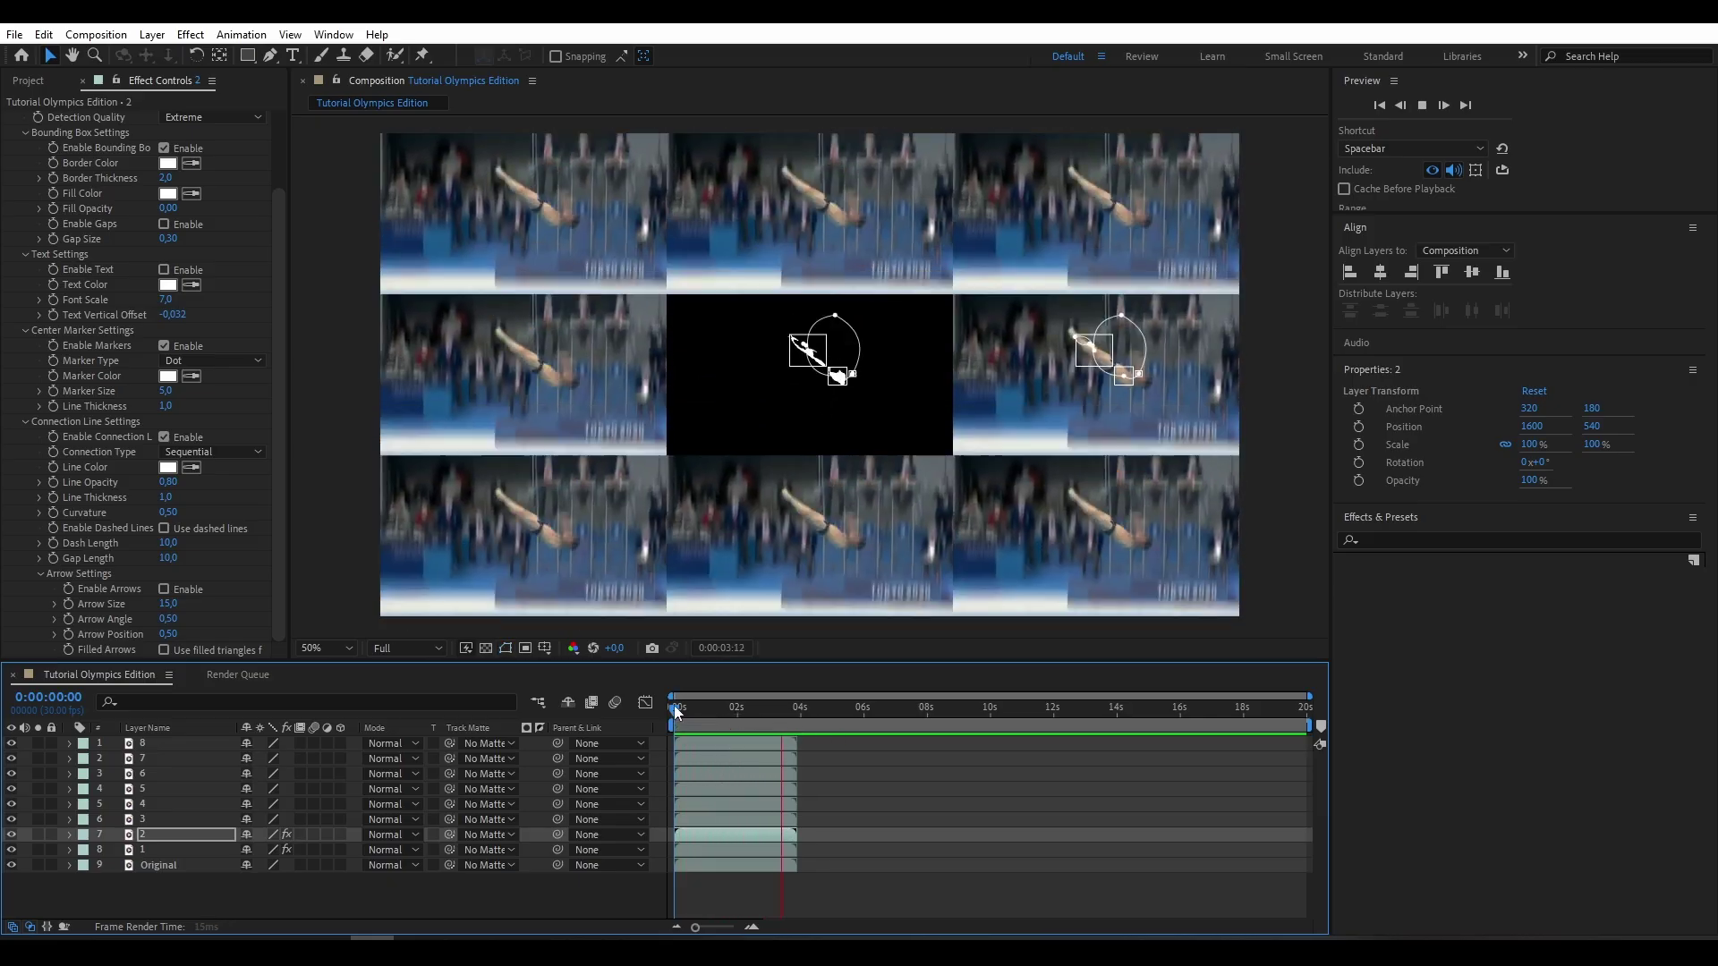
pyautogui.press('space')
pyautogui.moveTo(675, 719); pyautogui.dragTo(676, 721)
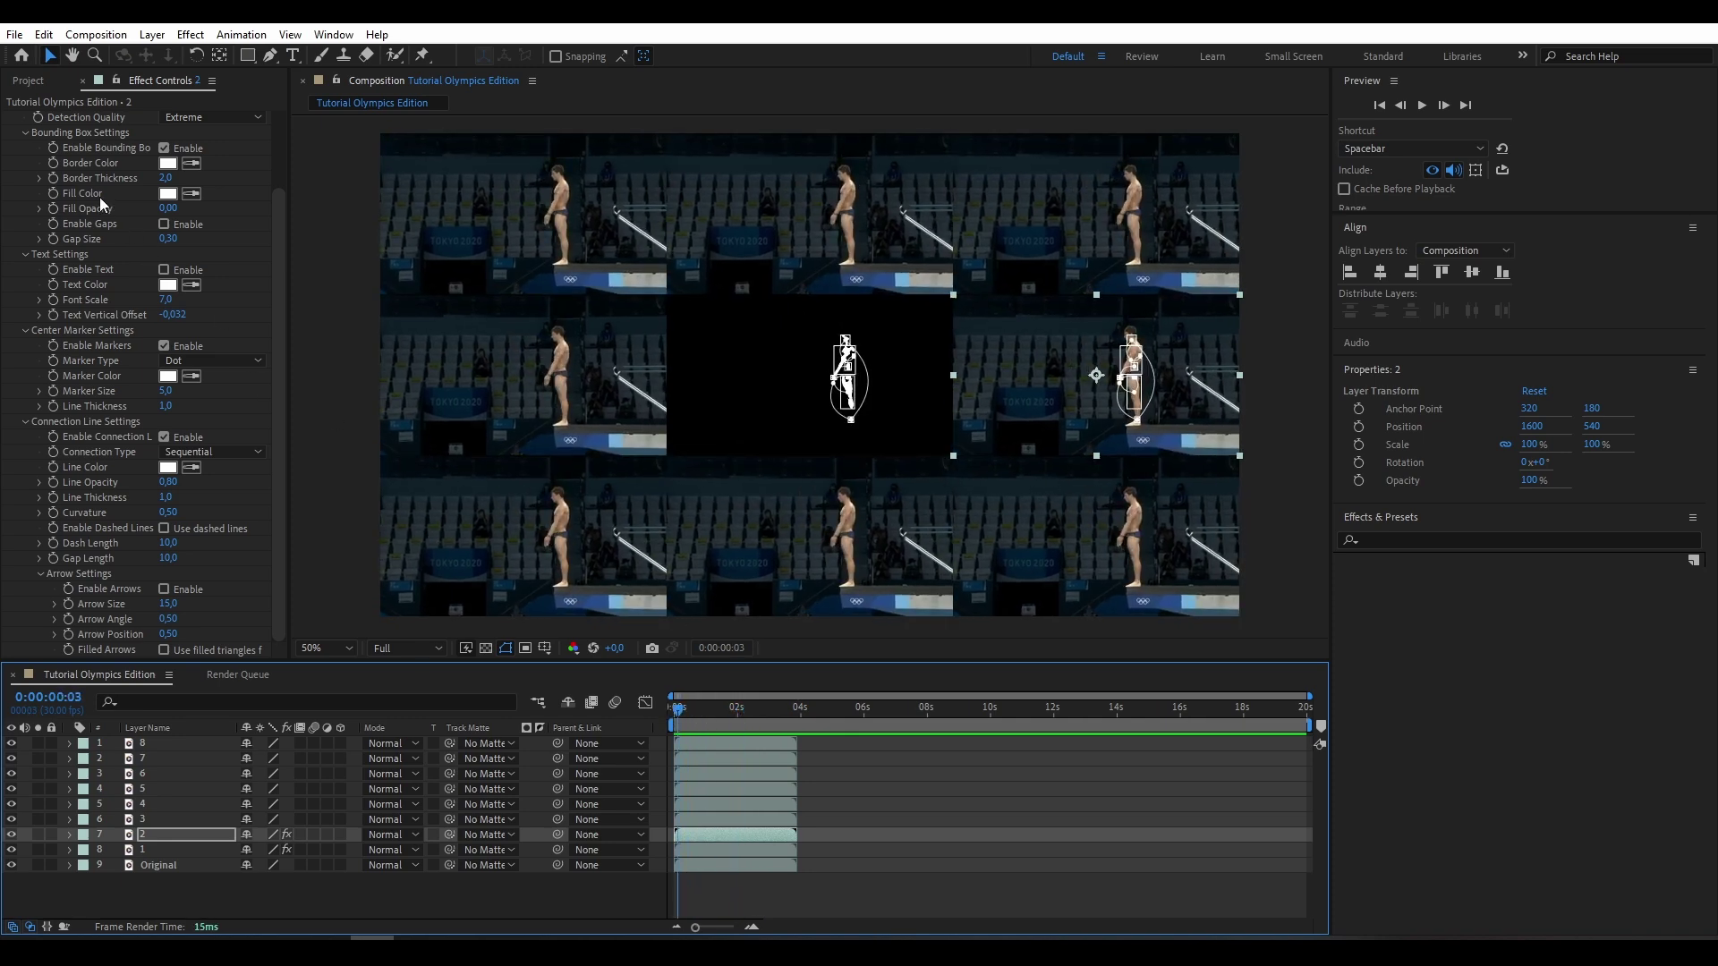
# Step: Collapse layer 2's Tracery and select layer 3, the top-left diving copy
pyautogui.scroll(3, 99, 197)
pyautogui.click(12, 119)
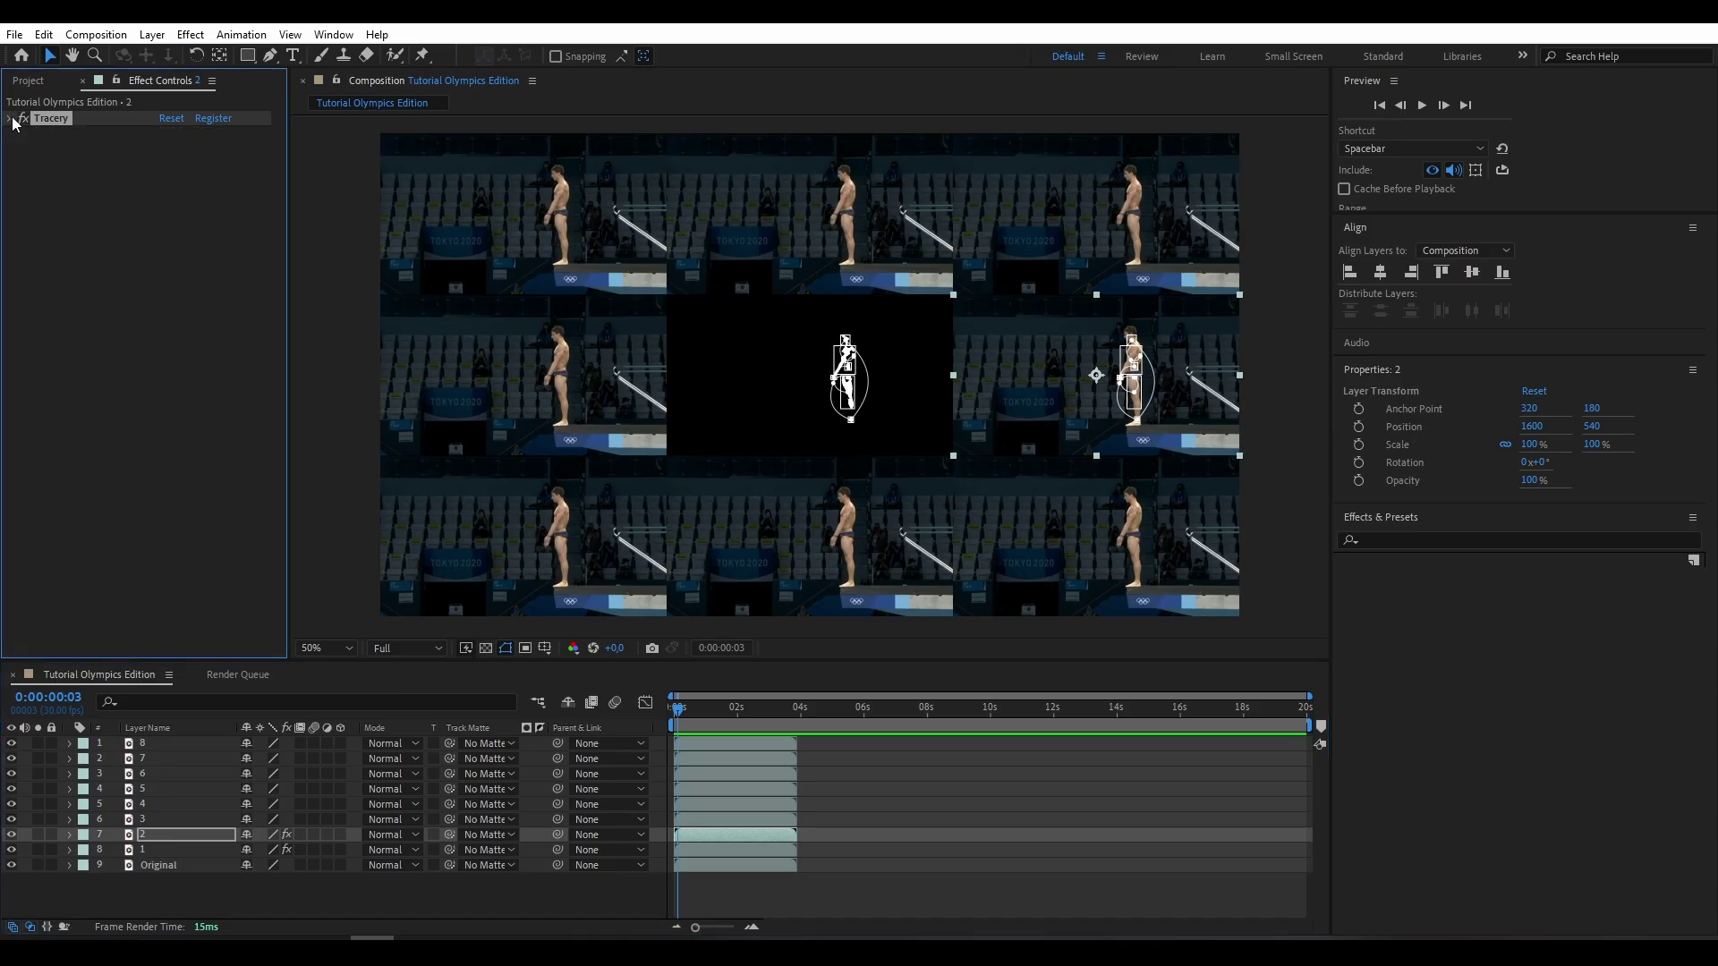
pyautogui.click(529, 219)
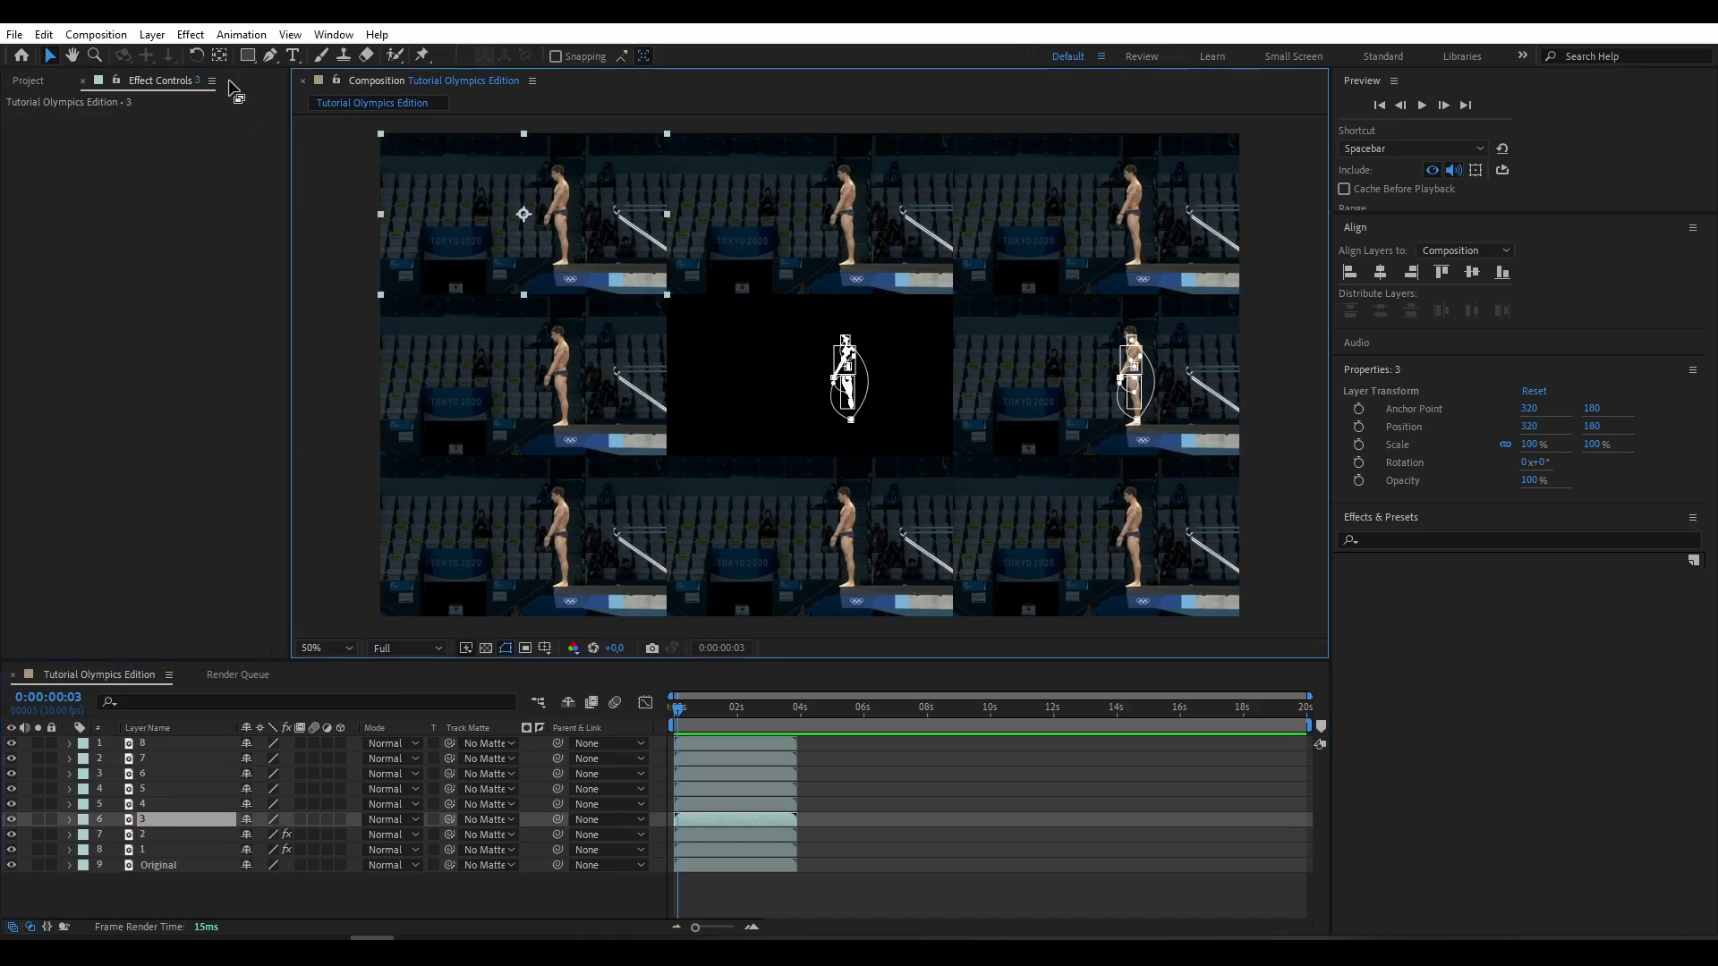
pyautogui.click(193, 36)
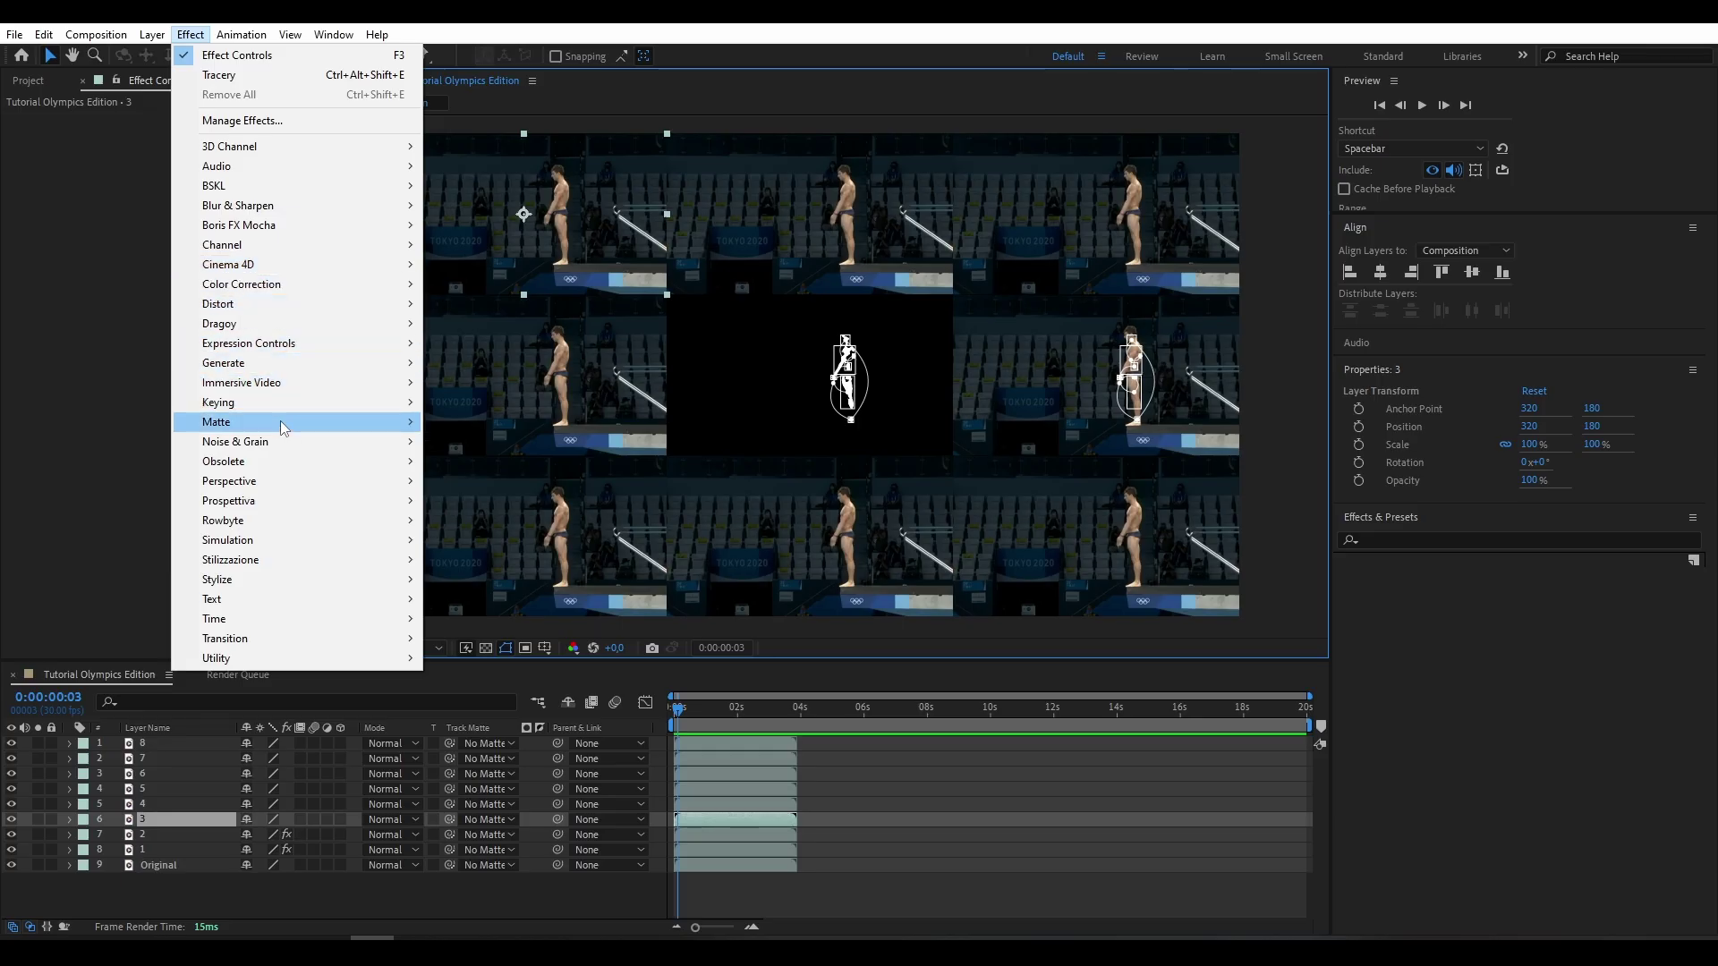
# Step: Apply Tracery to layer 3 keyed to A9876F, with Threshold 26 and Blur Strength 1.4
pyautogui.moveTo(280, 331)
pyautogui.click(452, 326)
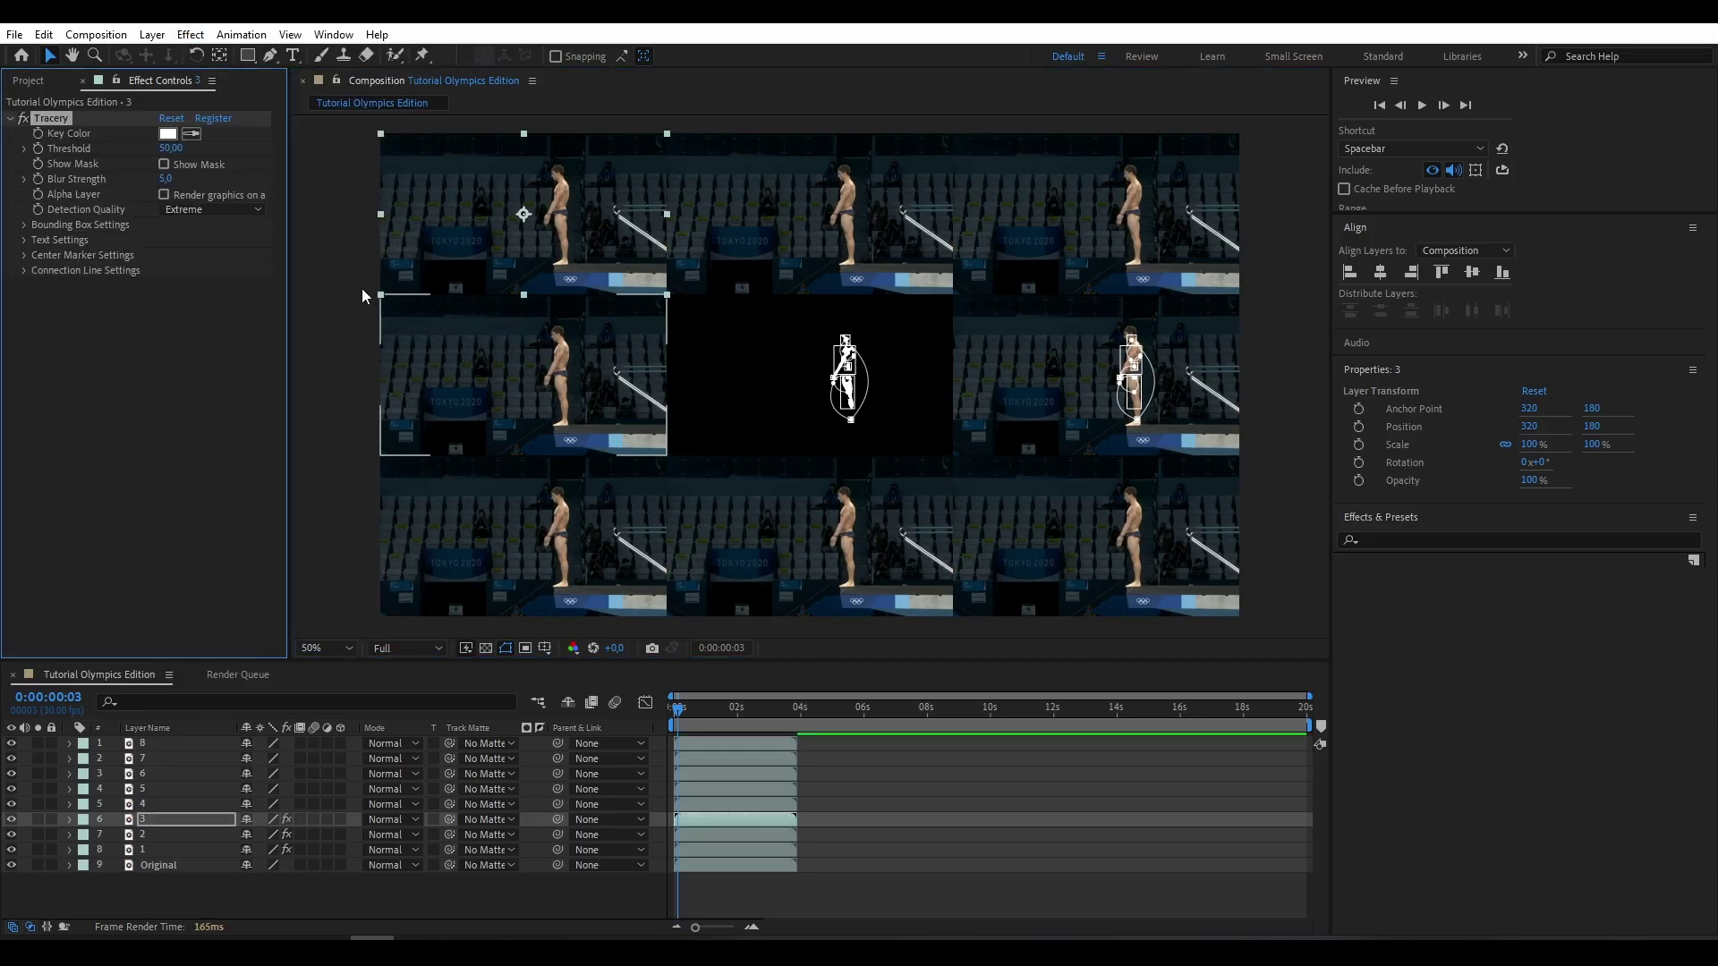
pyautogui.click(168, 134)
pyautogui.write('A9876F')
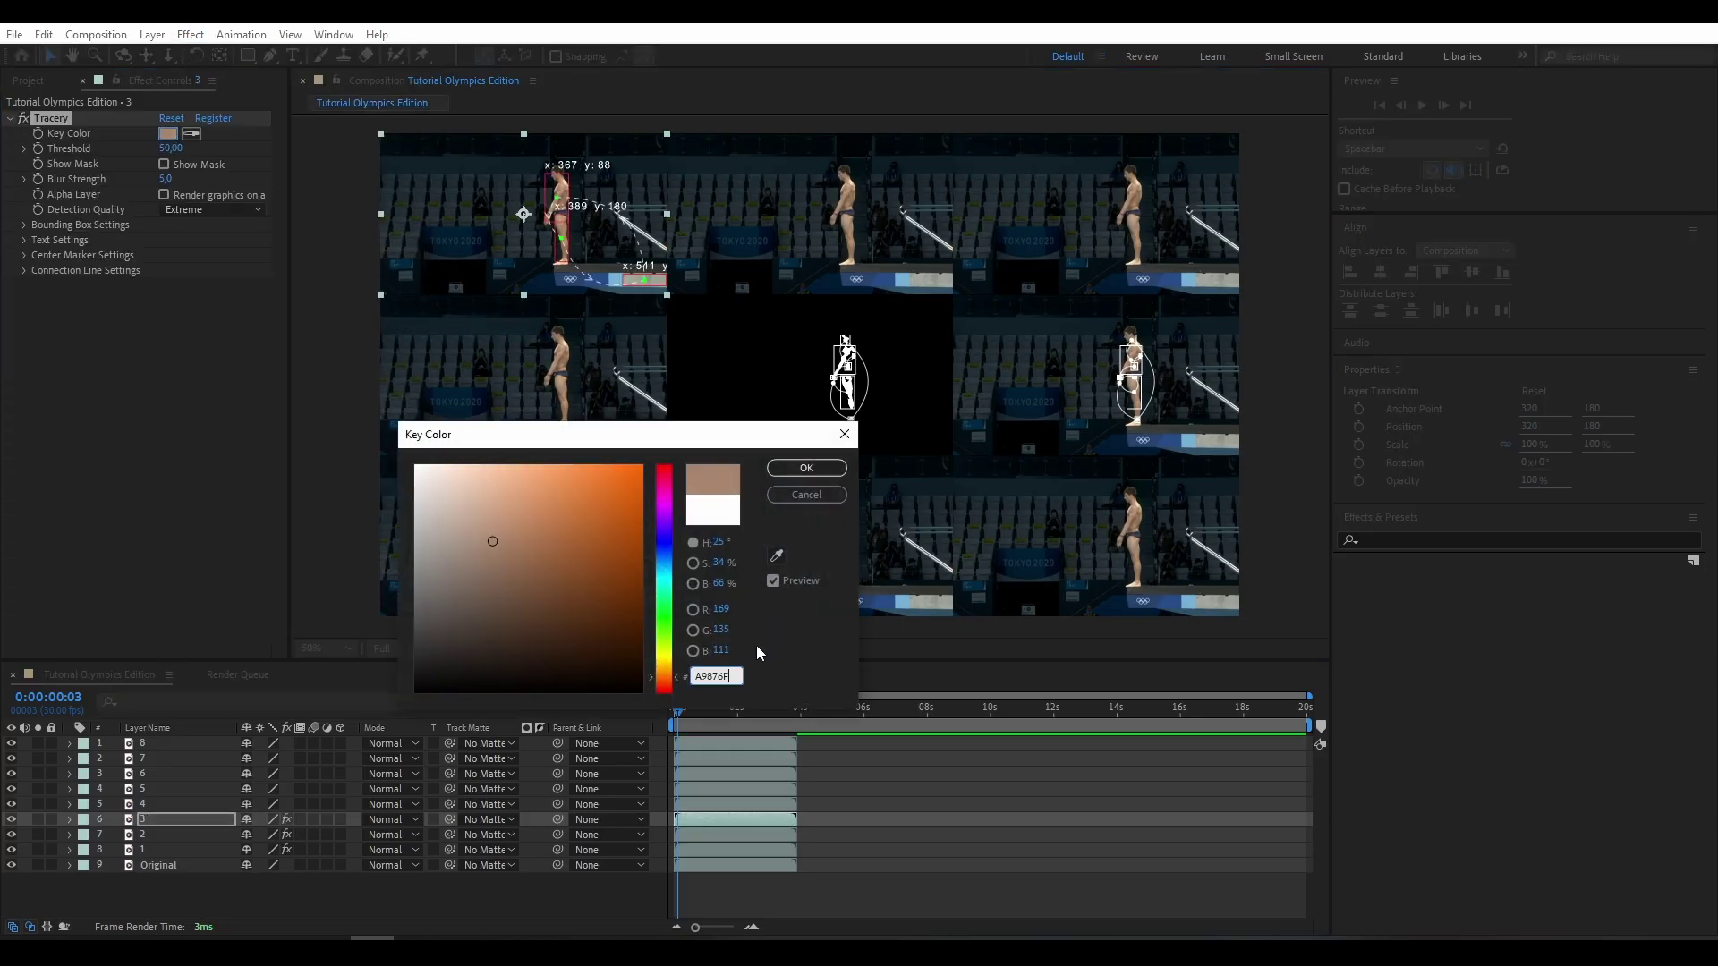
pyautogui.click(805, 467)
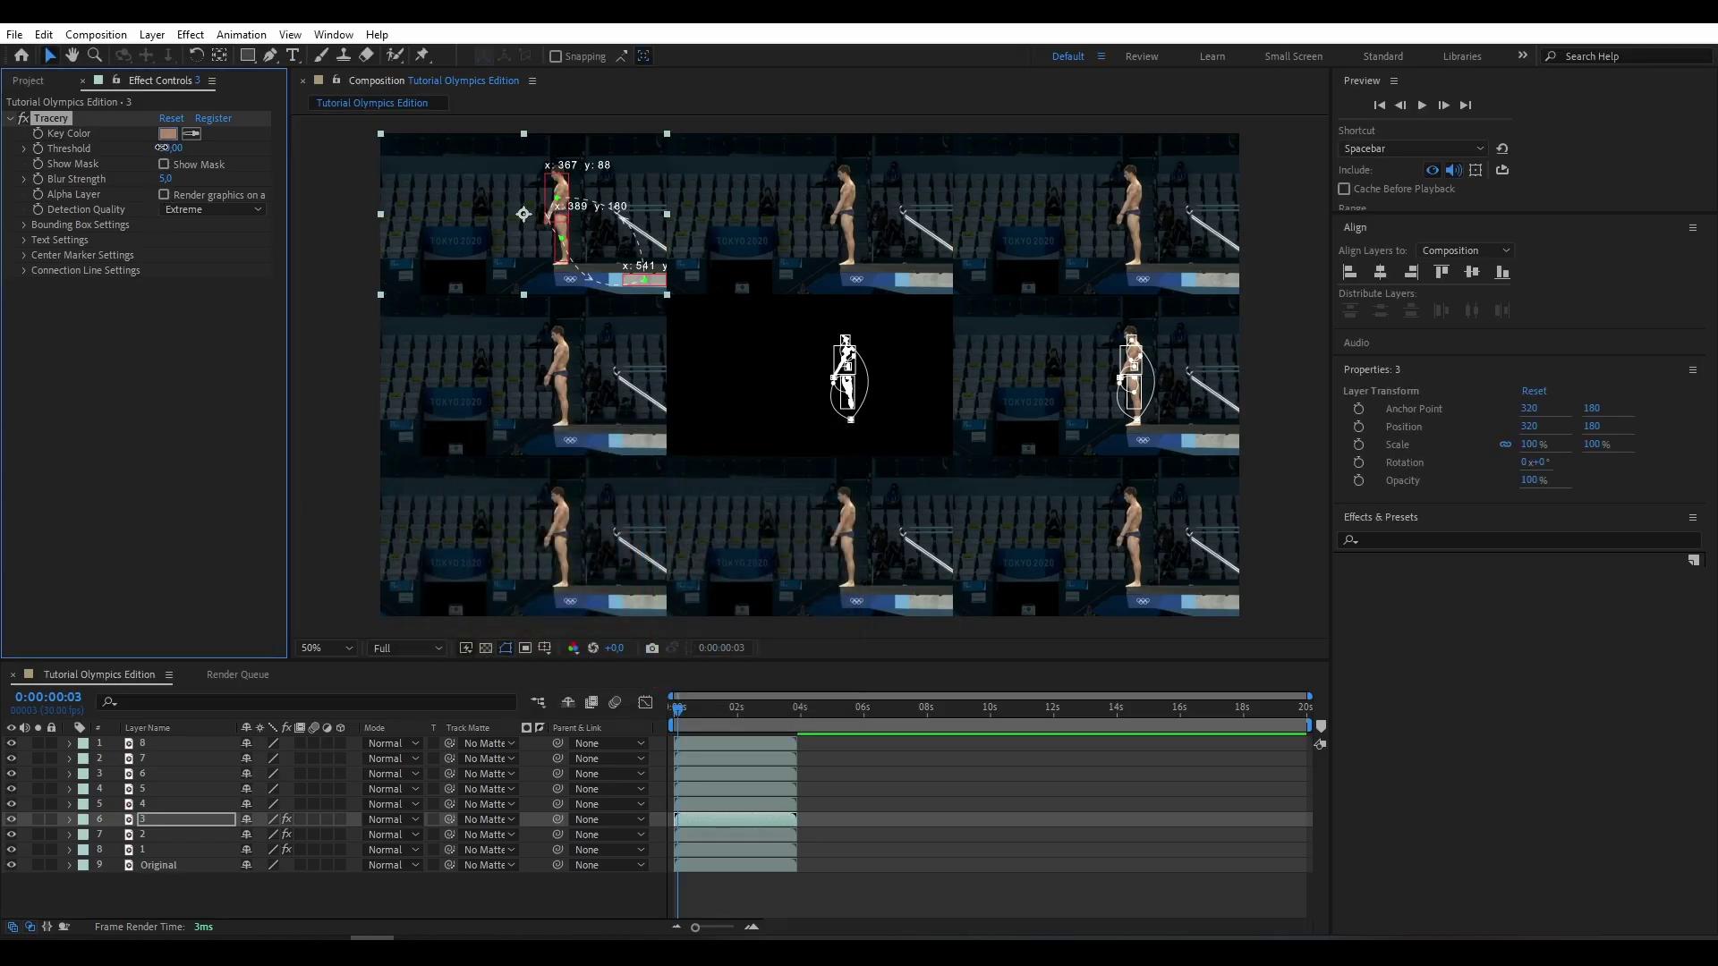
pyautogui.moveTo(170, 148); pyautogui.dragTo(143, 148)
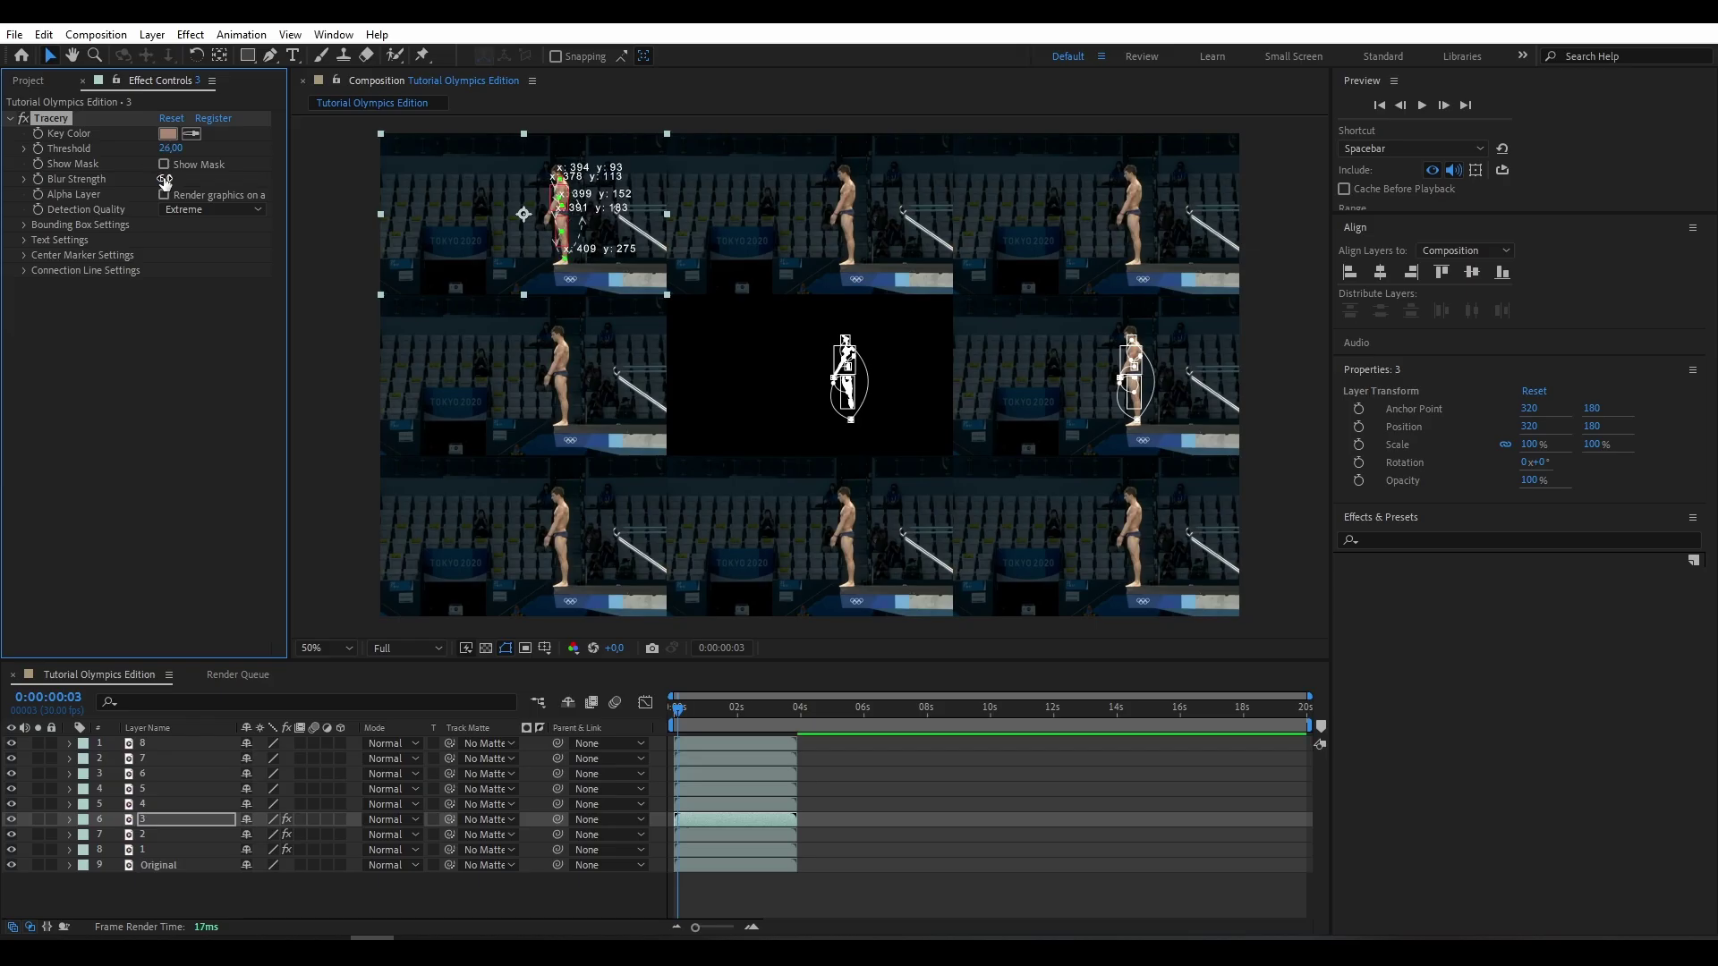
pyautogui.moveTo(161, 179); pyautogui.dragTo(135, 181)
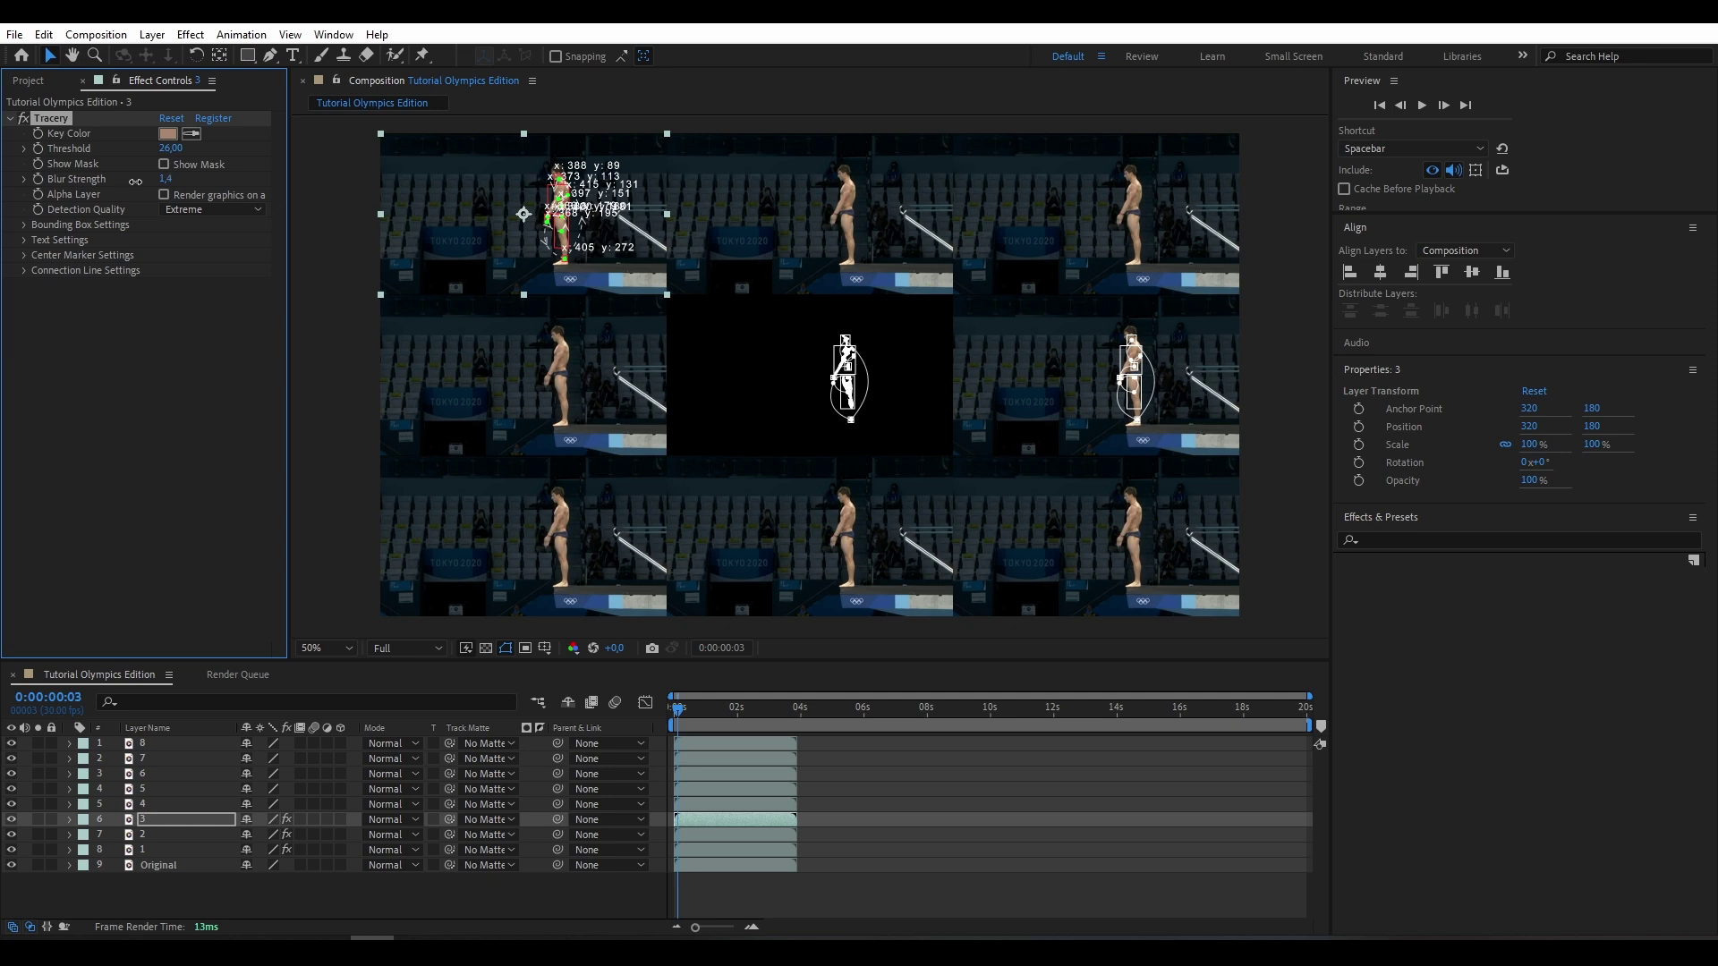
# Step: Enable Alpha Layer for a black background and make the bounding-box border white
pyautogui.click(163, 195)
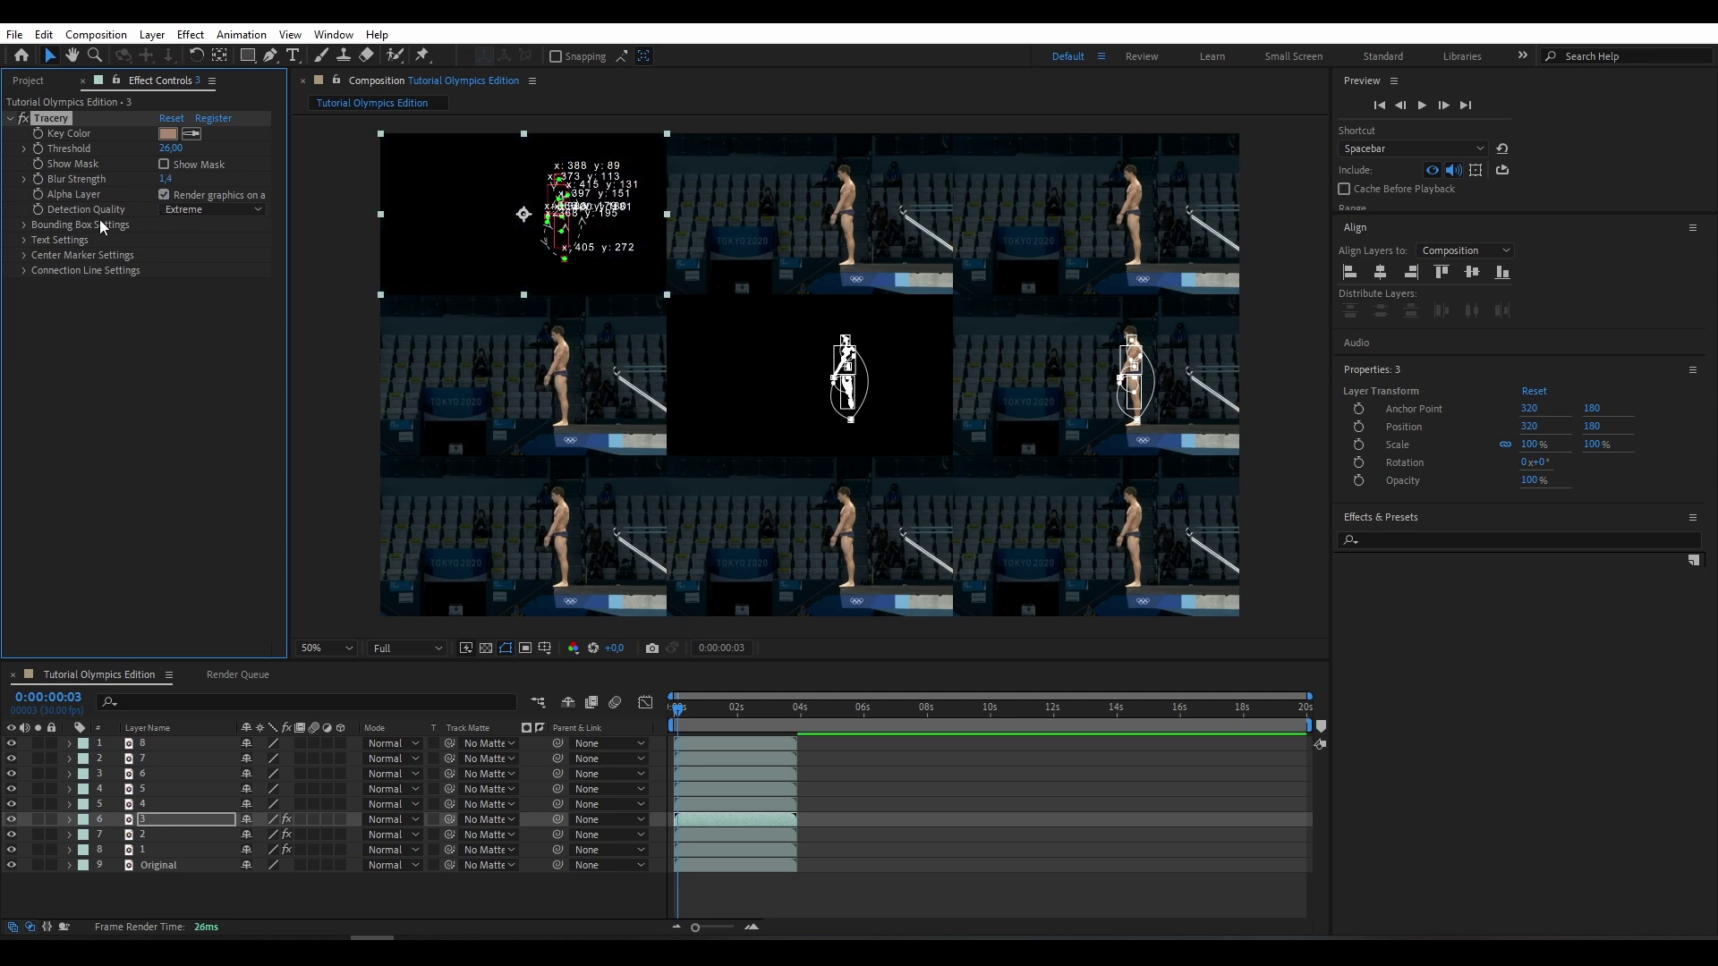
pyautogui.click(25, 226)
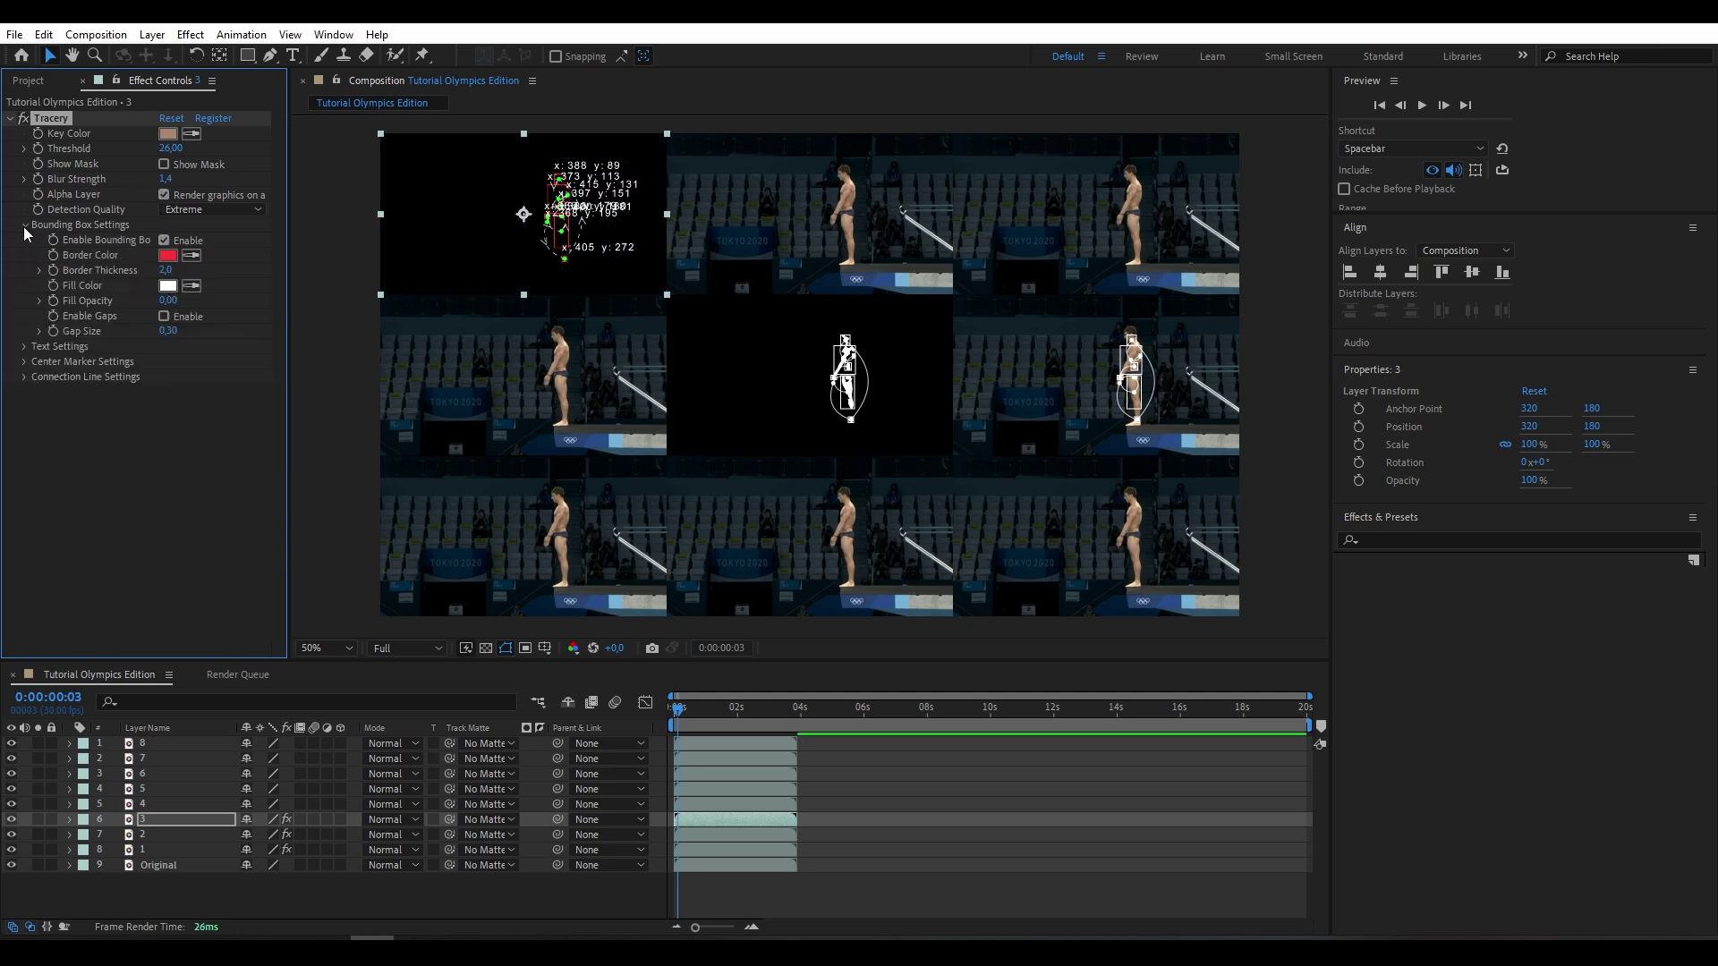
pyautogui.click(170, 255)
pyautogui.moveTo(544, 525); pyautogui.dragTo(410, 461)
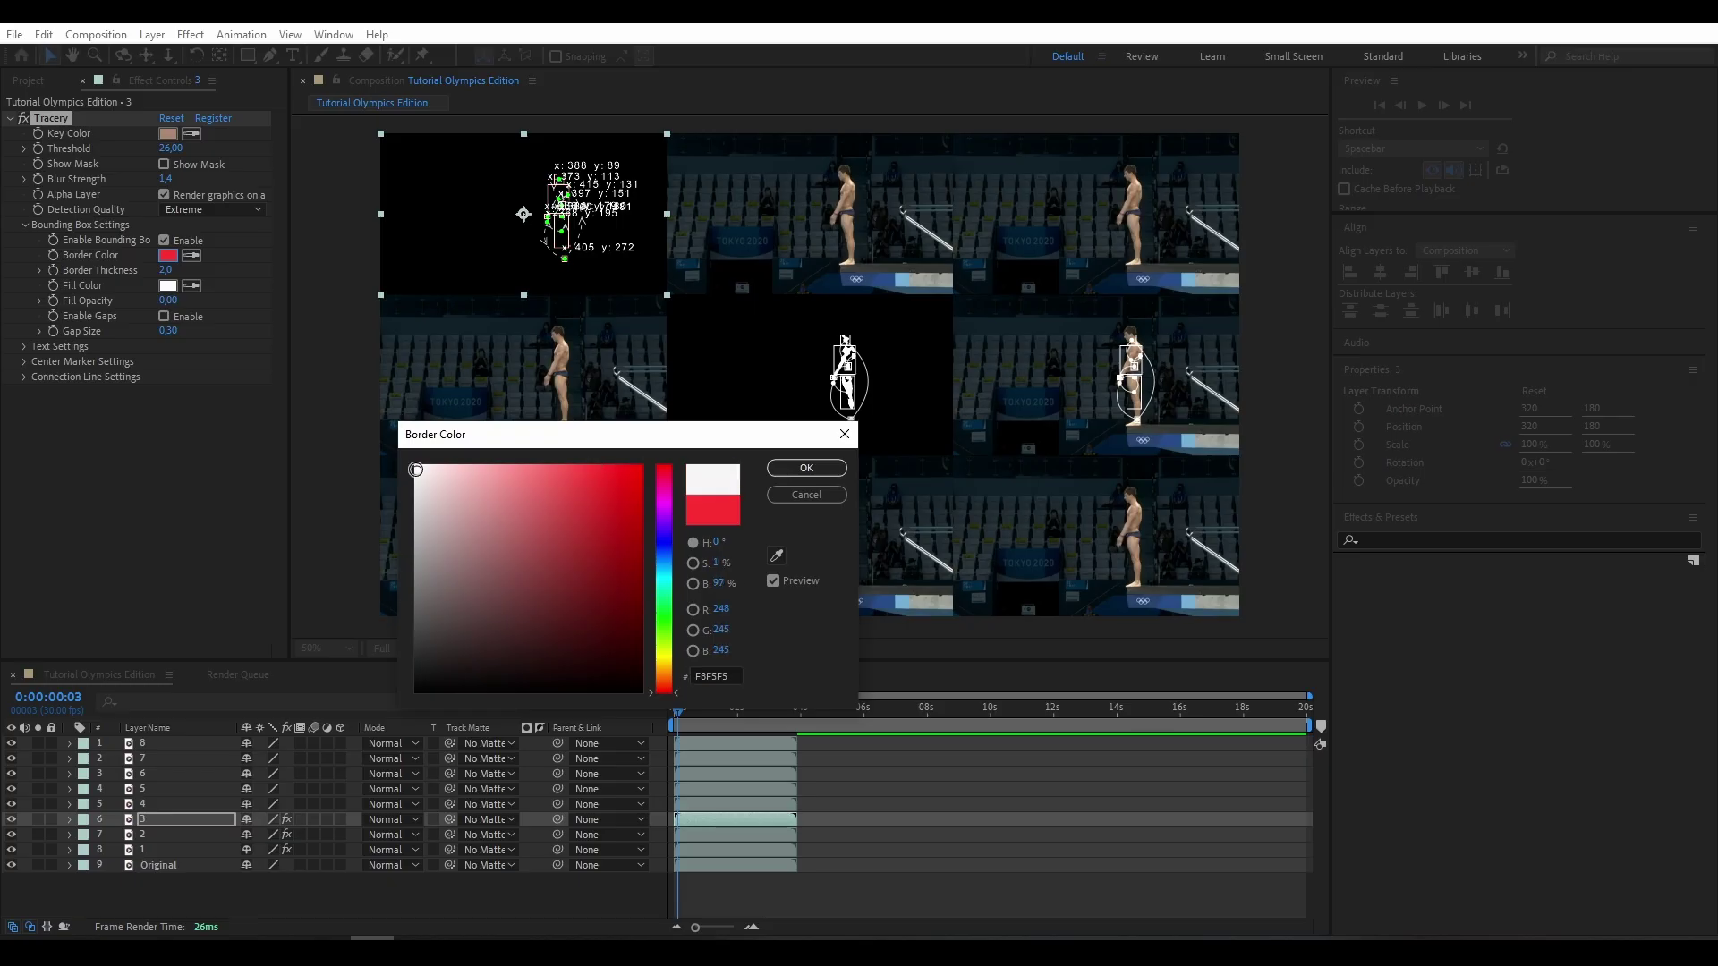
pyautogui.click(805, 469)
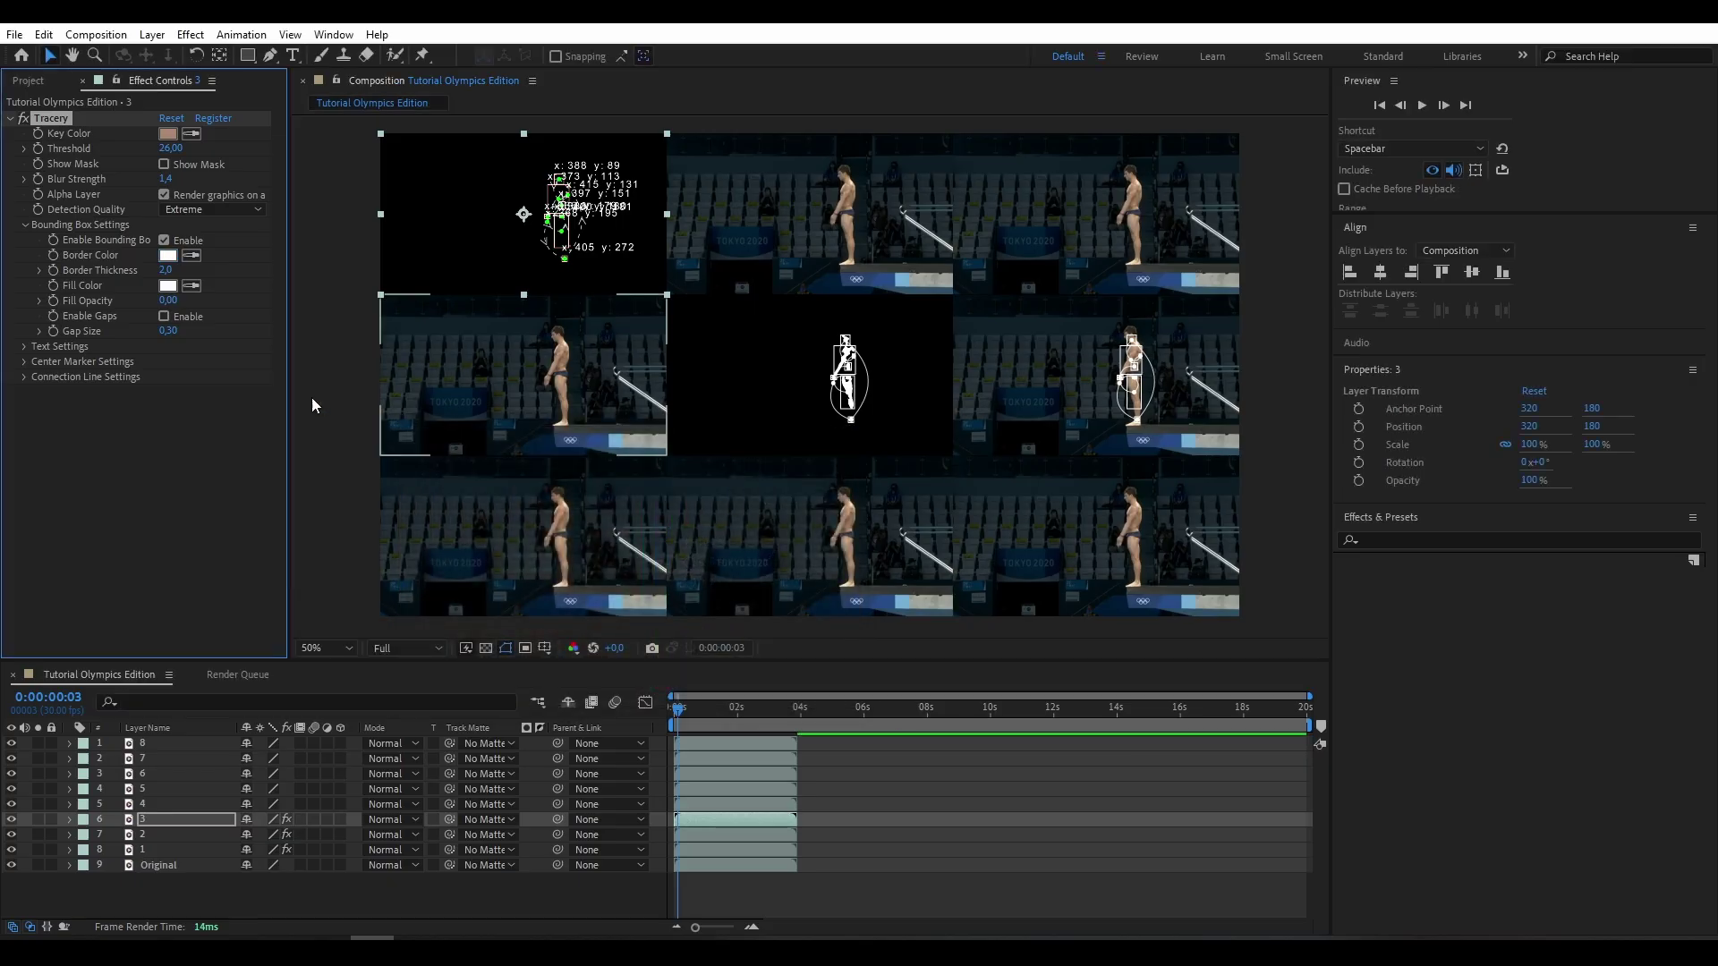
# Step: Shrink the coordinate label font scale and set the centre marker colour to FFFFFF
pyautogui.click(24, 347)
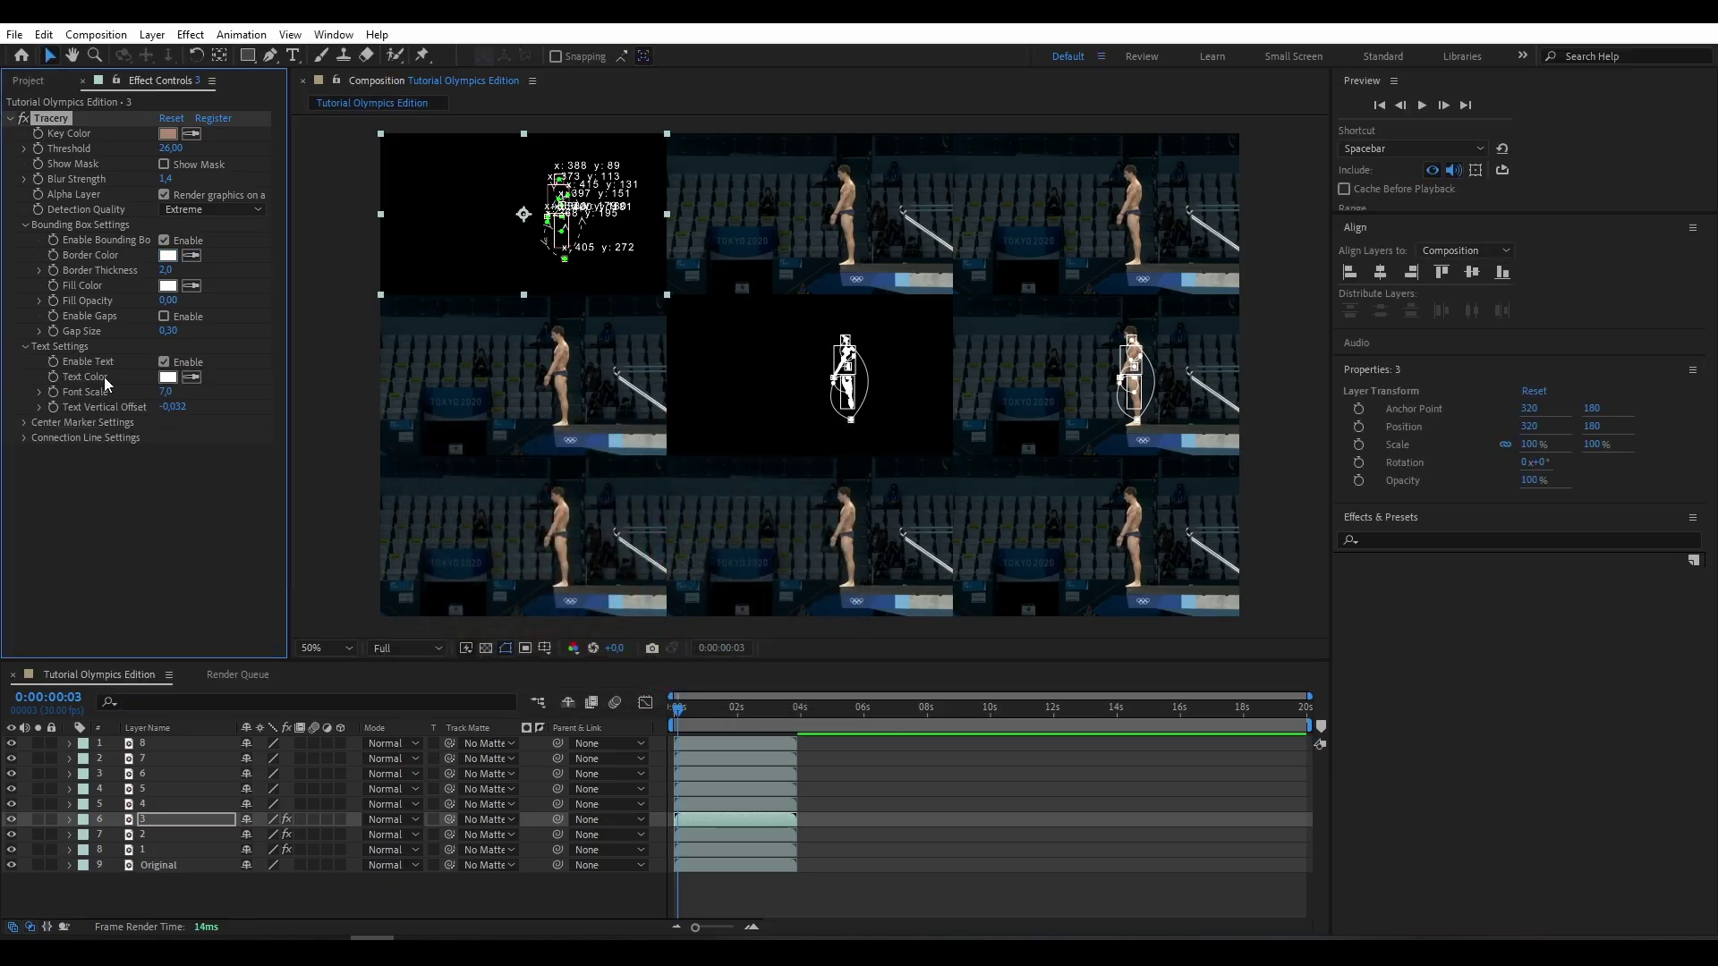
pyautogui.moveTo(162, 394); pyautogui.dragTo(163, 396)
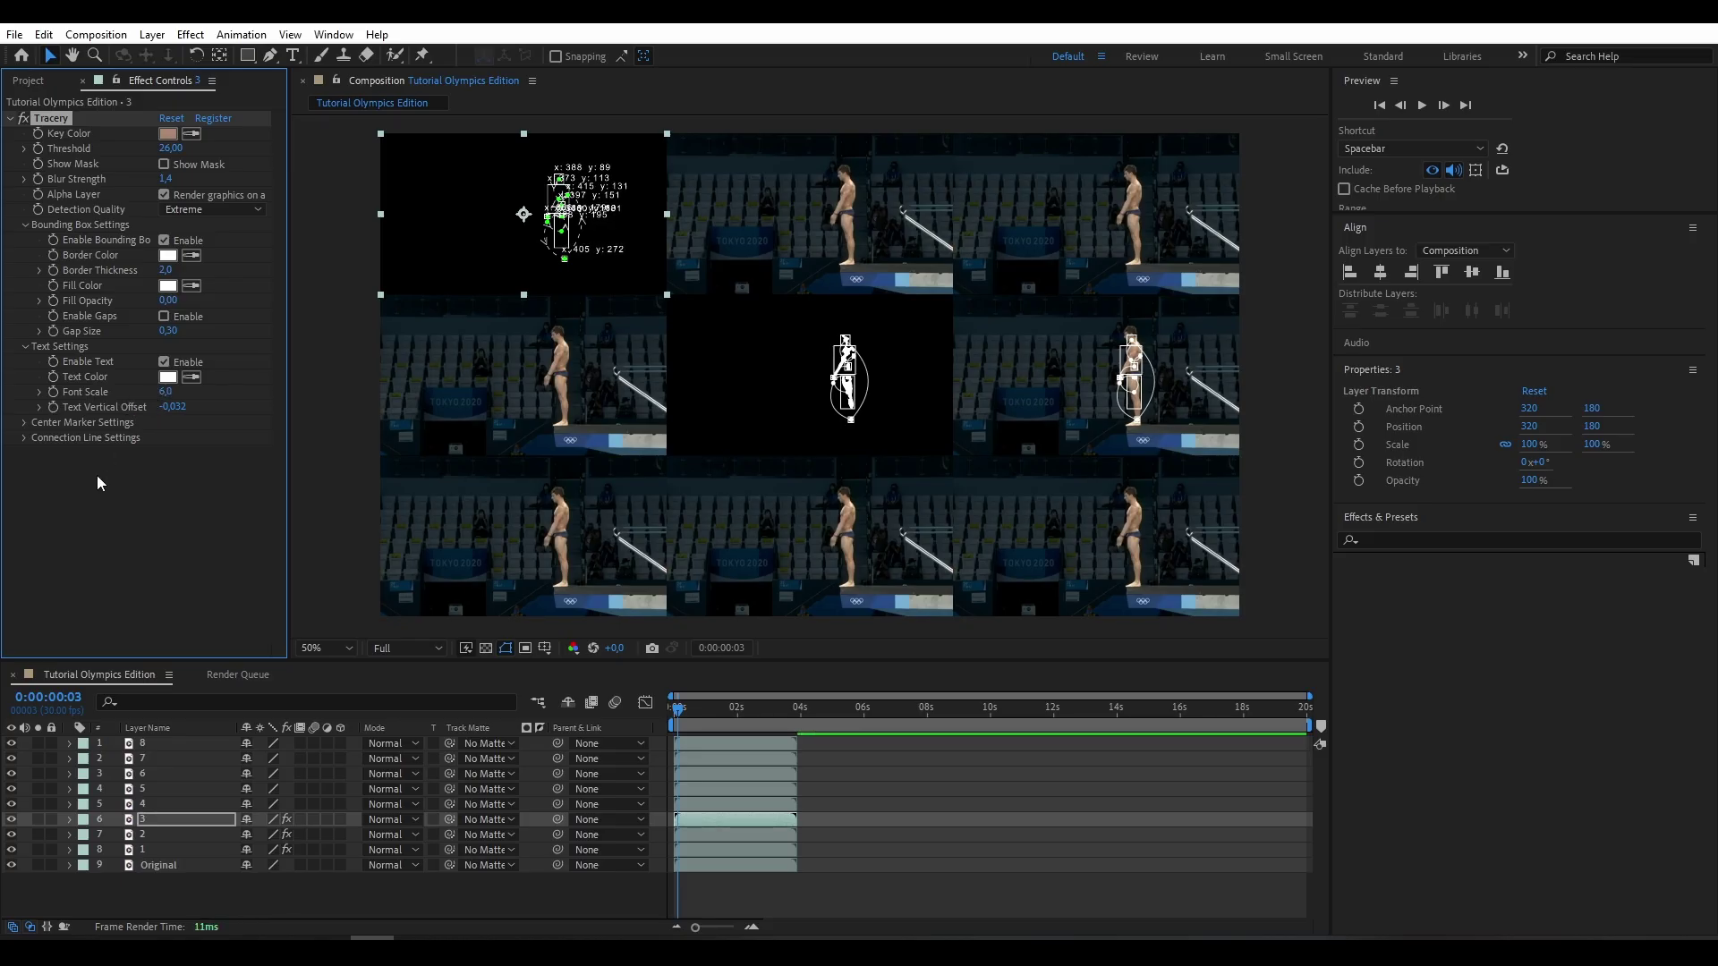
pyautogui.click(25, 423)
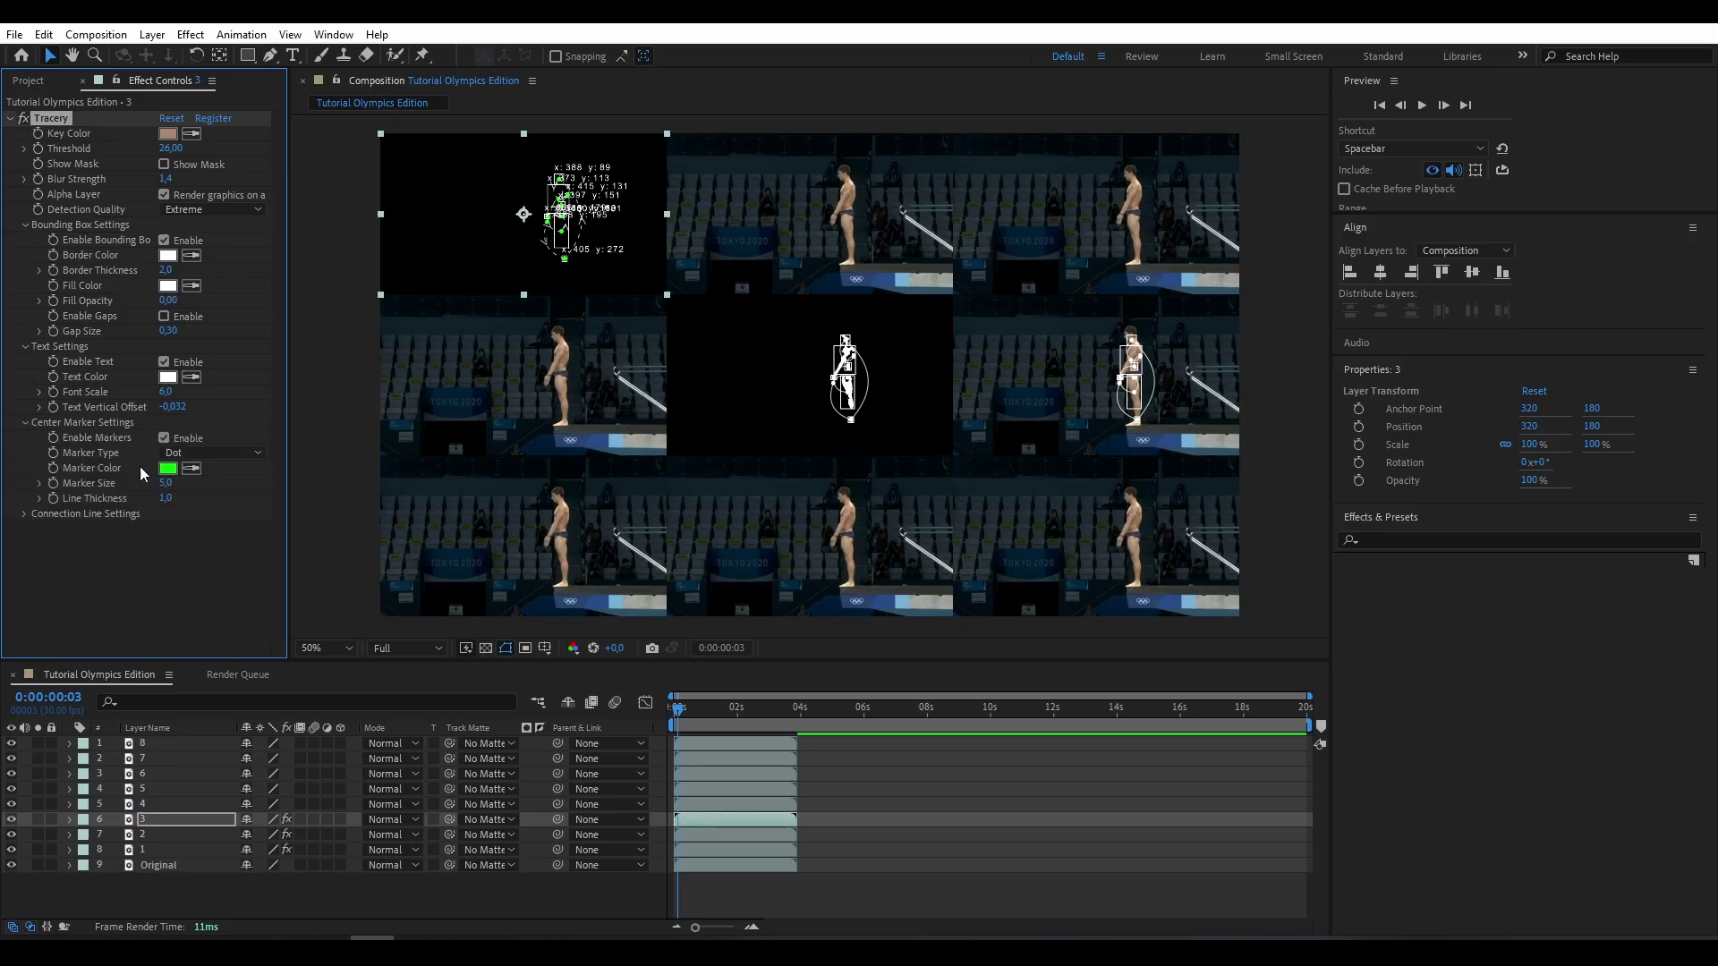
pyautogui.click(167, 468)
pyautogui.write('FFFFFF')
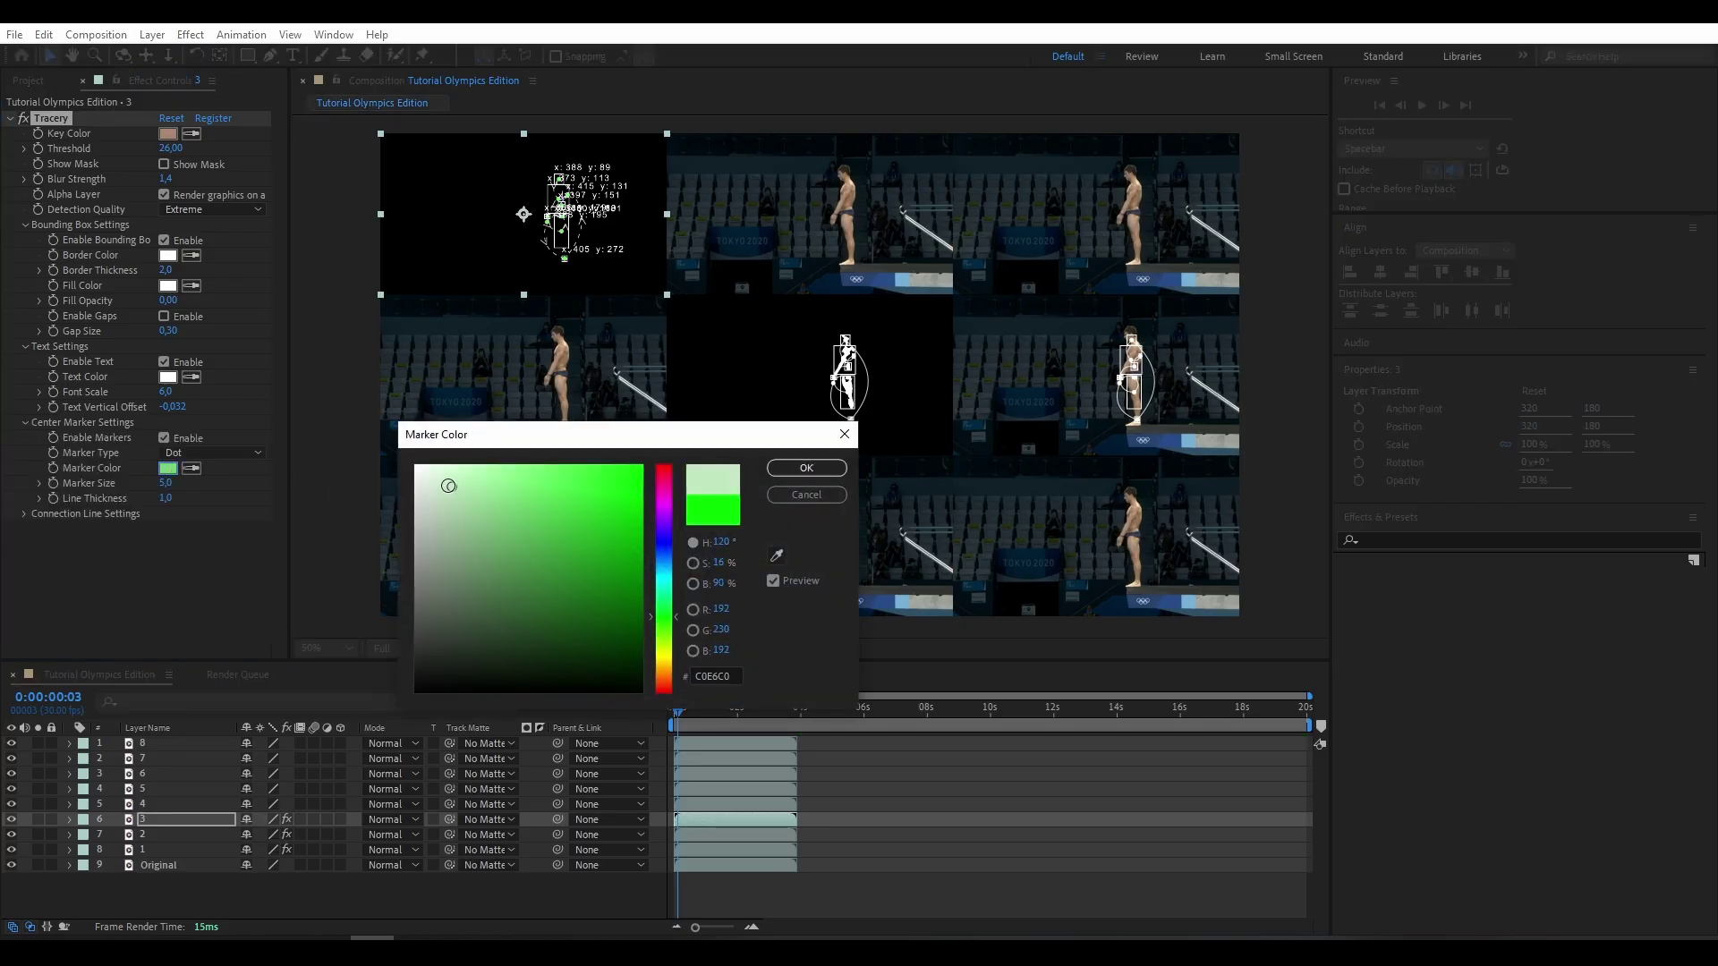
pyautogui.click(808, 468)
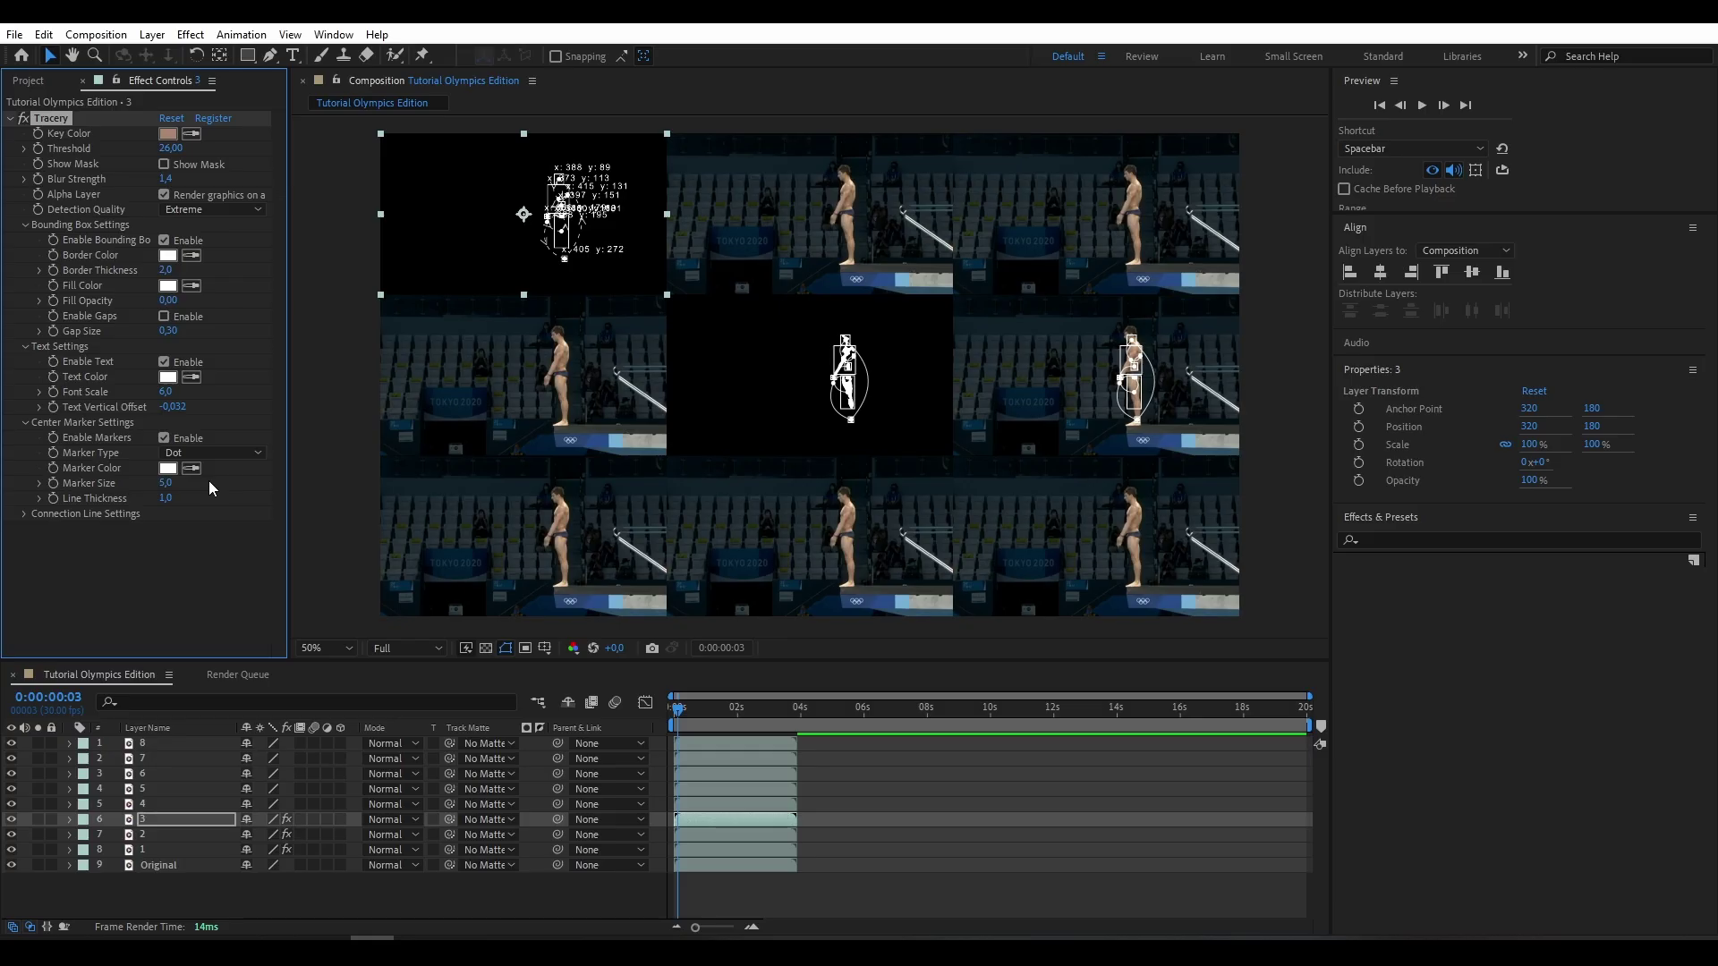
pyautogui.click(25, 513)
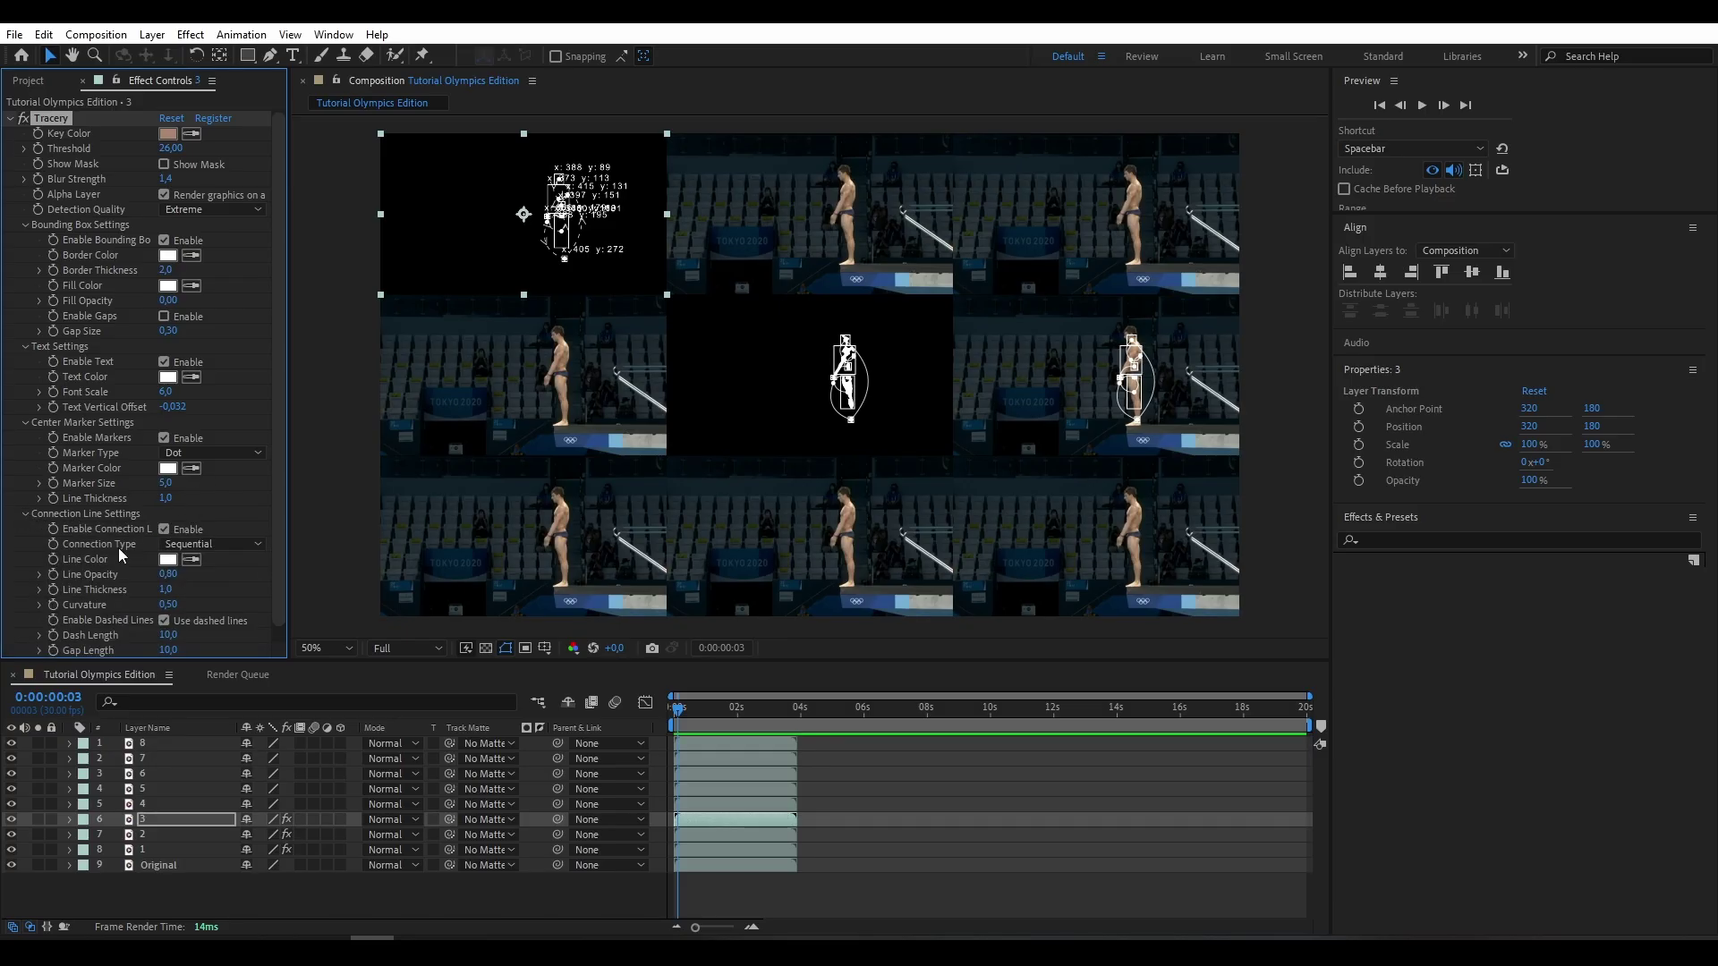
# Step: Turn off connection-line arrows and scrub the clip to preview the top-left tile's tracking
pyautogui.scroll(-1, 169, 625)
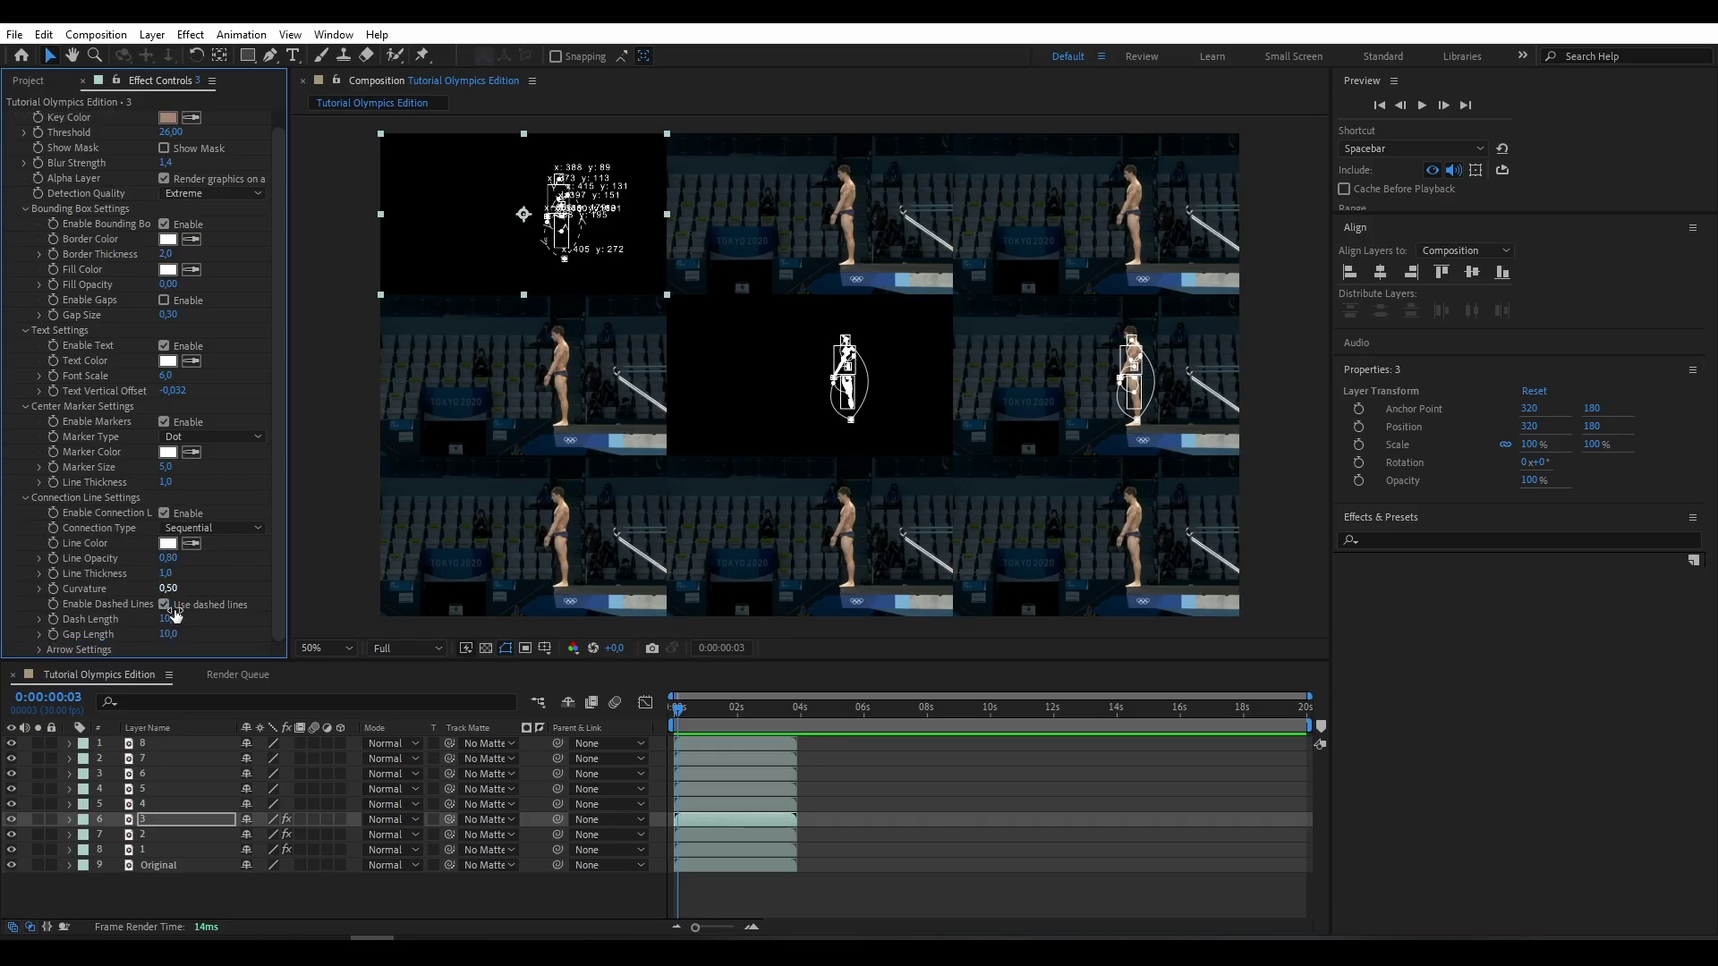
pyautogui.click(39, 650)
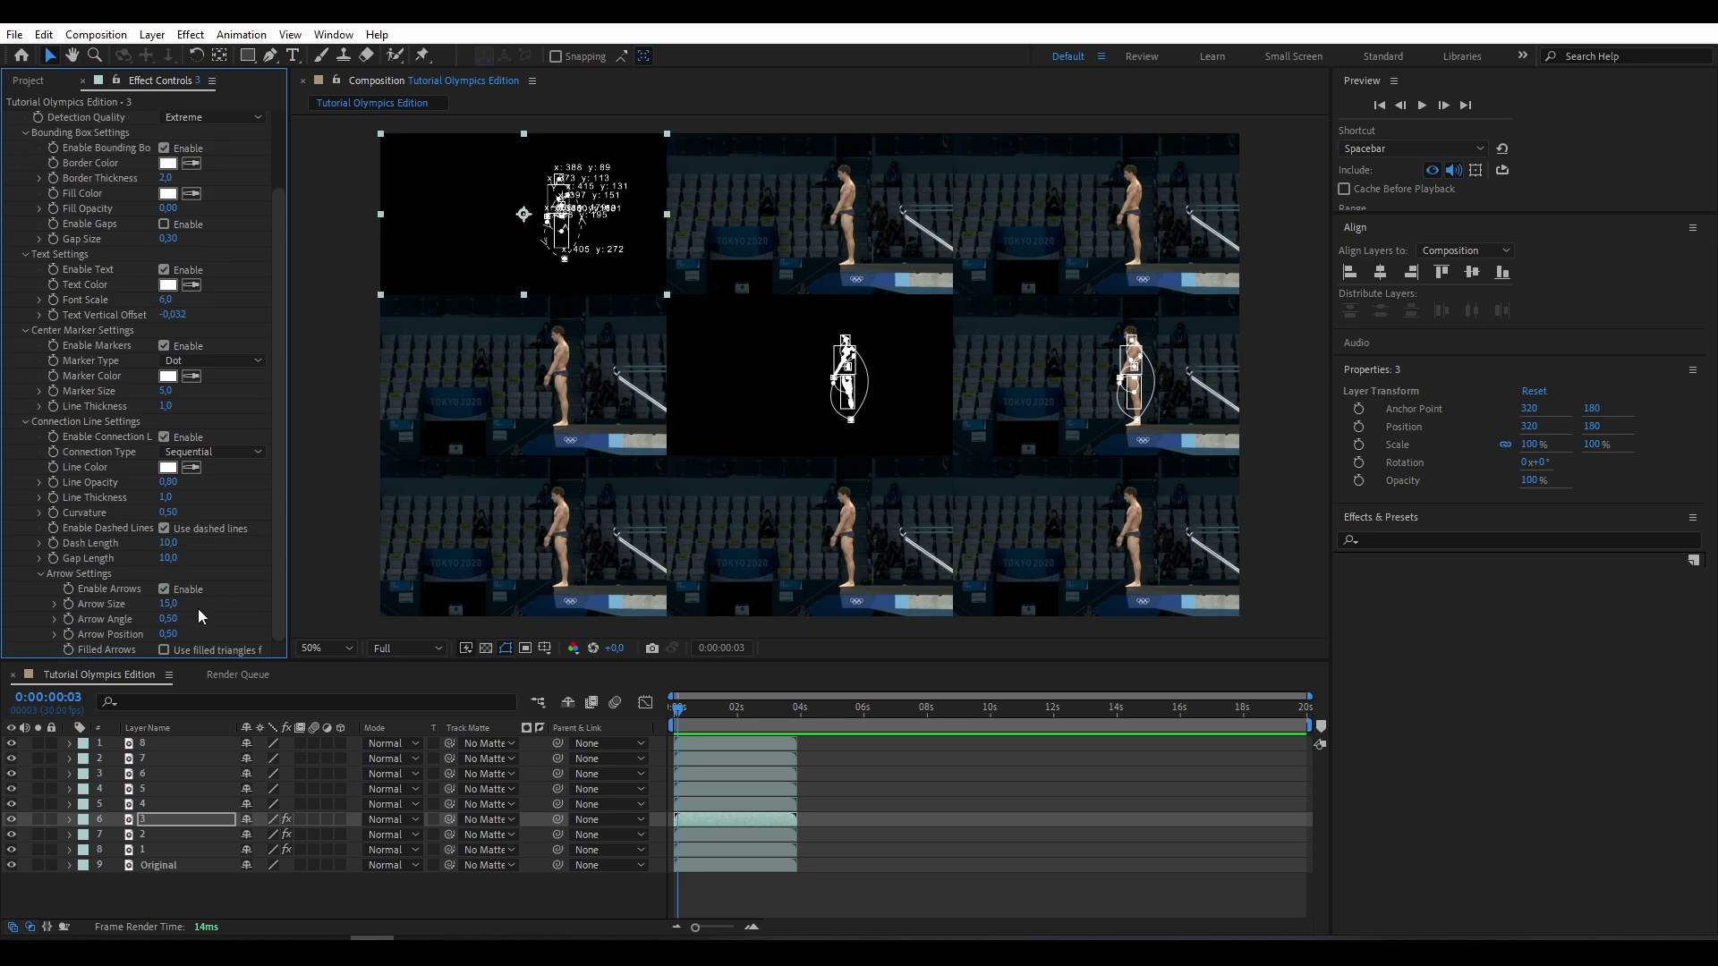
pyautogui.click(164, 589)
pyautogui.moveTo(678, 708)
pyautogui.mouseDown()
pyautogui.moveTo(784, 717)
pyautogui.moveTo(675, 712)
pyautogui.mouseUp()
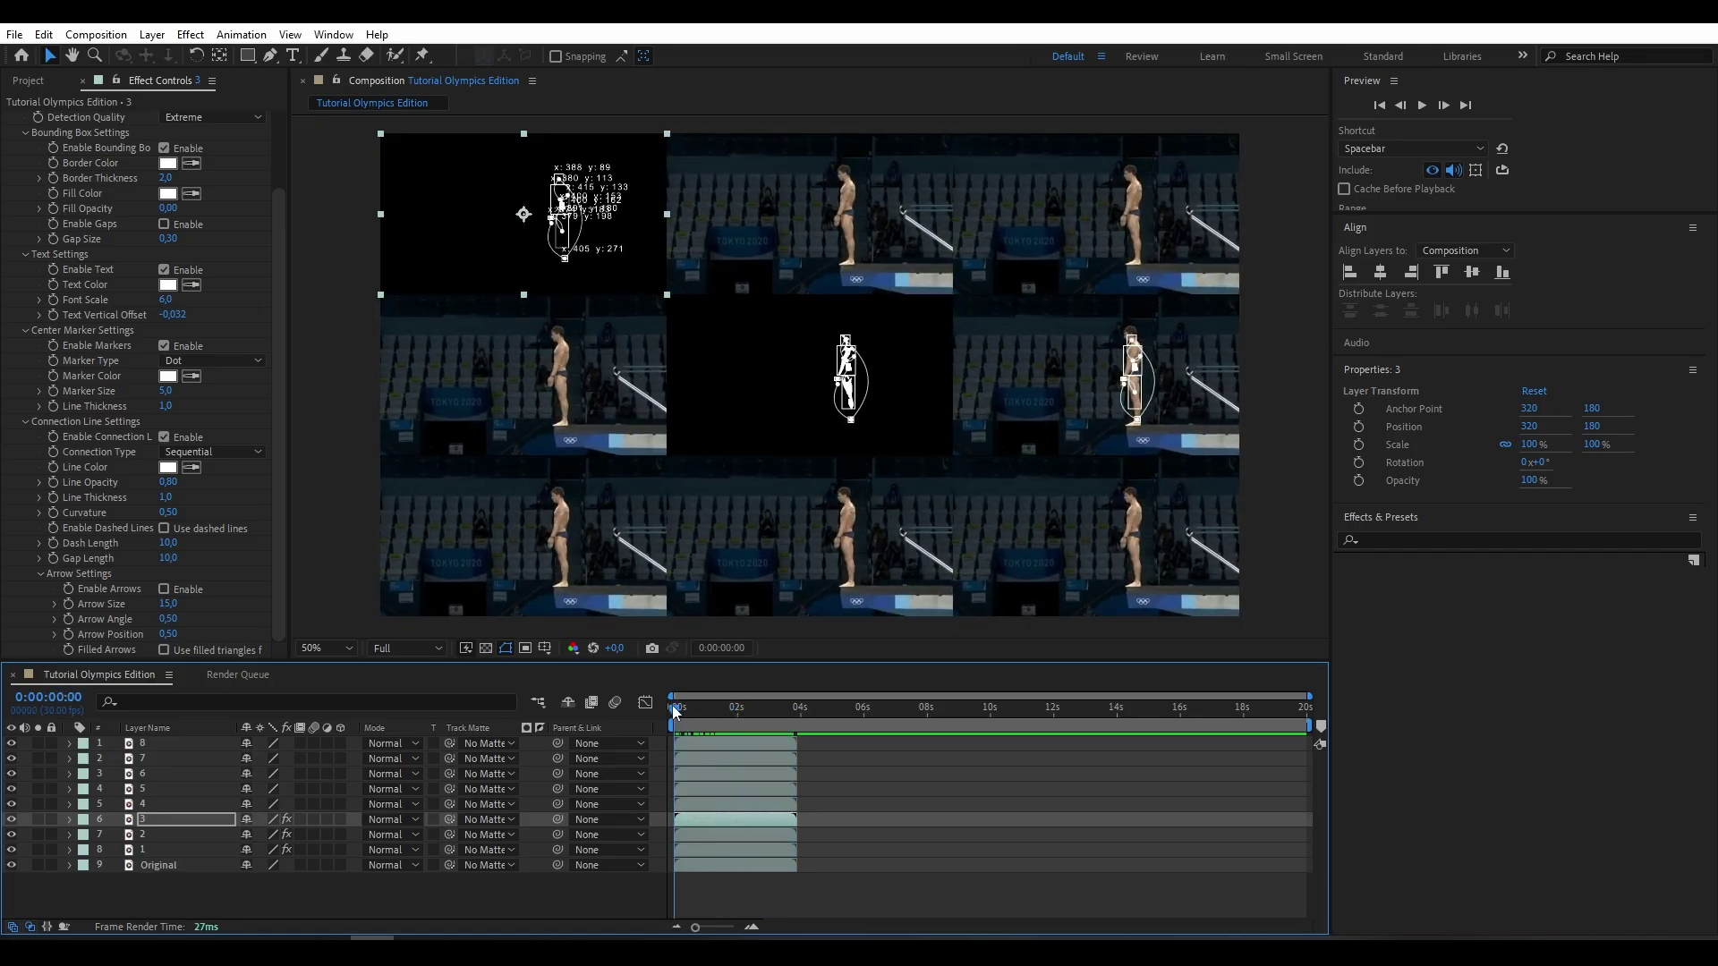
pyautogui.scroll(3, 234, 297)
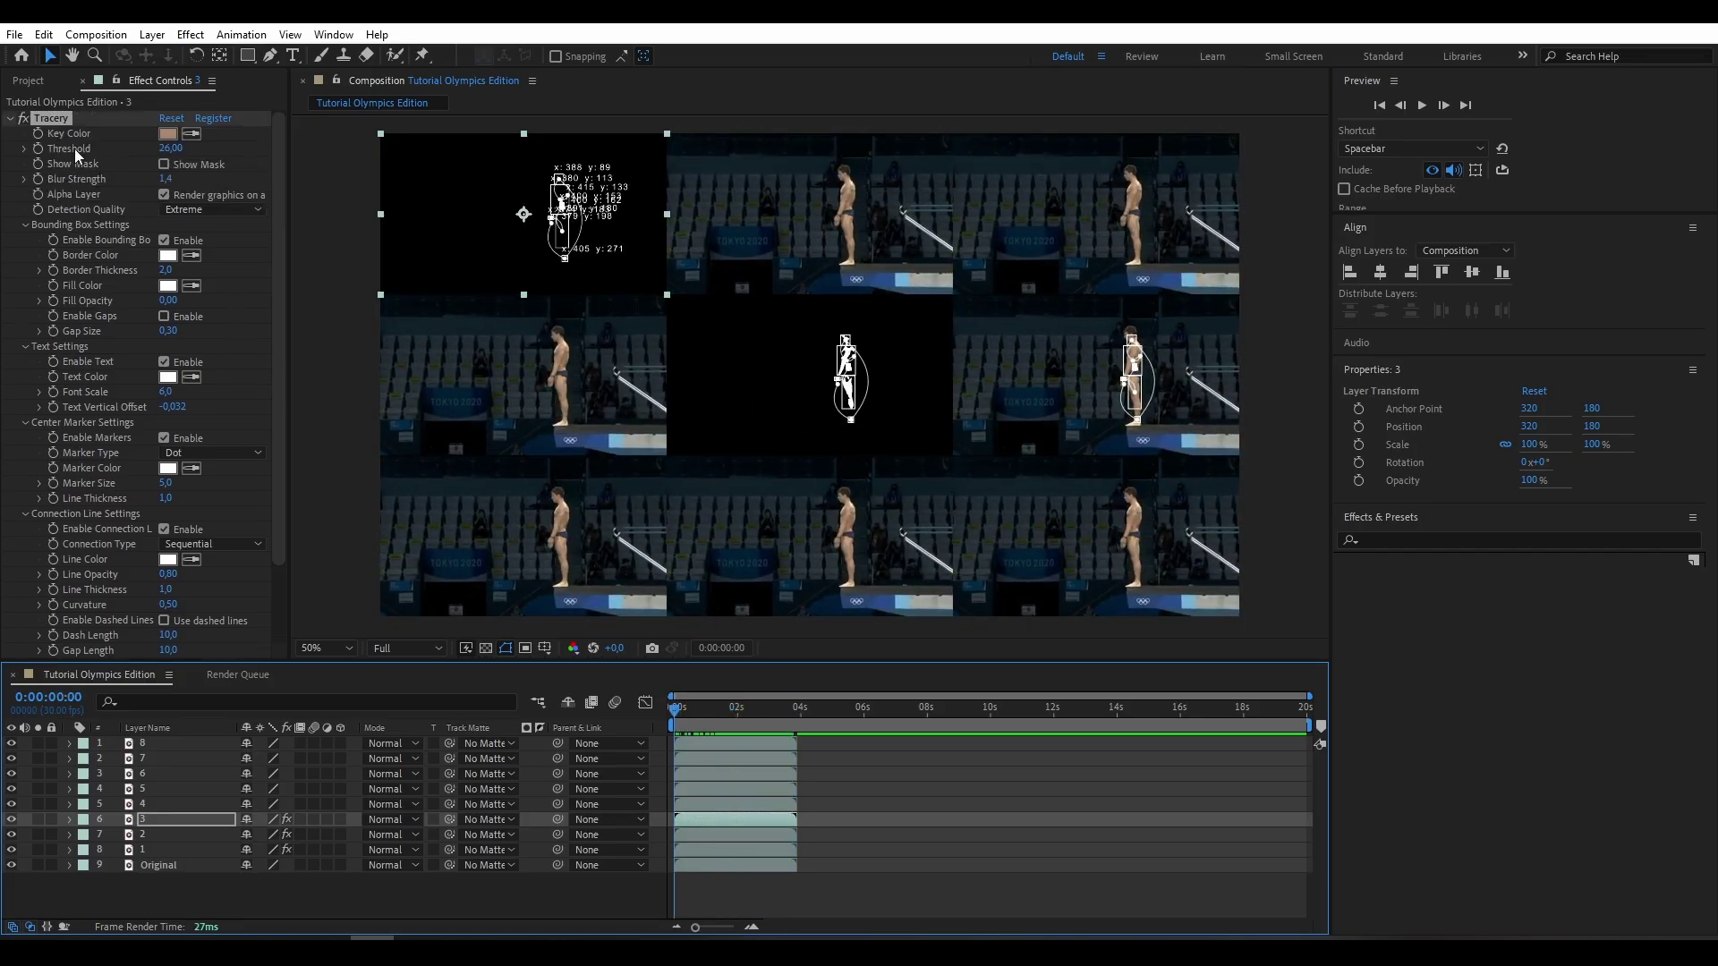
# Step: Select layer 4, the top-middle copy, and apply Tracery keyed to A9876F
pyautogui.click(11, 120)
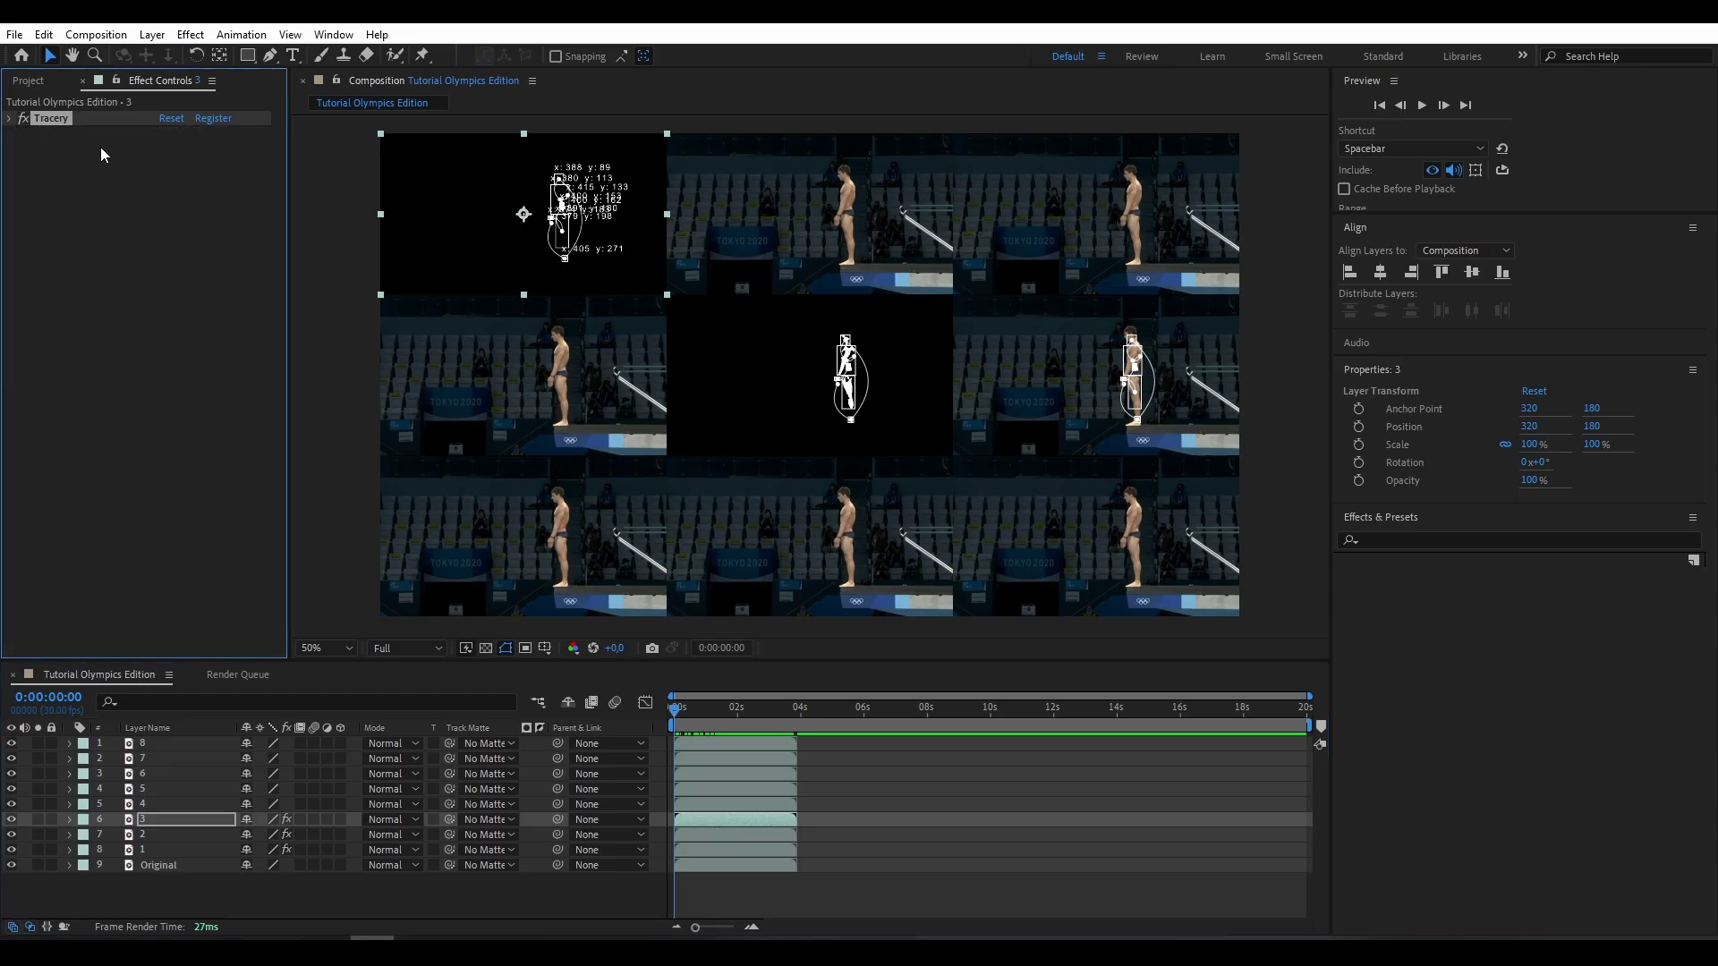
pyautogui.click(764, 225)
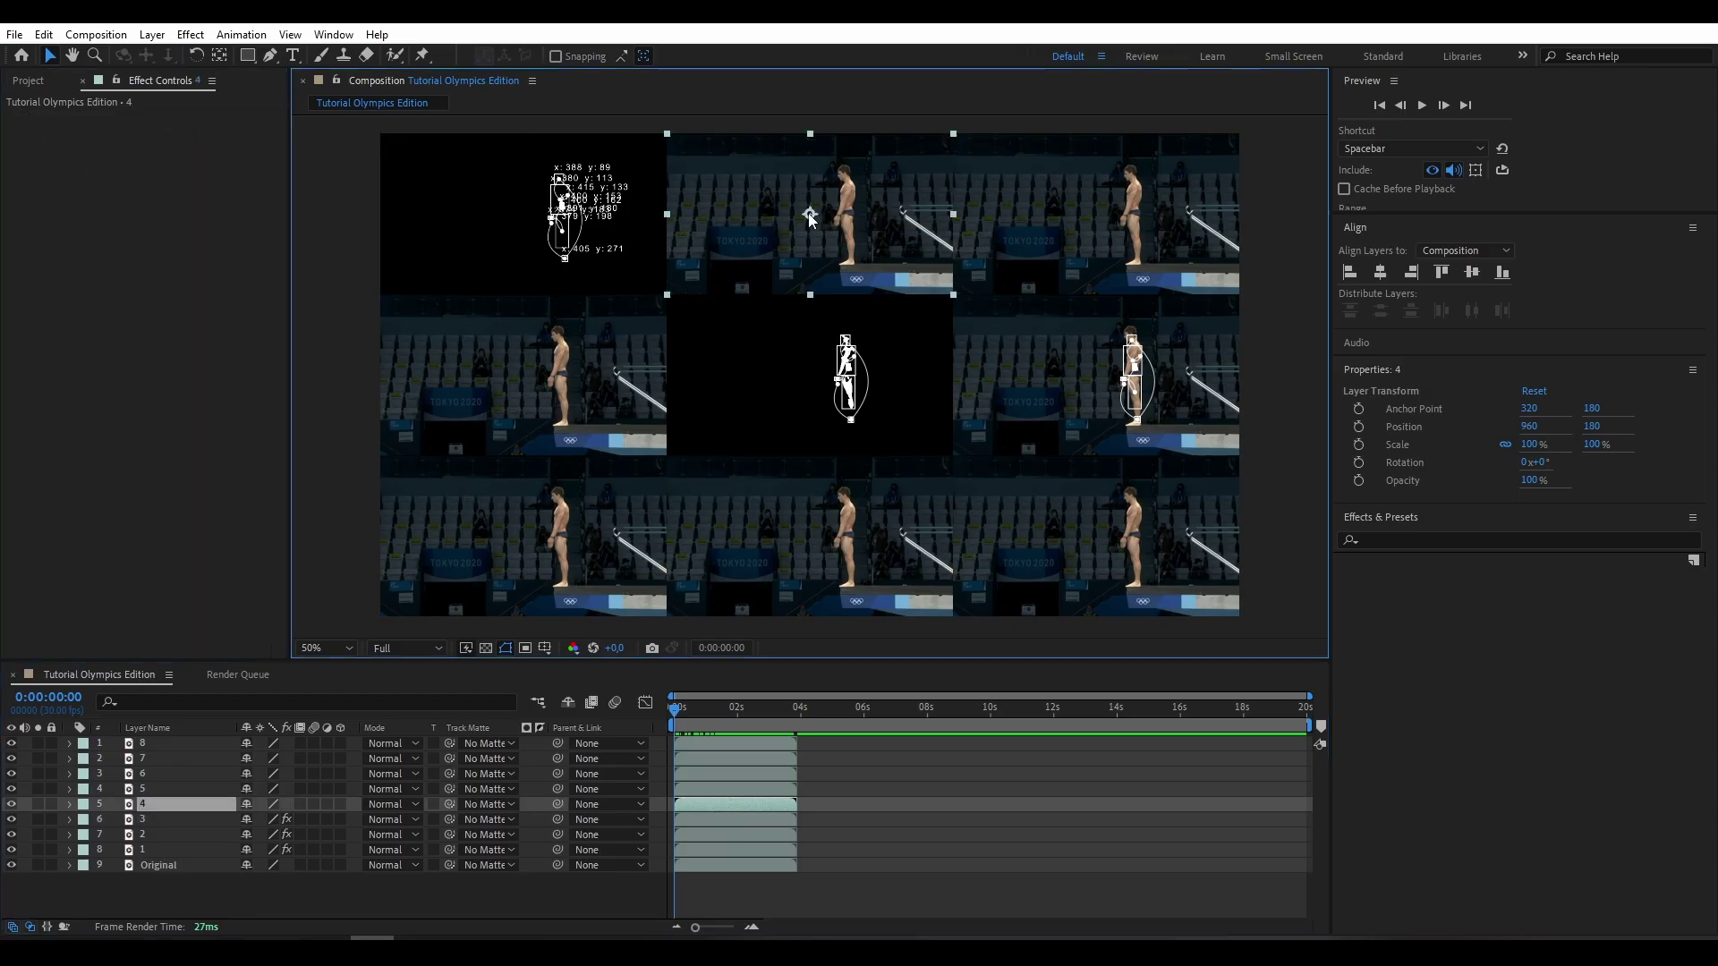
pyautogui.click(191, 34)
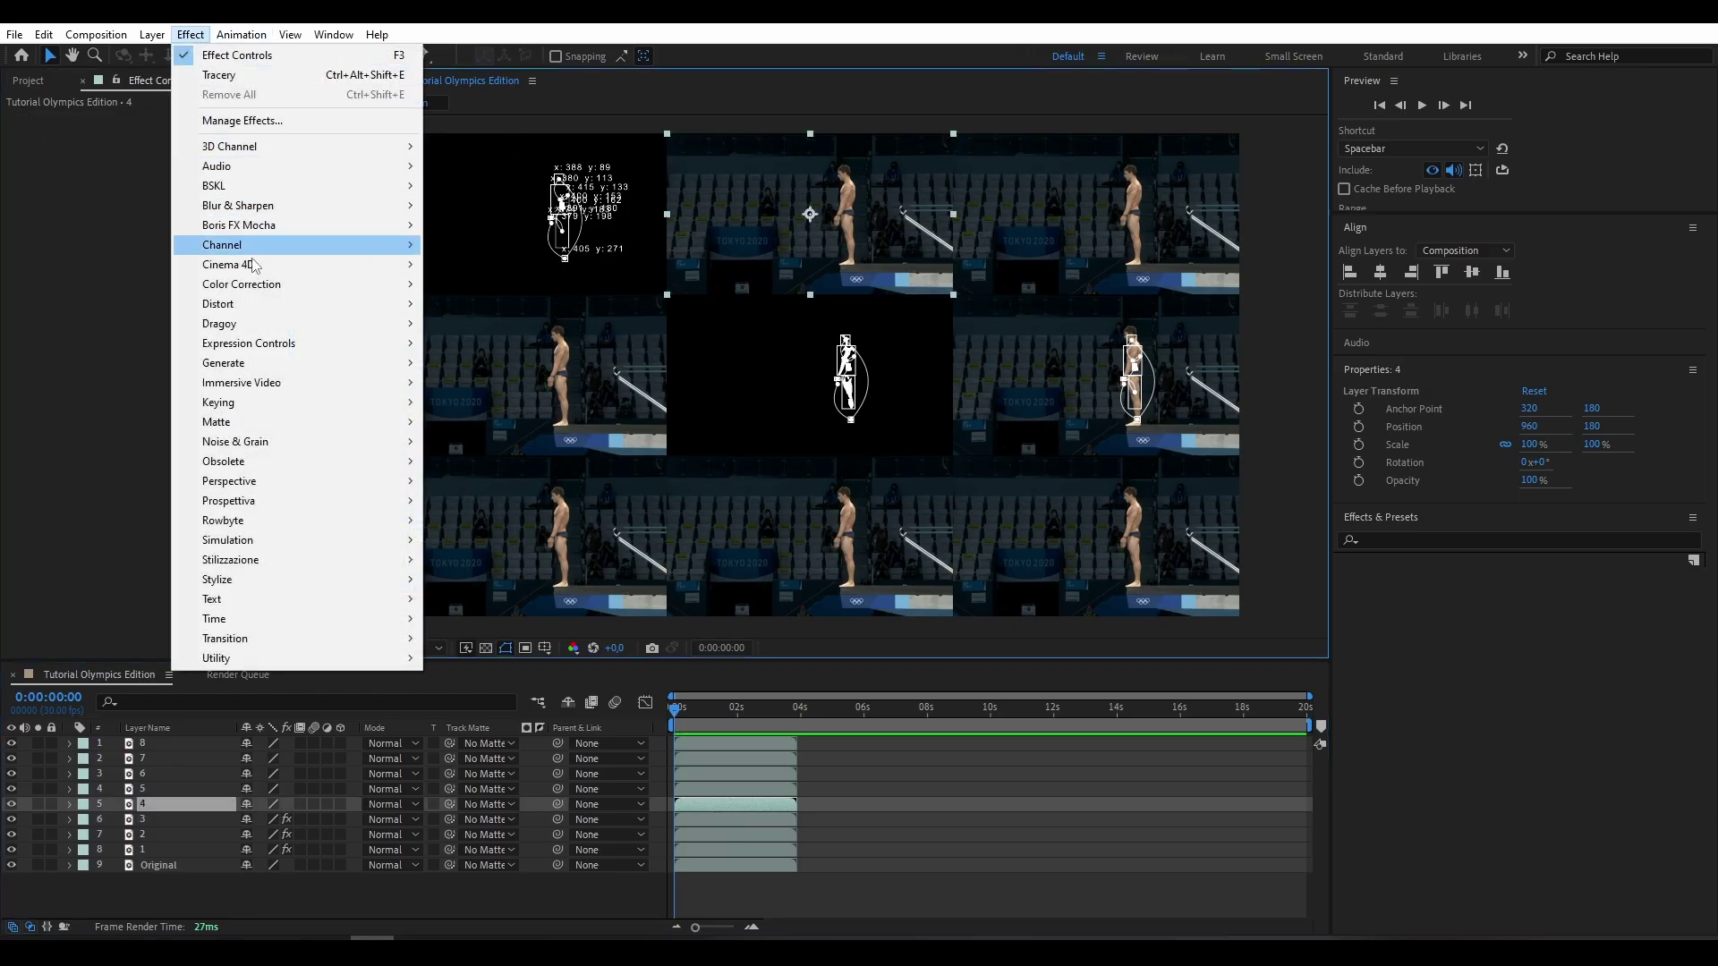
pyautogui.moveTo(277, 327)
pyautogui.click(470, 329)
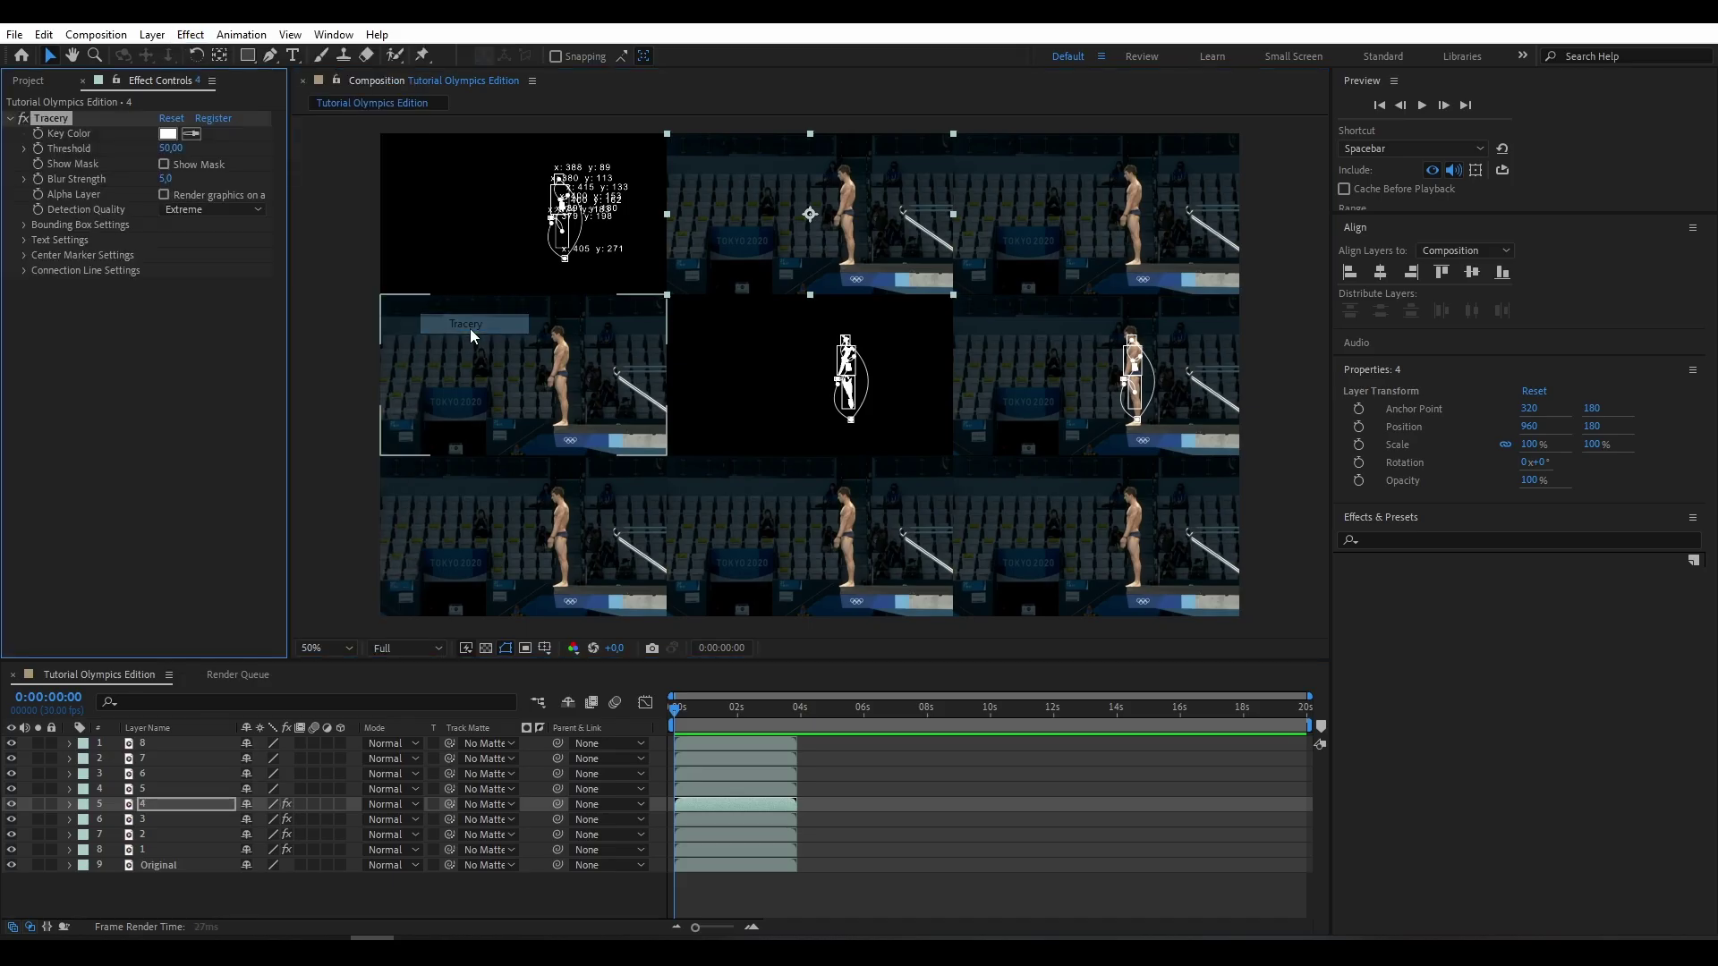
pyautogui.click(166, 134)
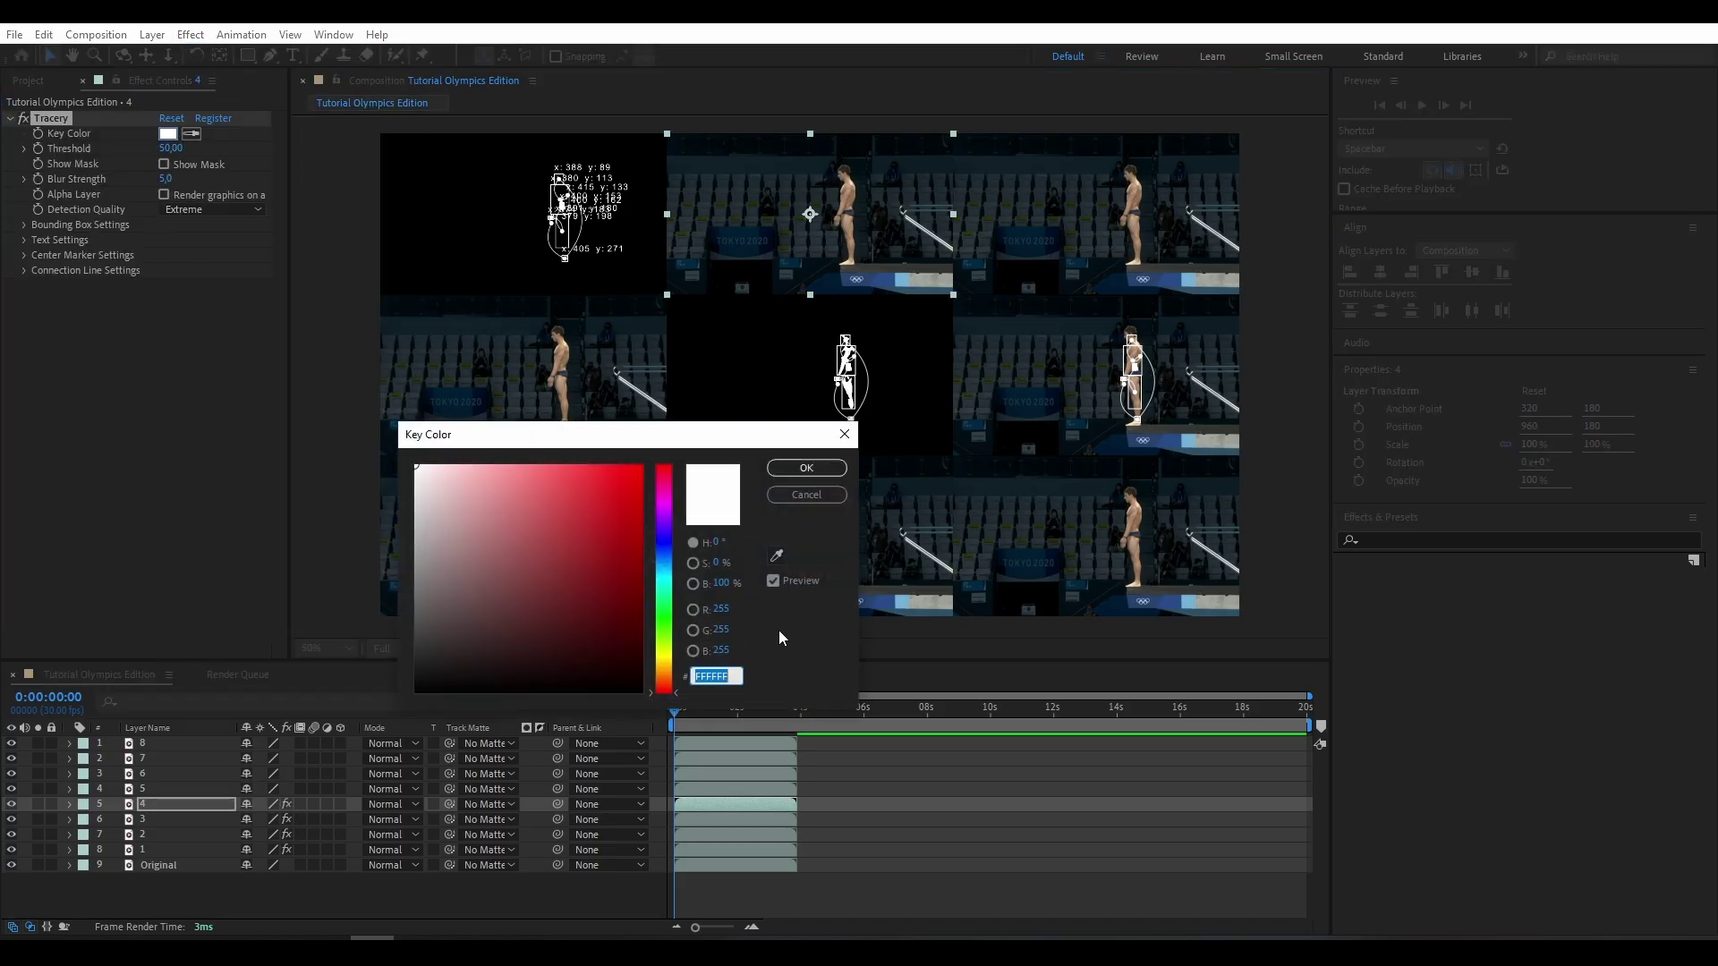
pyautogui.write('A9876F')
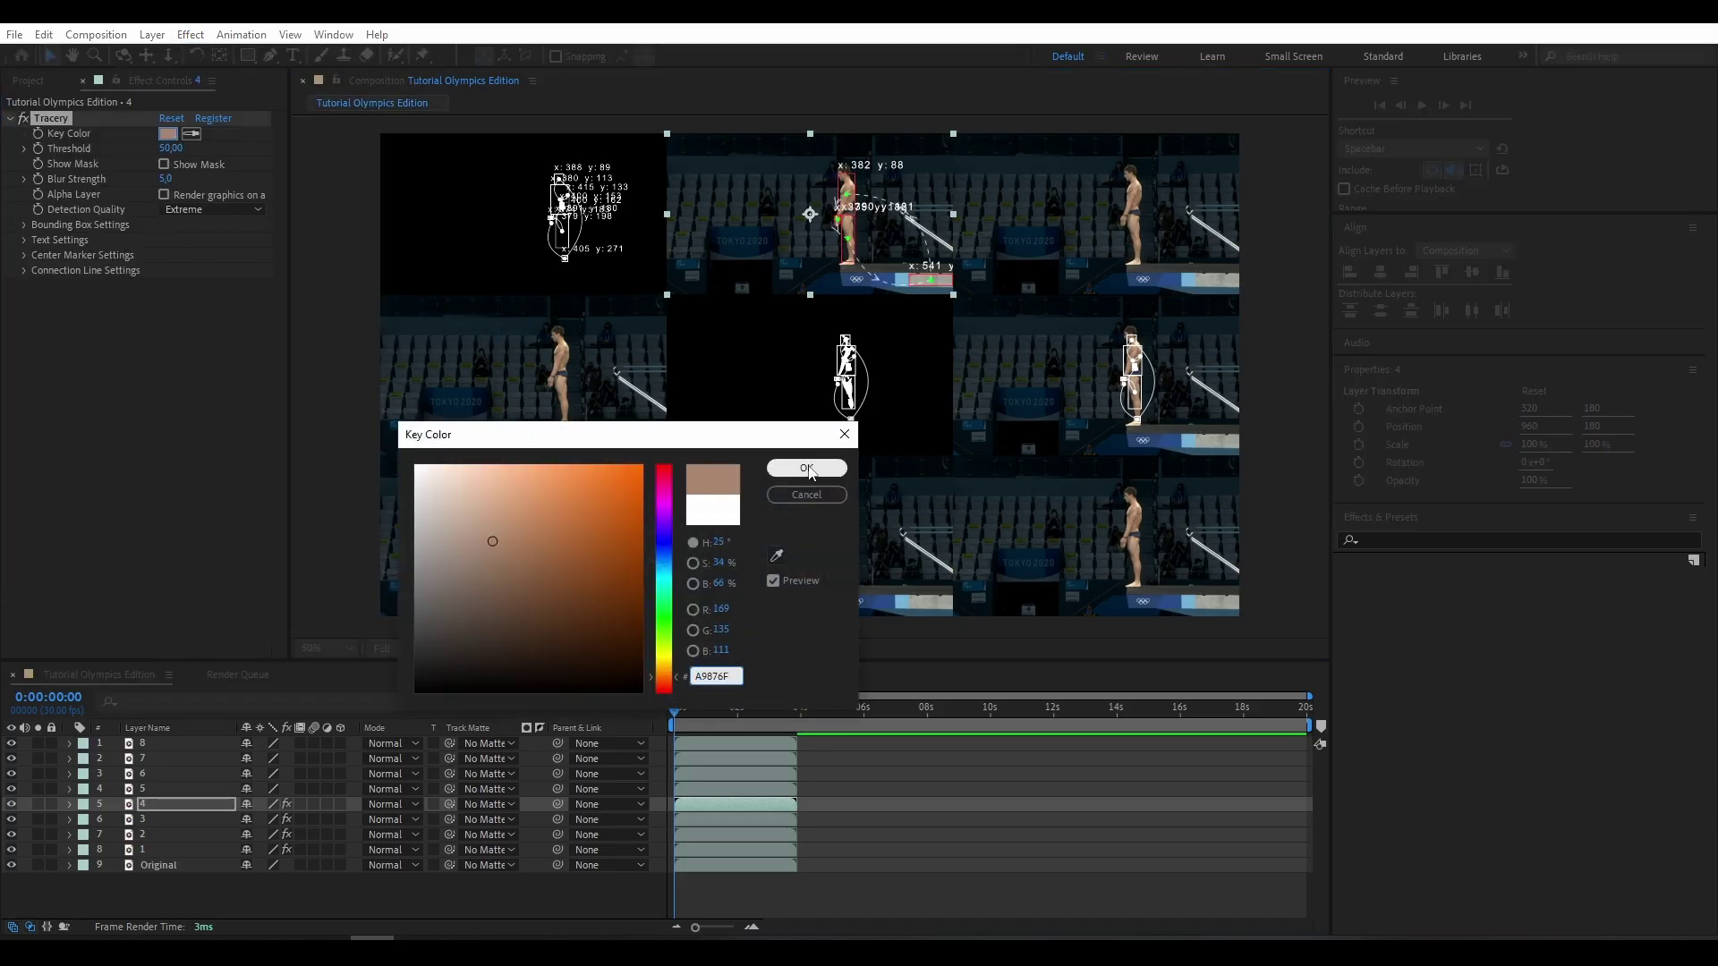
pyautogui.click(801, 466)
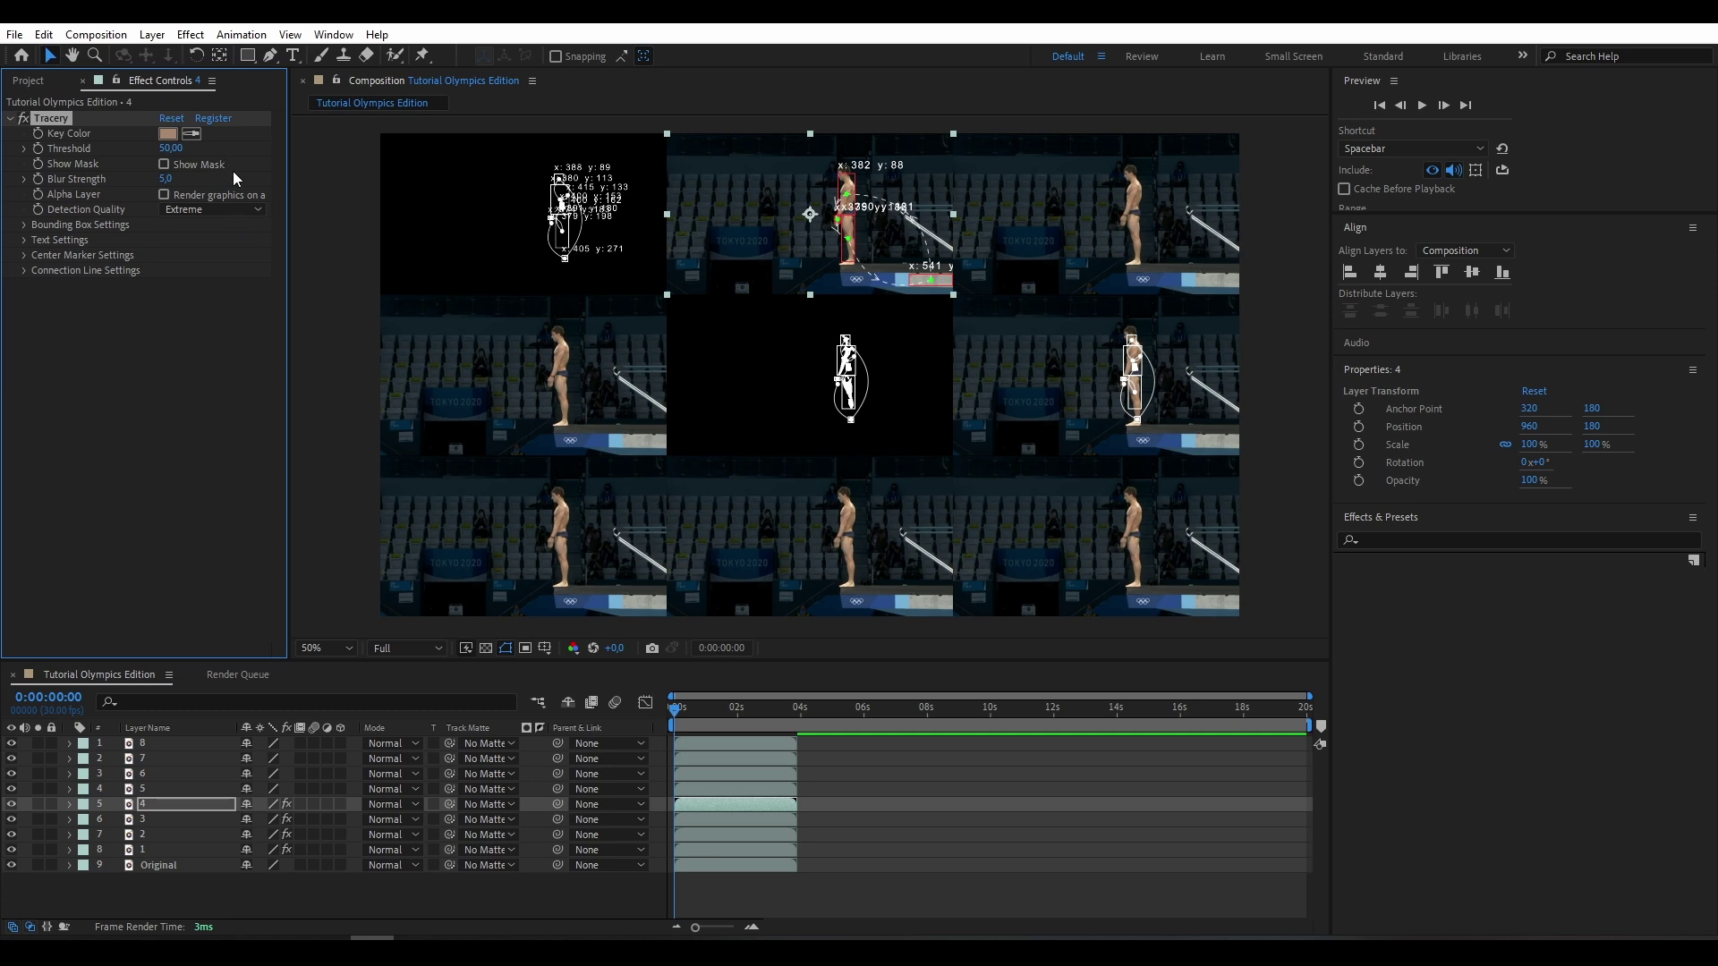
# Step: Set Tracery's Threshold to 26 and lower Blur Strength to 1.4
pyautogui.moveTo(170, 149); pyautogui.dragTo(163, 164)
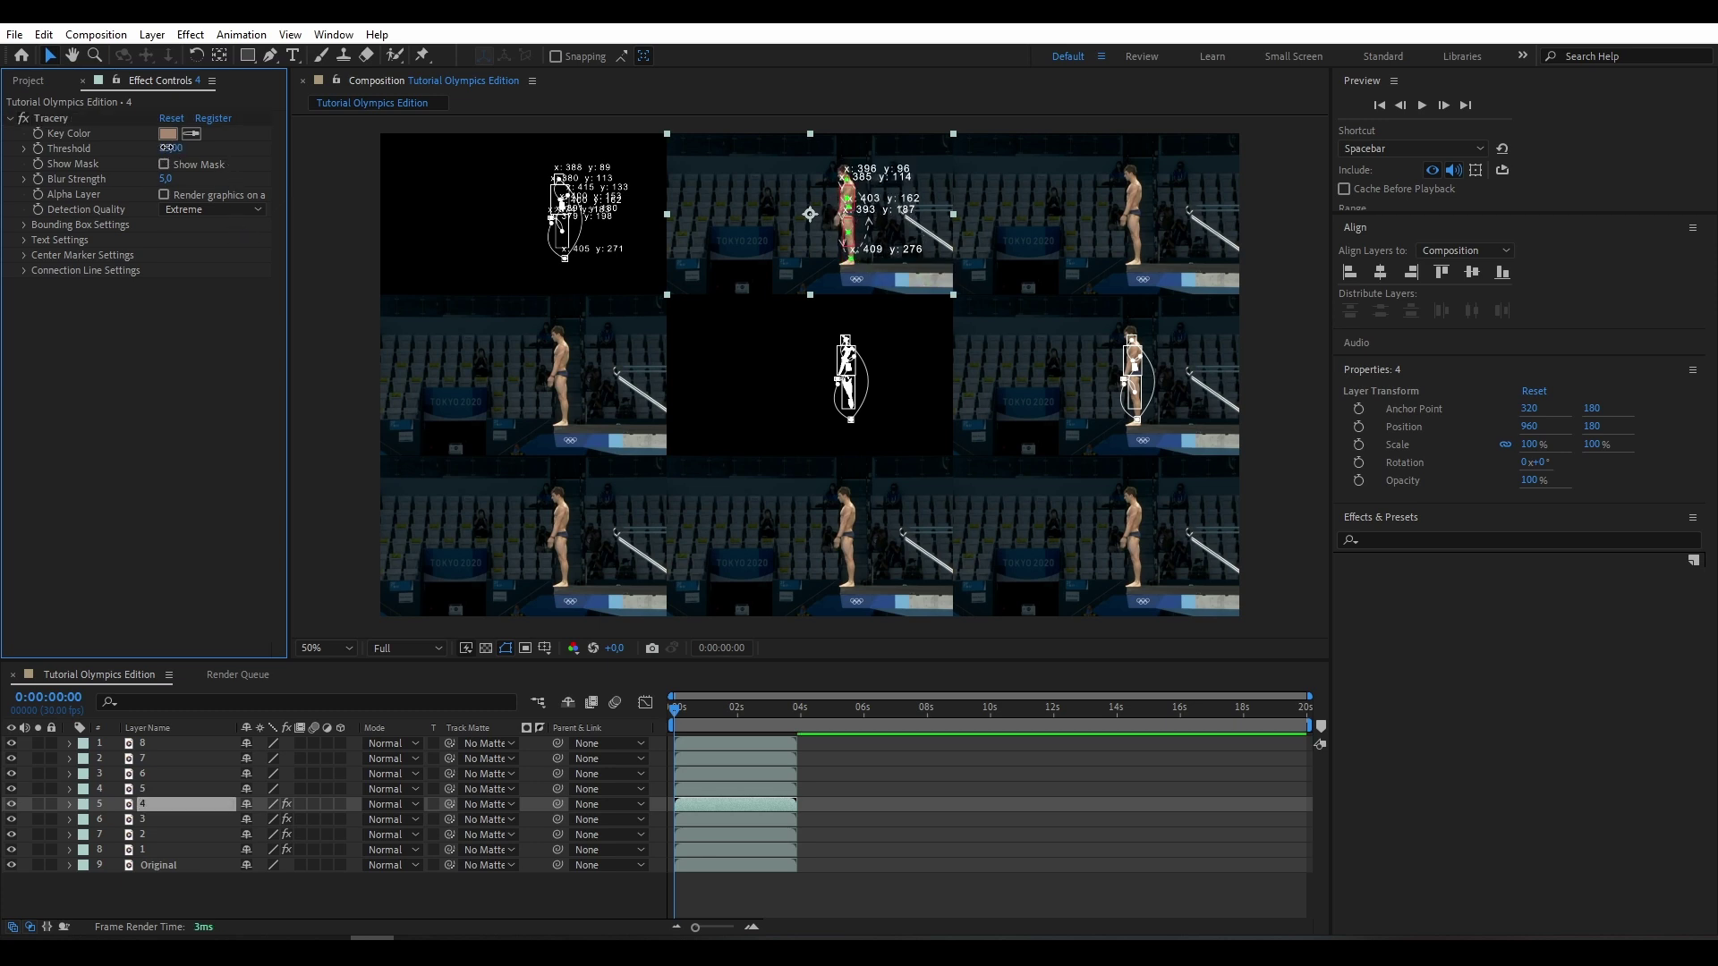
pyautogui.click(167, 148)
pyautogui.write('26')
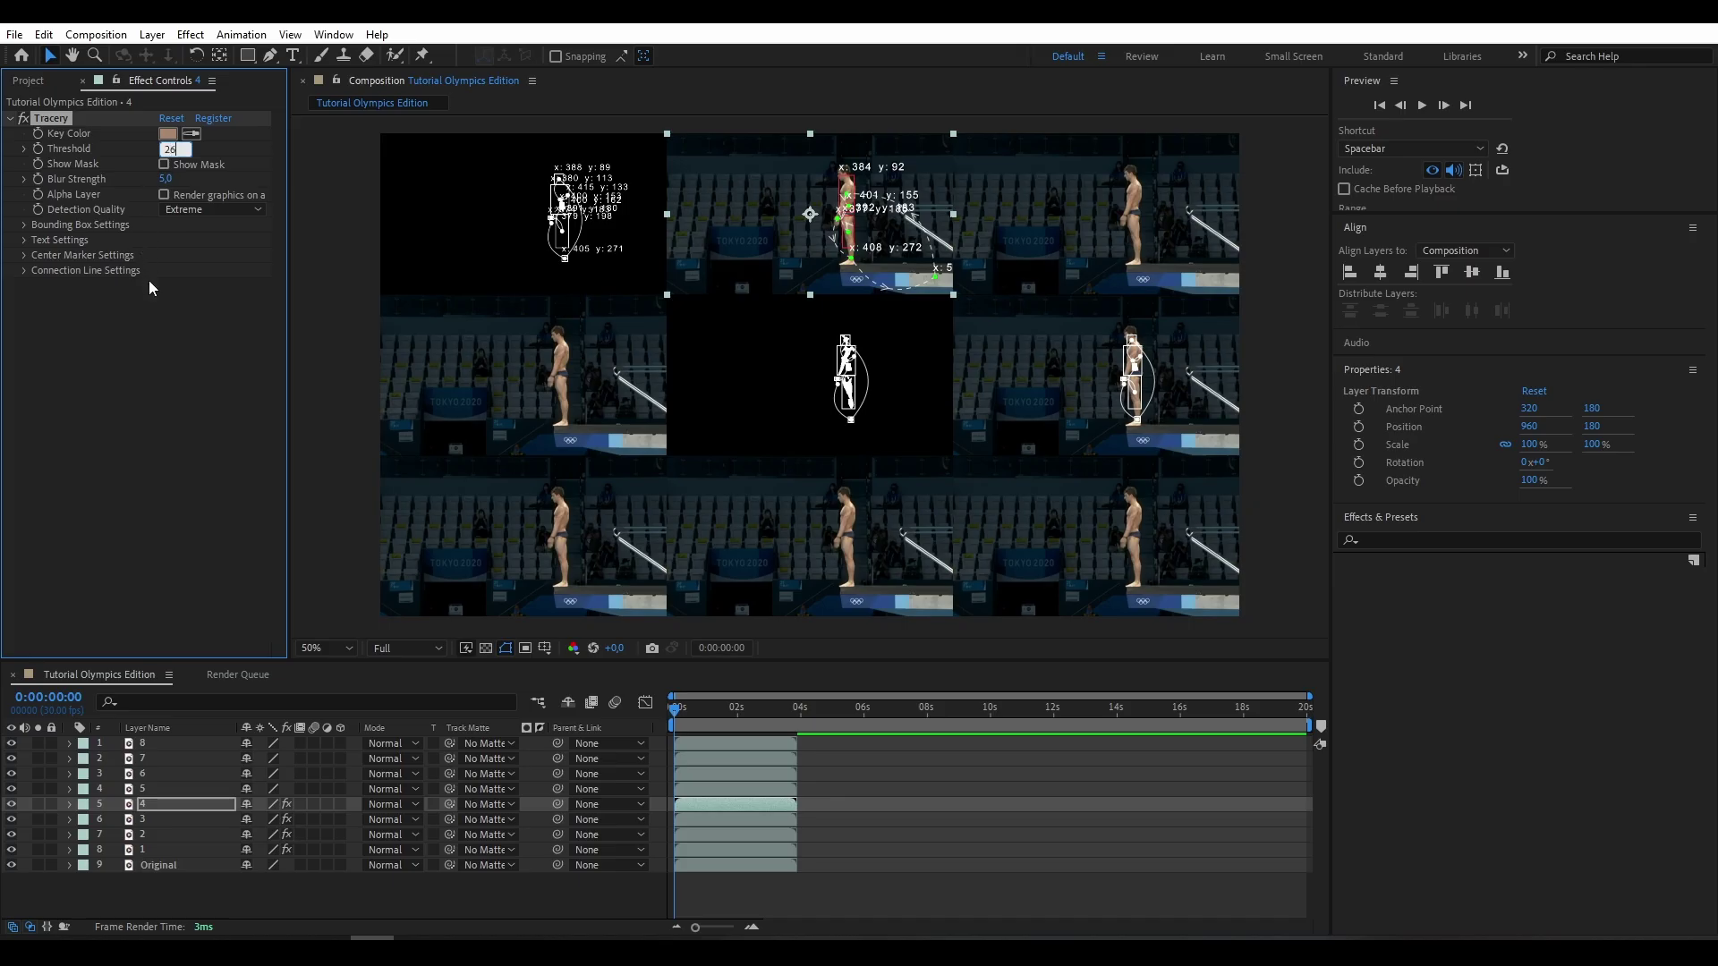
pyautogui.click(149, 280)
pyautogui.moveTo(162, 179); pyautogui.dragTo(73, 225)
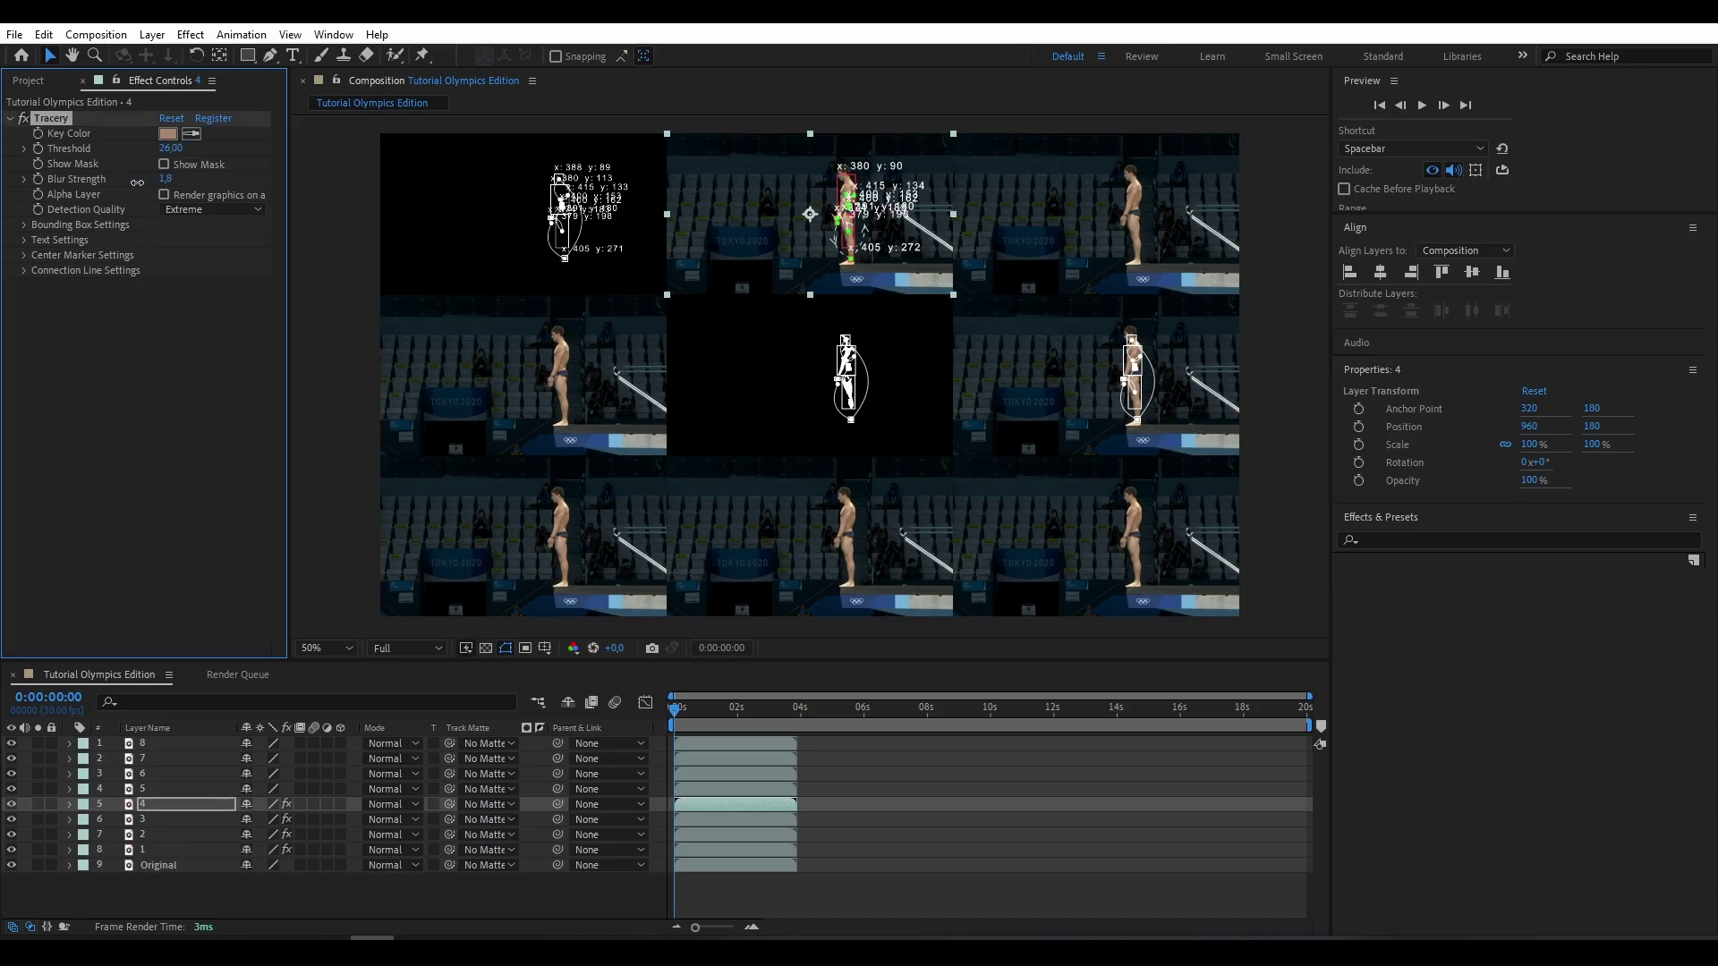
# Step: Set layer 4's bounding-box border colour to white
pyautogui.click(24, 225)
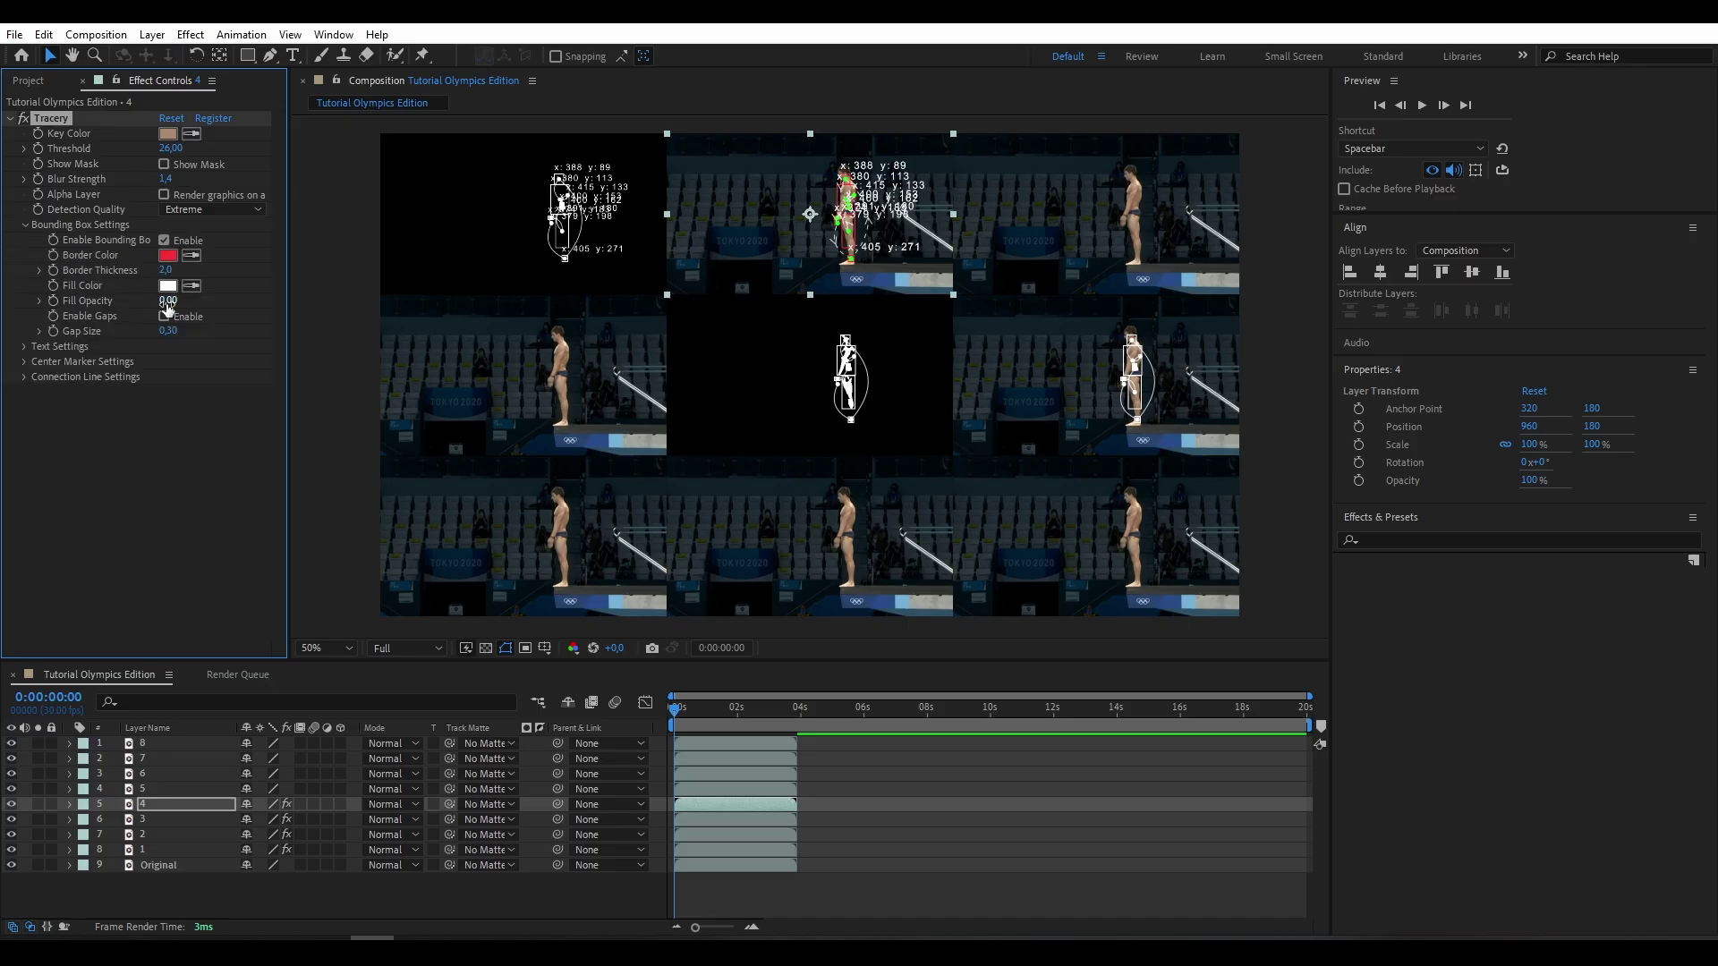
pyautogui.click(168, 255)
pyautogui.moveTo(537, 572); pyautogui.dragTo(385, 447)
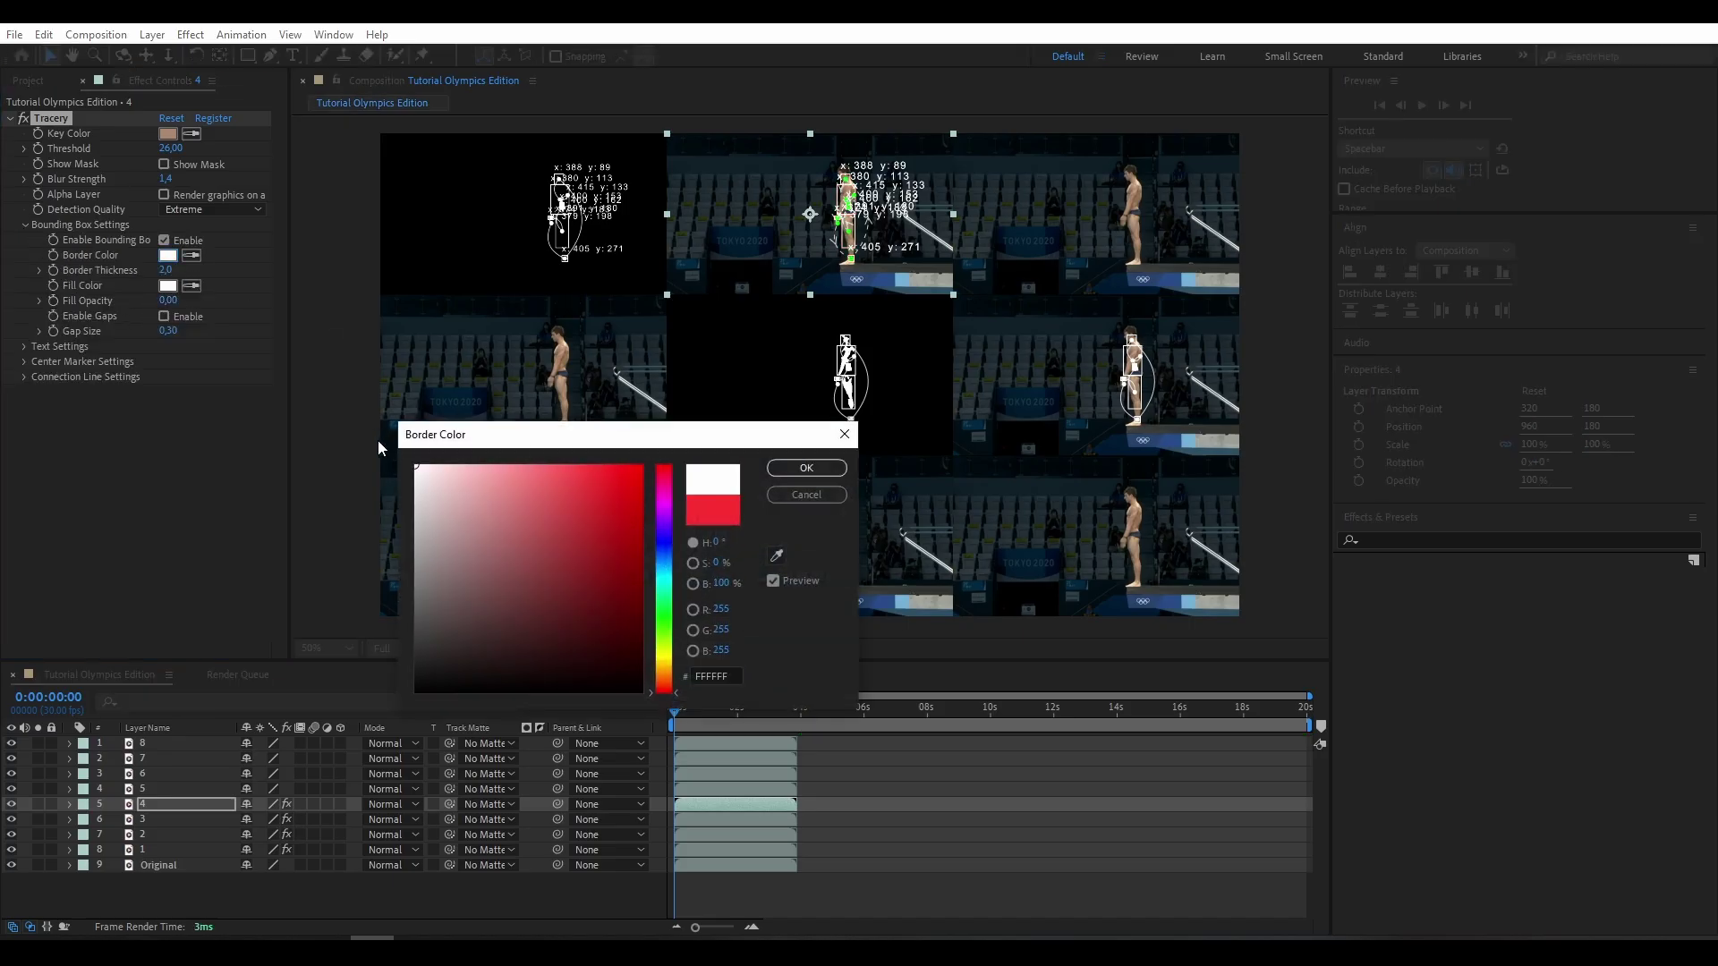
pyautogui.click(780, 476)
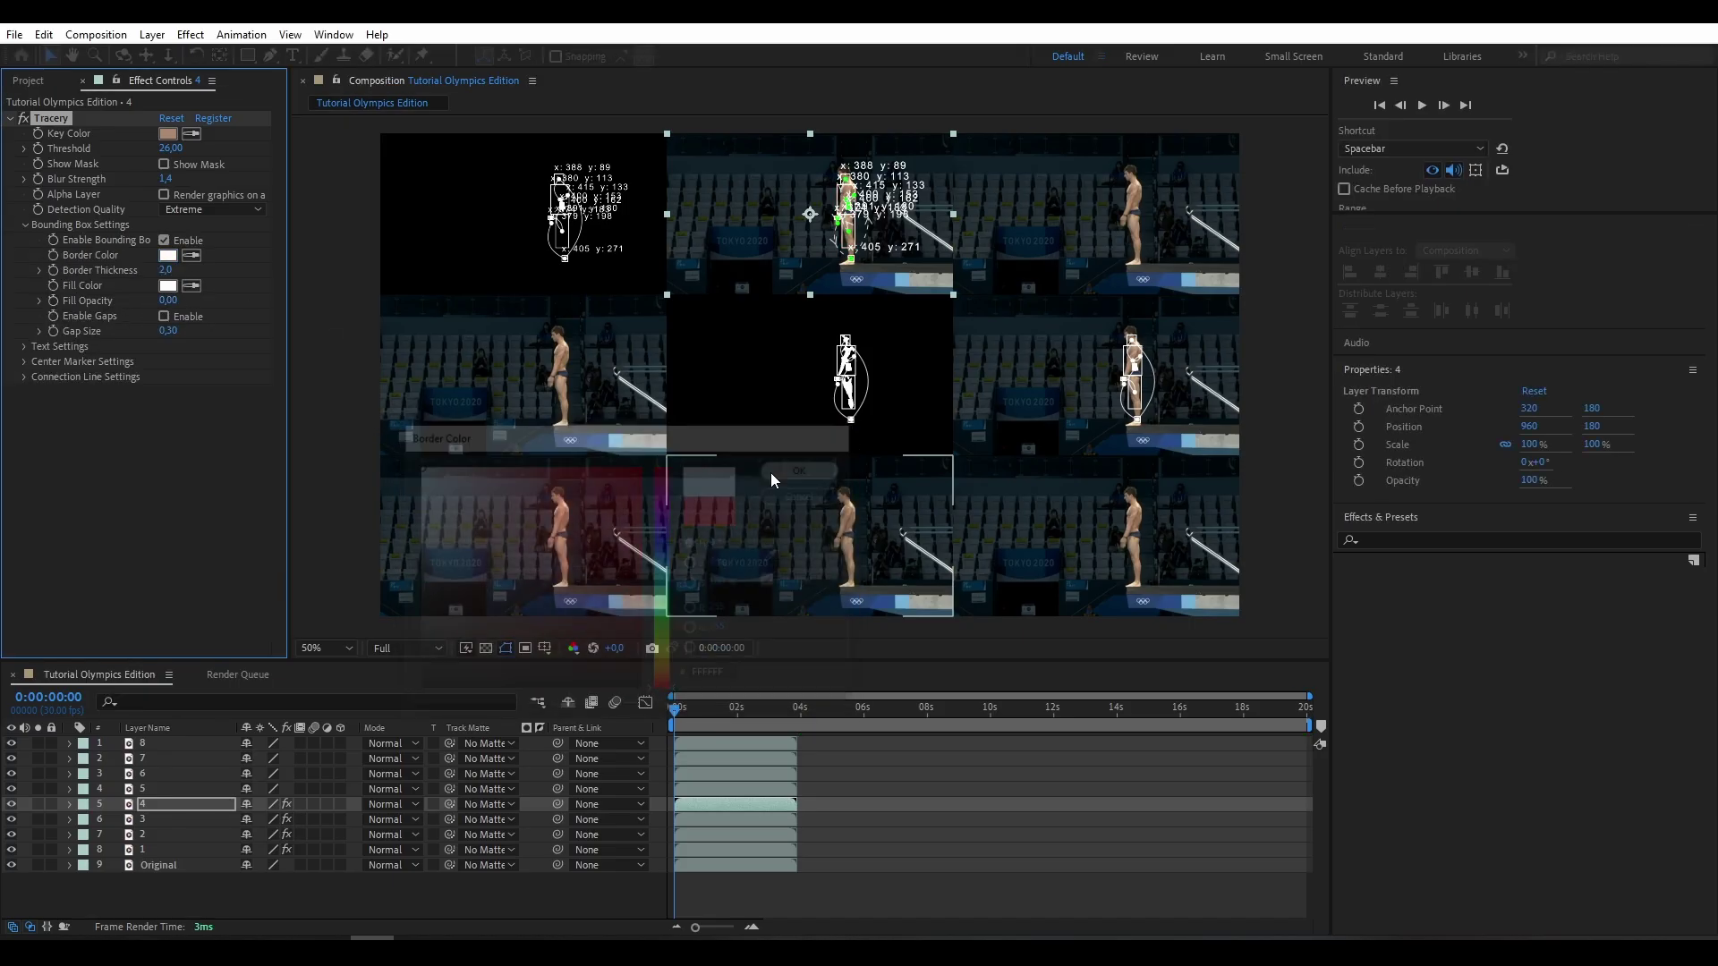
# Step: Give the box fill a light-blue colour, 24B3E2, and raise its fill opacity
pyautogui.click(167, 286)
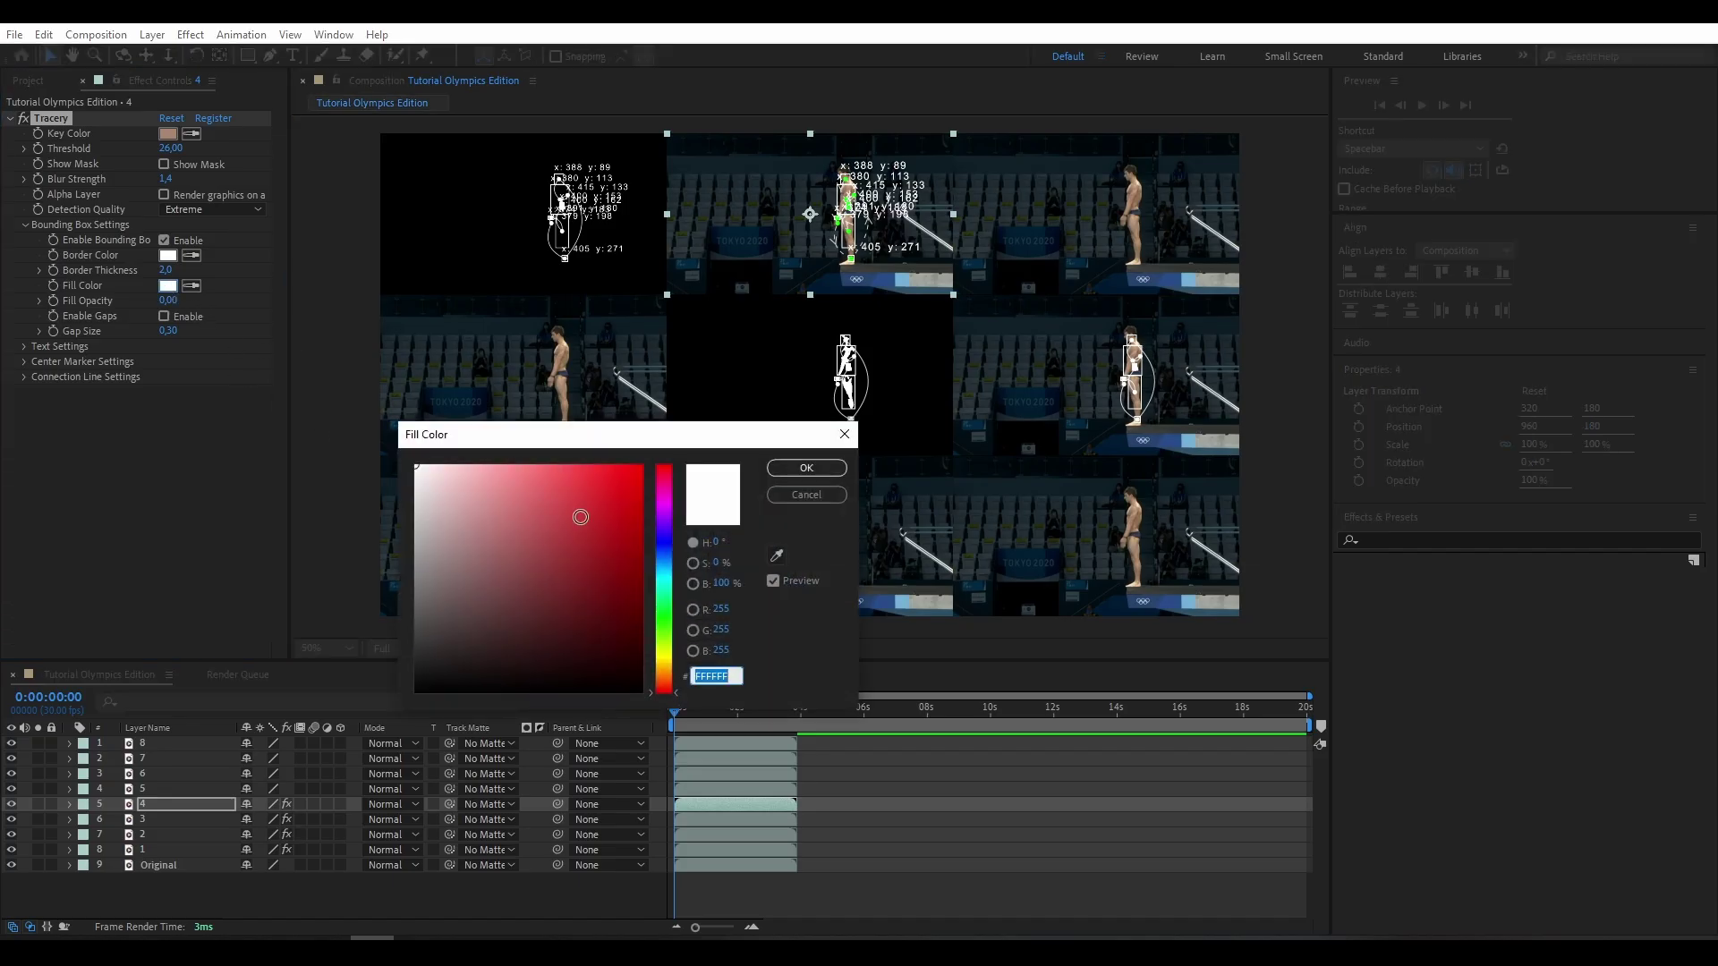
pyautogui.moveTo(660, 551); pyautogui.dragTo(606, 491)
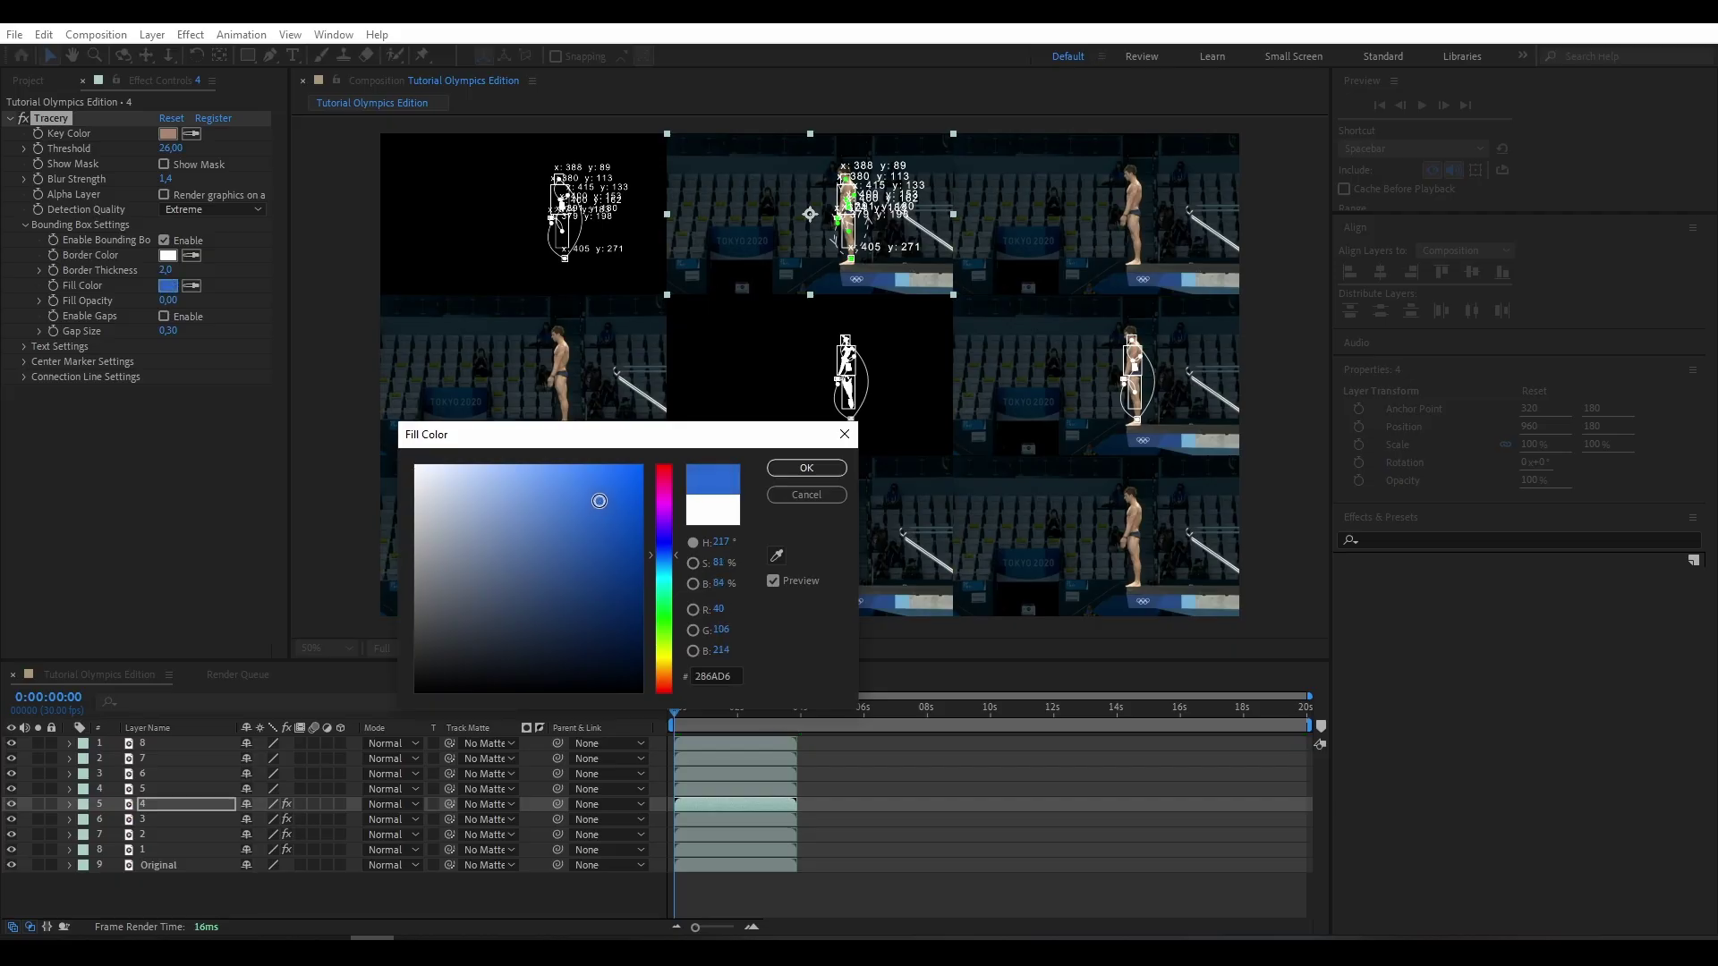
pyautogui.click(791, 474)
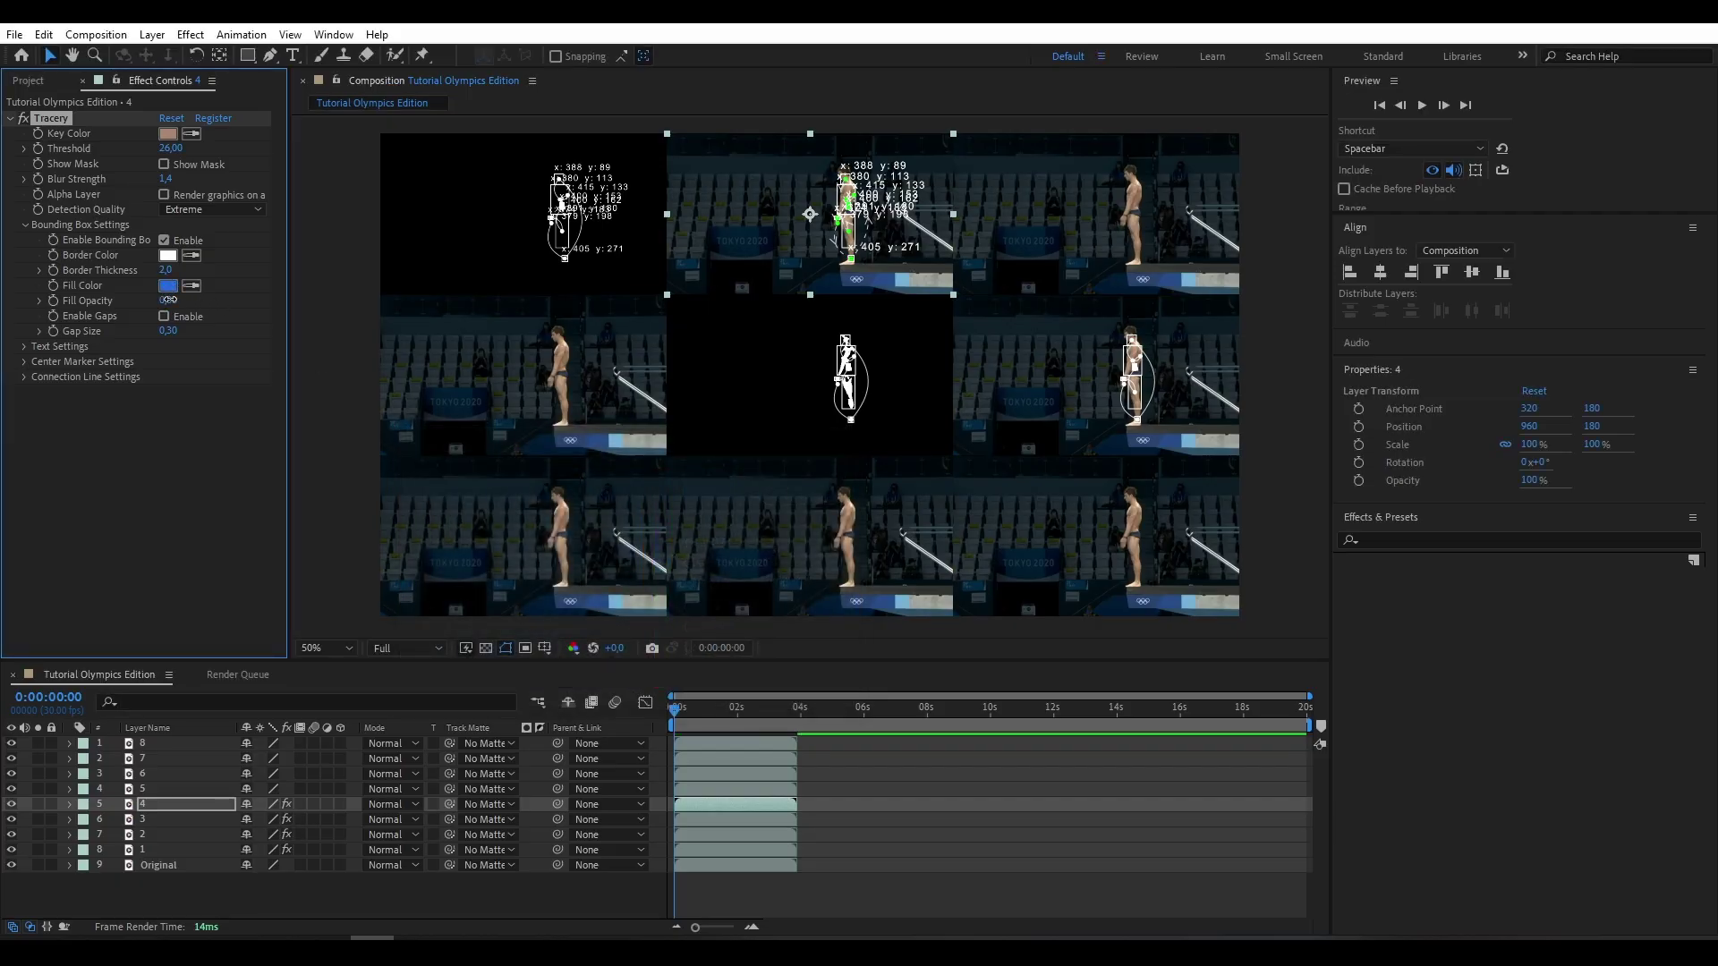
pyautogui.moveTo(168, 300); pyautogui.dragTo(212, 304)
pyautogui.click(168, 286)
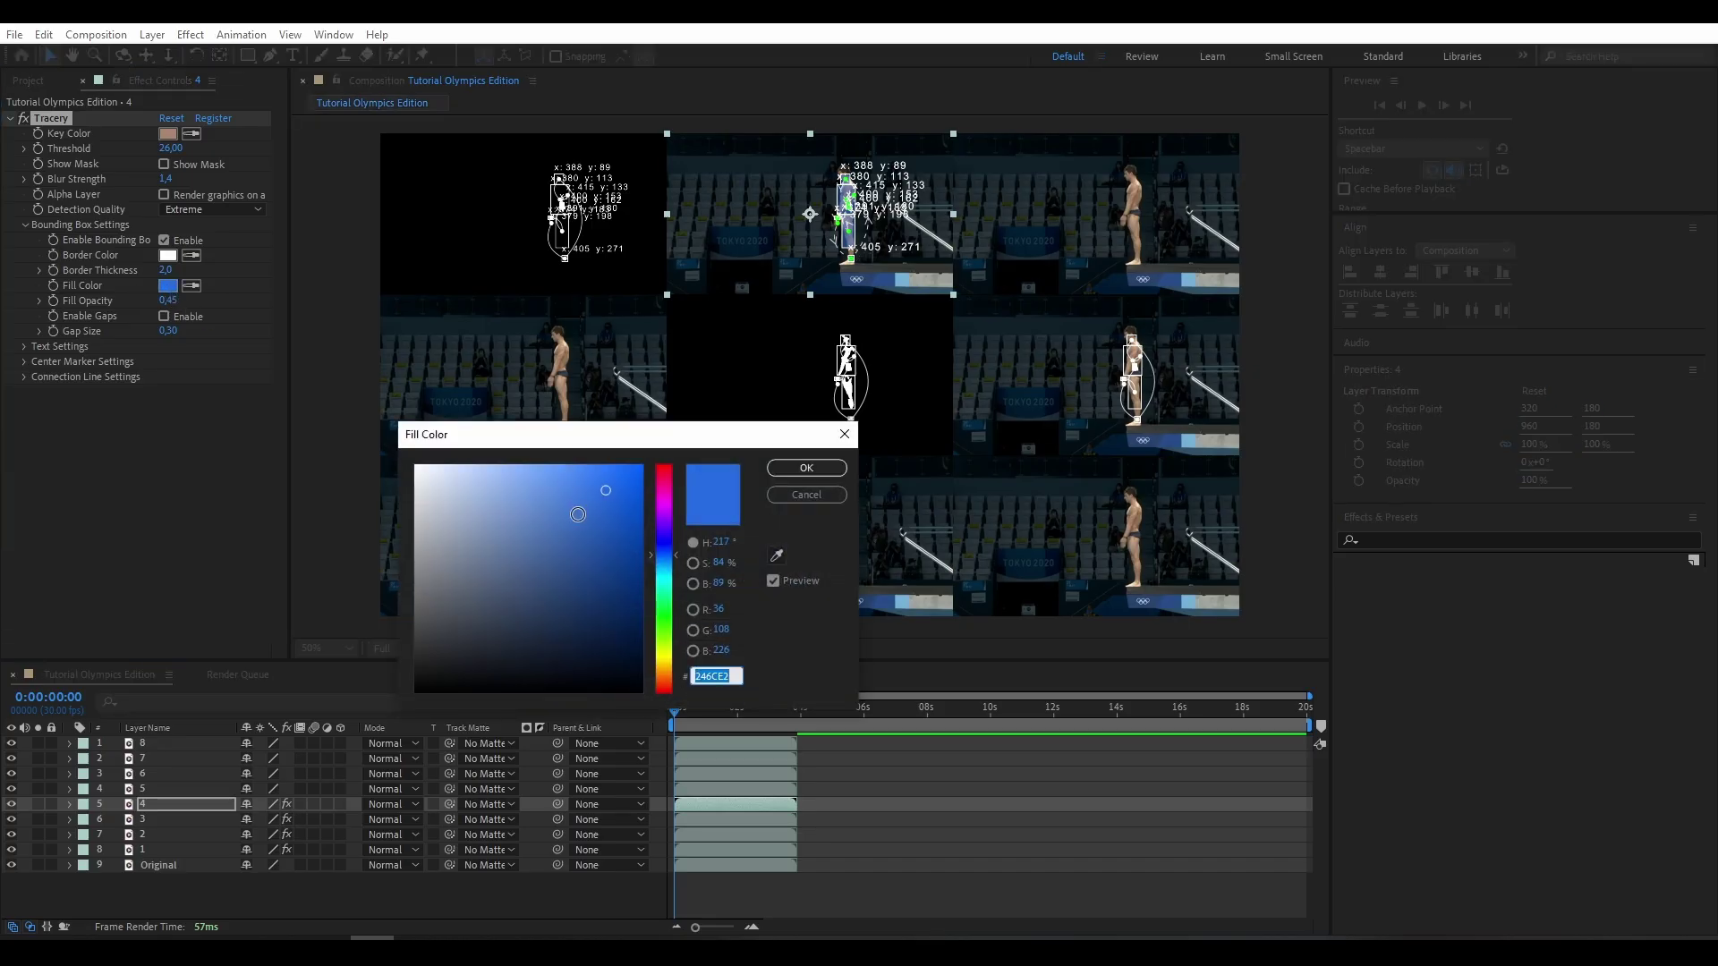
pyautogui.moveTo(663, 648)
pyautogui.mouseDown()
pyautogui.moveTo(659, 527)
pyautogui.moveTo(666, 575)
pyautogui.mouseUp()
pyautogui.click(804, 471)
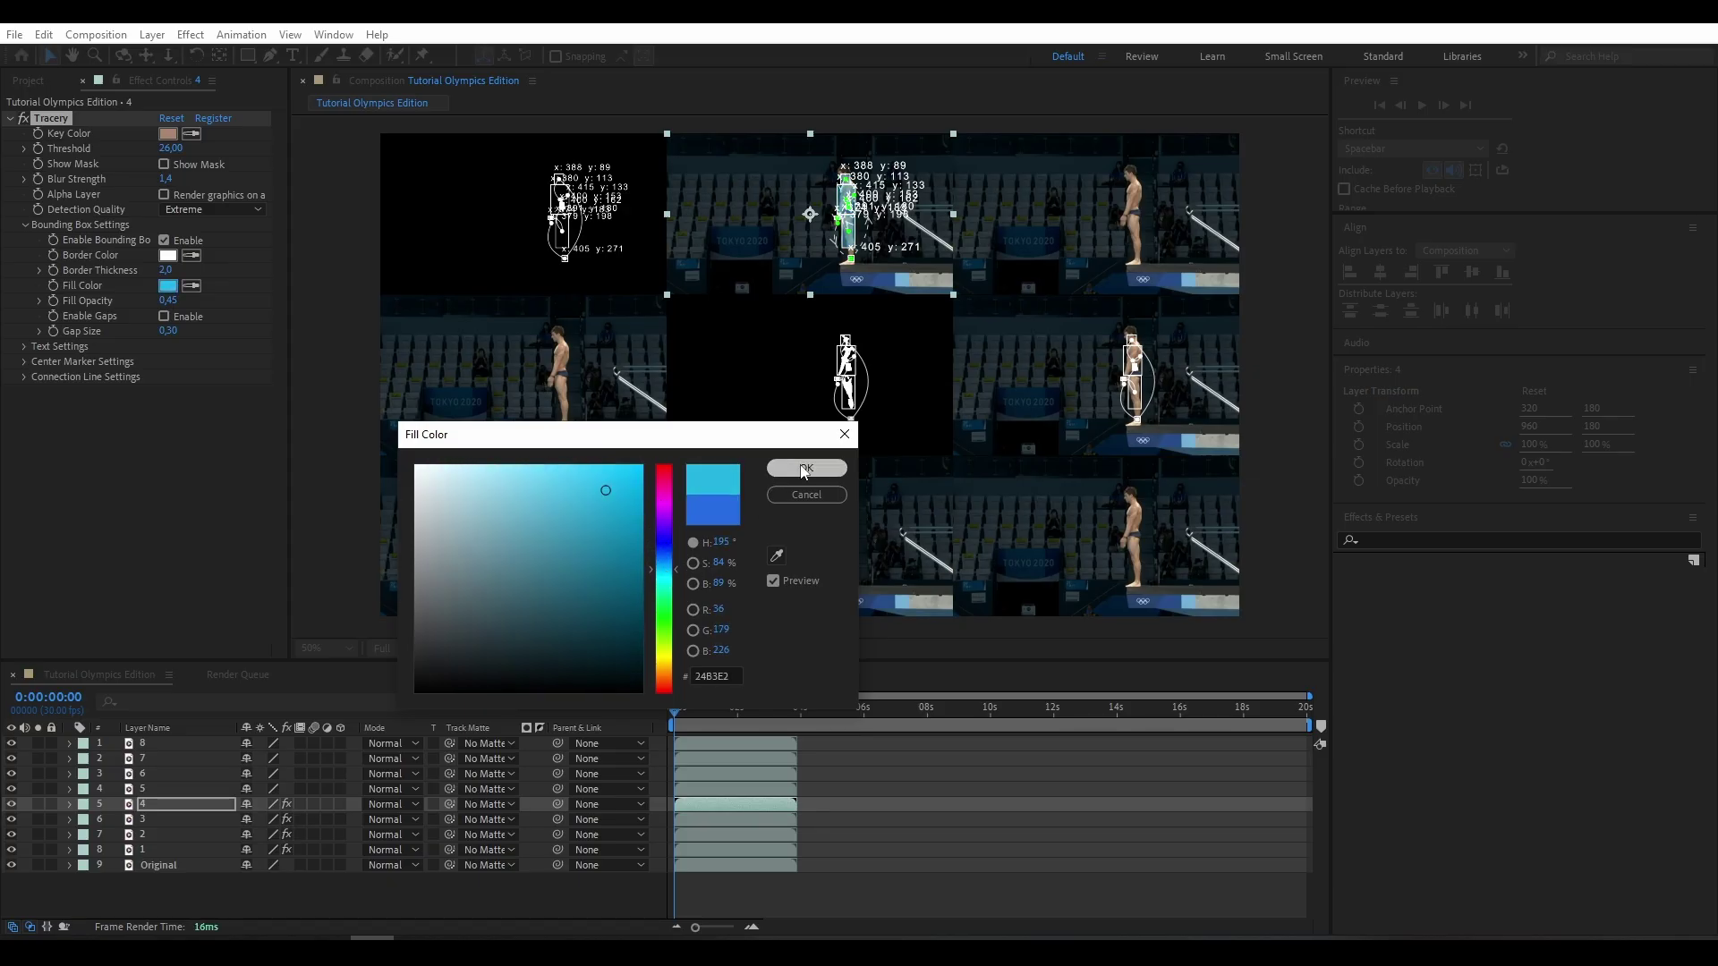
# Step: Shrink the coordinate label font scale and set the centre markers to white
pyautogui.click(24, 348)
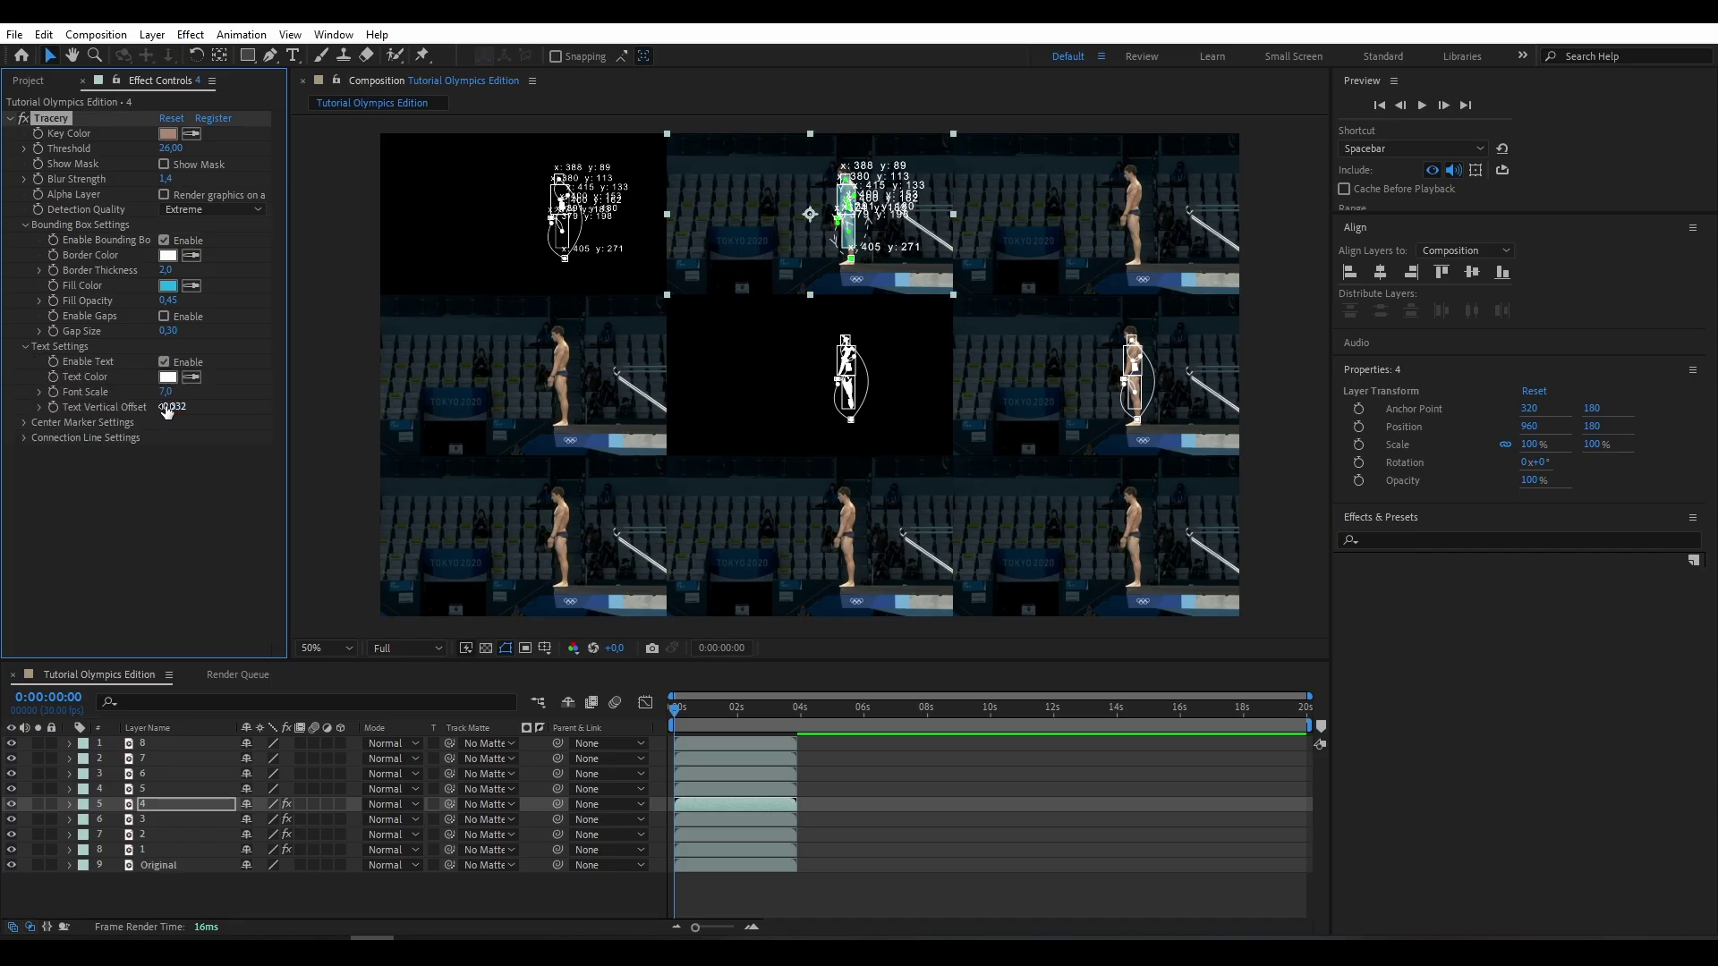
pyautogui.moveTo(162, 394); pyautogui.dragTo(153, 397)
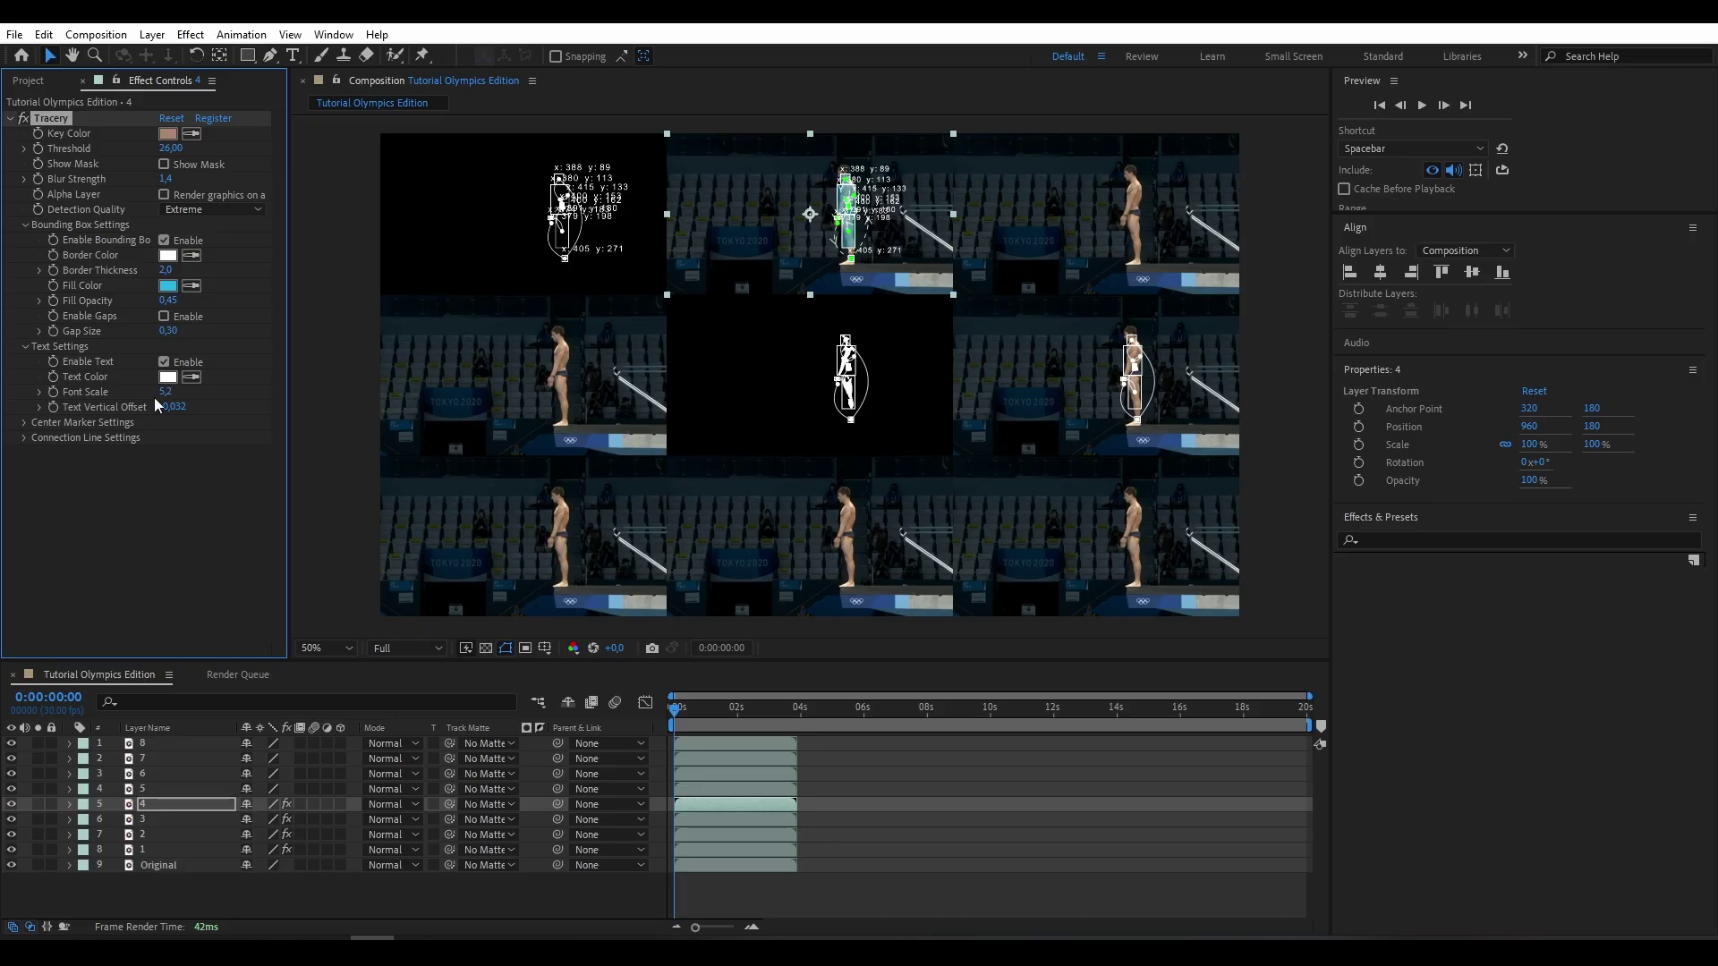
pyautogui.click(24, 423)
pyautogui.click(168, 468)
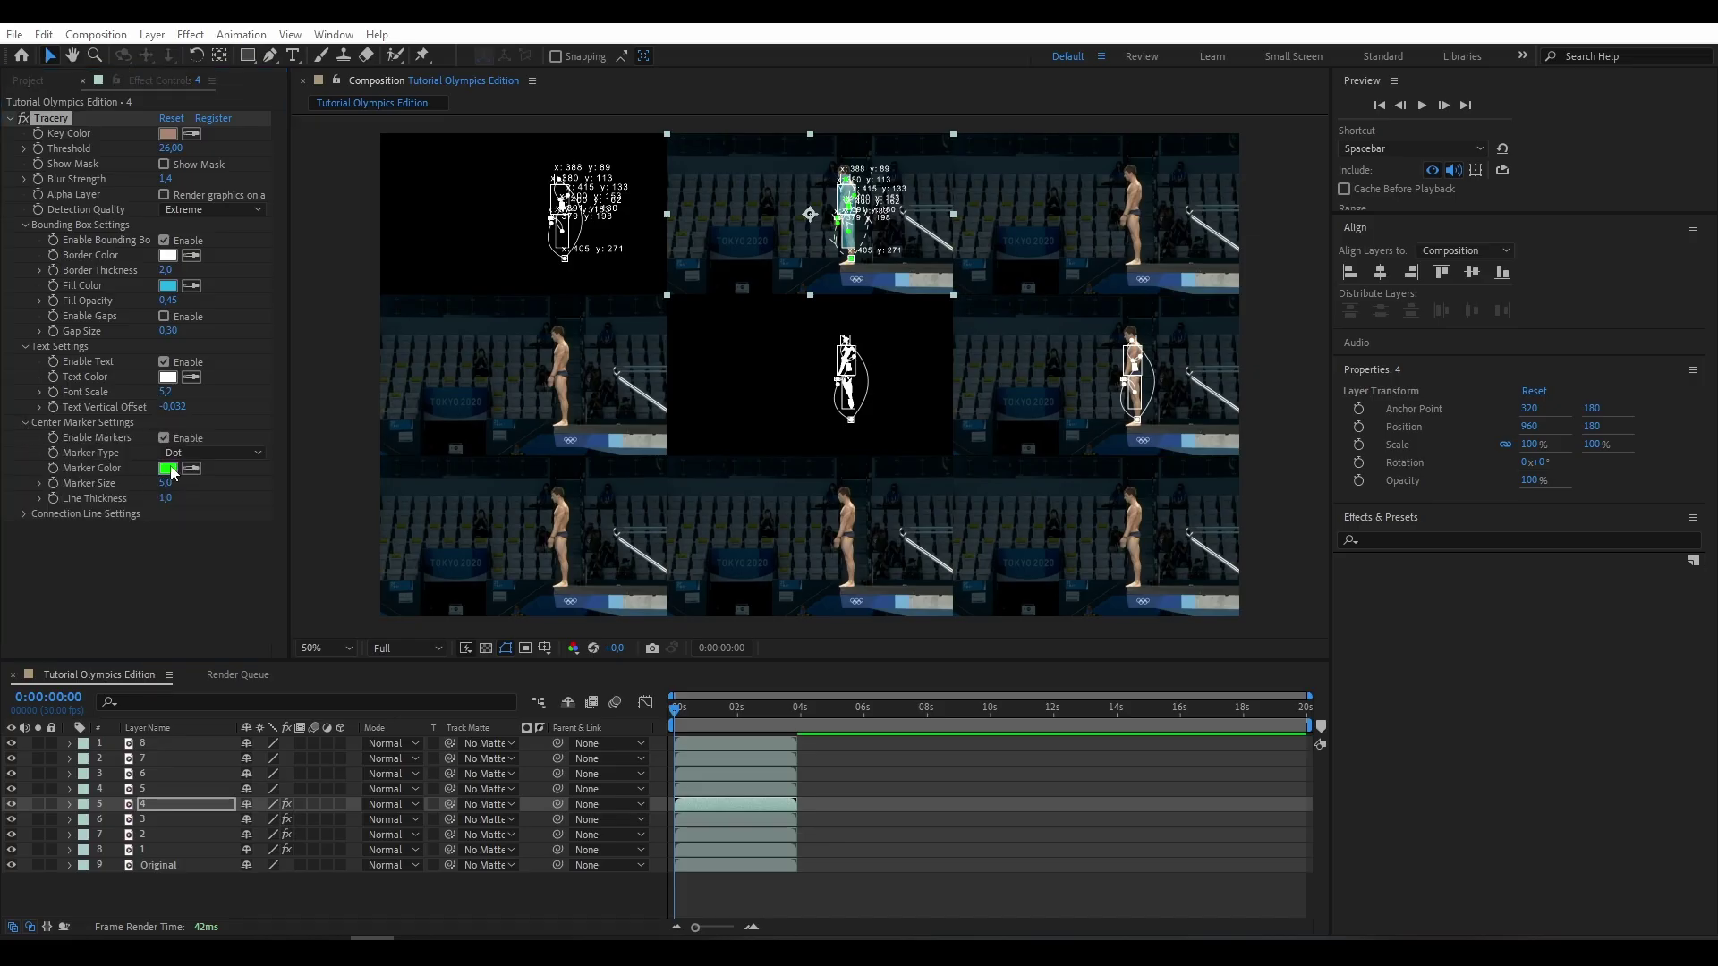
pyautogui.moveTo(495, 525); pyautogui.dragTo(394, 446)
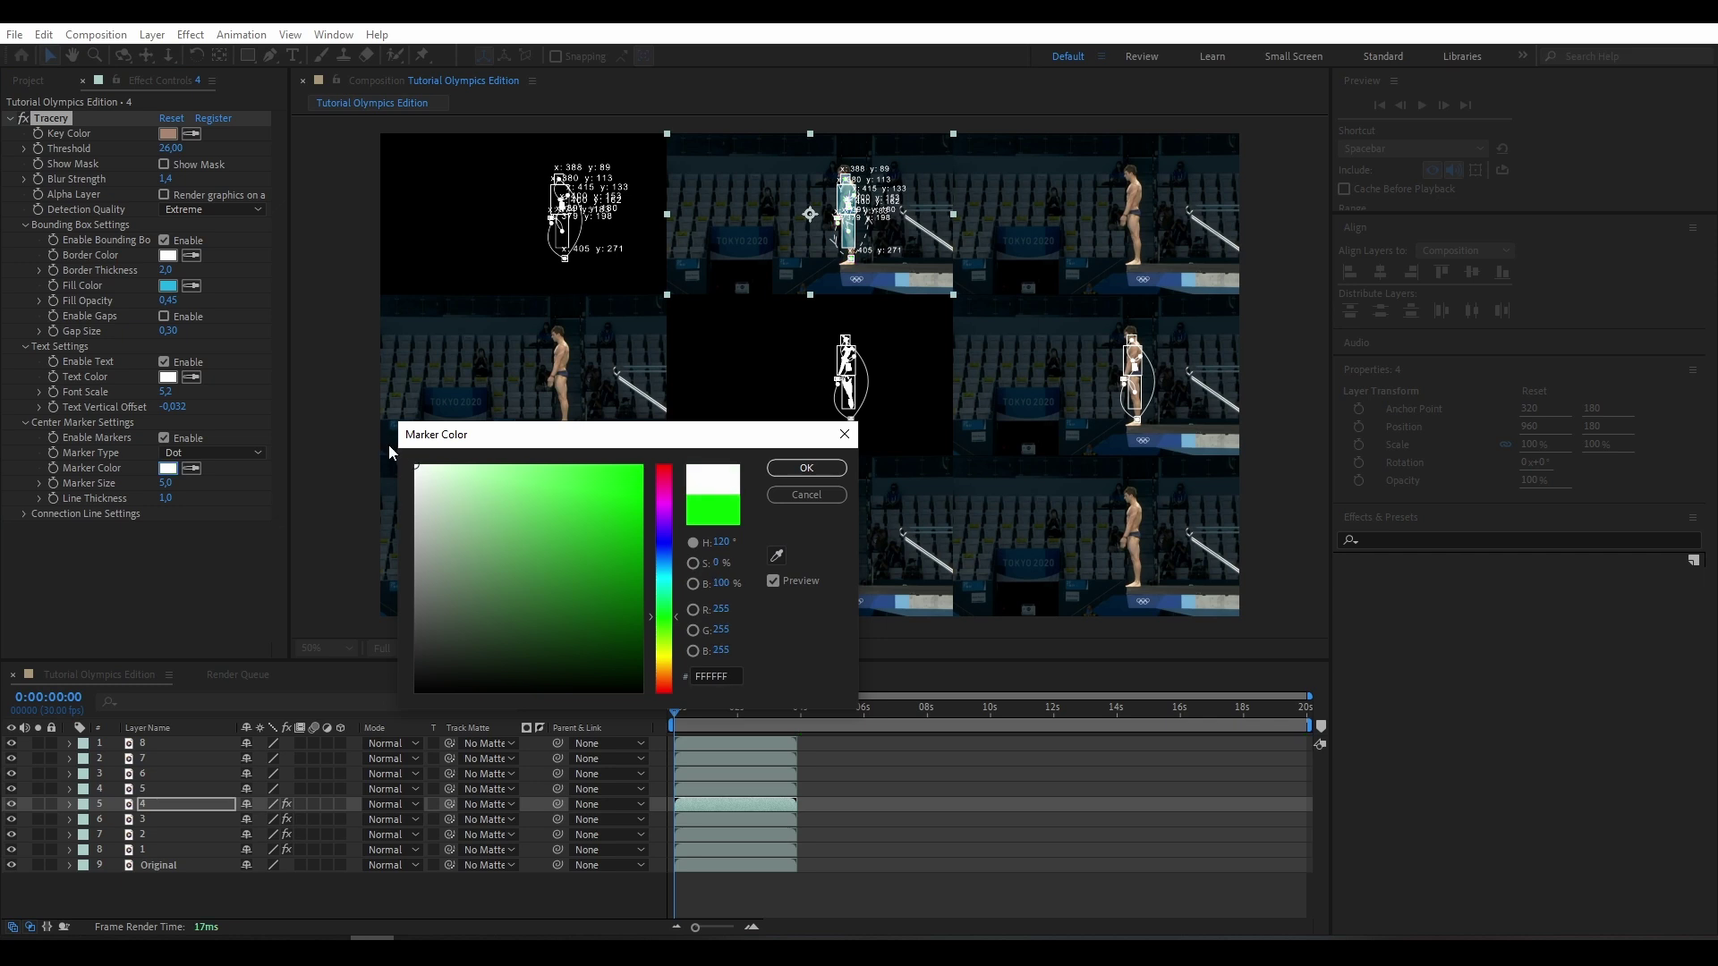
pyautogui.click(805, 469)
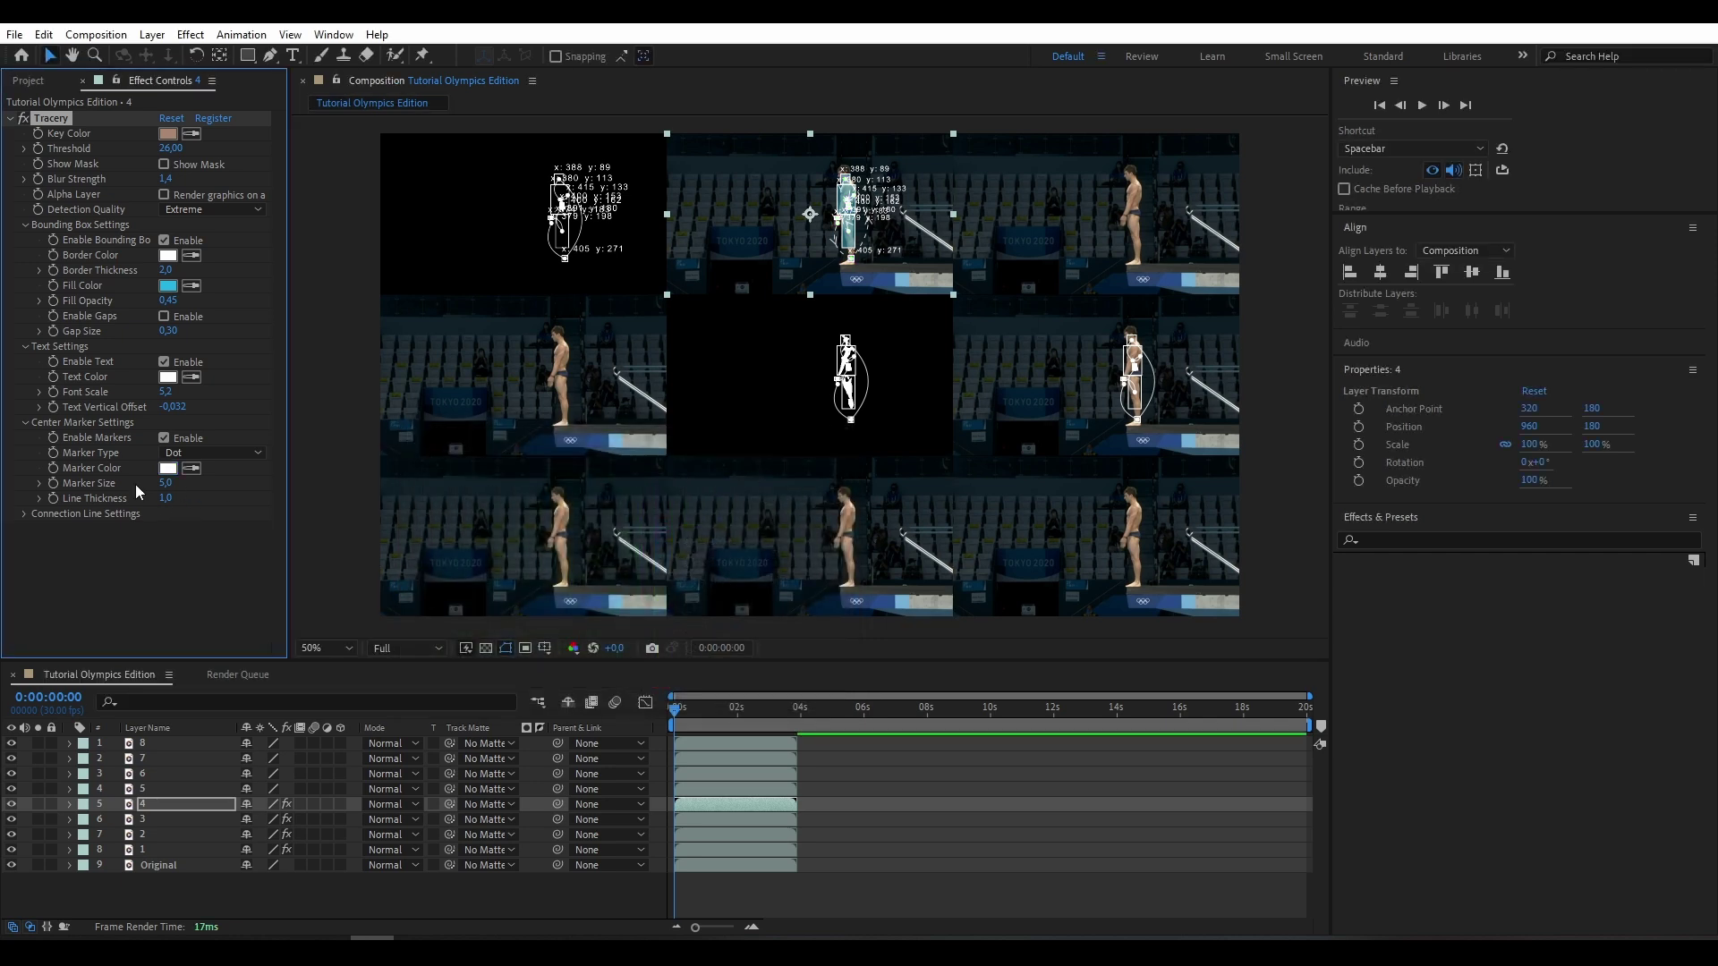
# Step: Turn on arrows for the connection lines, check a later frame, and collapse Tracery
pyautogui.click(24, 513)
pyautogui.scroll(-1, 189, 619)
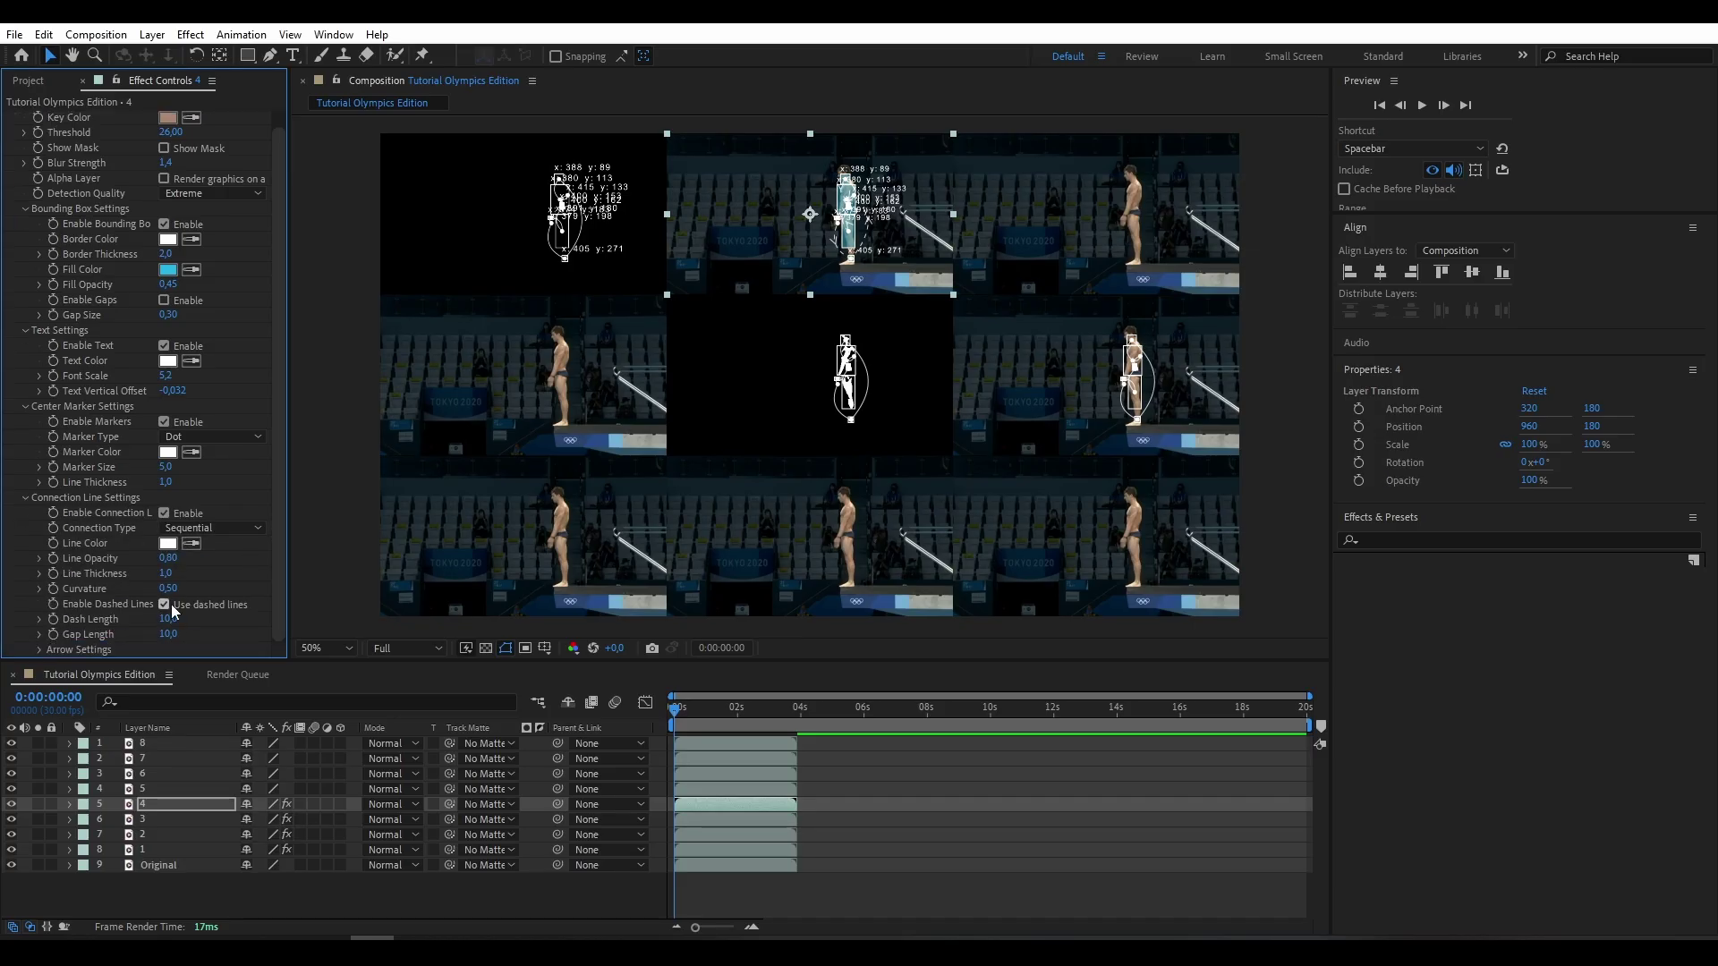
pyautogui.click(38, 649)
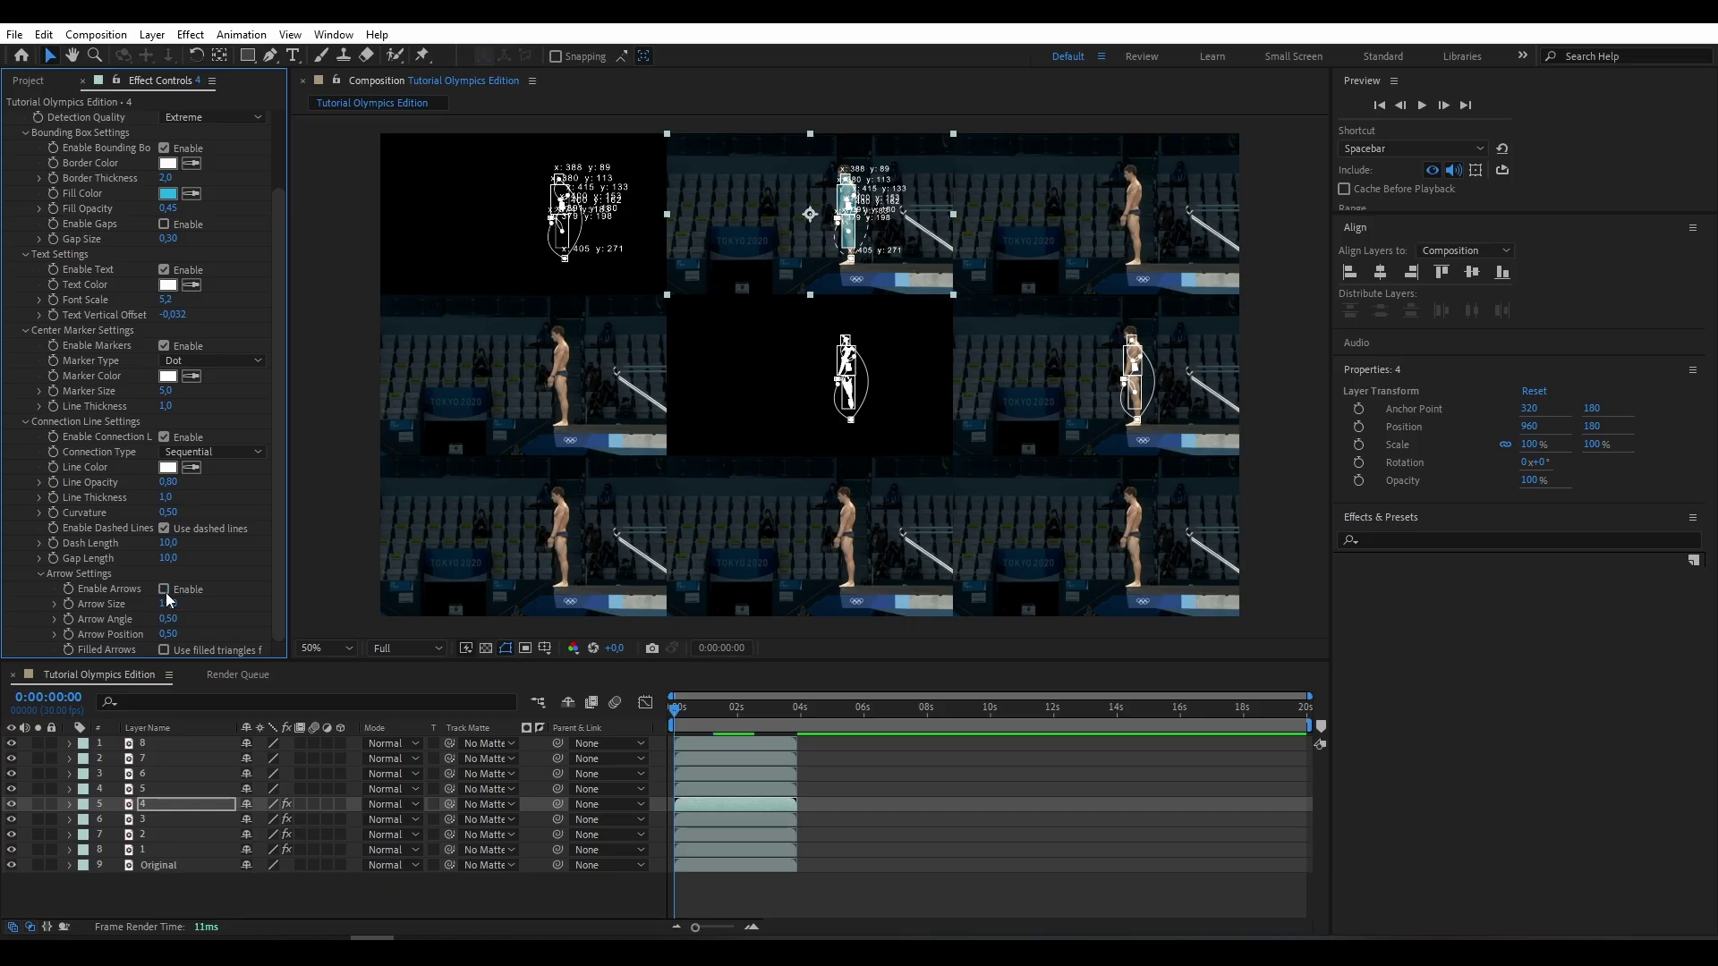
pyautogui.click(165, 591)
pyautogui.moveTo(689, 715)
pyautogui.mouseDown()
pyautogui.moveTo(755, 712)
pyautogui.moveTo(671, 714)
pyautogui.mouseUp()
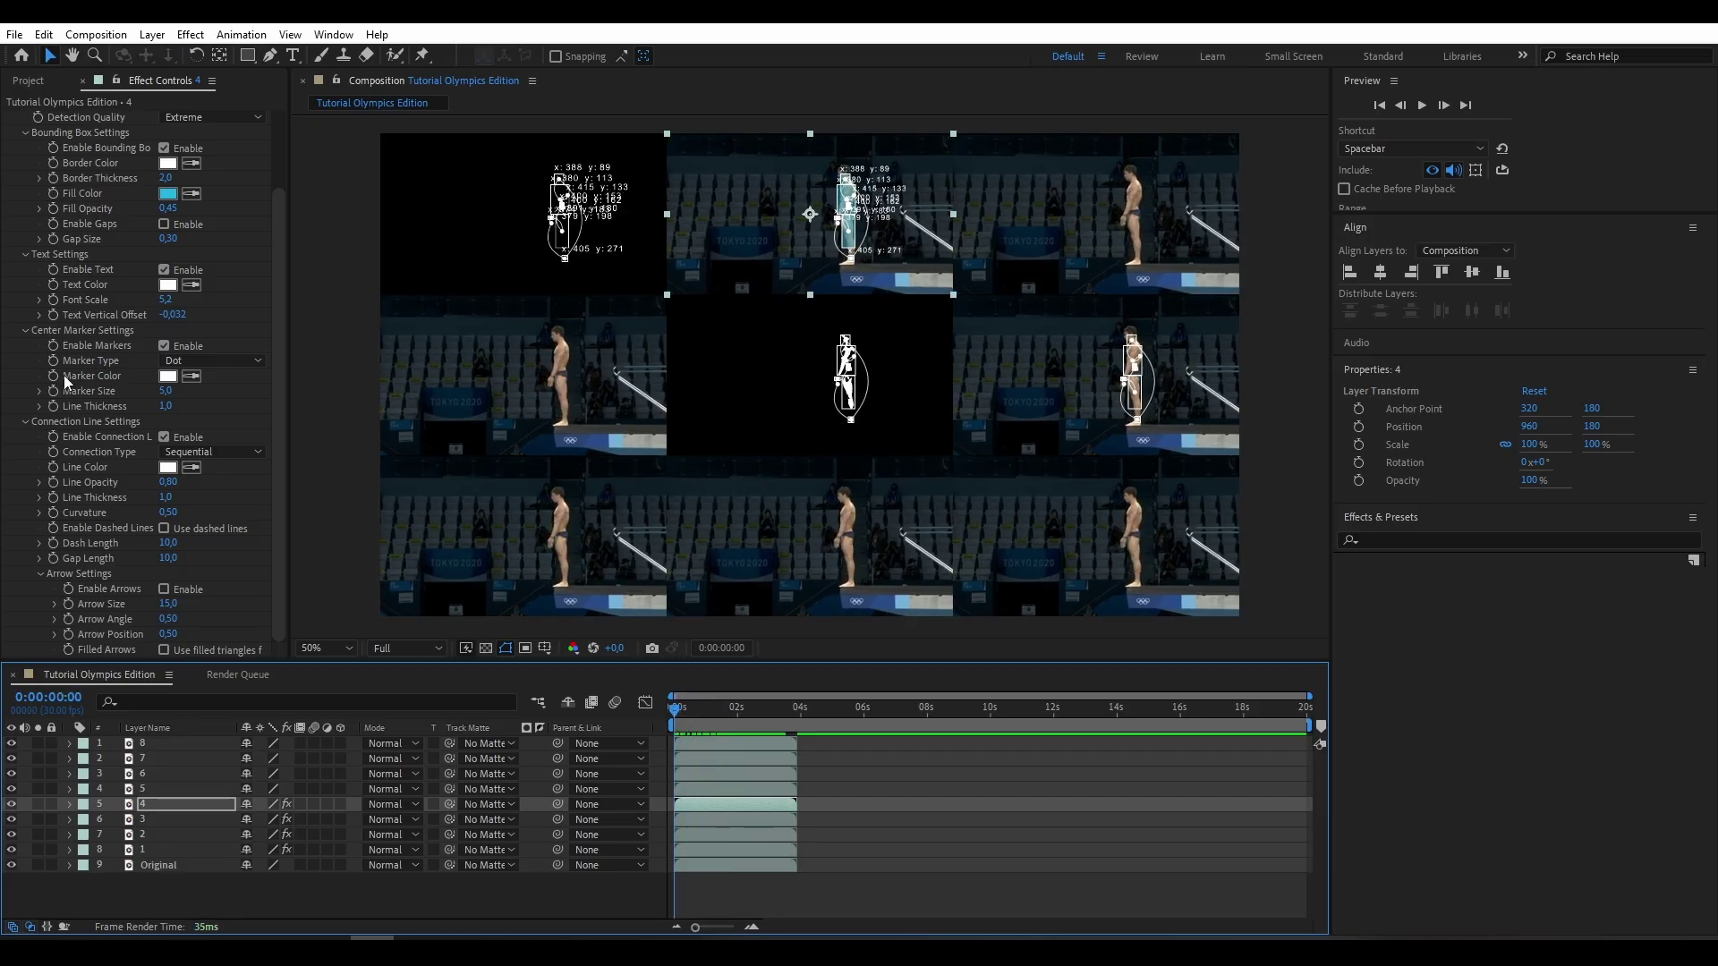
pyautogui.scroll(3, 84, 341)
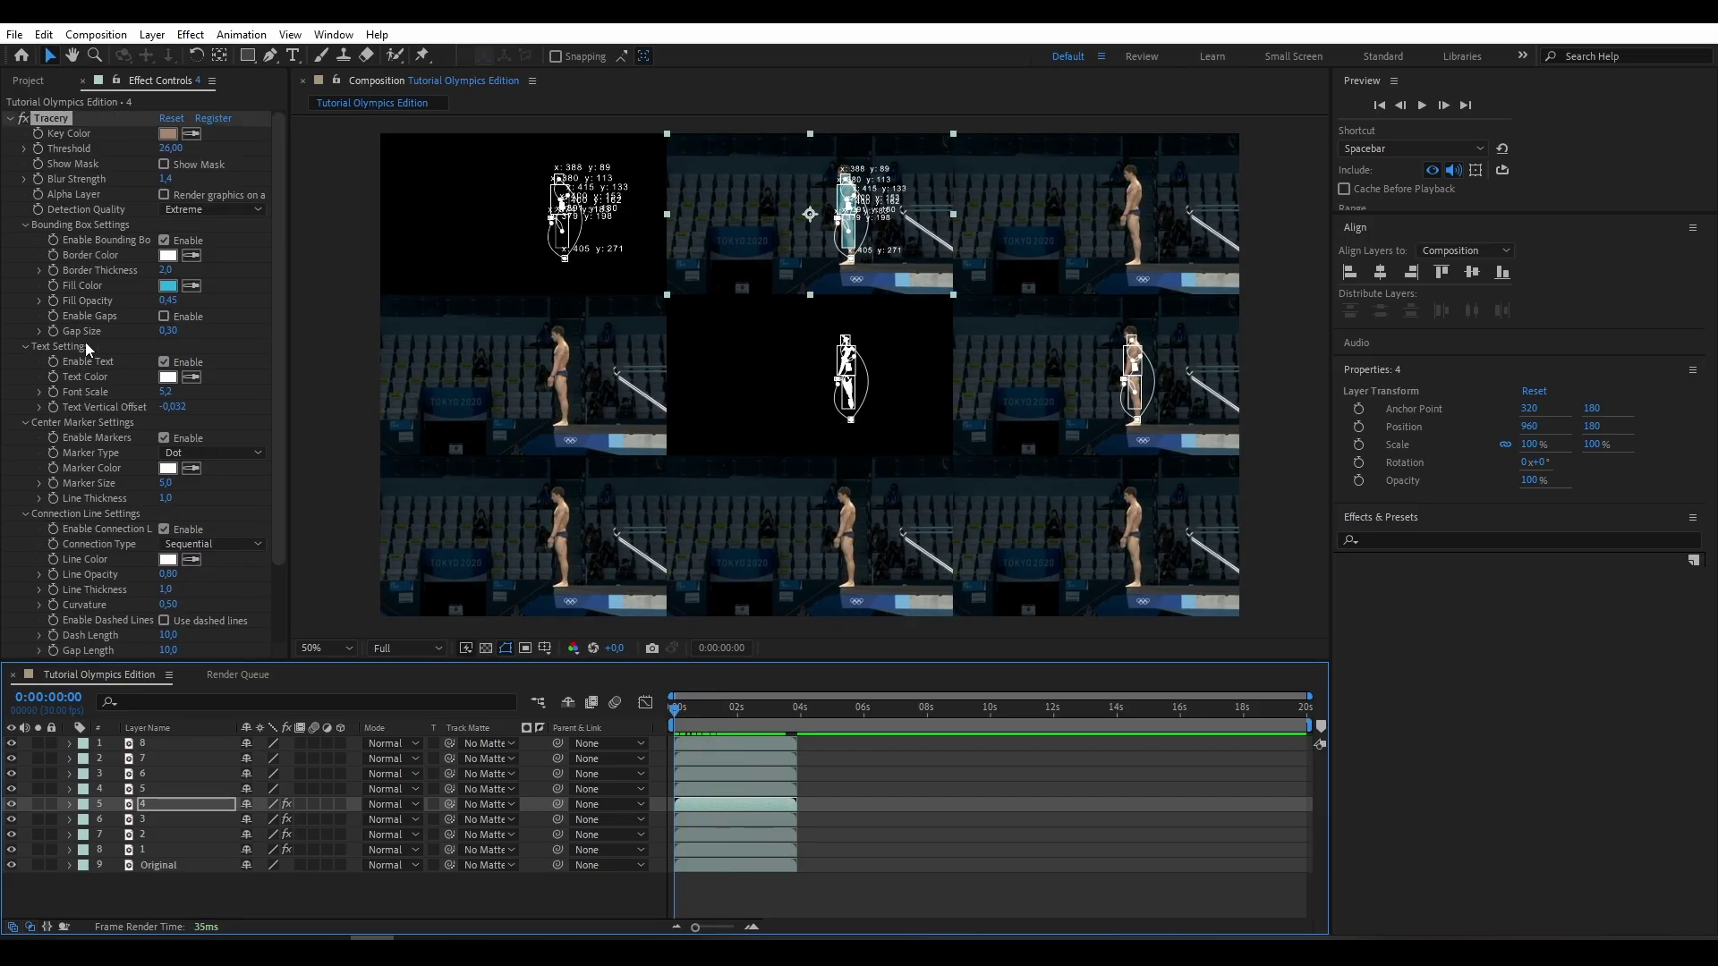
pyautogui.click(10, 118)
# Step: Apply Vision to layer 5 with the Precise model detecting only Person
pyautogui.click(1103, 217)
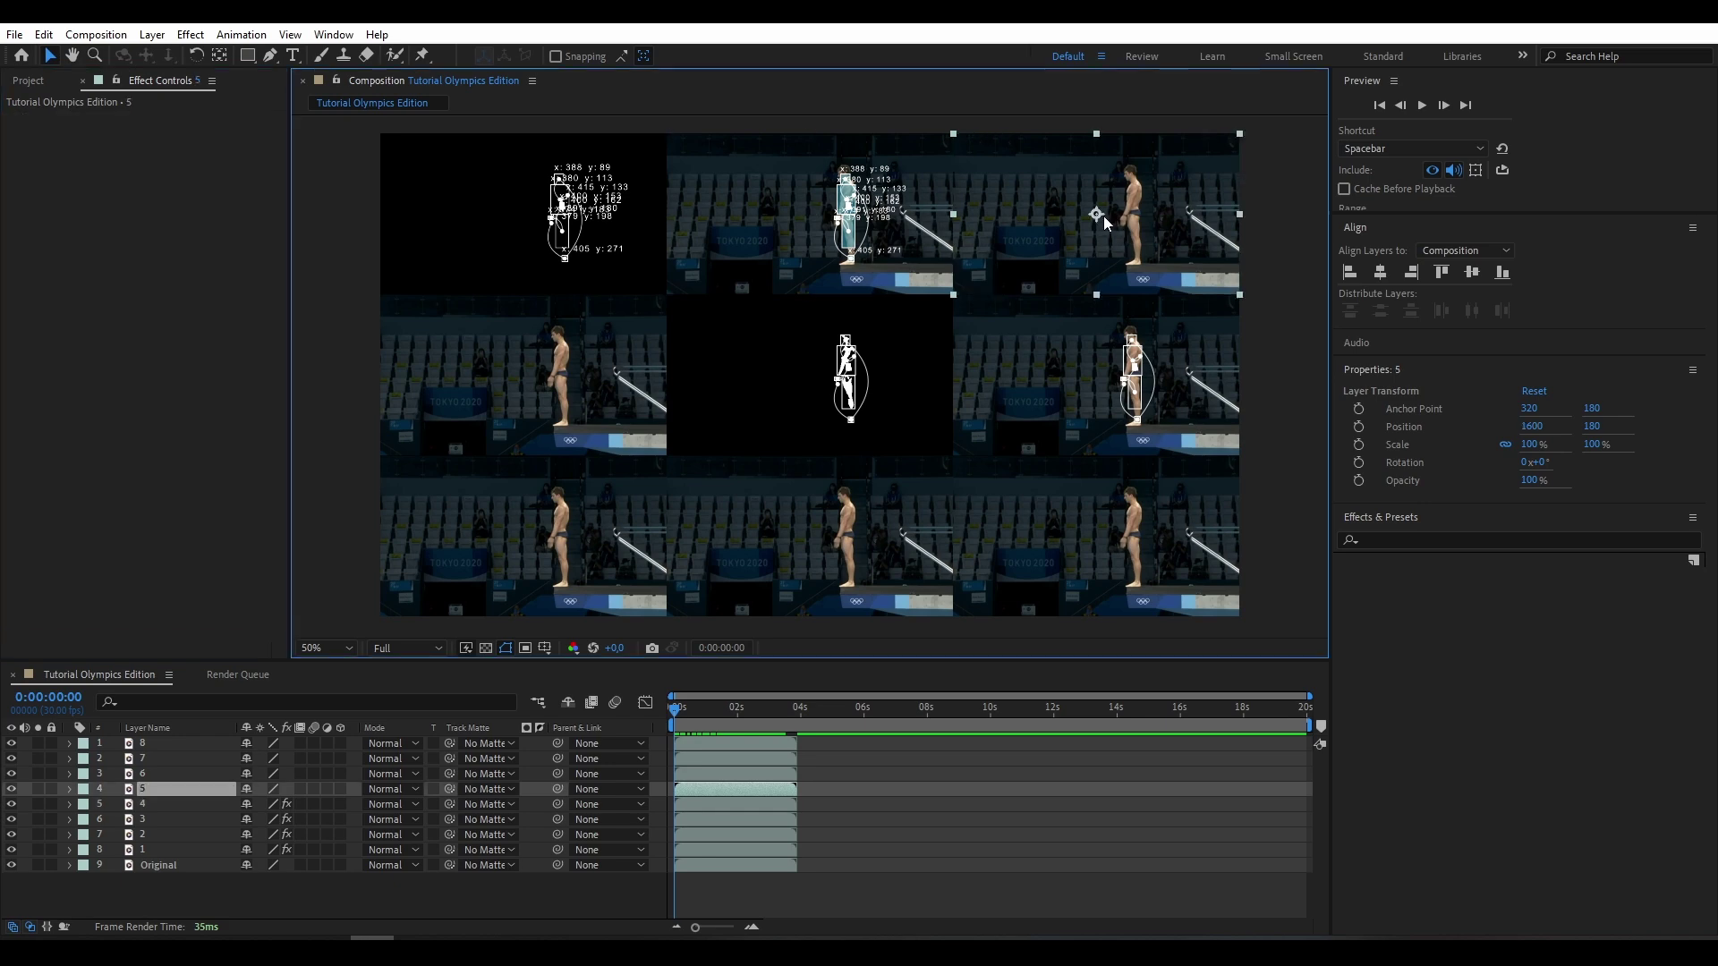
pyautogui.click(191, 34)
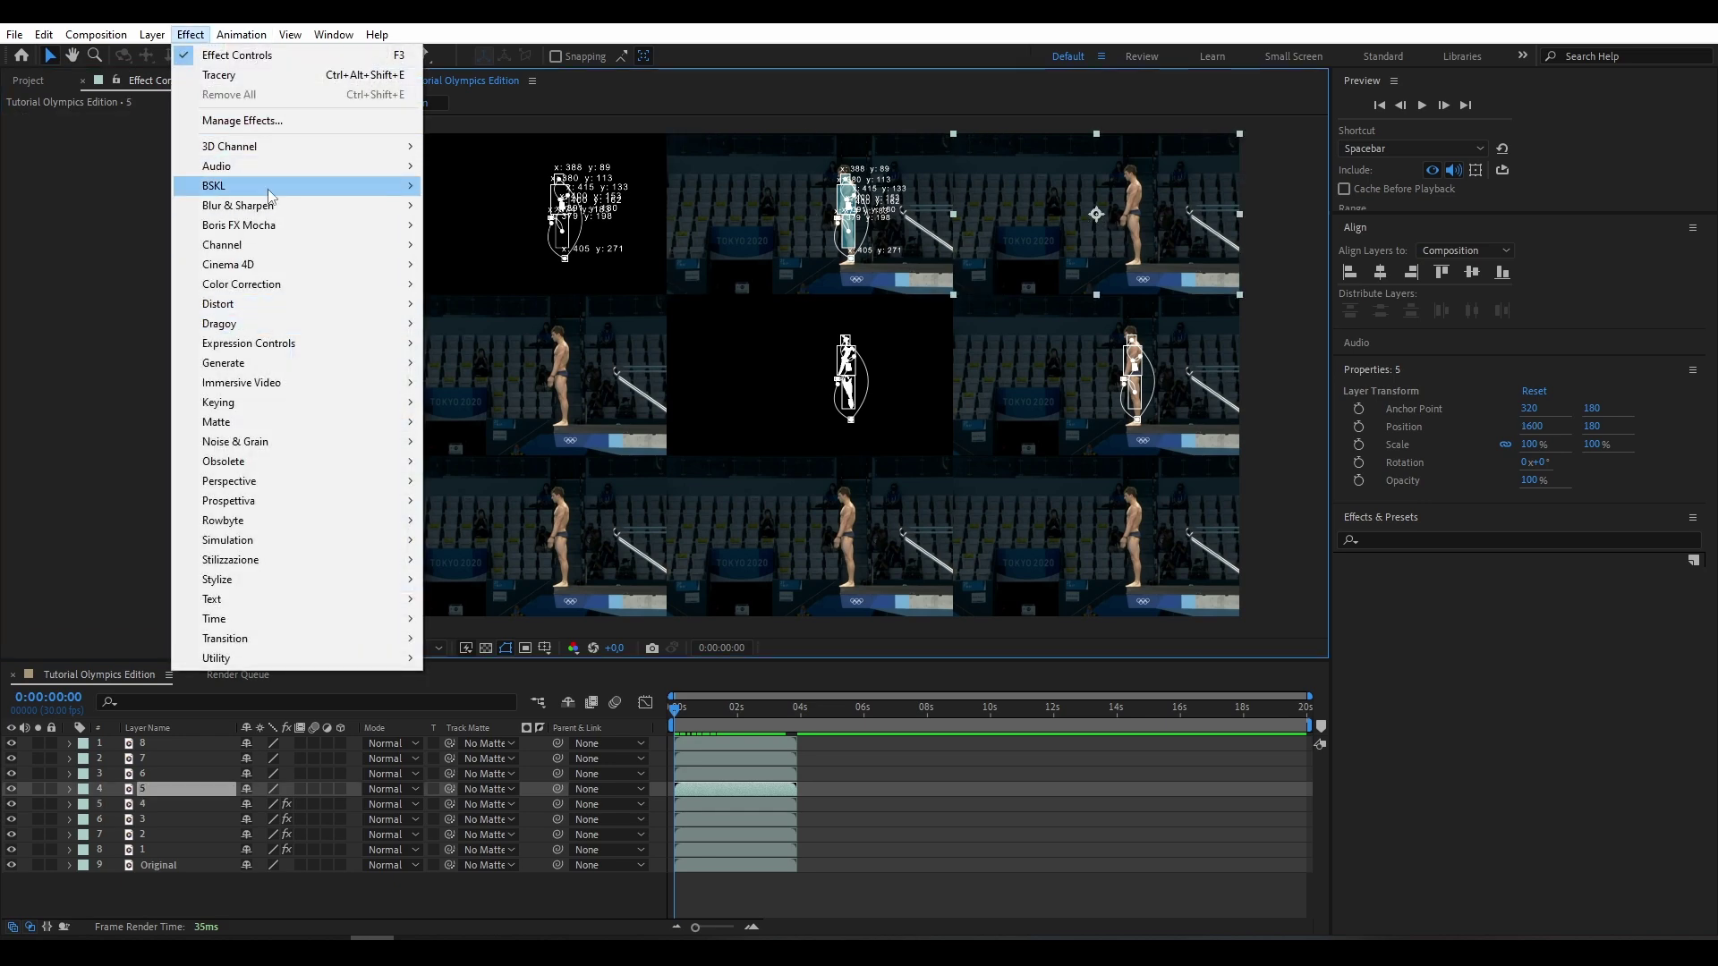
pyautogui.moveTo(266, 190)
pyautogui.click(465, 185)
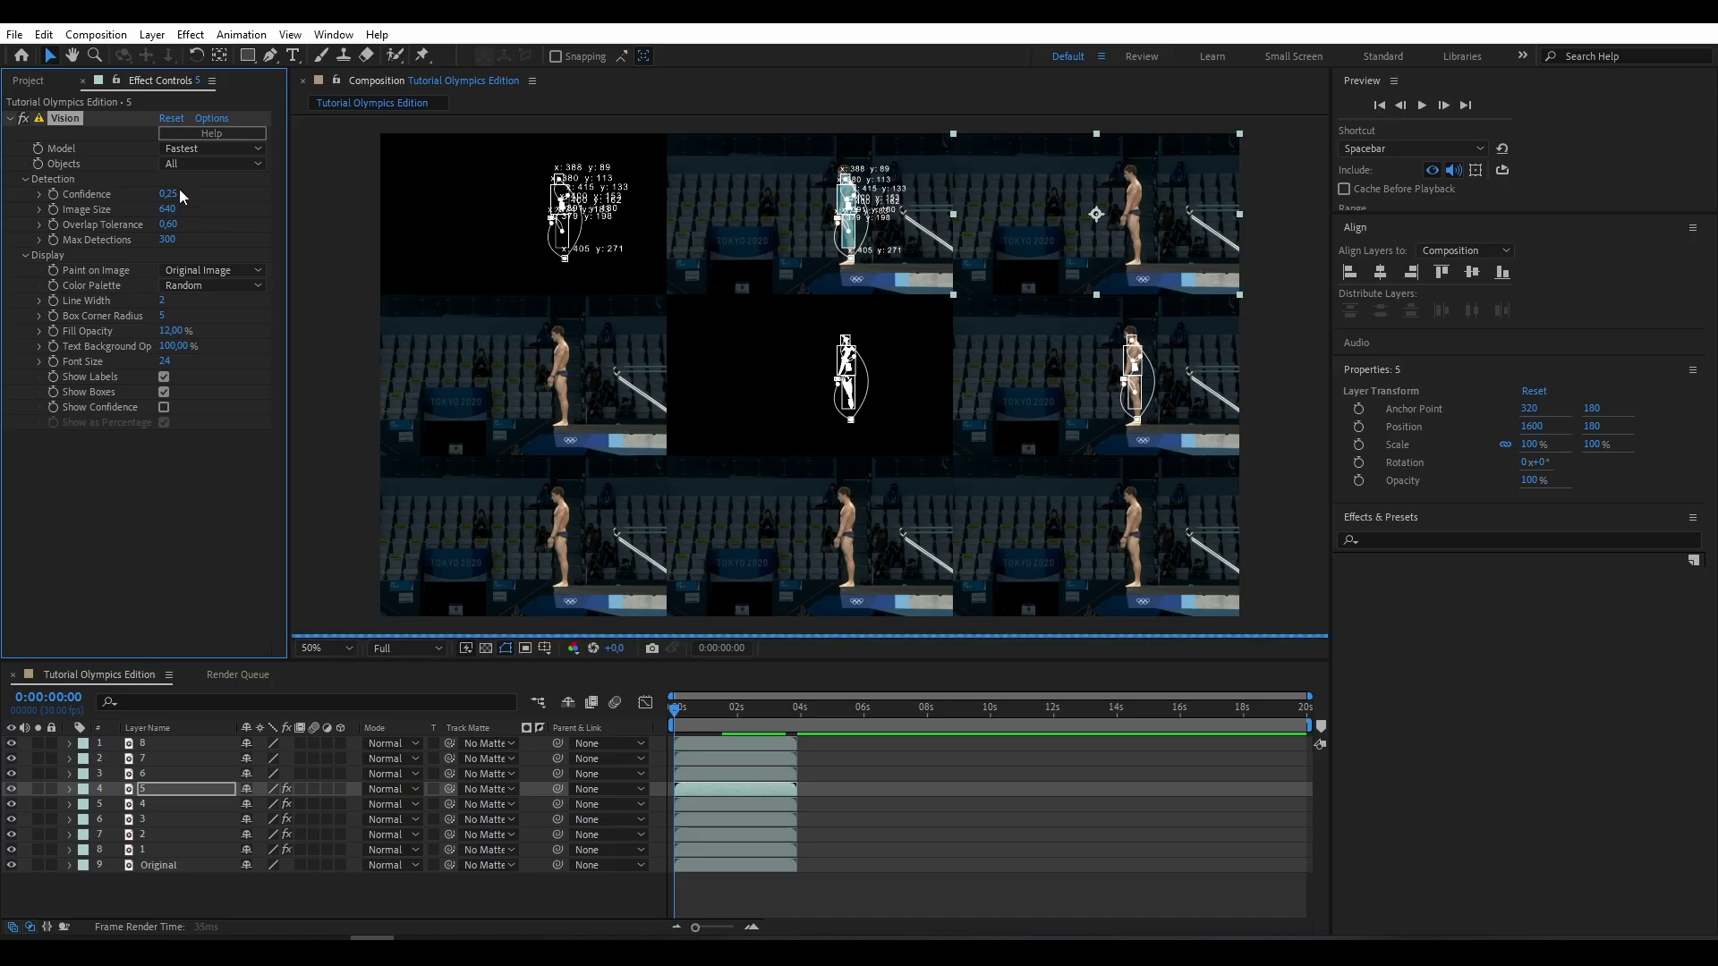
pyautogui.click(195, 149)
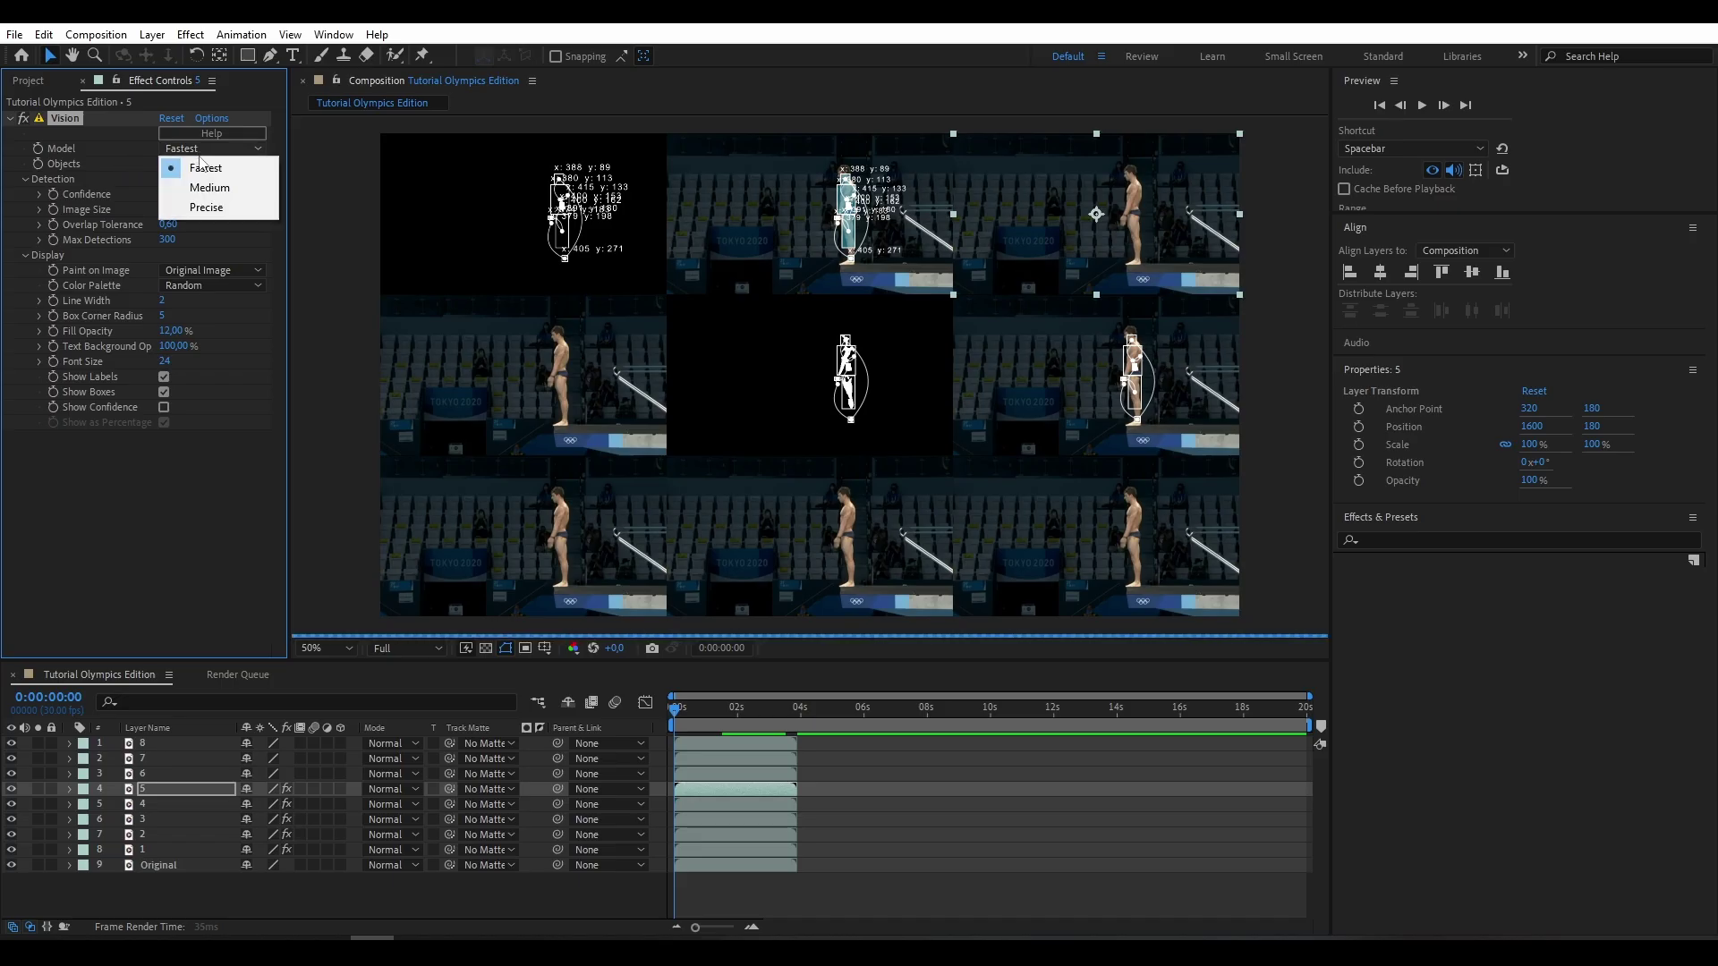
pyautogui.click(217, 209)
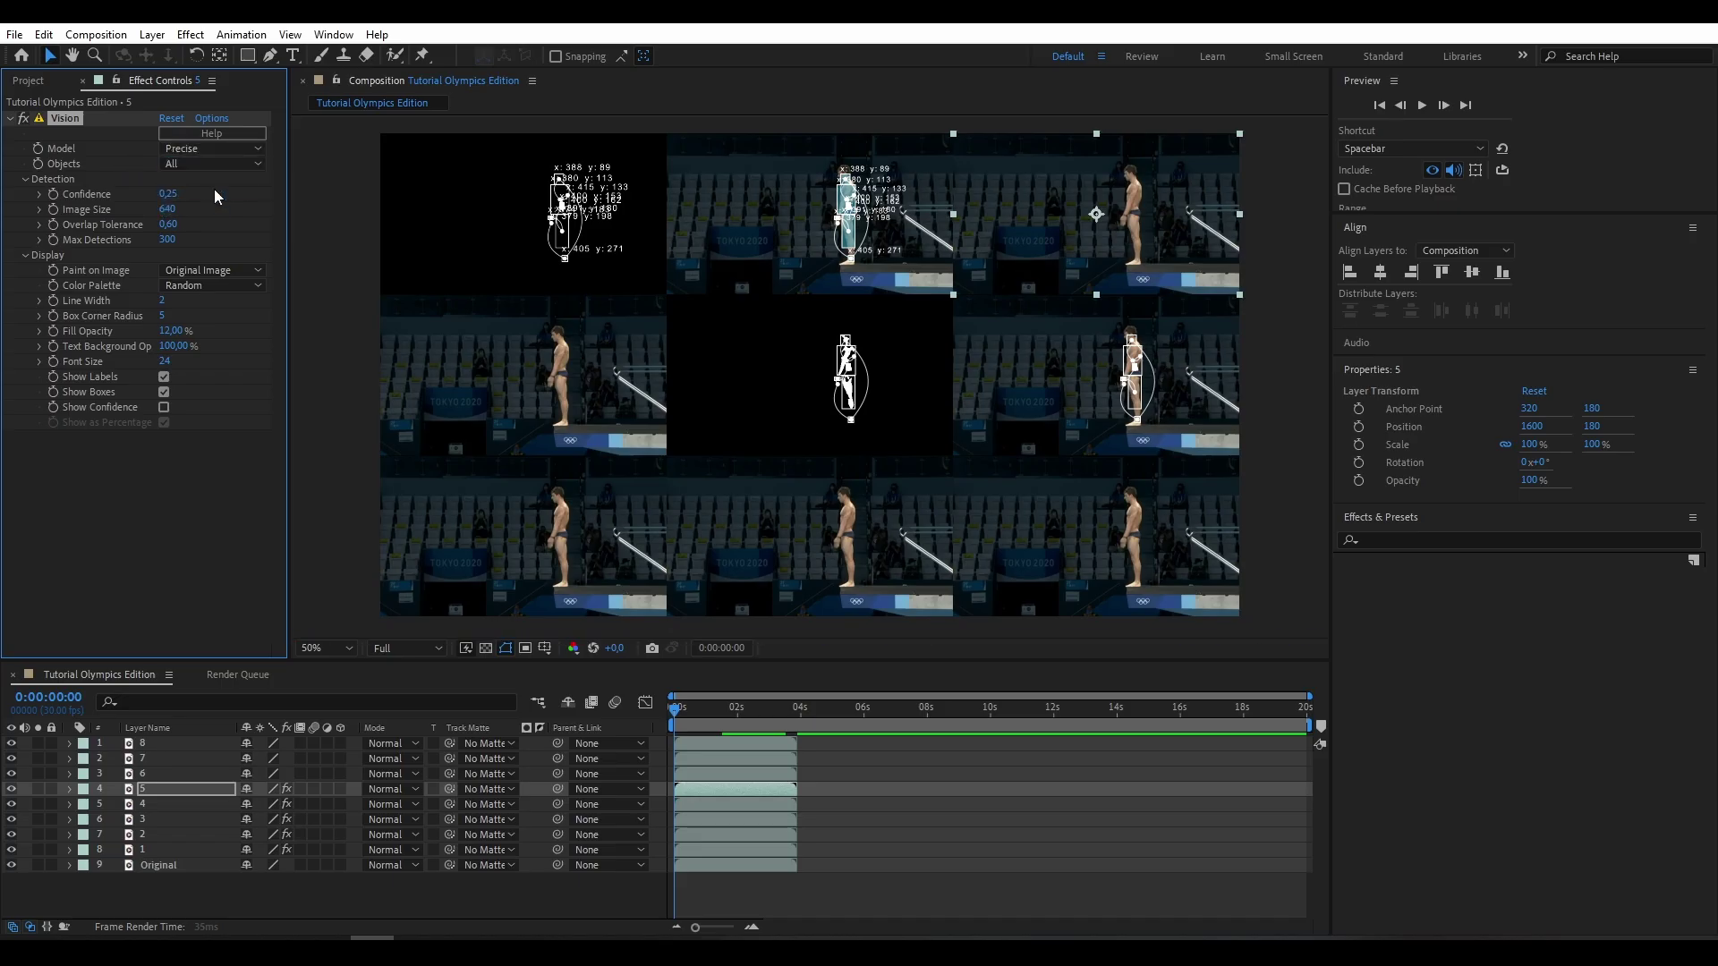
pyautogui.click(211, 165)
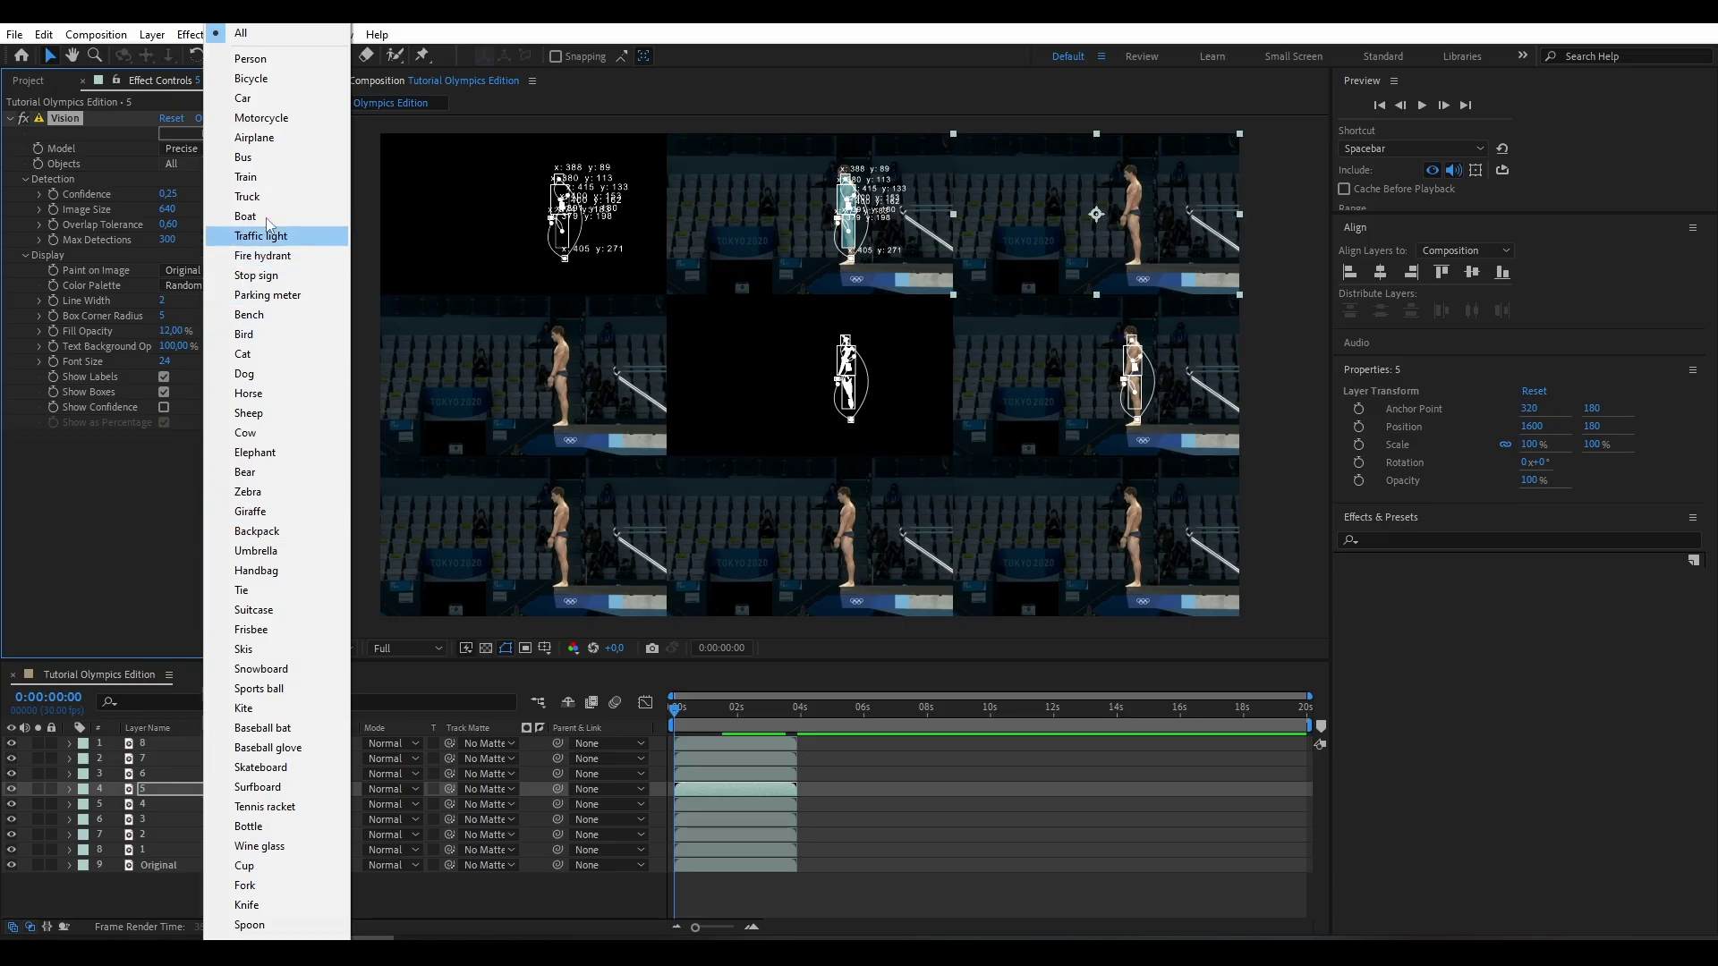
pyautogui.click(250, 59)
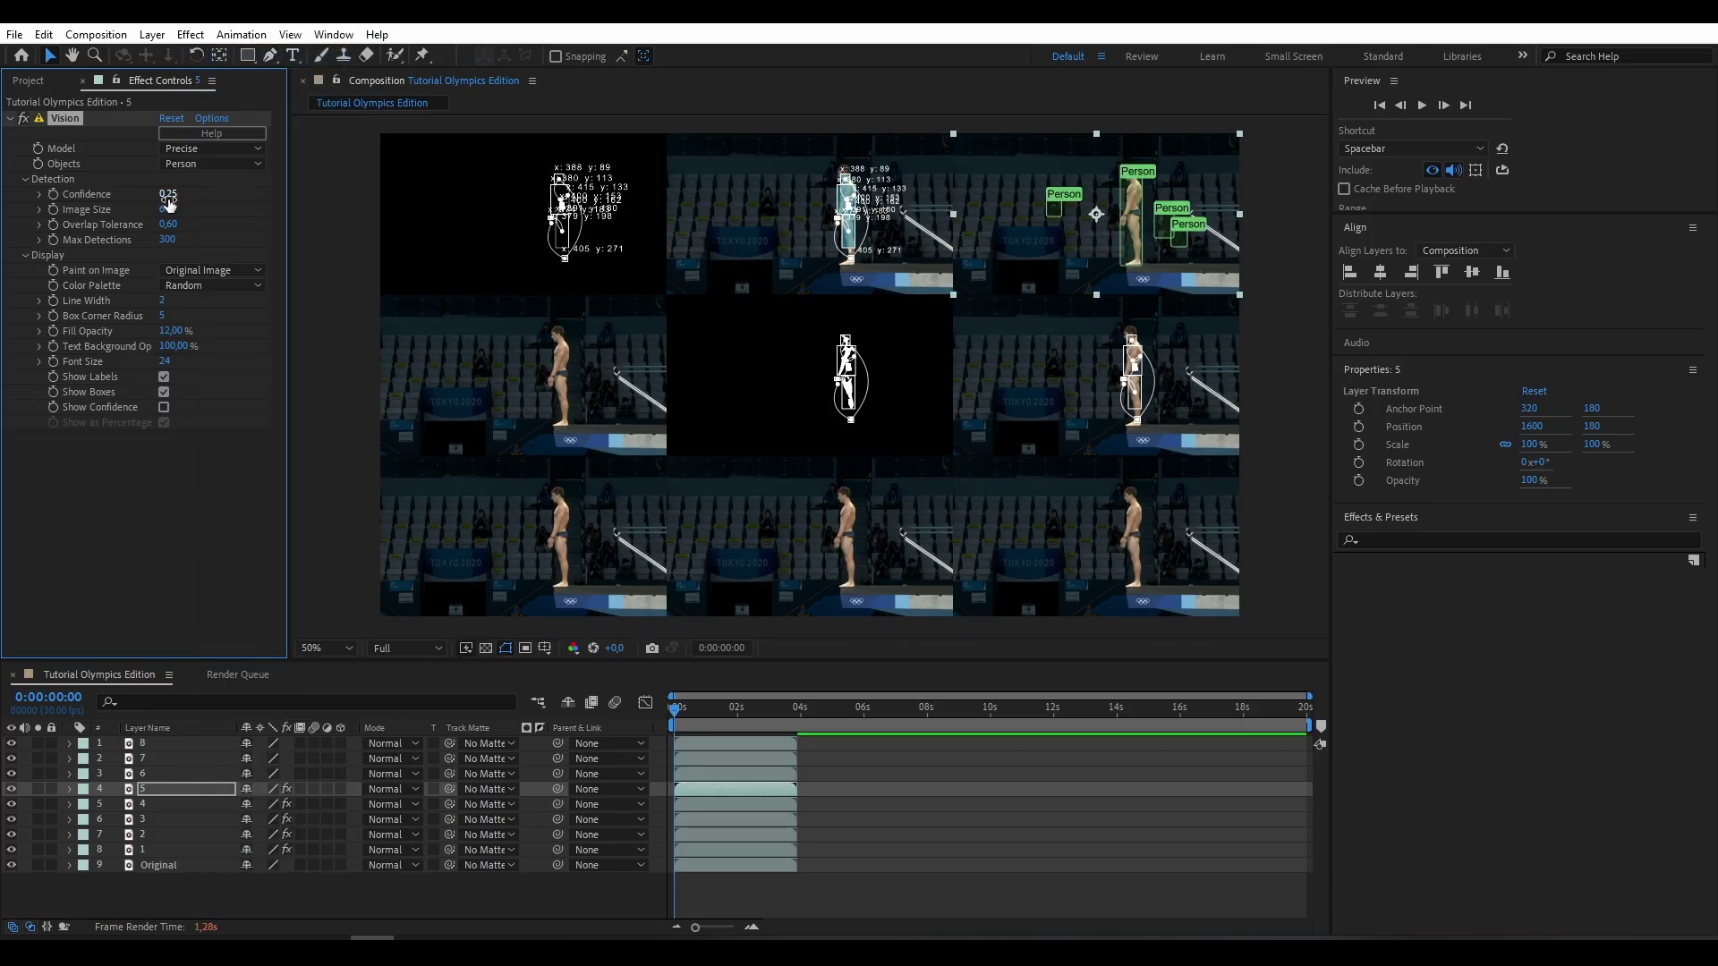
# Step: Set Vision confidence 0.19, image size 370, max detections 3170, and enable Show Confidence
pyautogui.moveTo(170, 197); pyautogui.dragTo(167, 195)
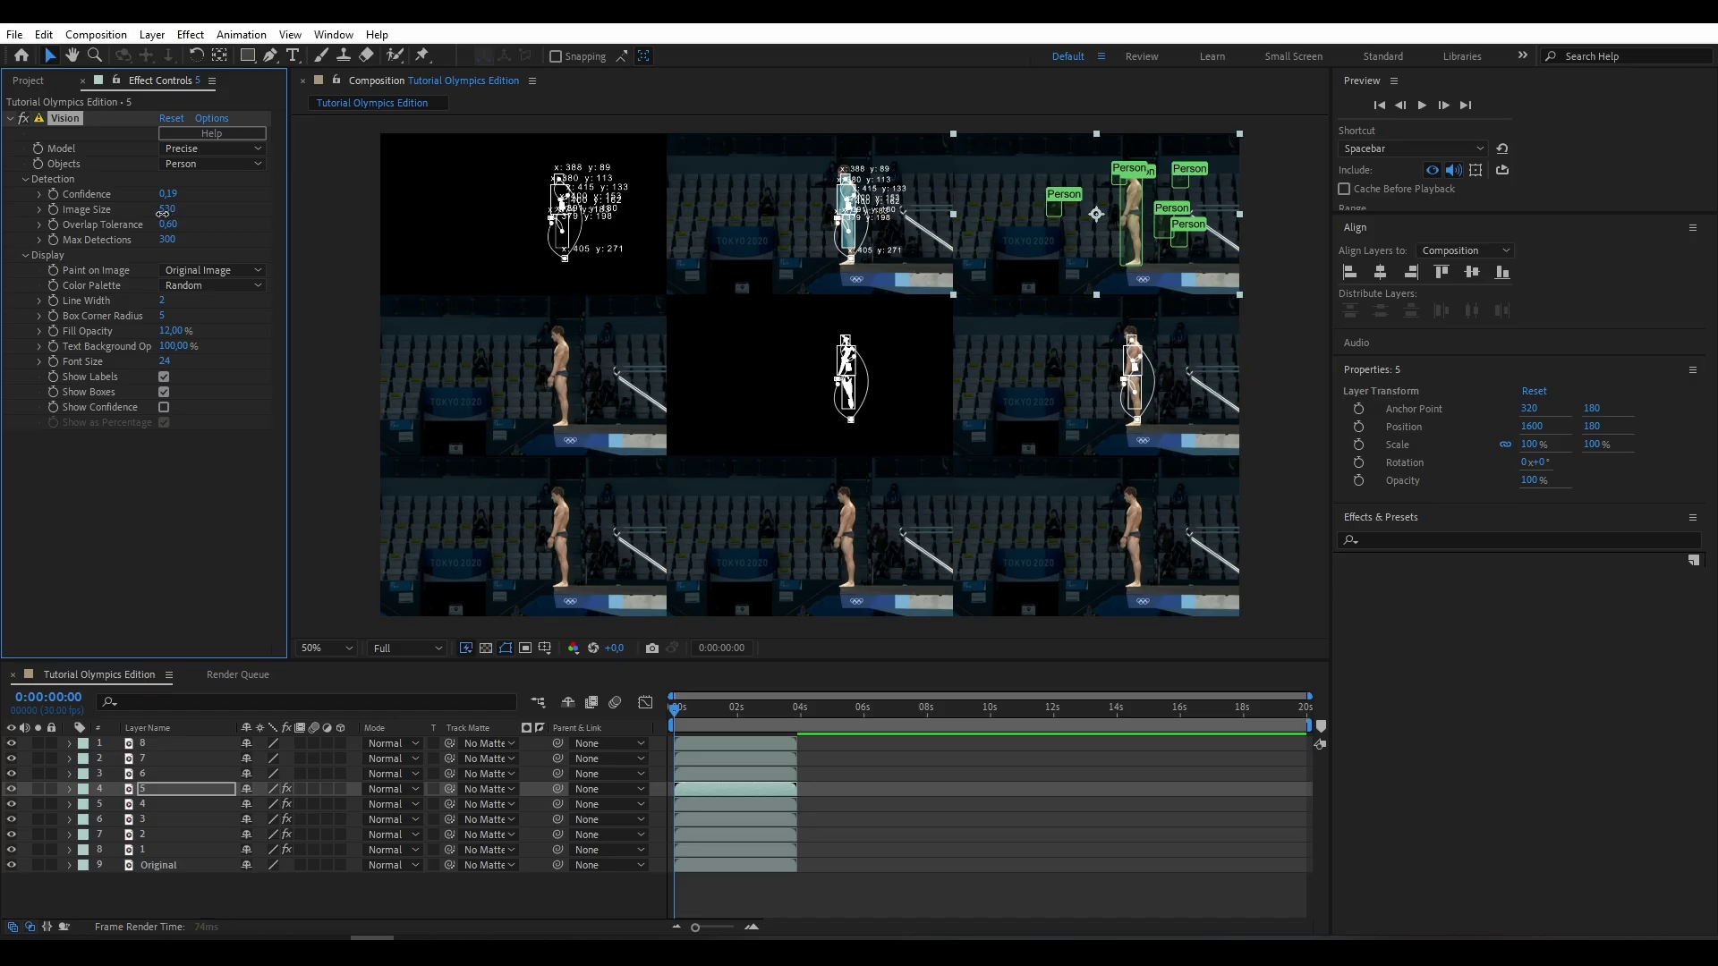
pyautogui.moveTo(169, 211)
pyautogui.mouseDown()
pyautogui.moveTo(149, 214)
pyautogui.moveTo(161, 225)
pyautogui.mouseUp()
pyautogui.moveTo(167, 245); pyautogui.dragTo(444, 262)
pyautogui.moveTo(695, 711); pyautogui.dragTo(672, 711)
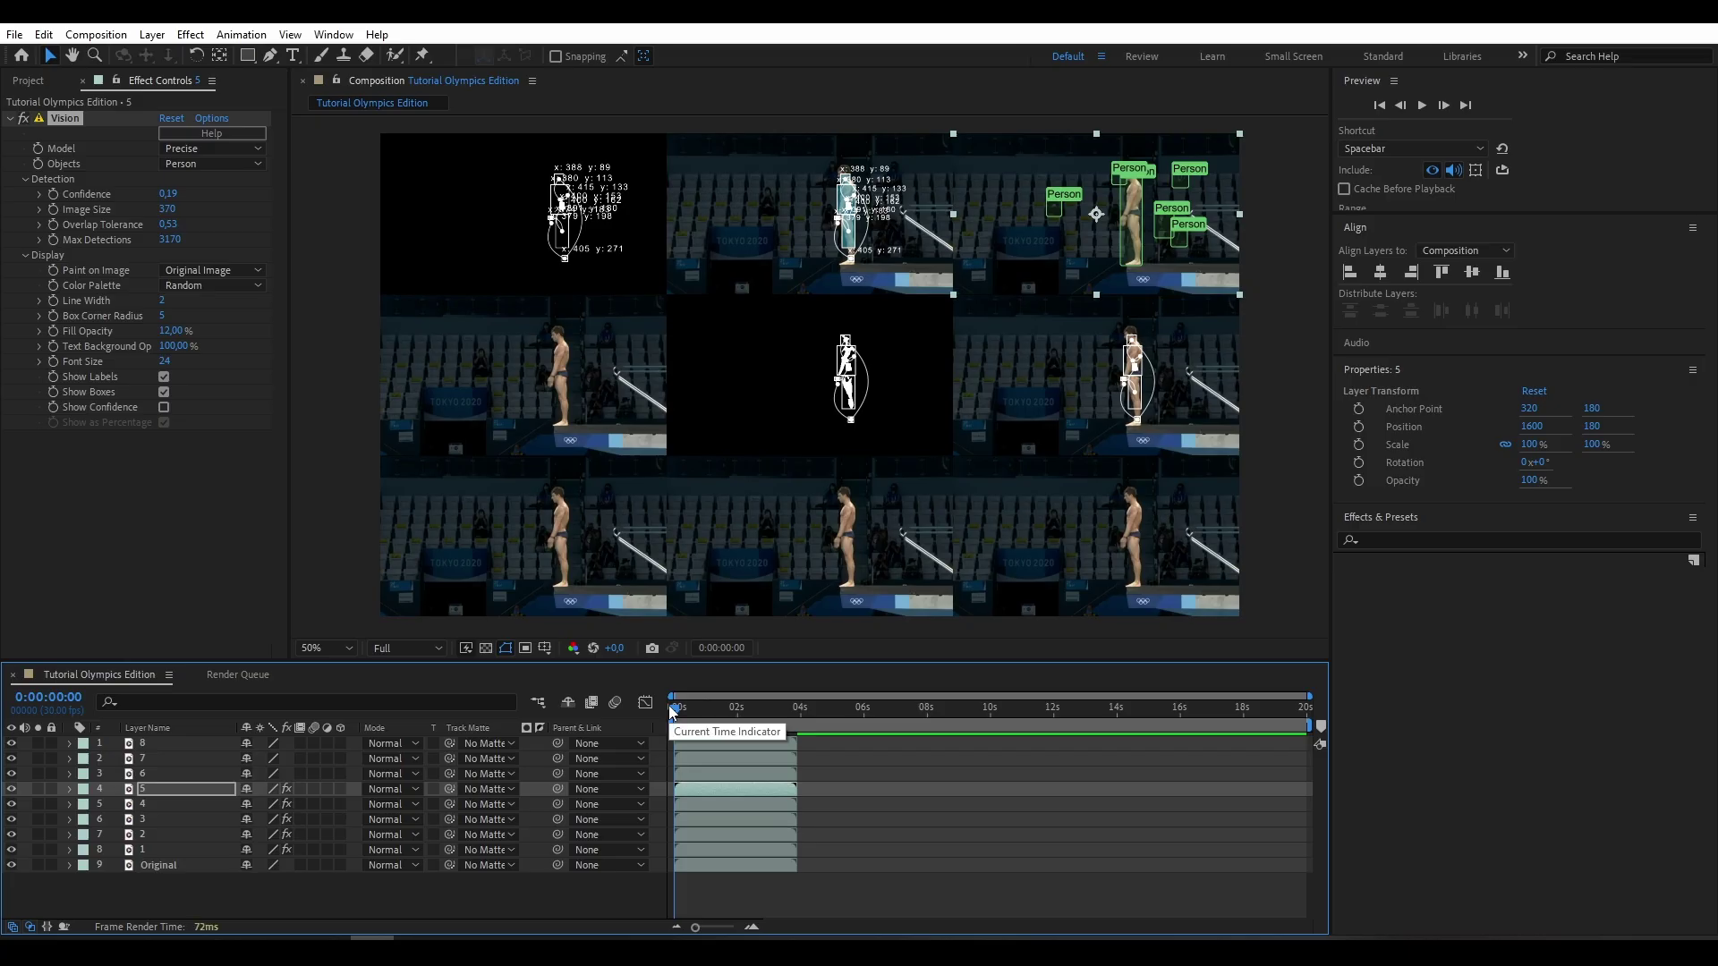
pyautogui.click(164, 409)
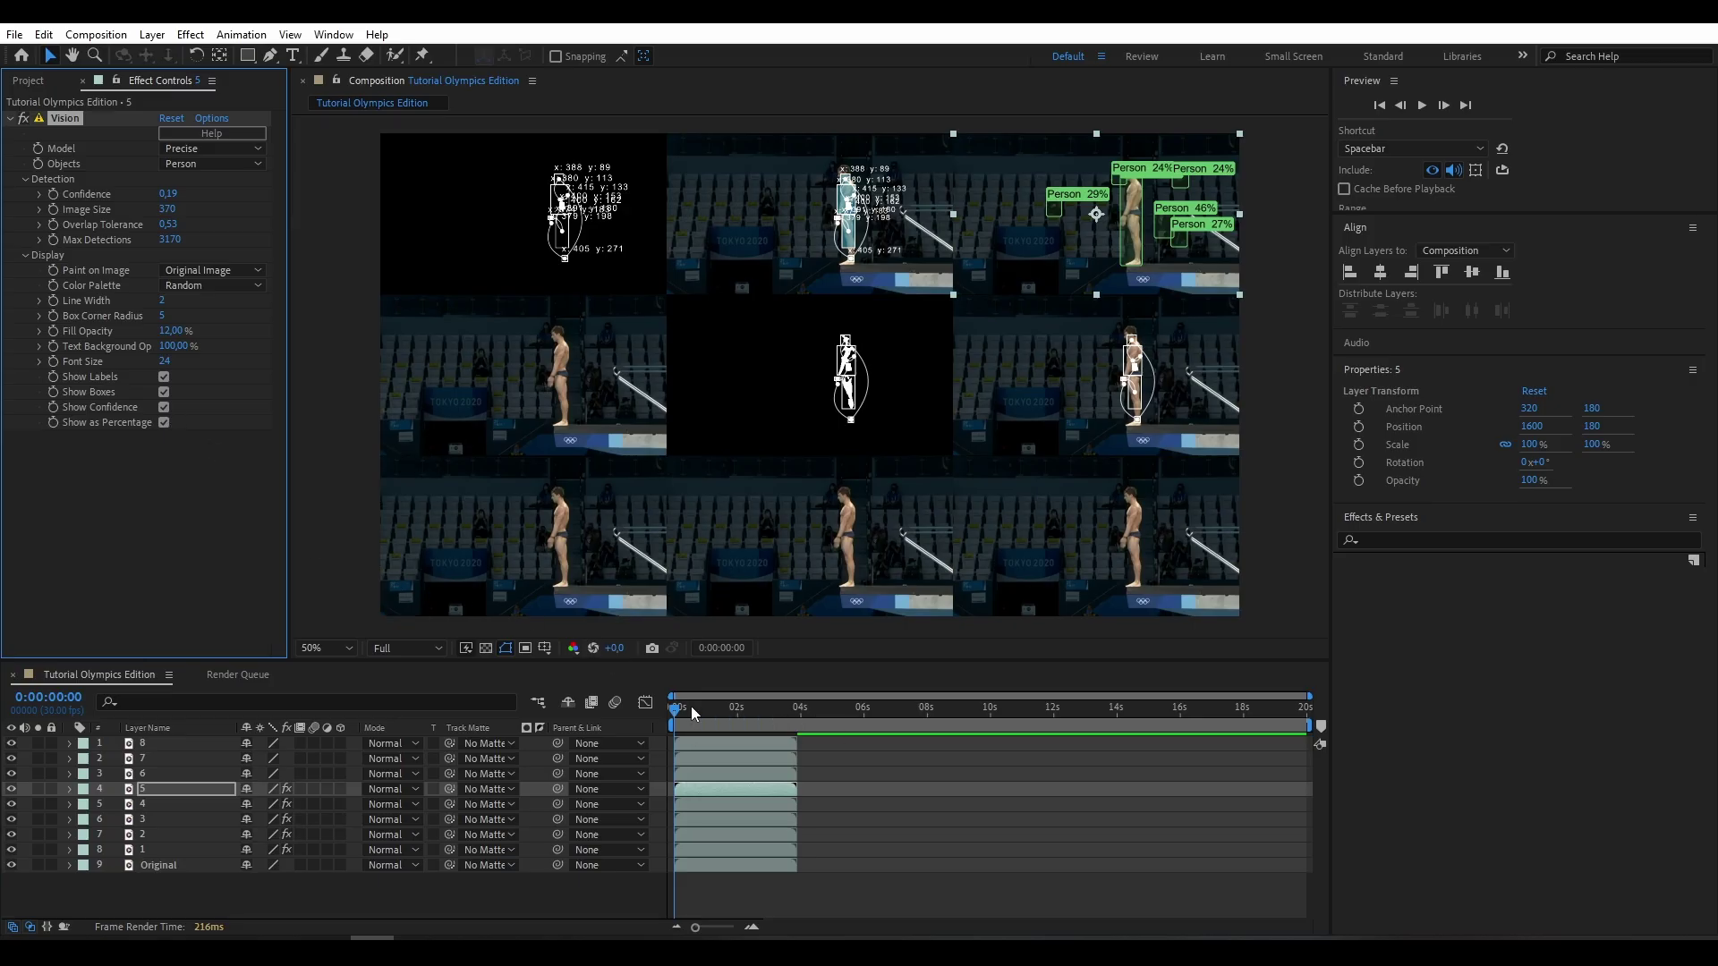
pyautogui.moveTo(691, 706)
pyautogui.mouseDown()
pyautogui.moveTo(716, 707)
pyautogui.moveTo(673, 712)
pyautogui.mouseUp()
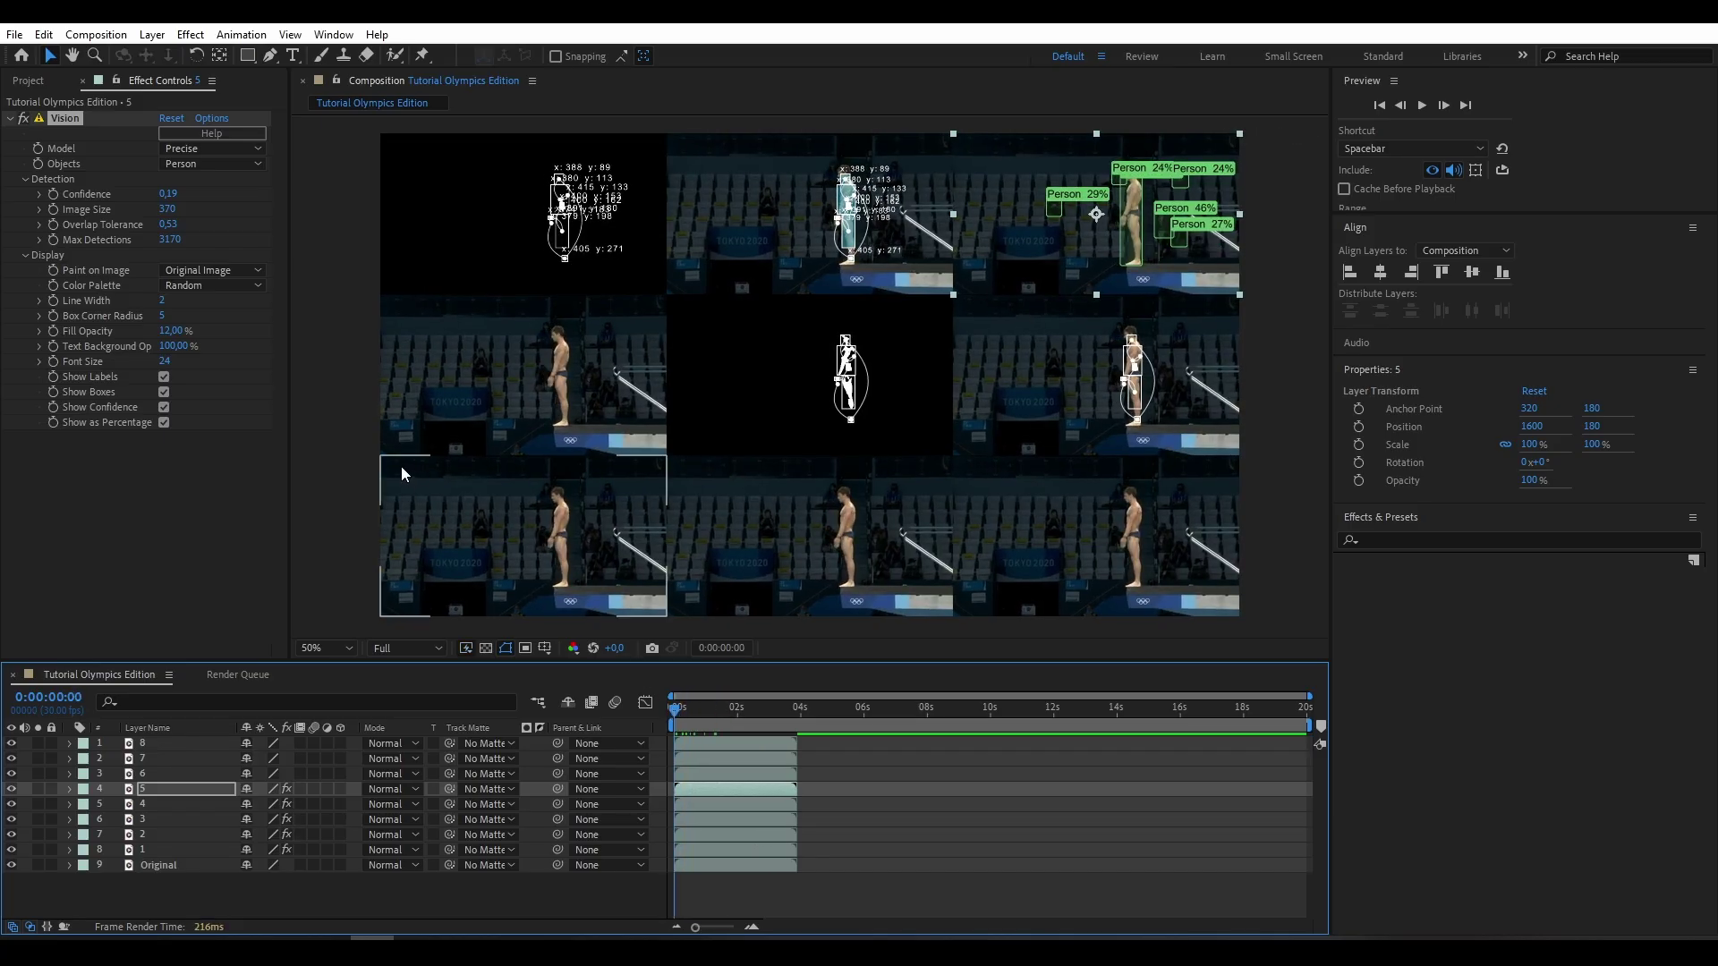
# Step: Set layer 5's Vision to paint on a black background and return to the standing-diver frame
pyautogui.click(223, 272)
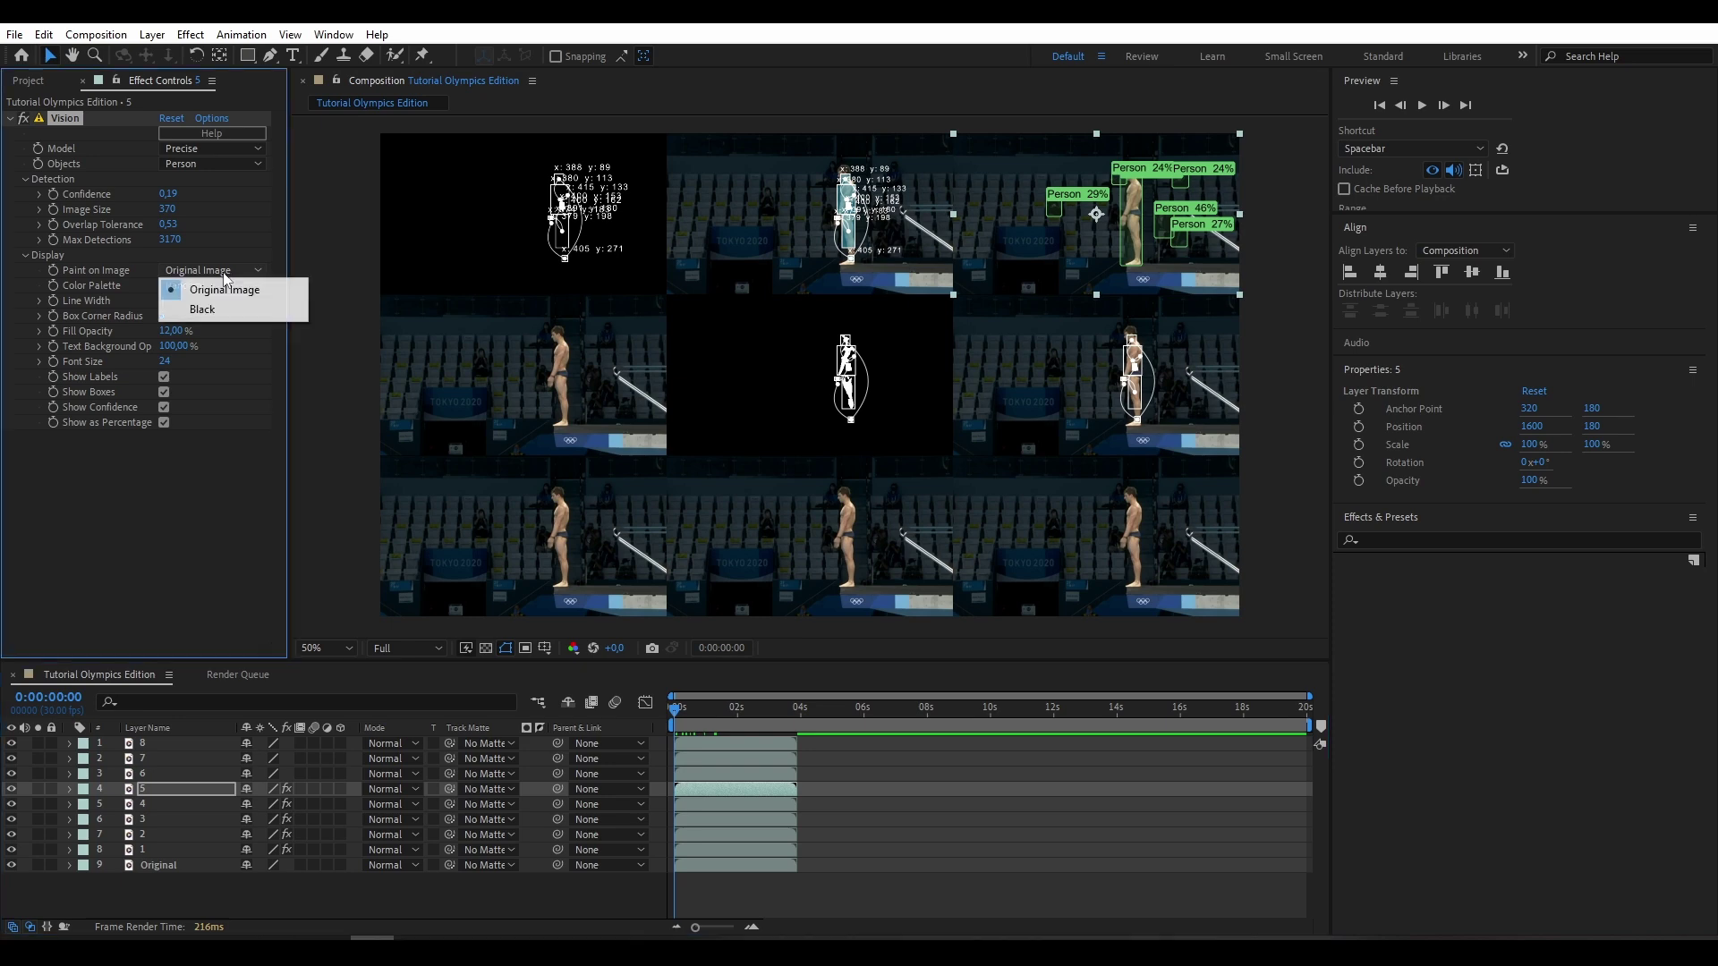
pyautogui.click(218, 316)
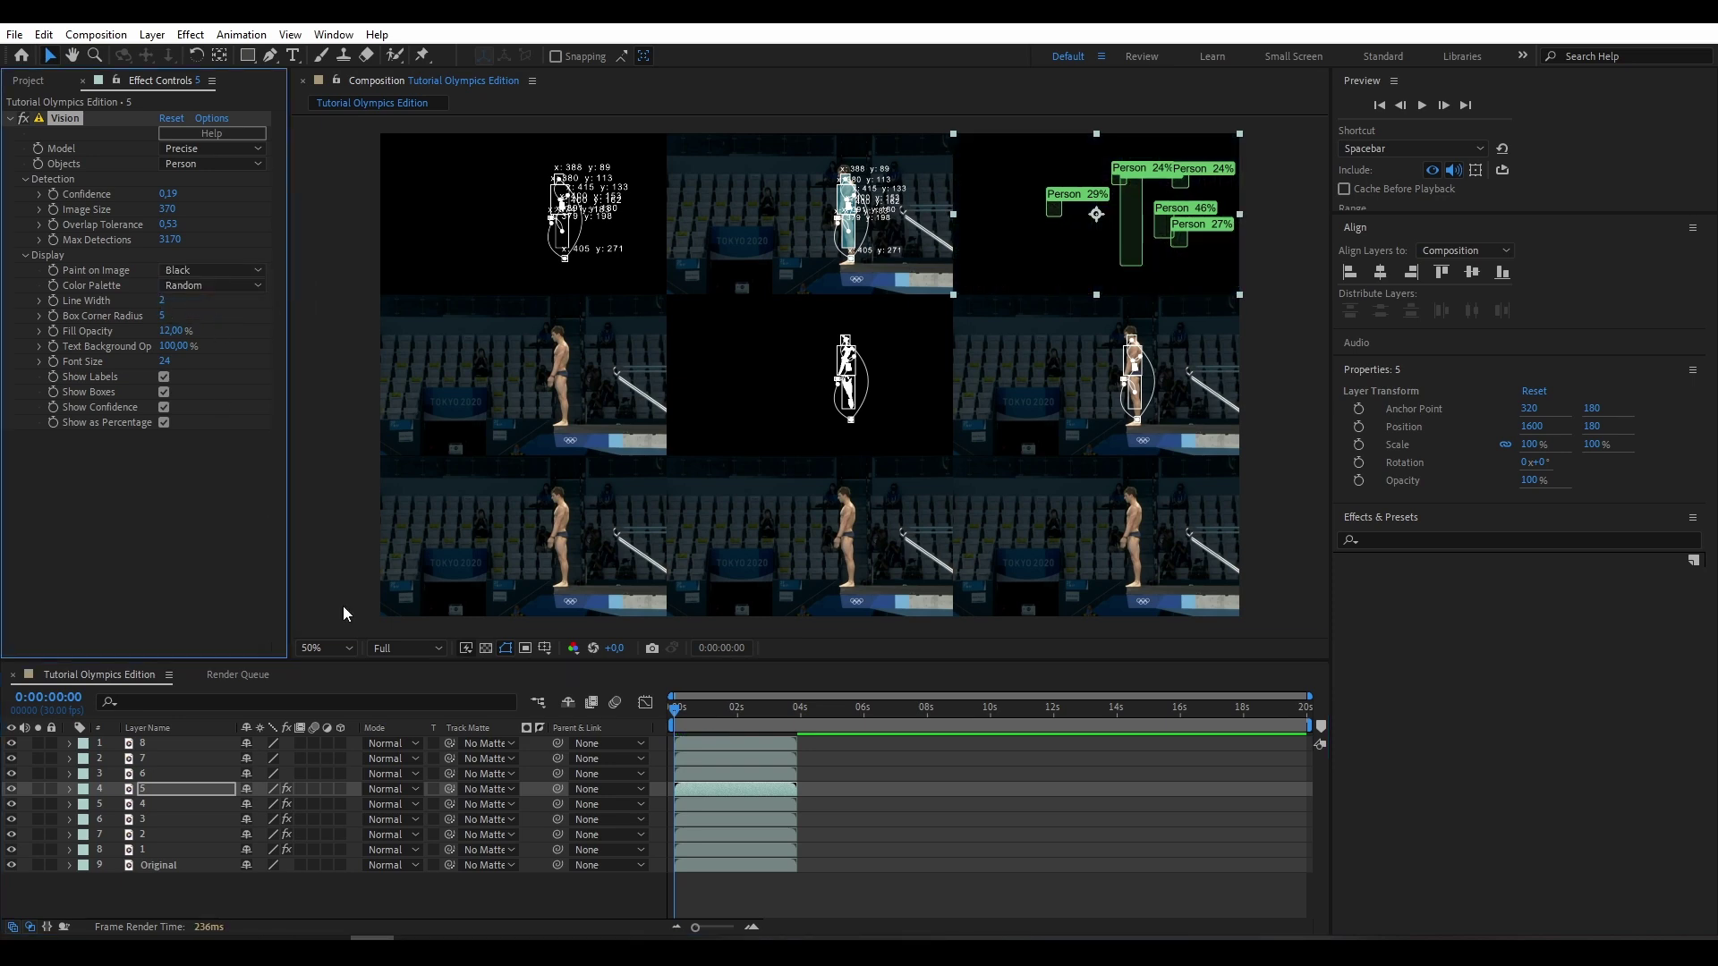
pyautogui.click(736, 710)
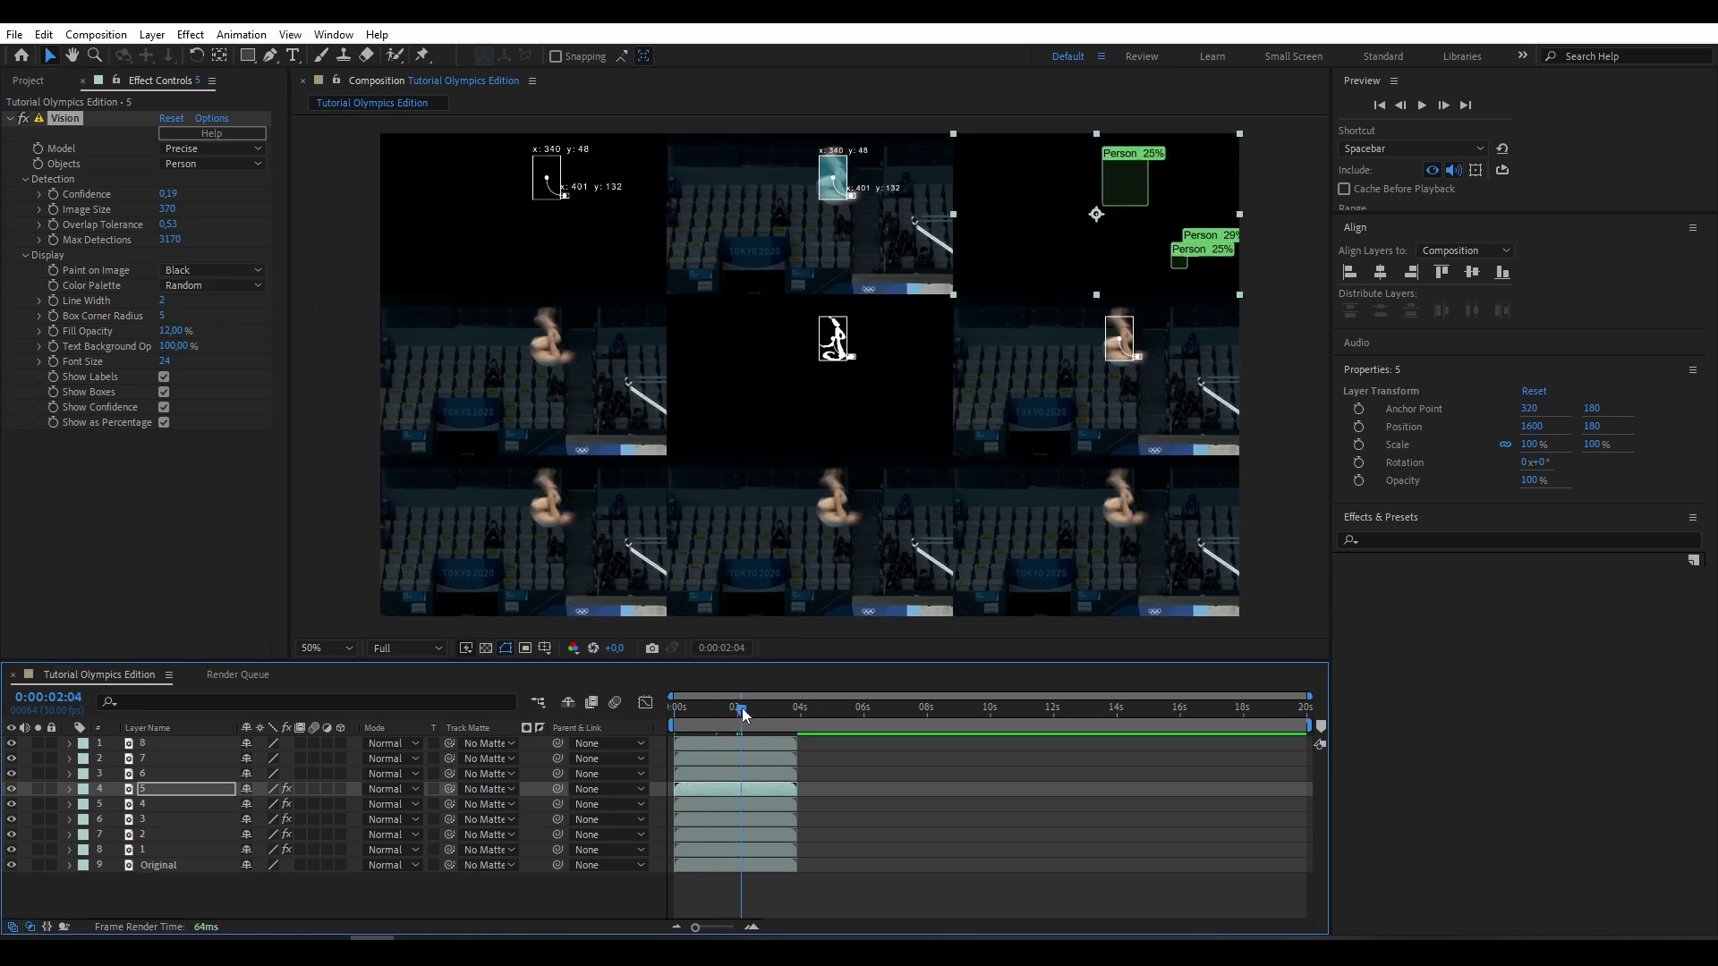
pyautogui.moveTo(736, 712); pyautogui.dragTo(676, 712)
# Step: Preview the dive playback, lowering the maximum detections slightly, then scrub back to an earlier frame
pyautogui.press('space')
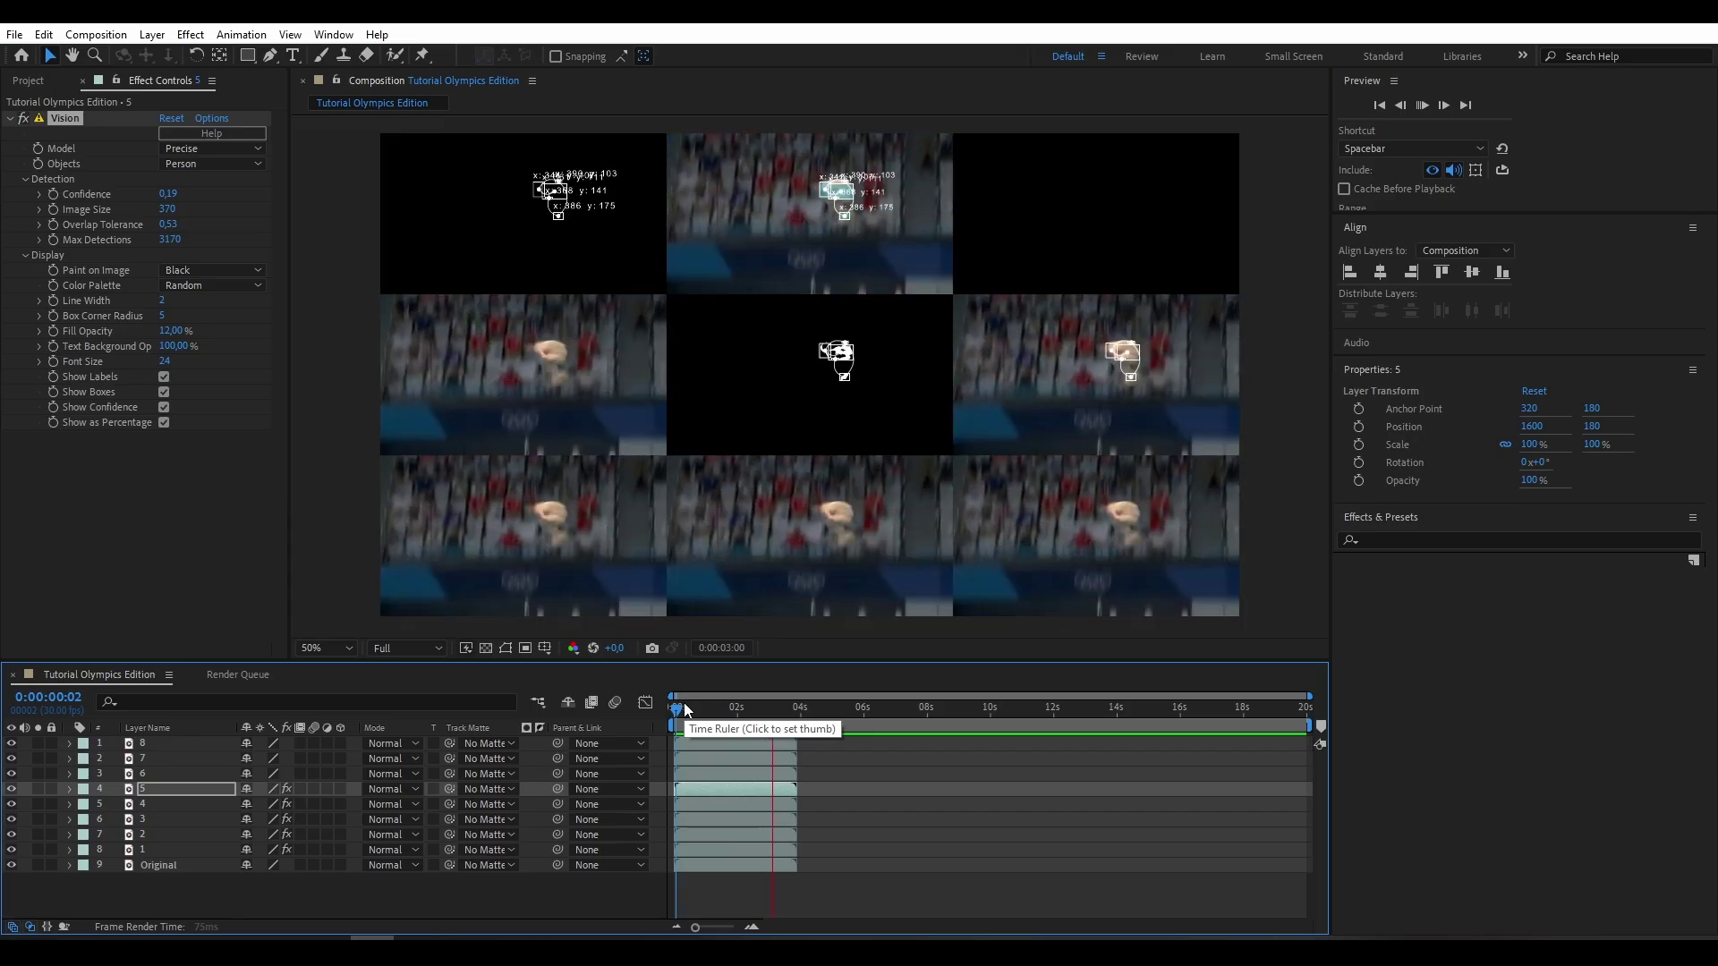
pyautogui.press('space')
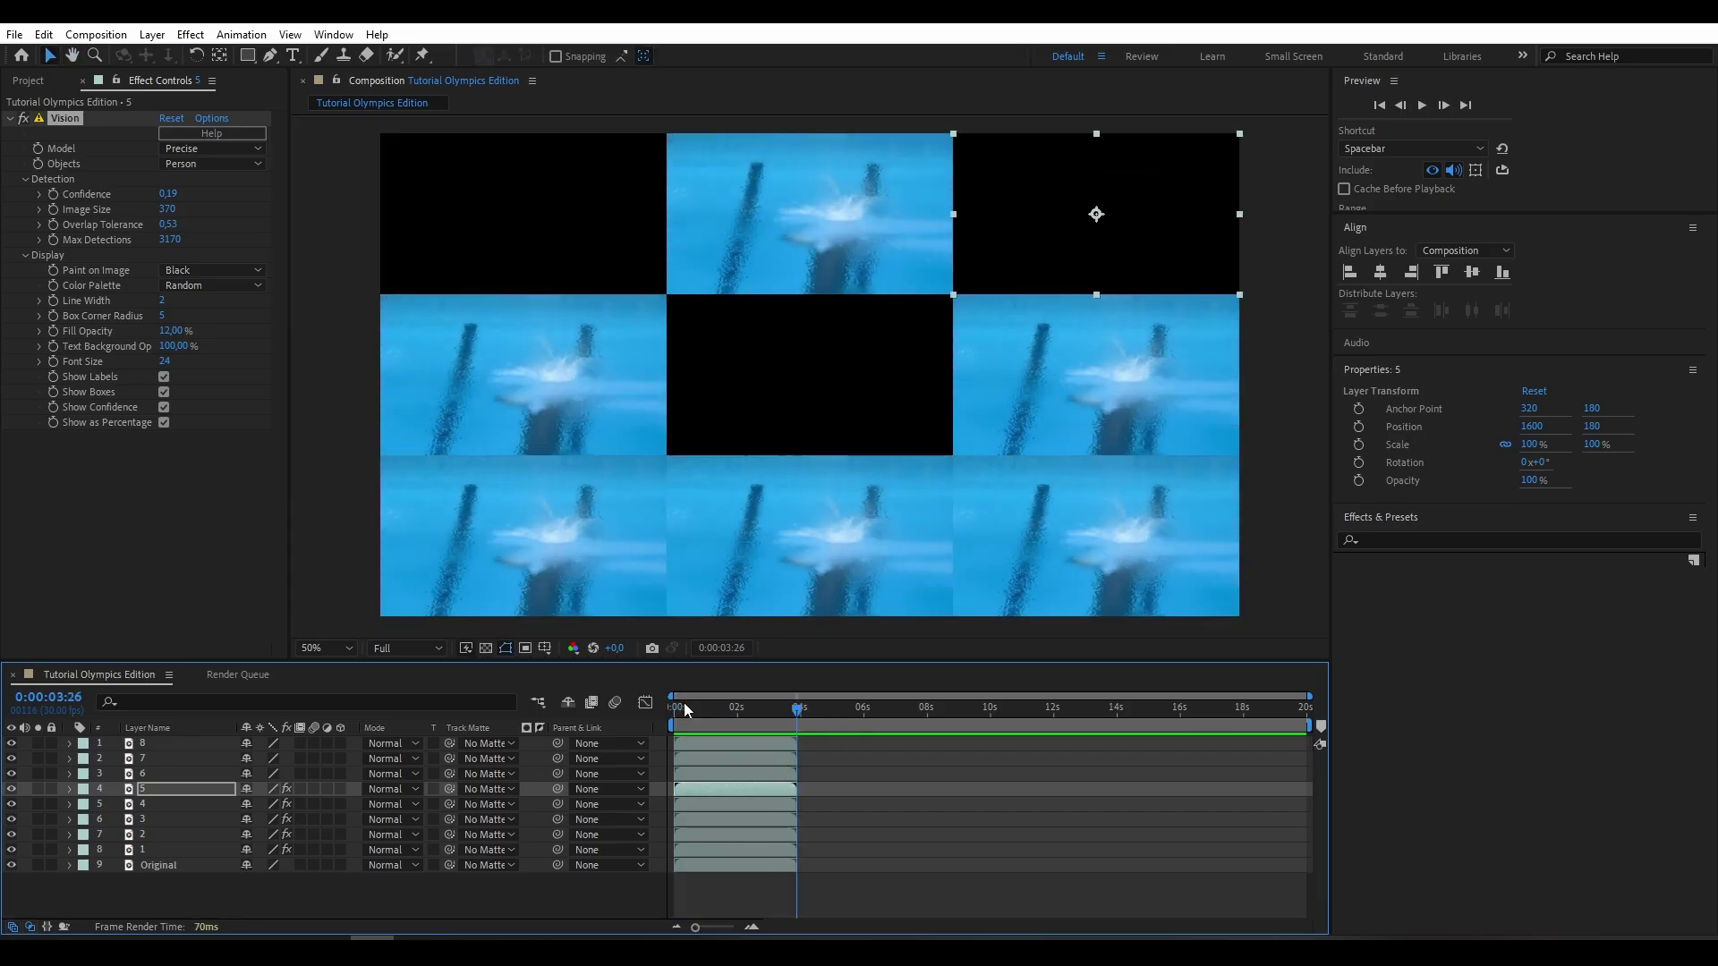
pyautogui.moveTo(706, 706); pyautogui.dragTo(733, 709)
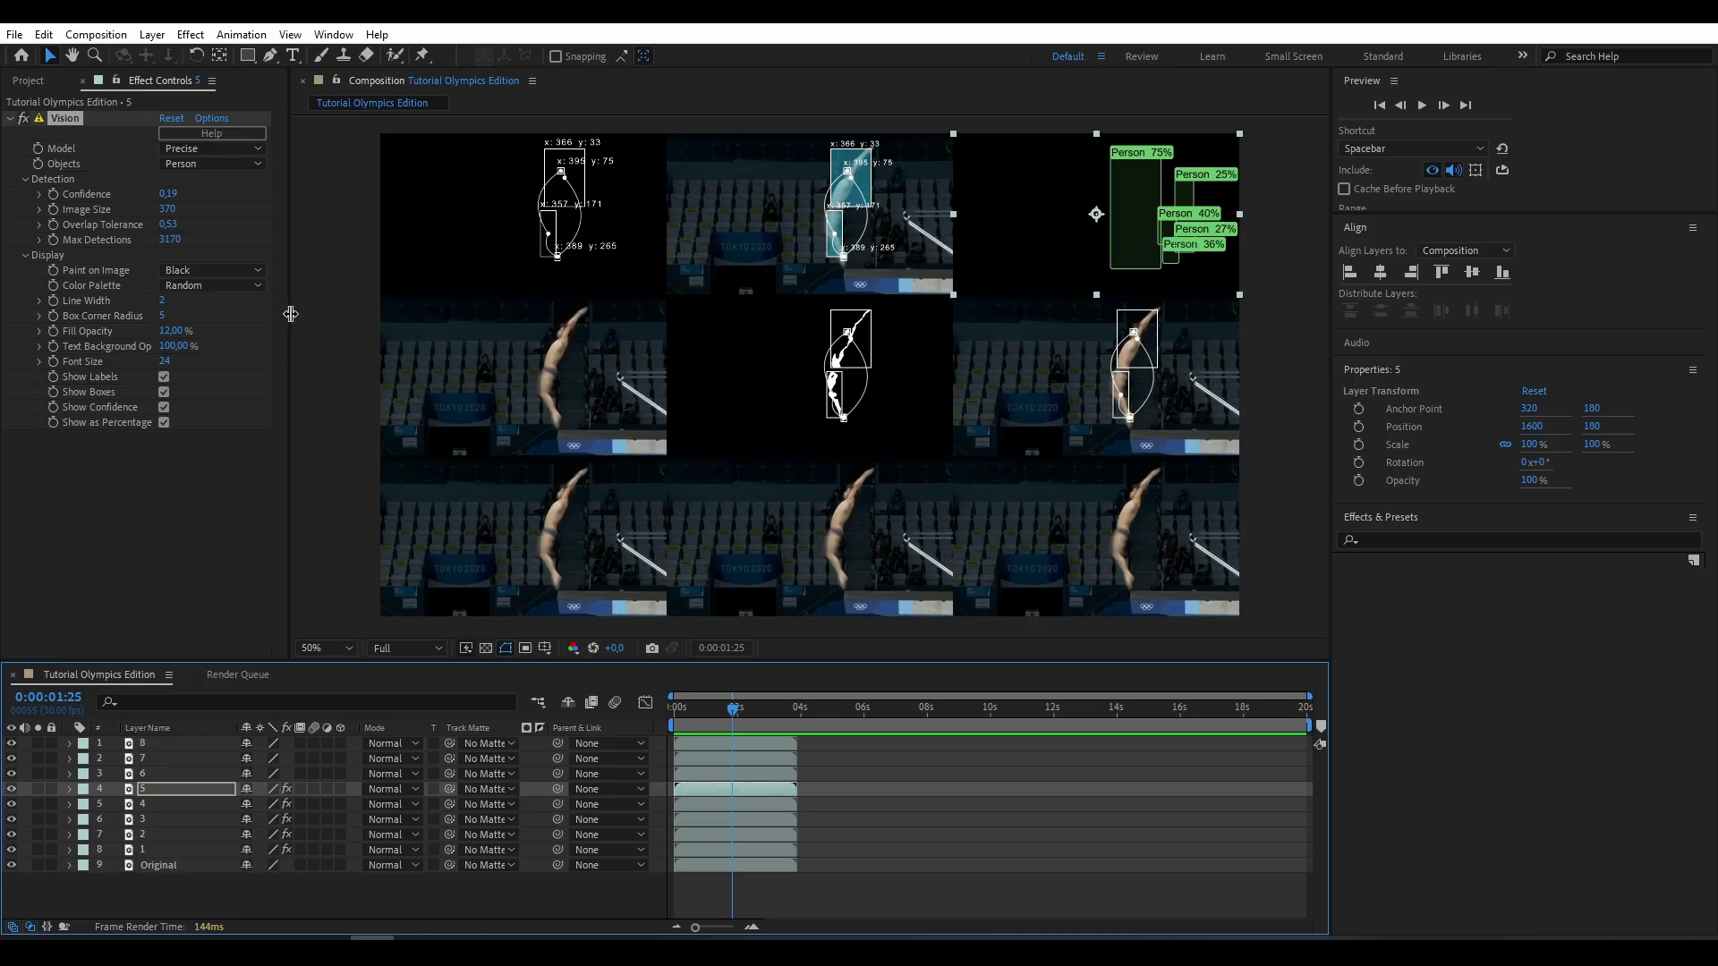
pyautogui.moveTo(168, 240); pyautogui.dragTo(161, 240)
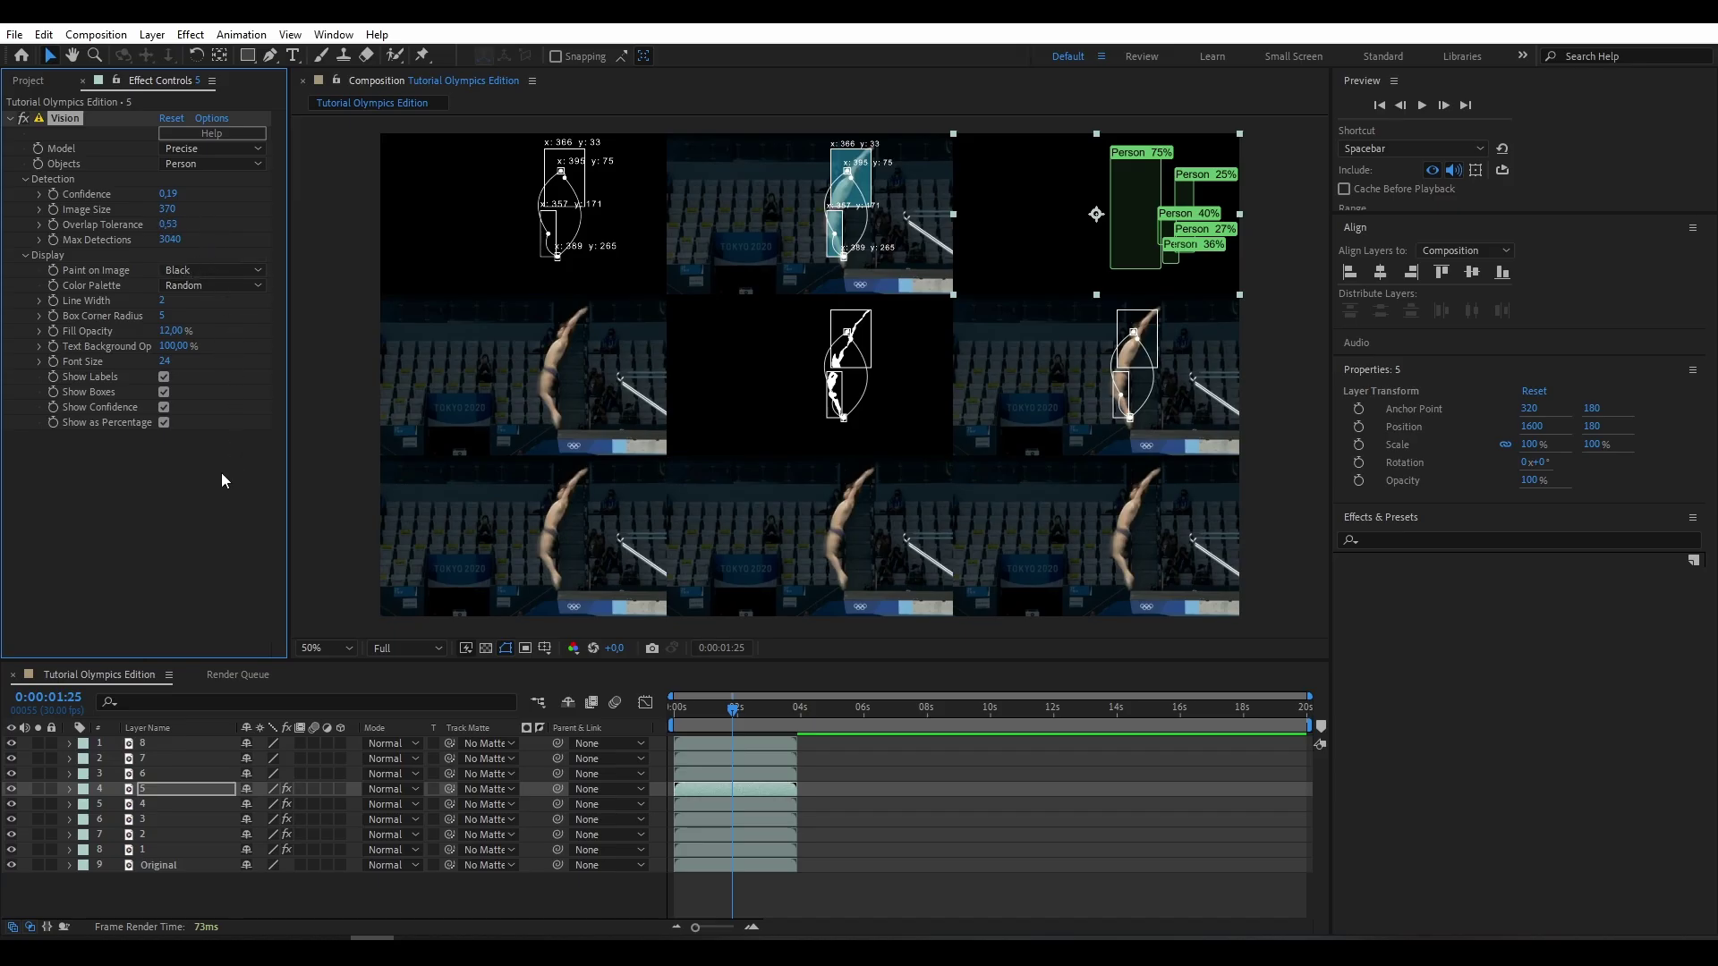
pyautogui.moveTo(721, 708)
pyautogui.mouseDown()
pyautogui.moveTo(702, 707)
pyautogui.moveTo(760, 705)
pyautogui.mouseUp()
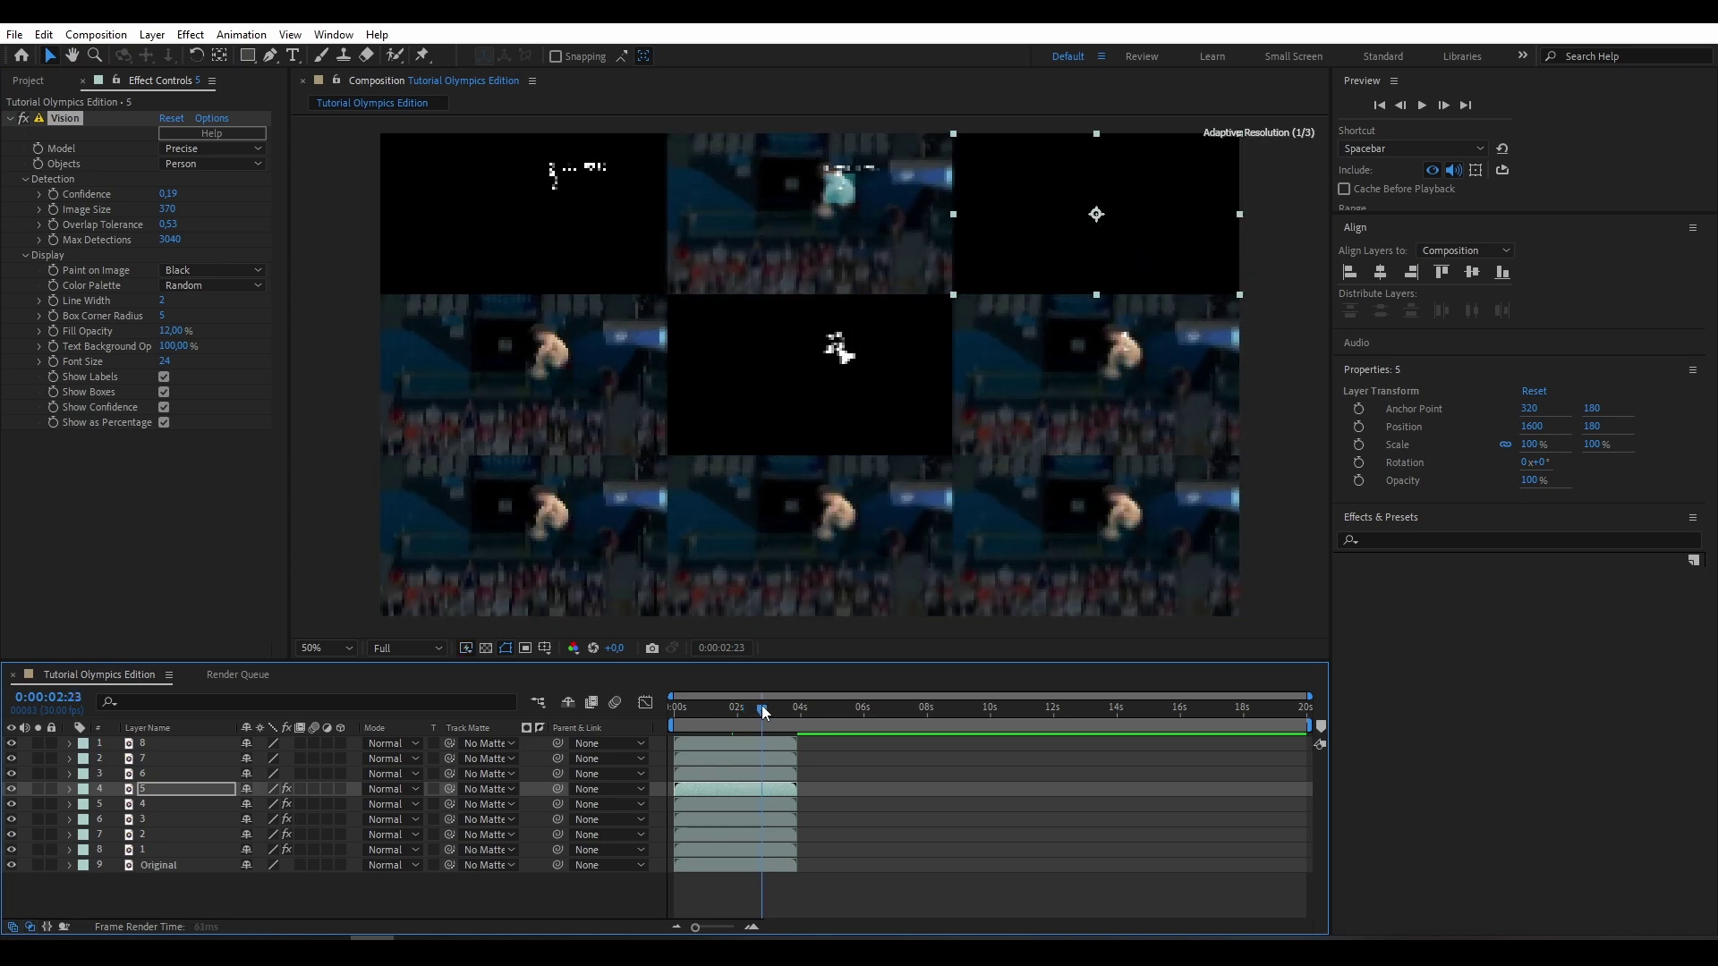
pyautogui.press('space')
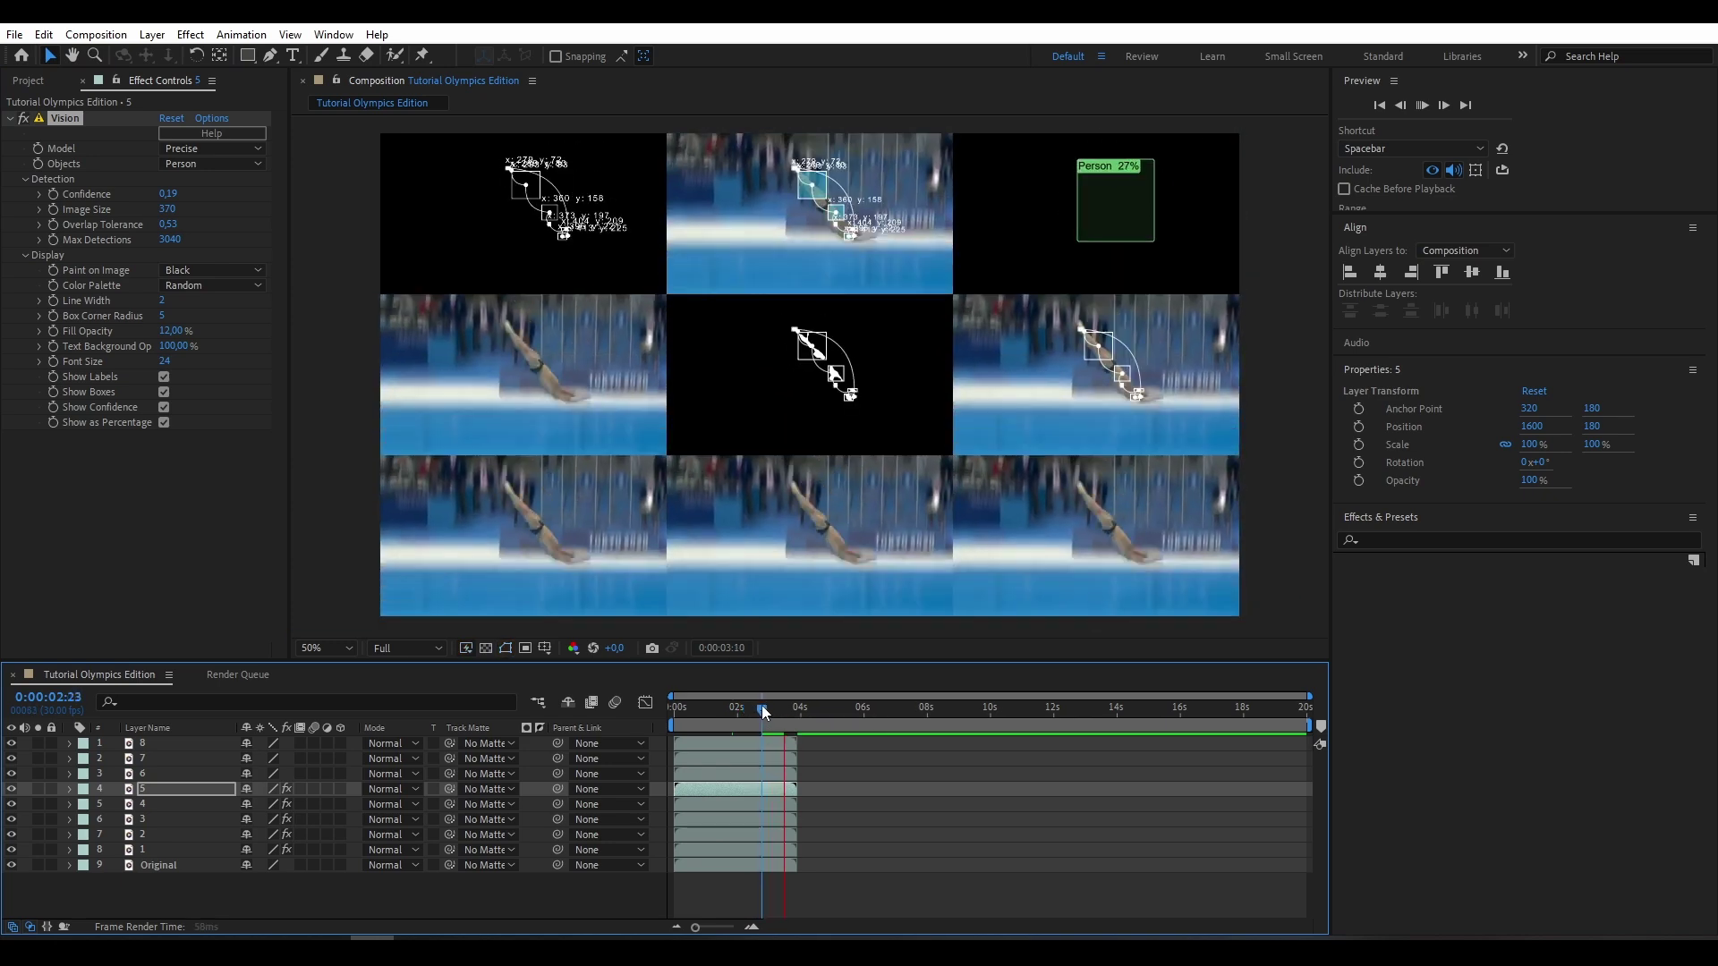
pyautogui.moveTo(762, 707); pyautogui.dragTo(669, 711)
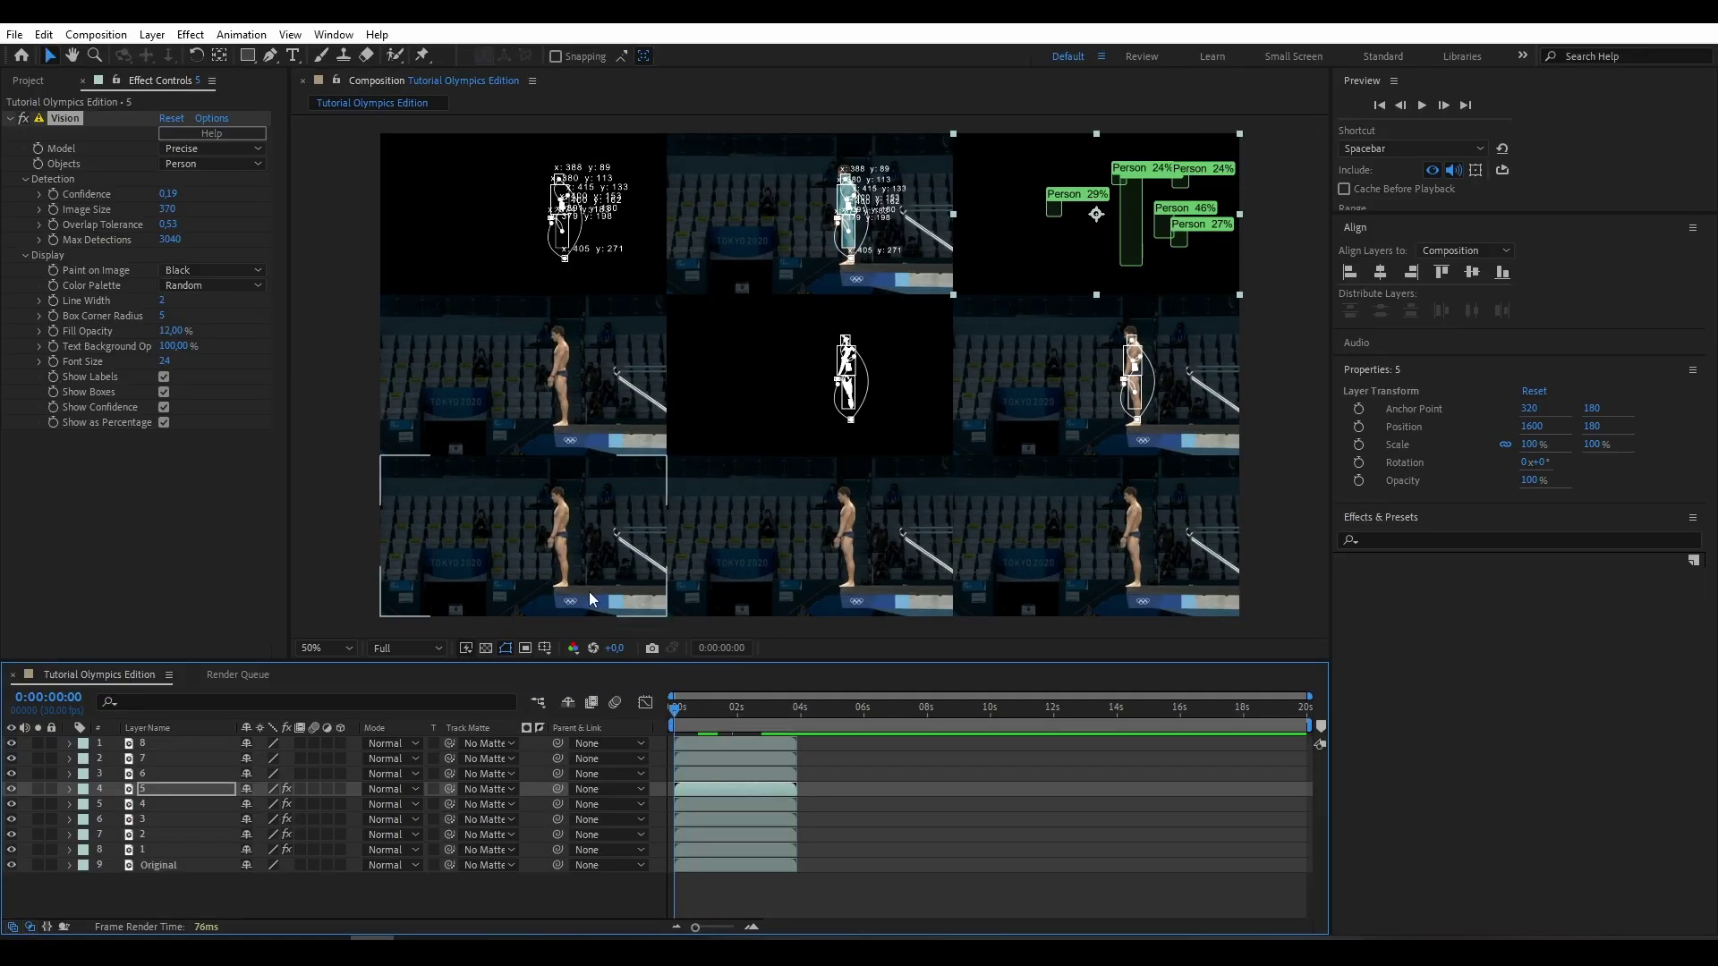
# Step: Apply the BSKL Vision effect to layer 6, the bottom-left tile
pyautogui.click(9, 118)
pyautogui.click(528, 541)
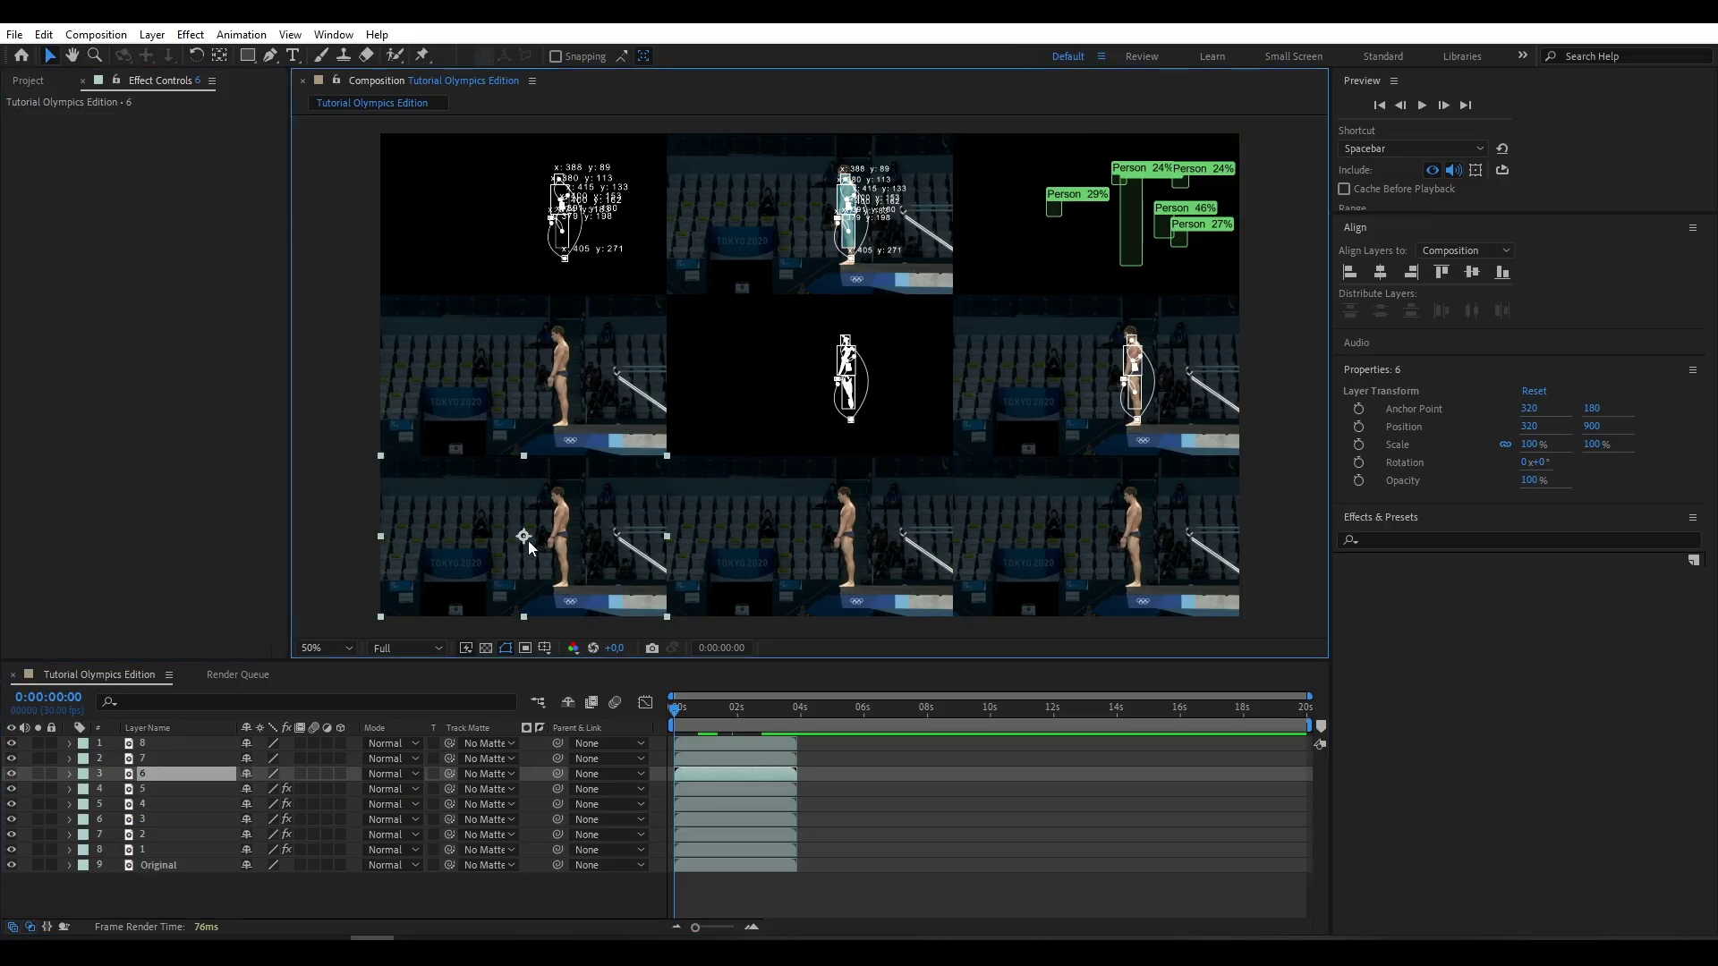
pyautogui.click(190, 34)
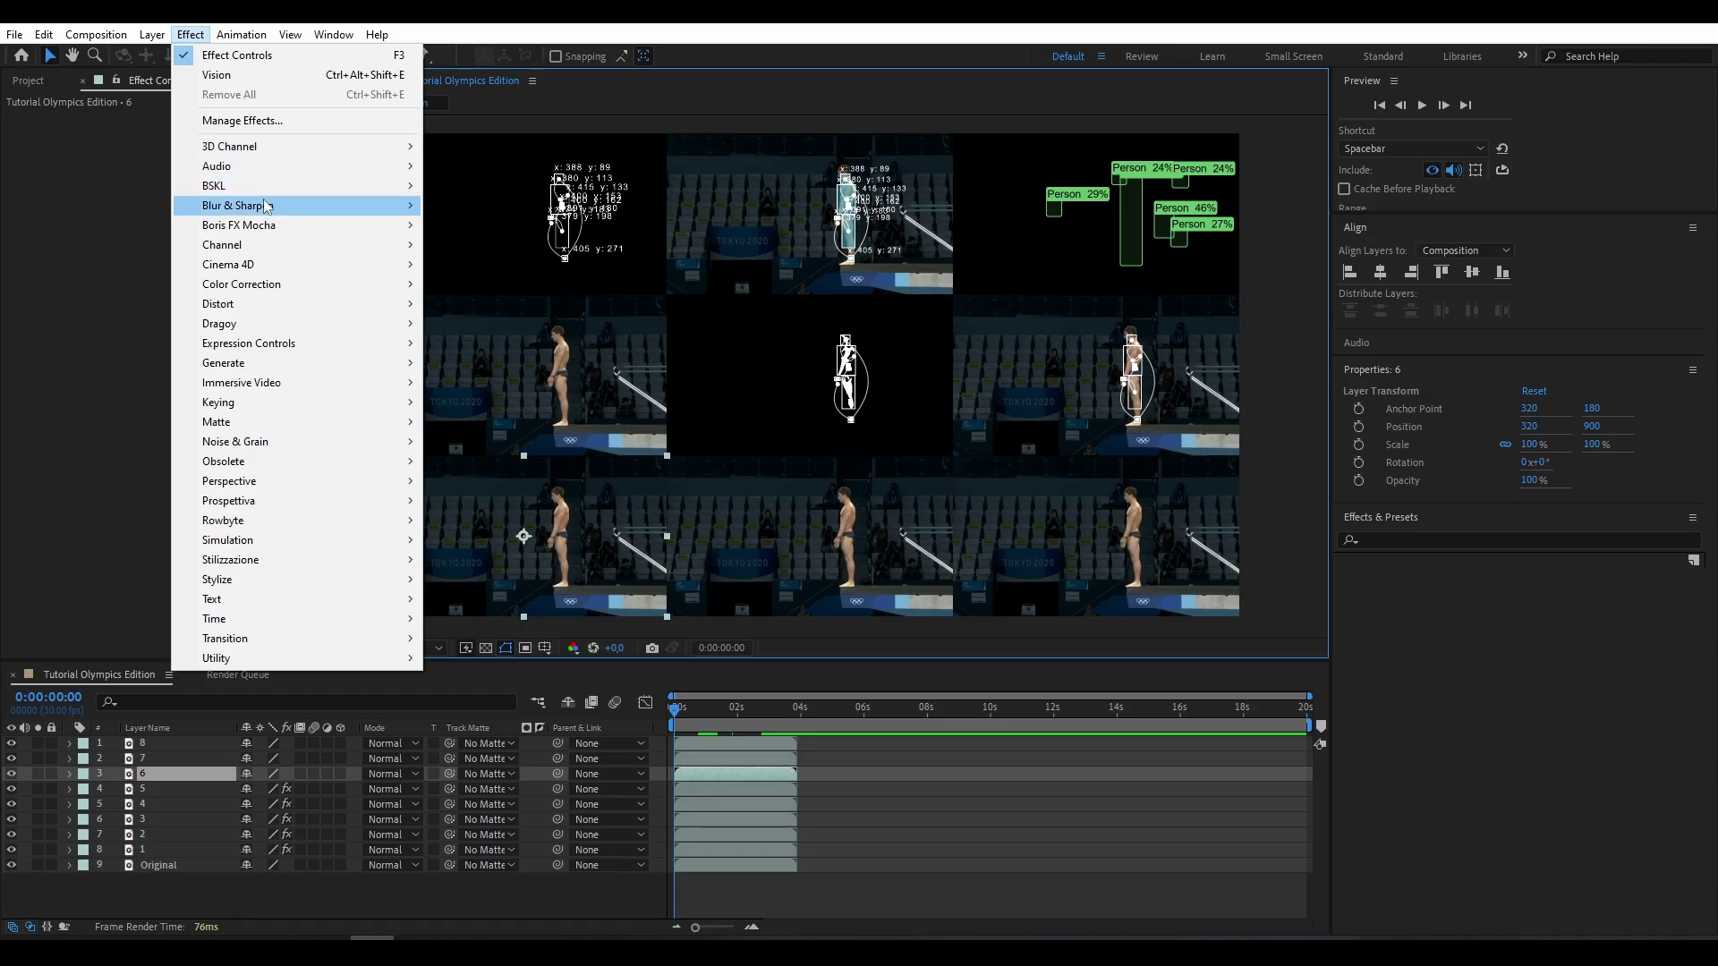
pyautogui.moveTo(277, 186)
pyautogui.click(452, 186)
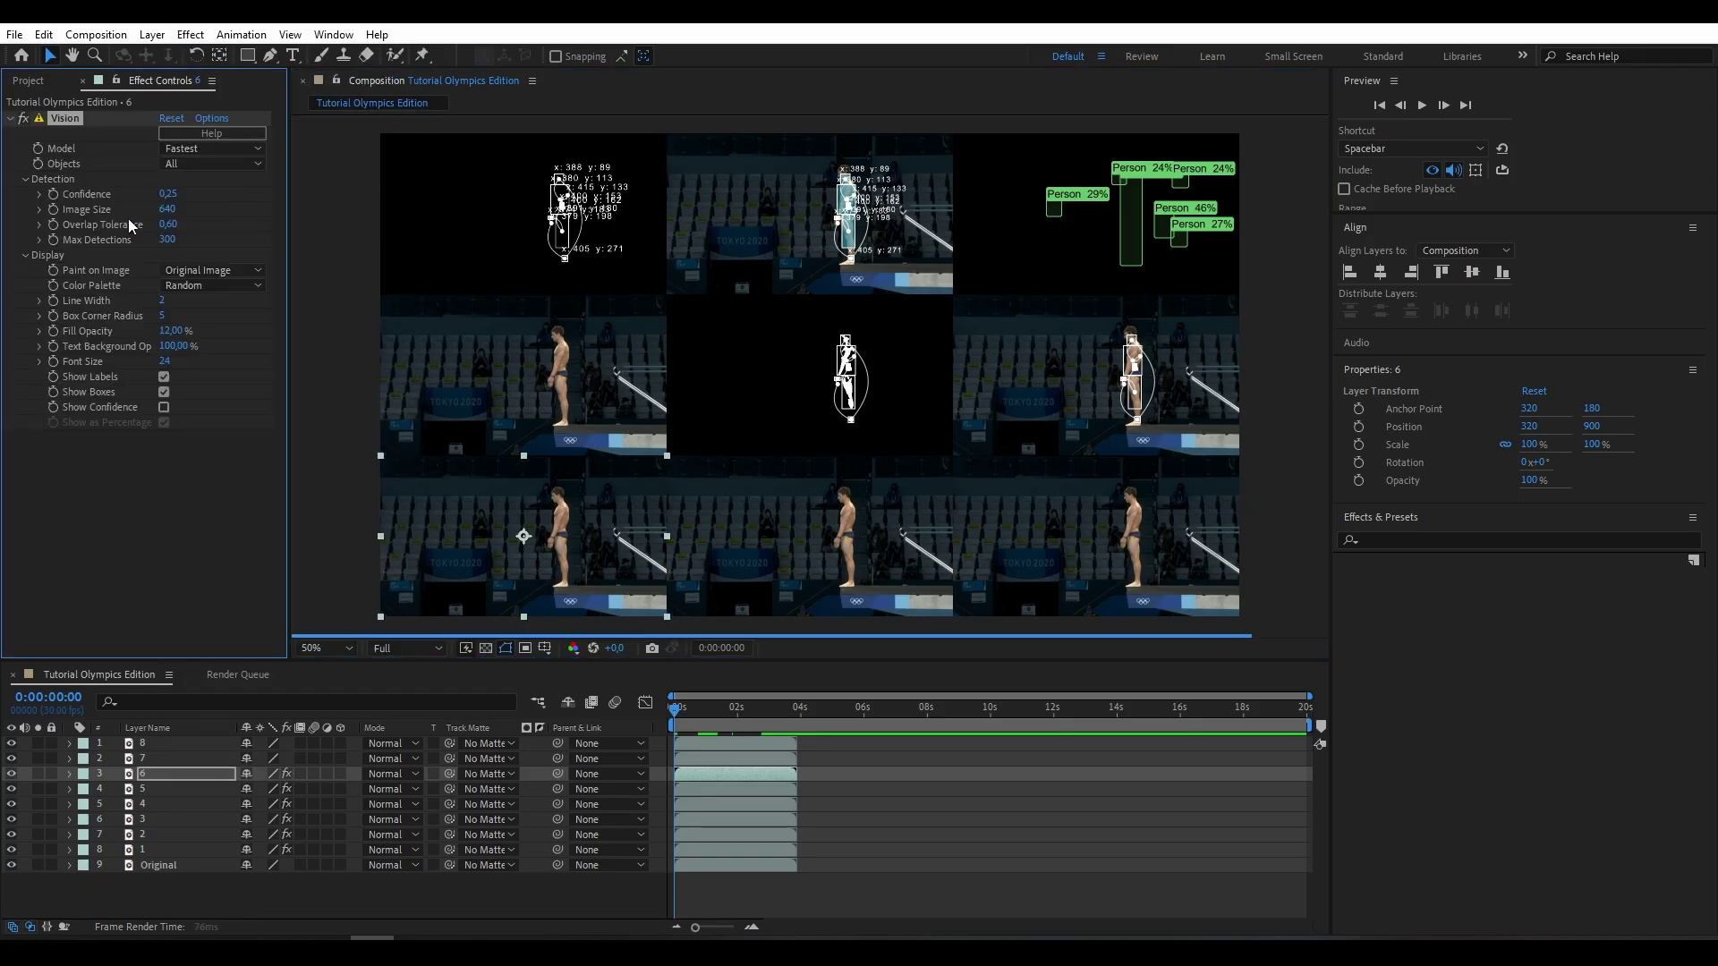
# Step: Set Vision's model to Precise and limit detected objects to Person
pyautogui.click(195, 150)
pyautogui.click(200, 209)
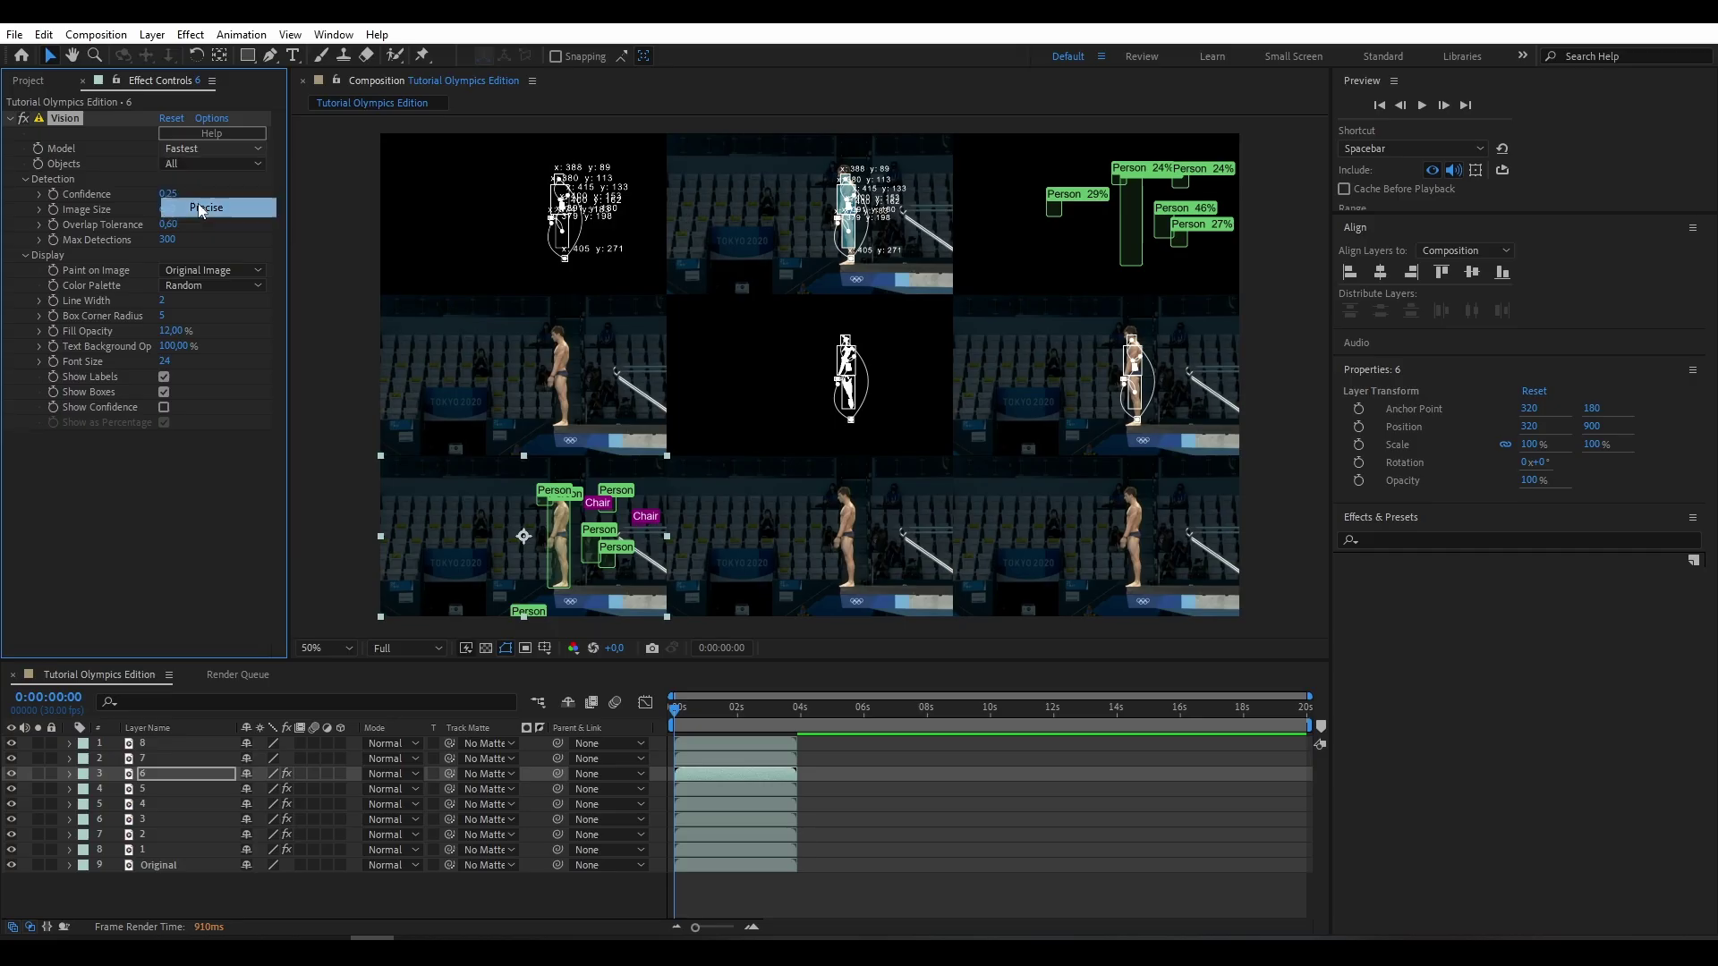
pyautogui.click(200, 165)
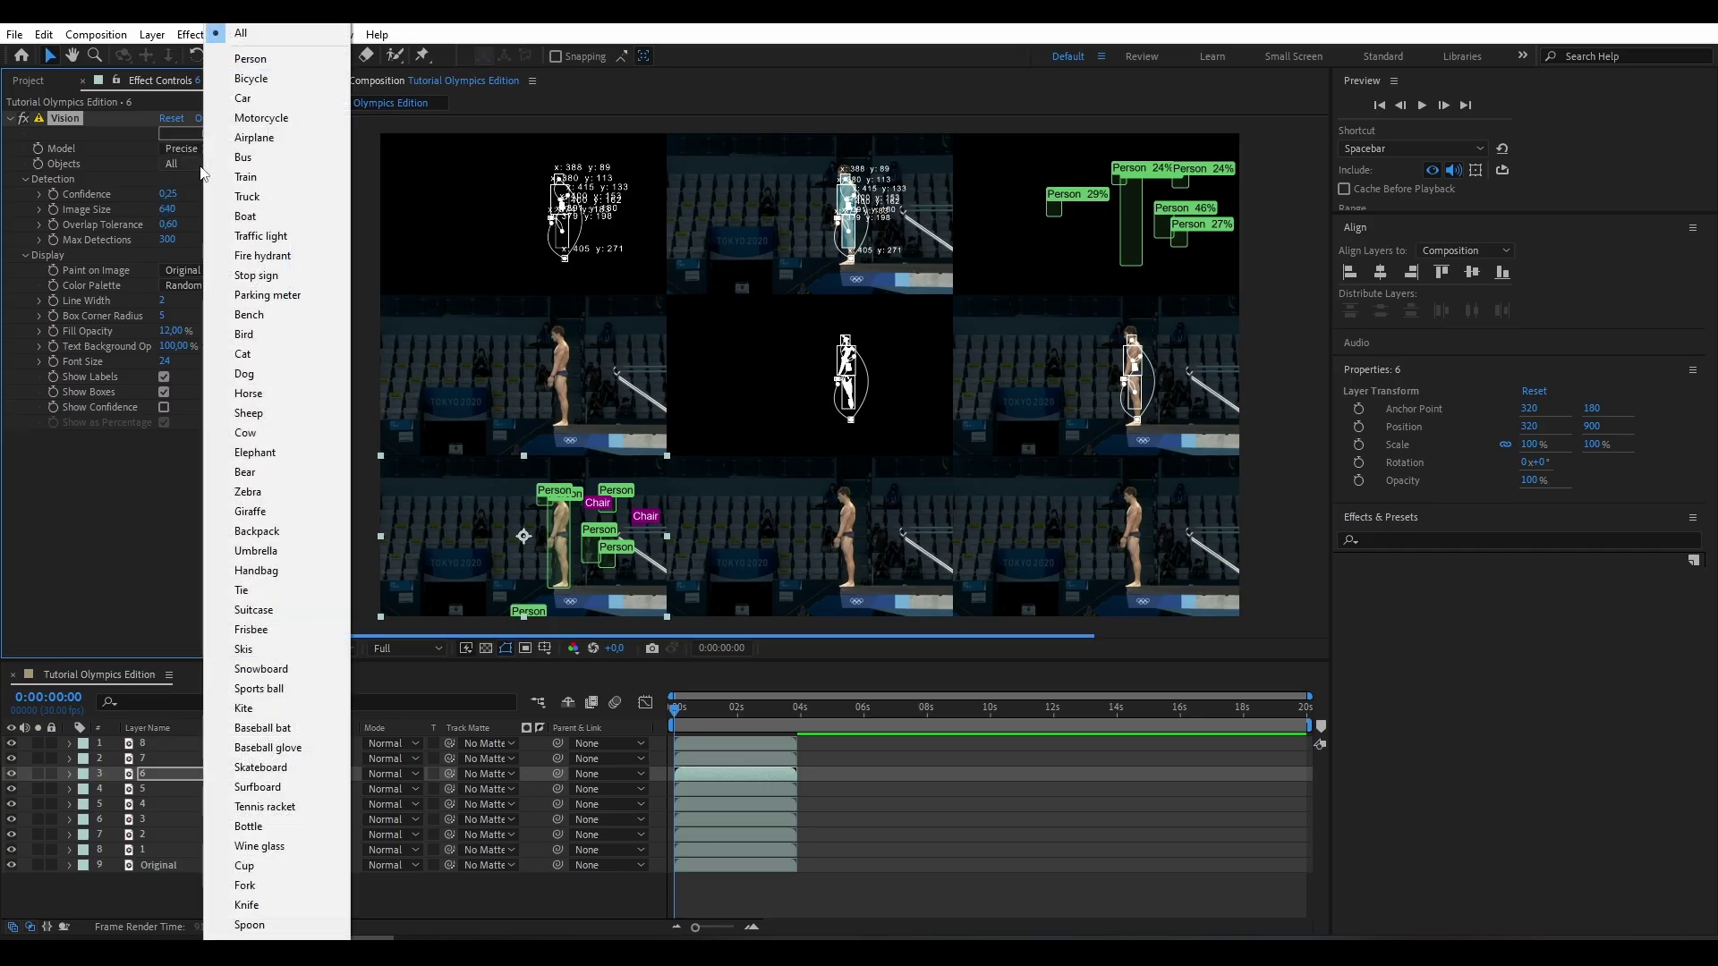
pyautogui.click(264, 61)
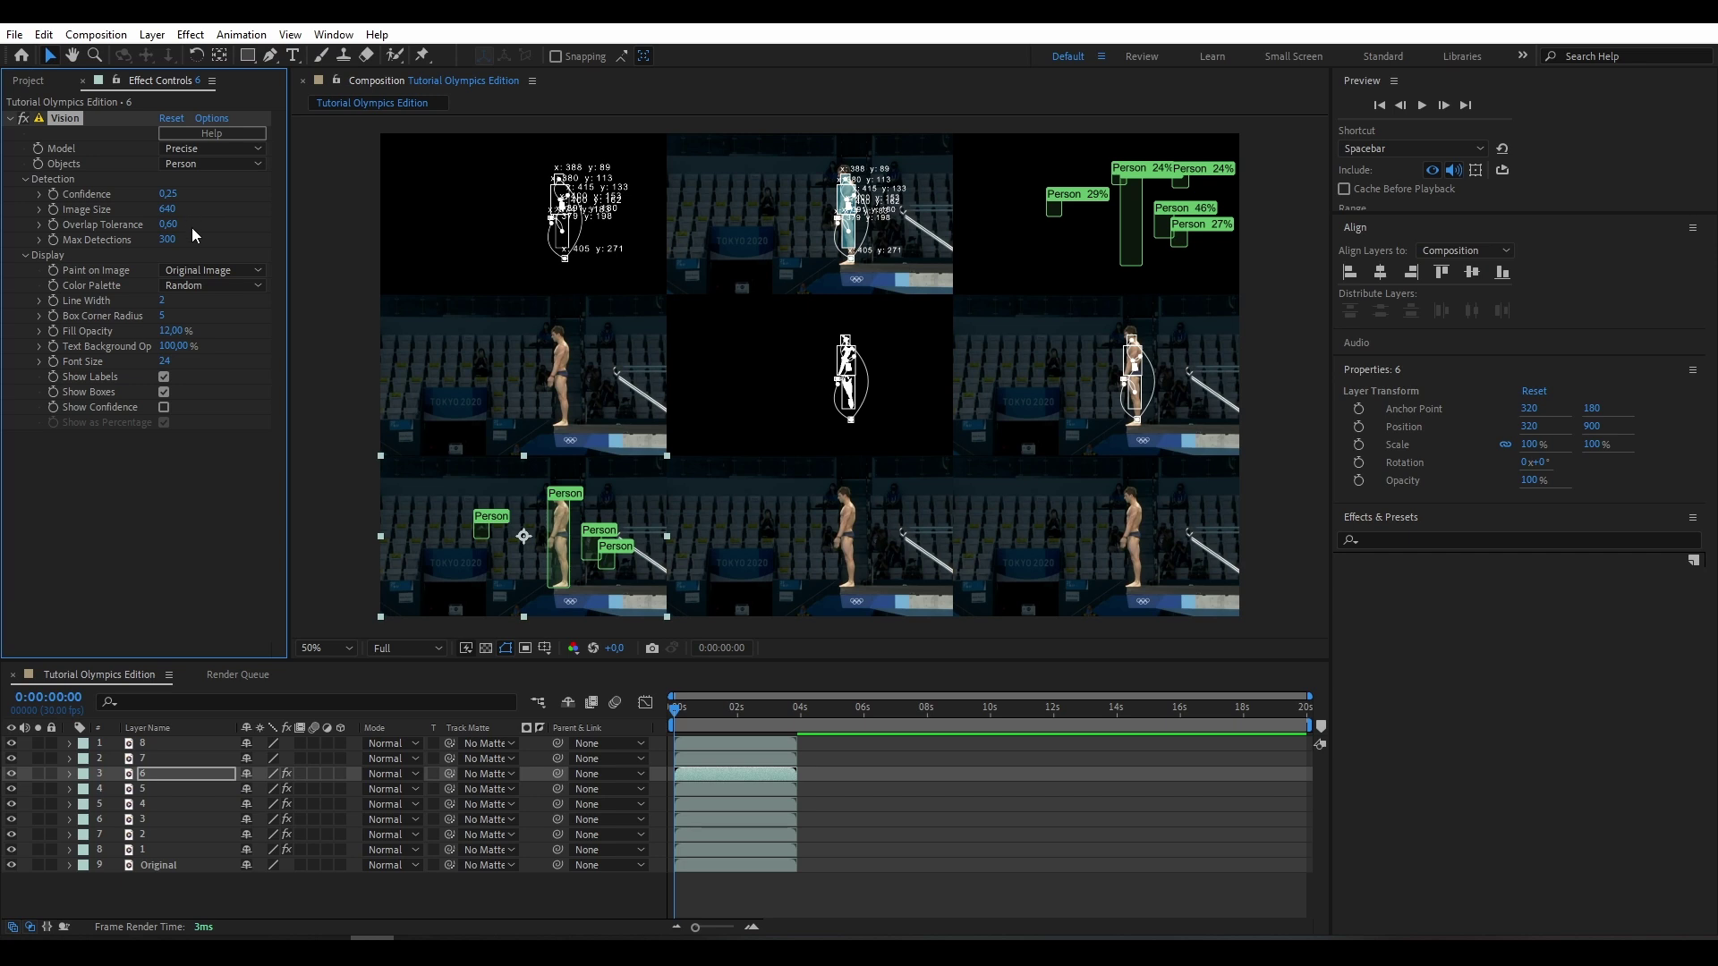
# Step: Set layer 6's Vision Paint on Image to Black and move to a later frame
pyautogui.click(182, 272)
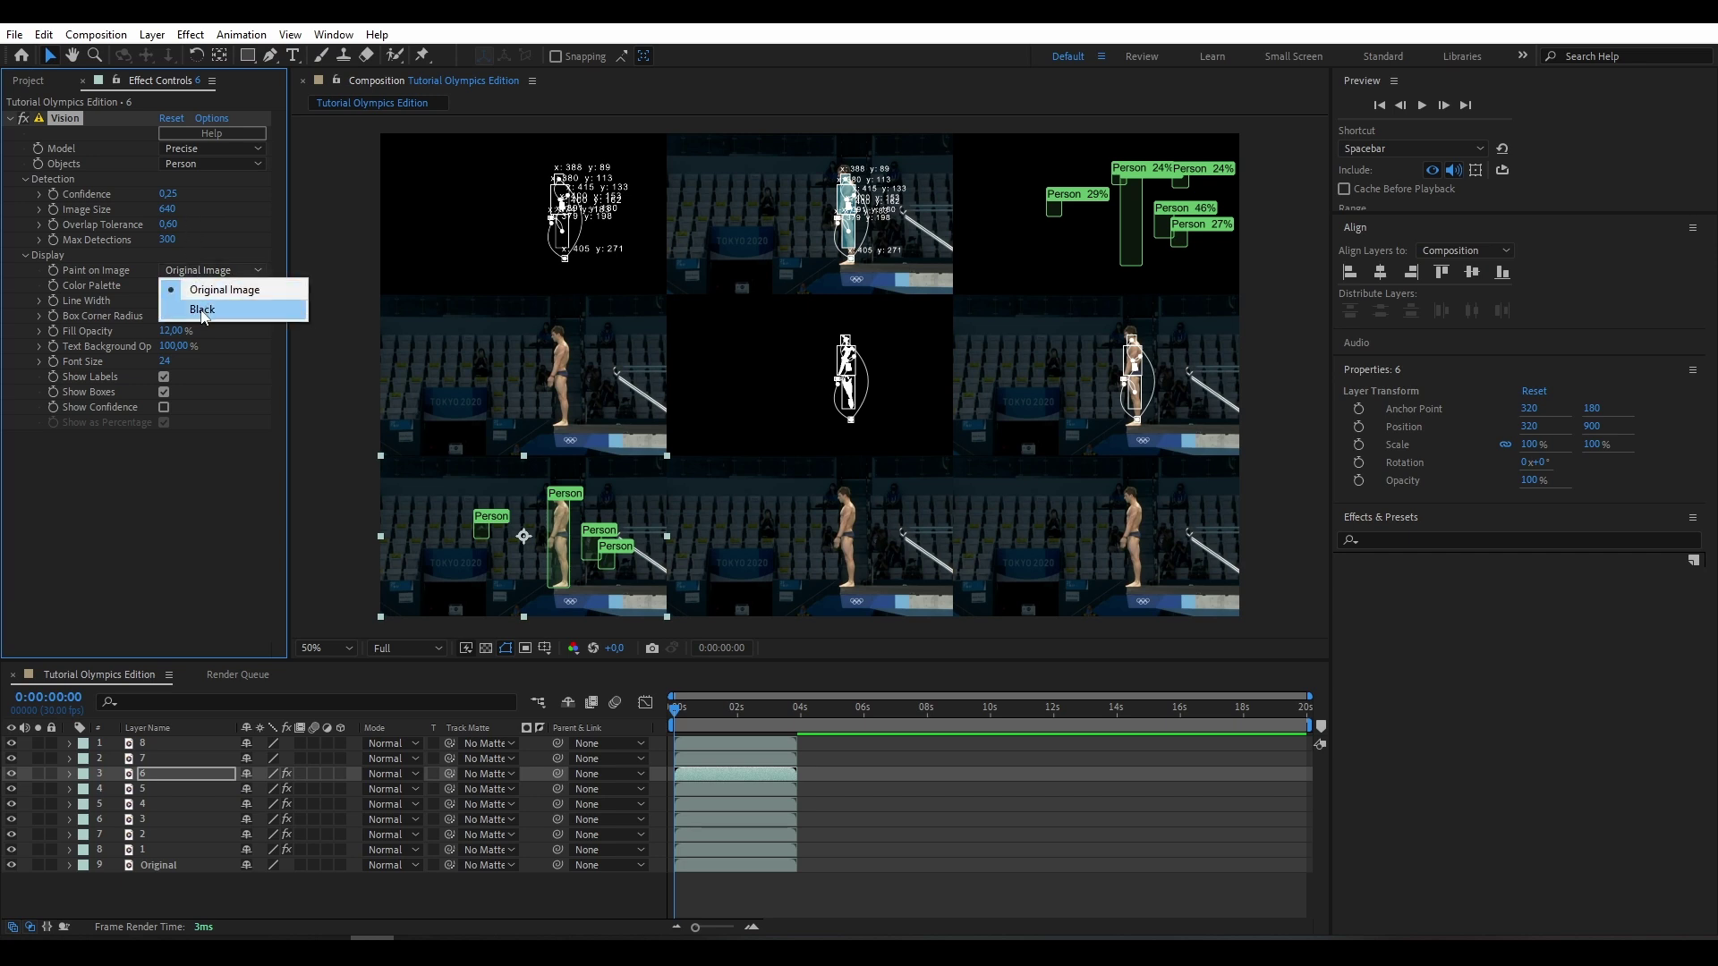
pyautogui.click(203, 311)
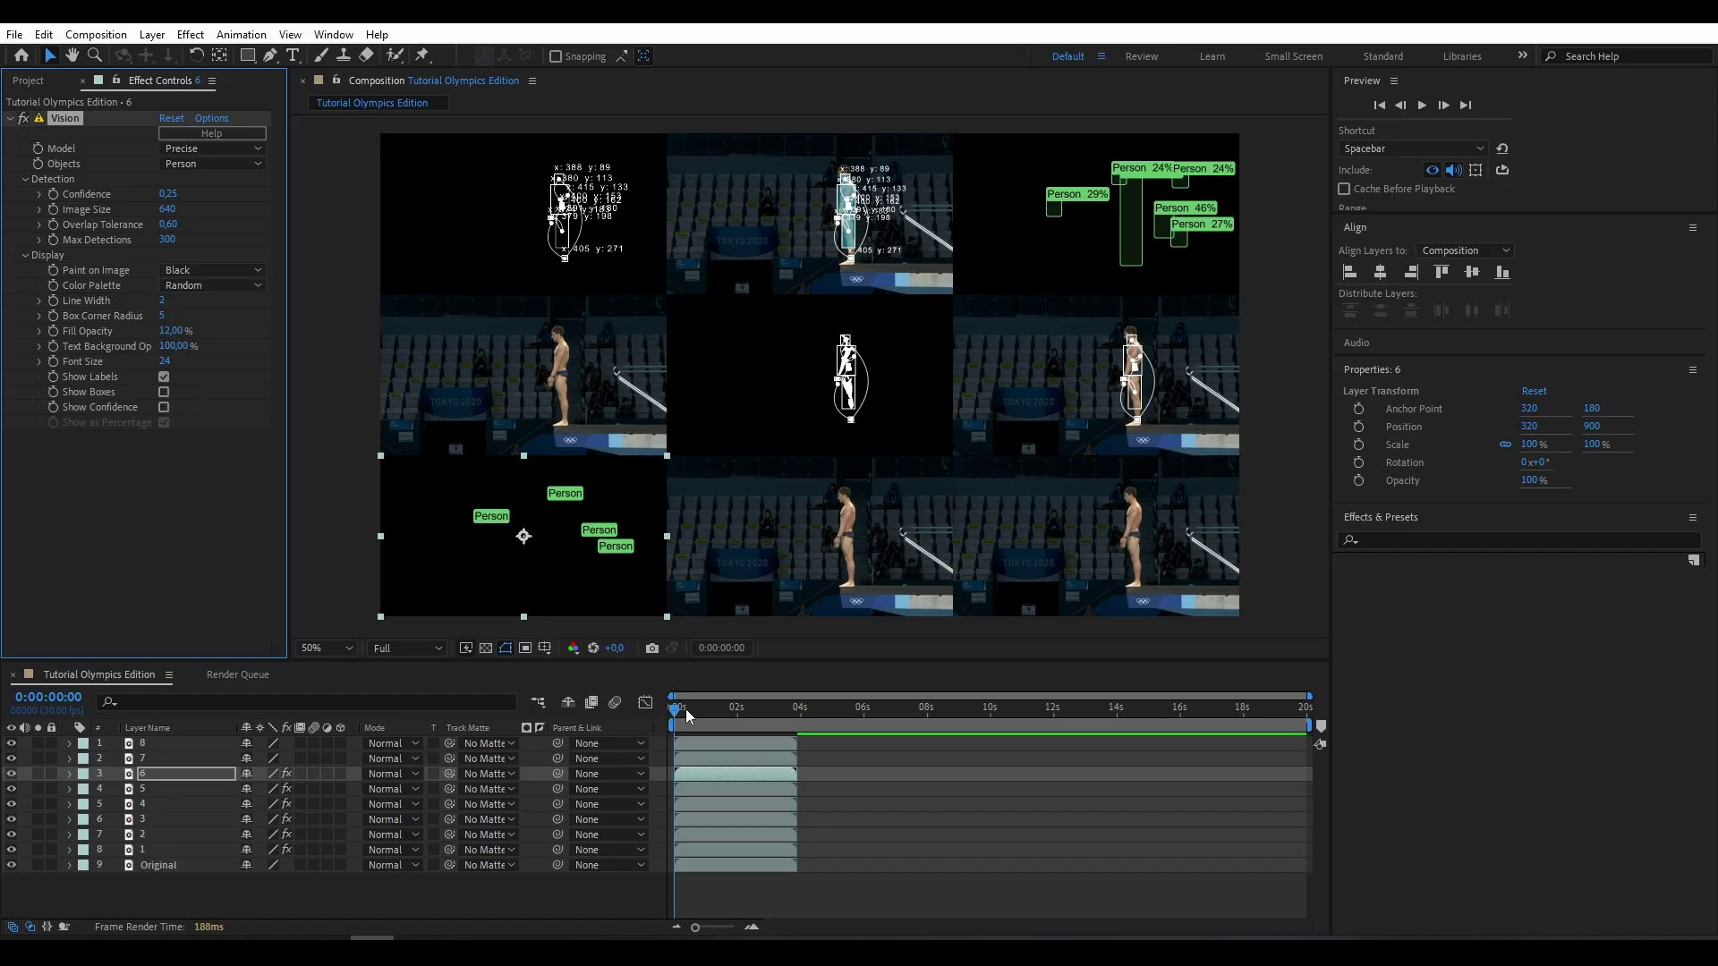
pyautogui.moveTo(689, 714); pyautogui.dragTo(713, 713)
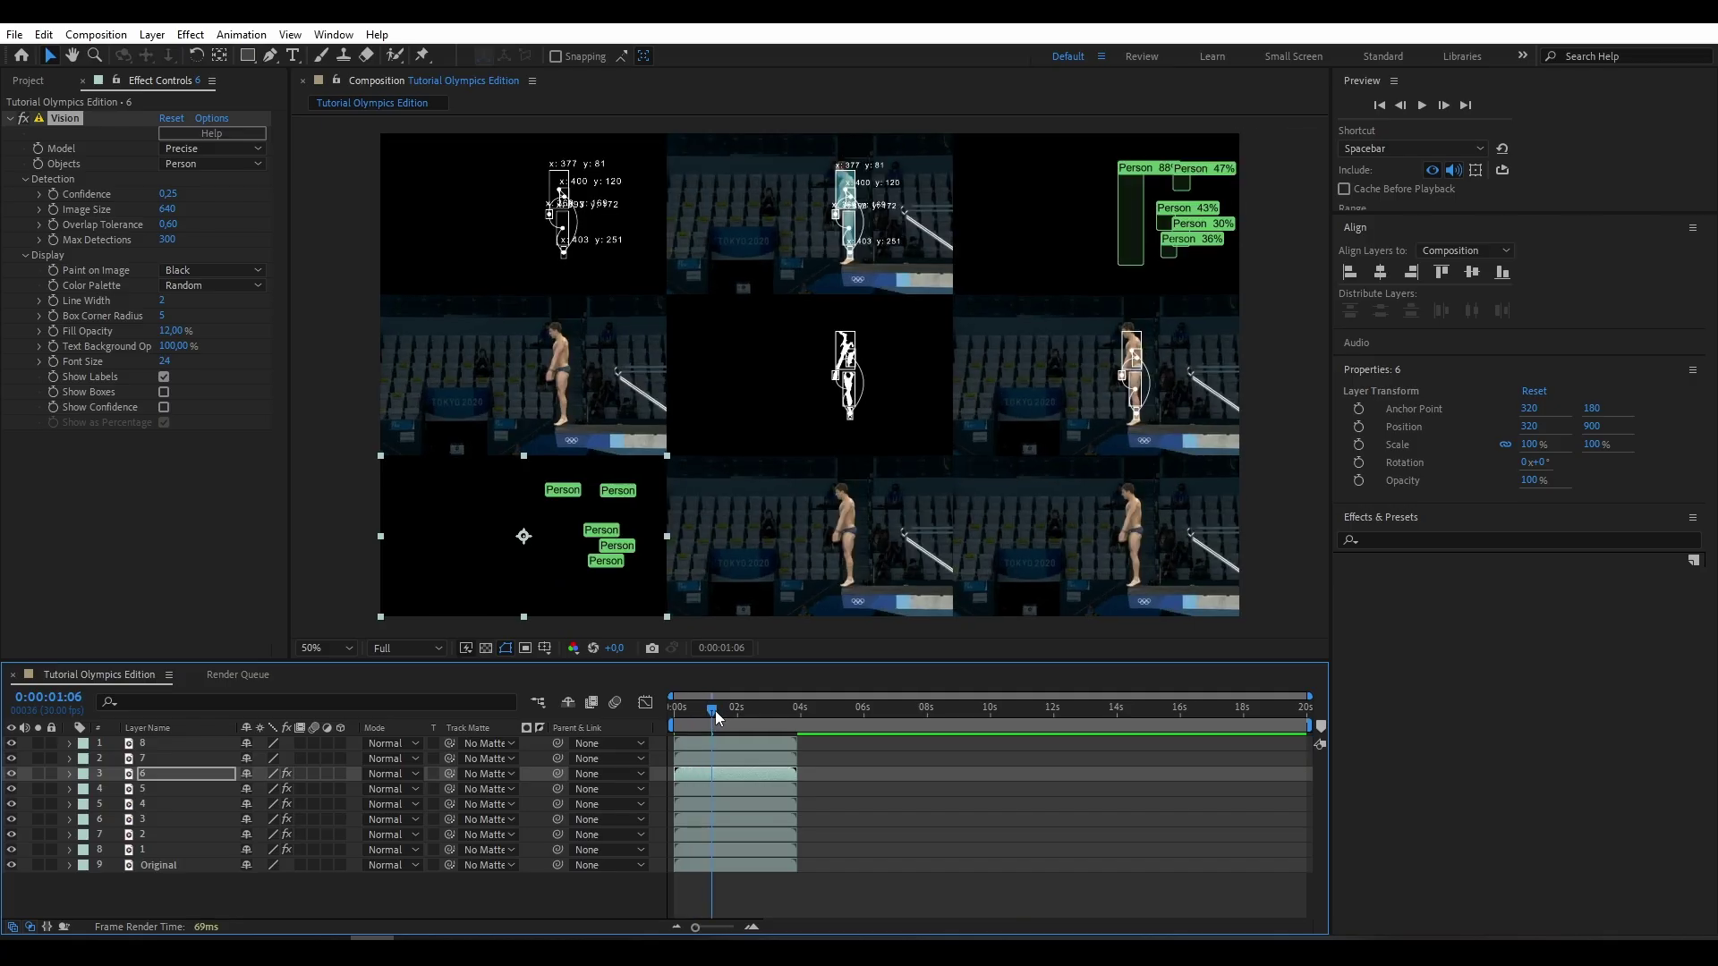
# Step: Preview the bottom-left tile's playback, return near the clip start, then select layer 7
pyautogui.press('space')
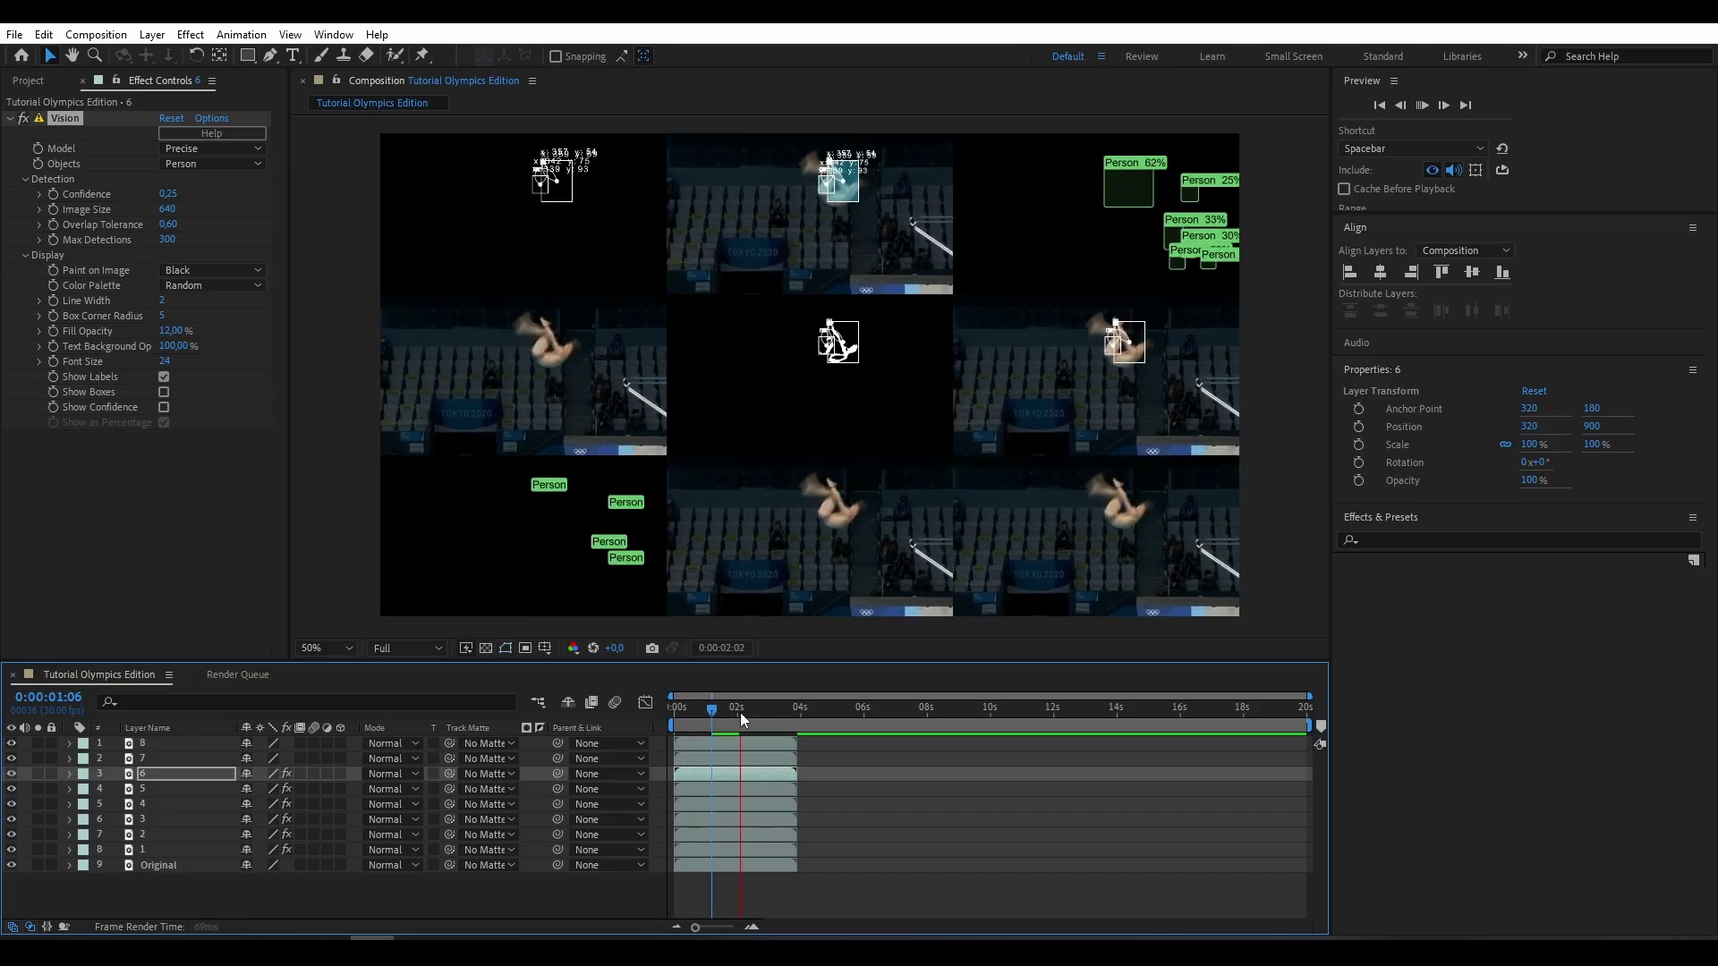
pyautogui.click(764, 707)
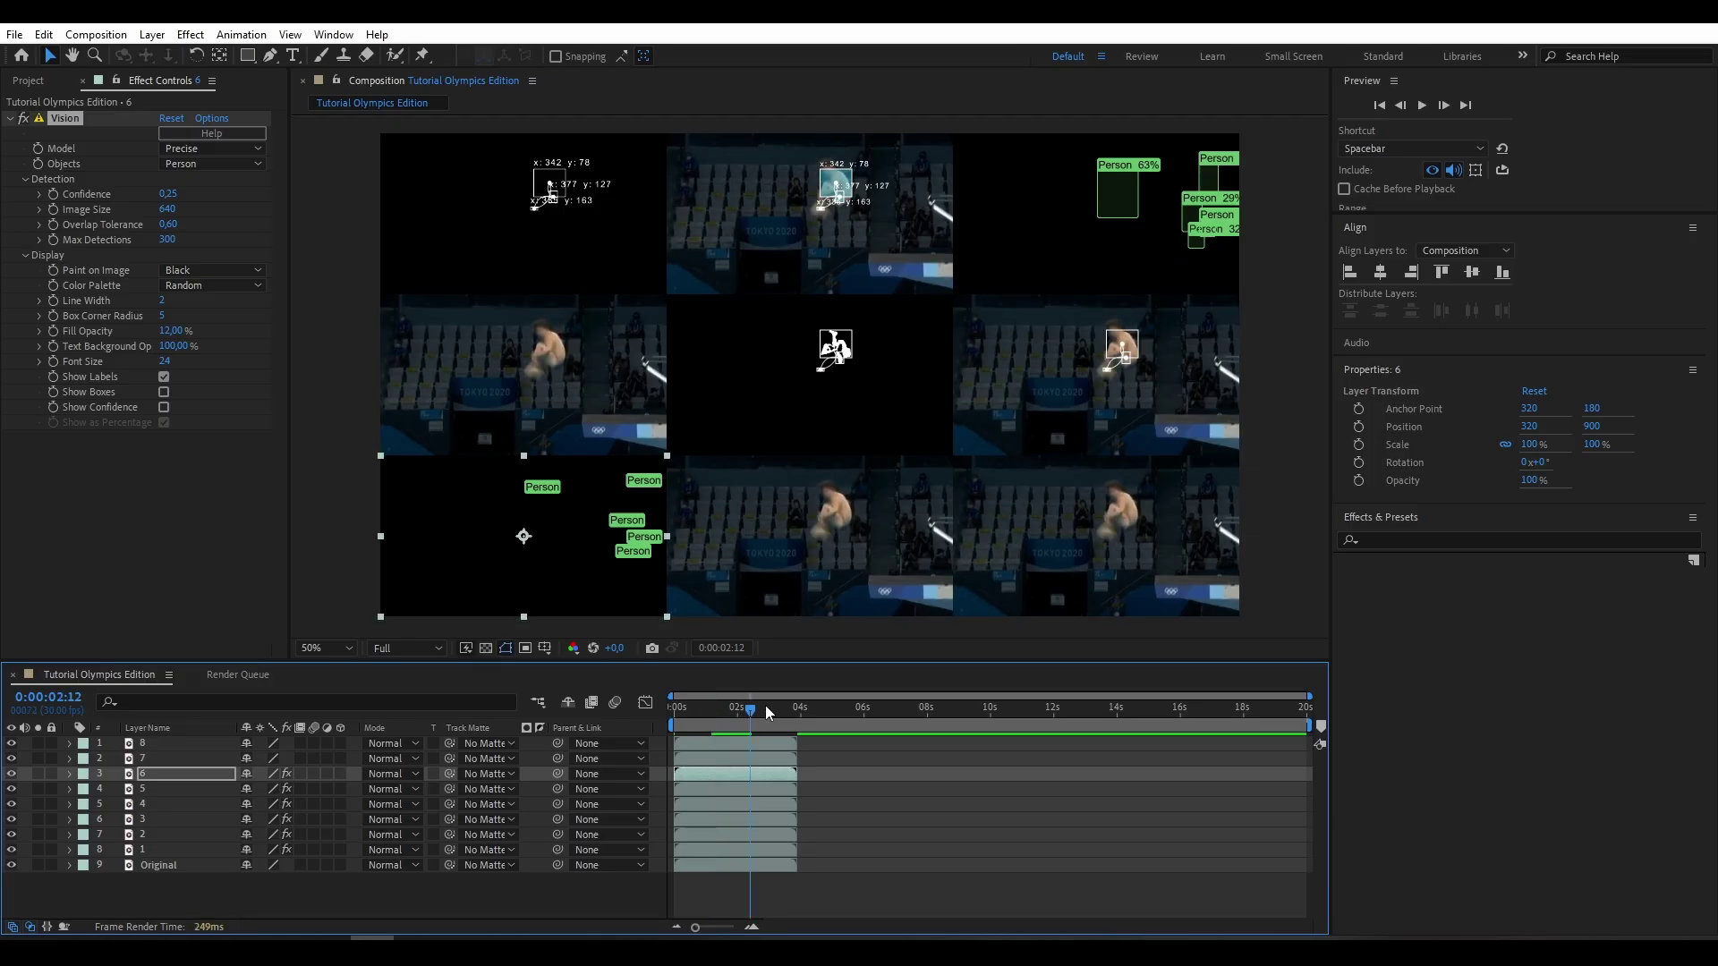
pyautogui.press('space')
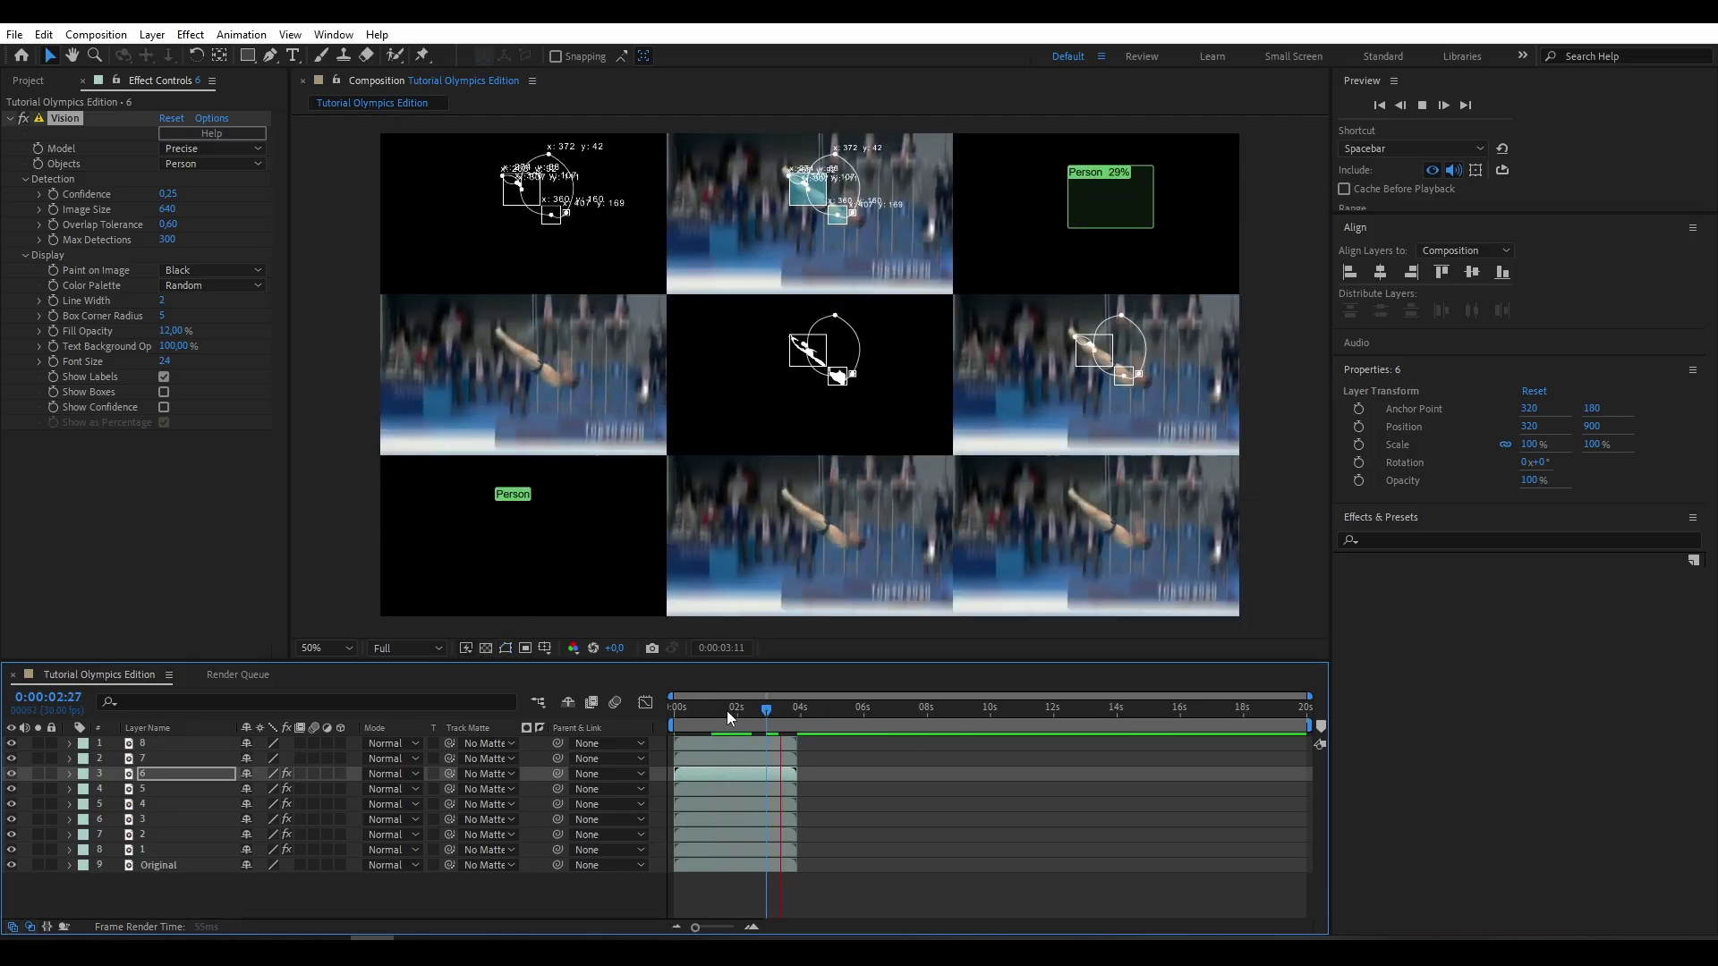
pyautogui.click(706, 711)
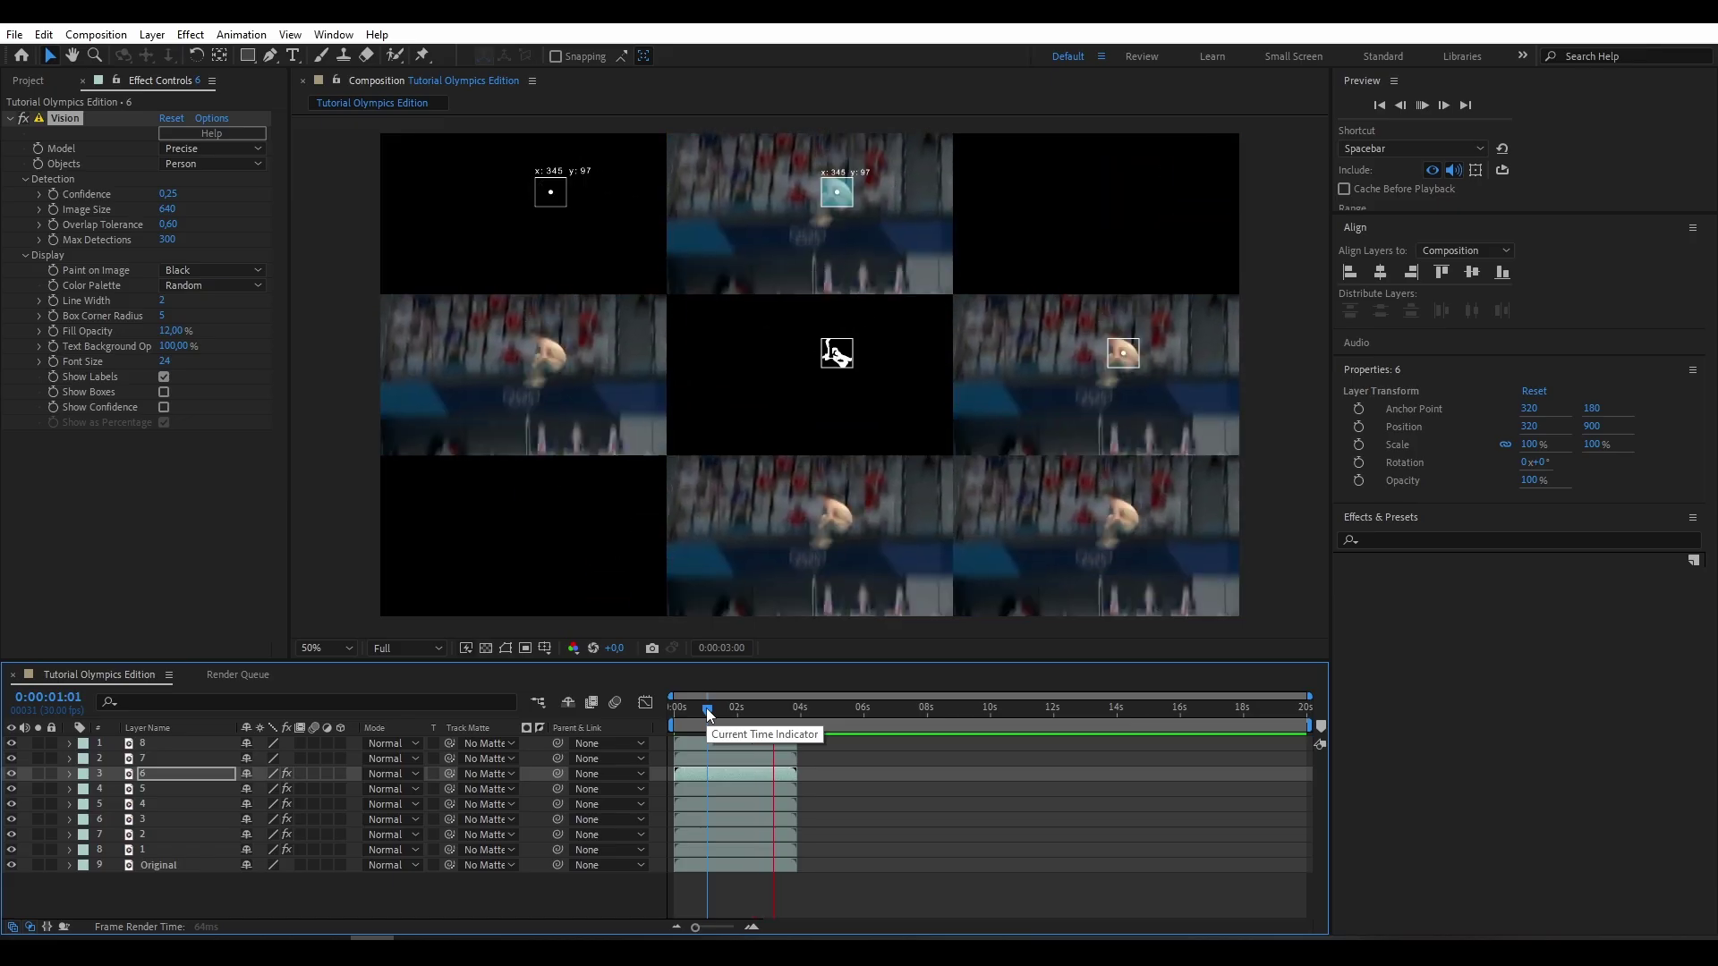
pyautogui.press('space')
pyautogui.click(706, 709)
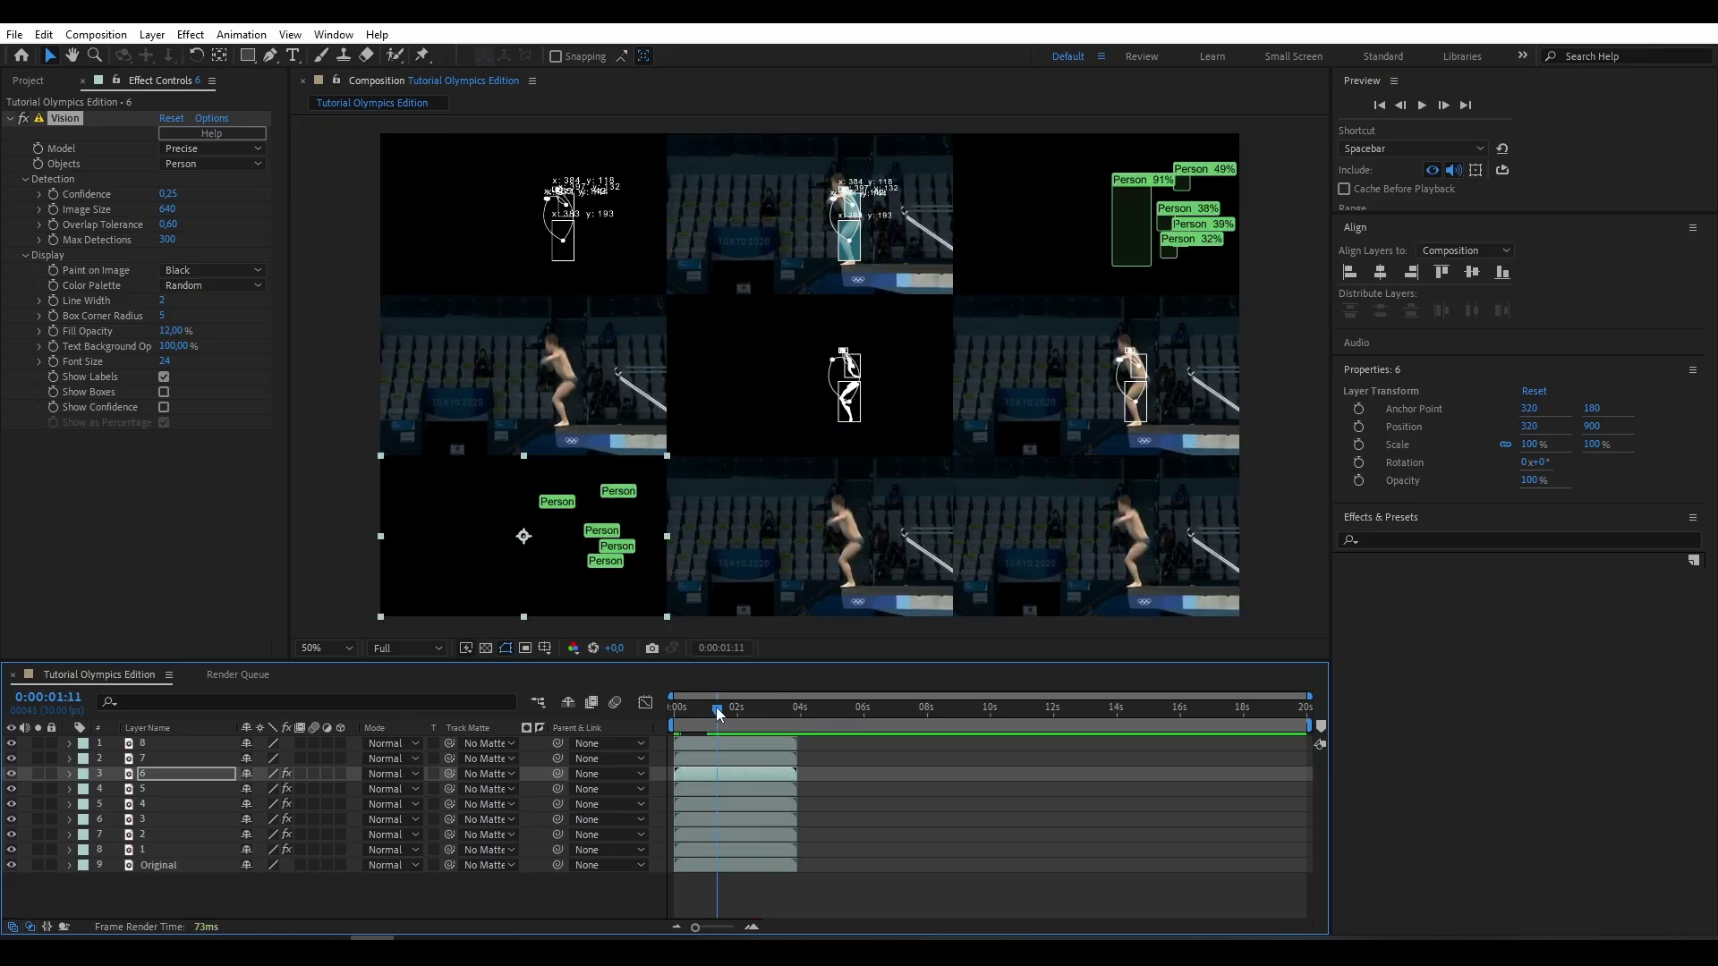
pyautogui.moveTo(706, 711); pyautogui.dragTo(677, 711)
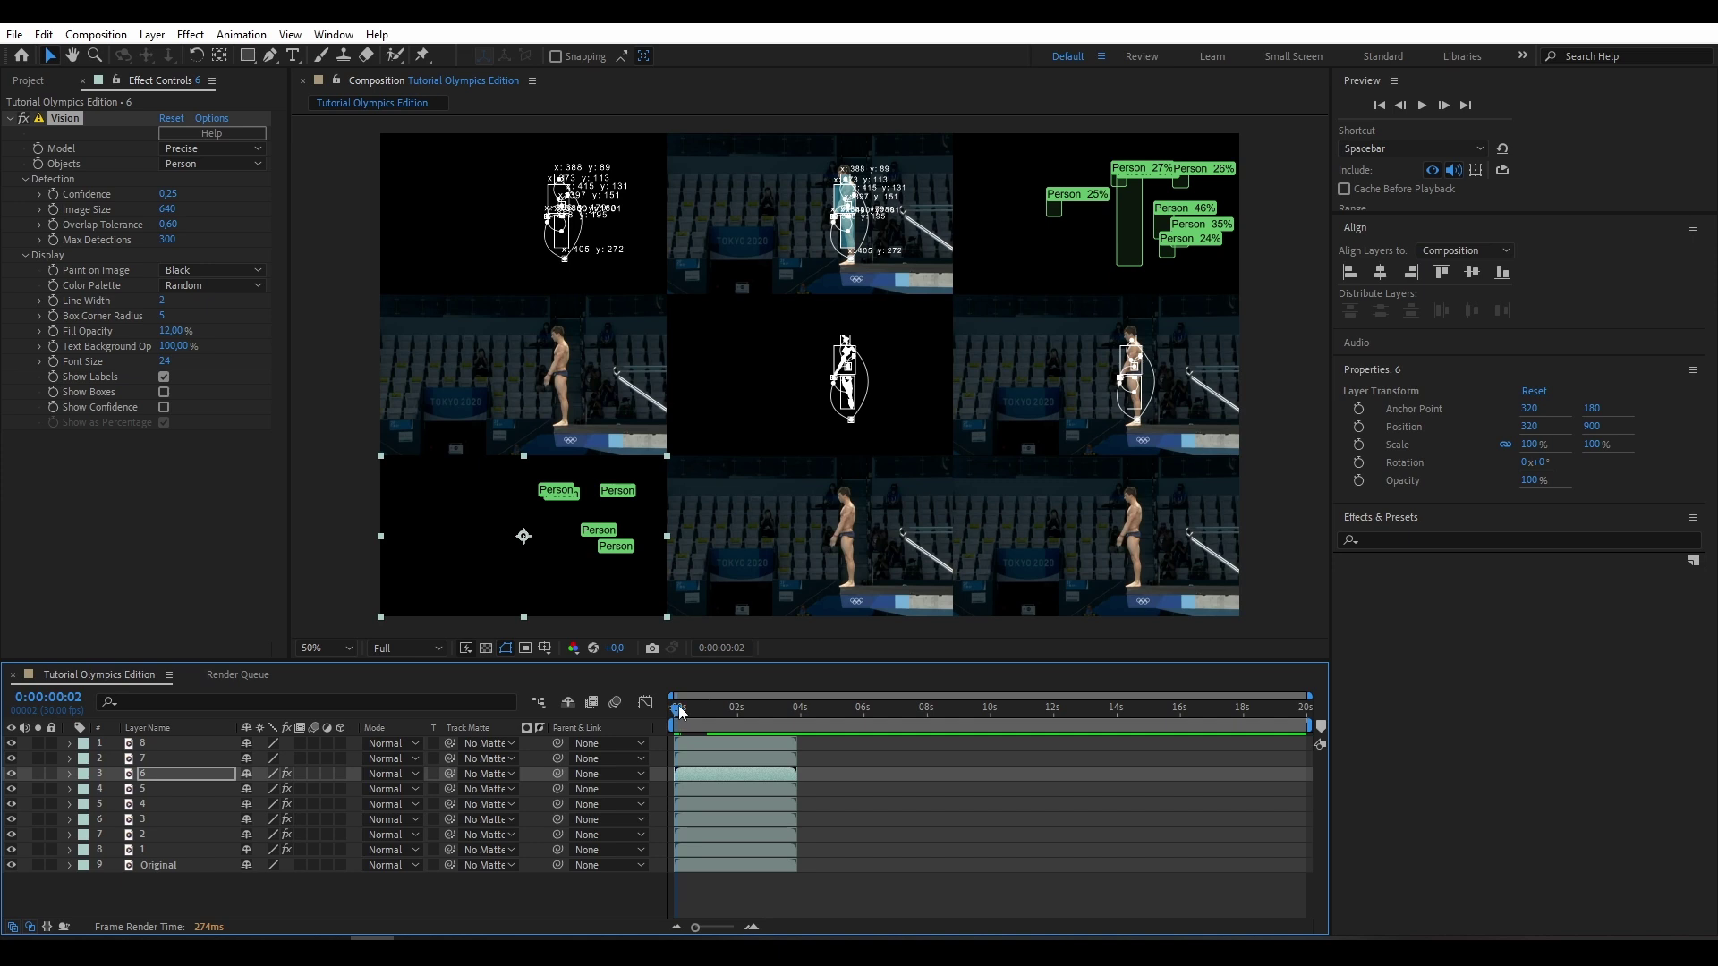
pyautogui.click(11, 120)
pyautogui.click(818, 537)
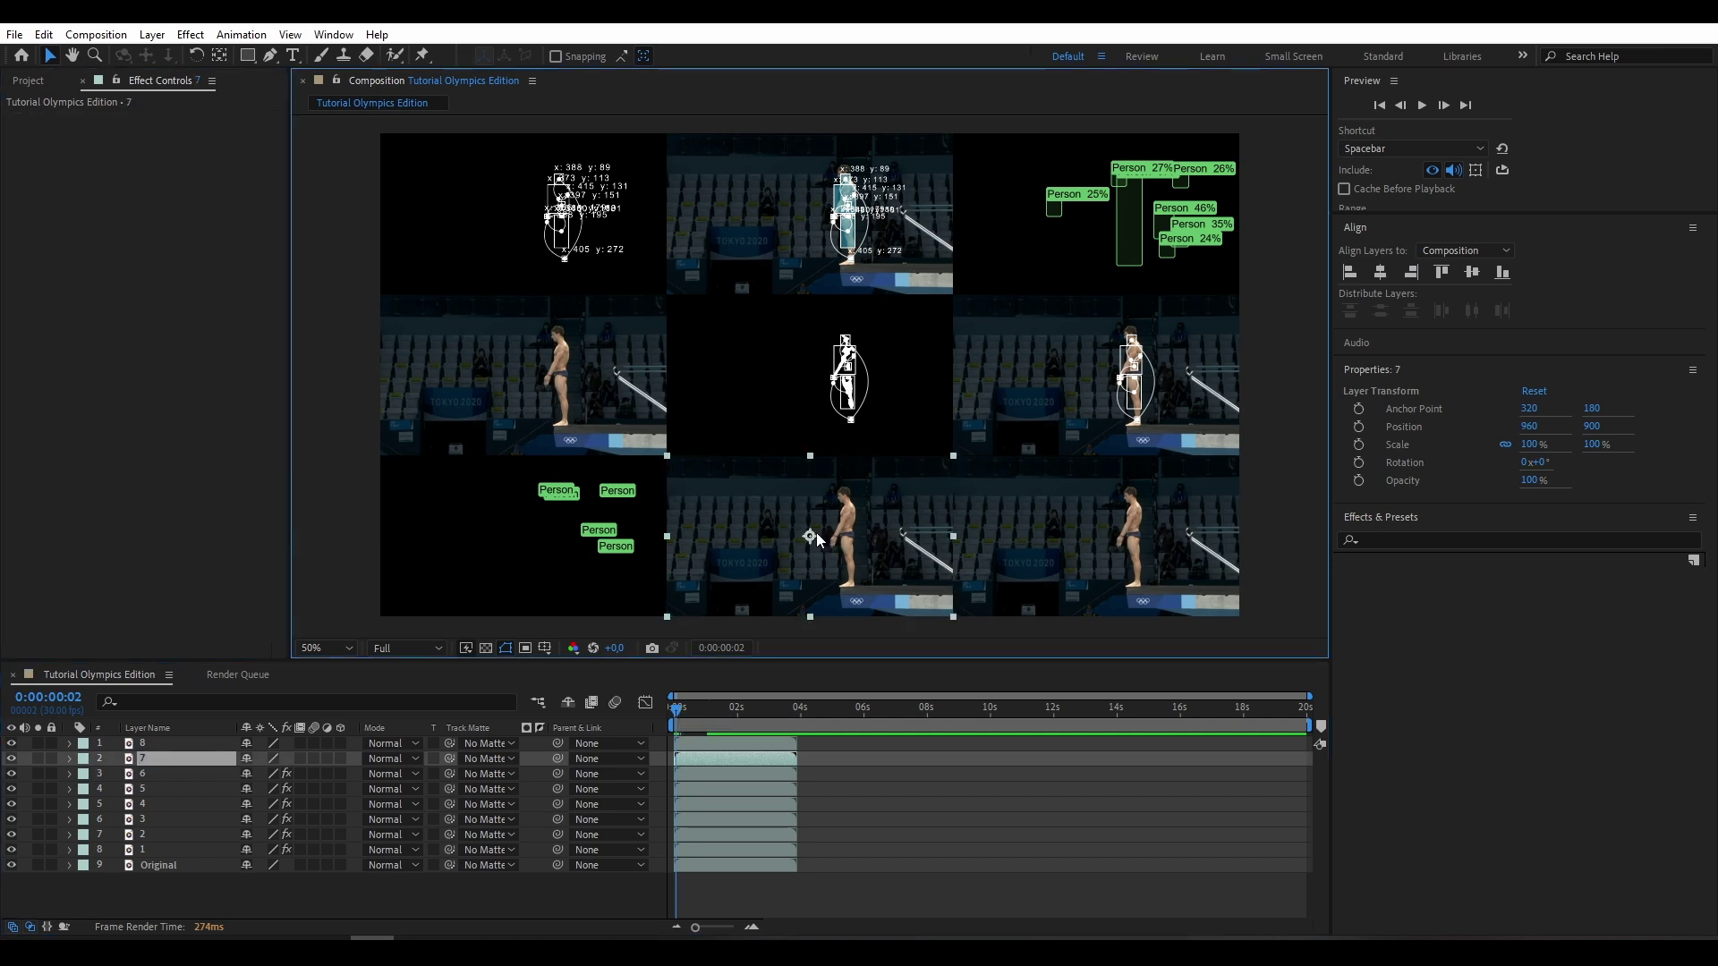
# Step: Apply Dragoy Tracery to layer 7 with key colour A9876F and threshold lowered to 26
pyautogui.click(191, 34)
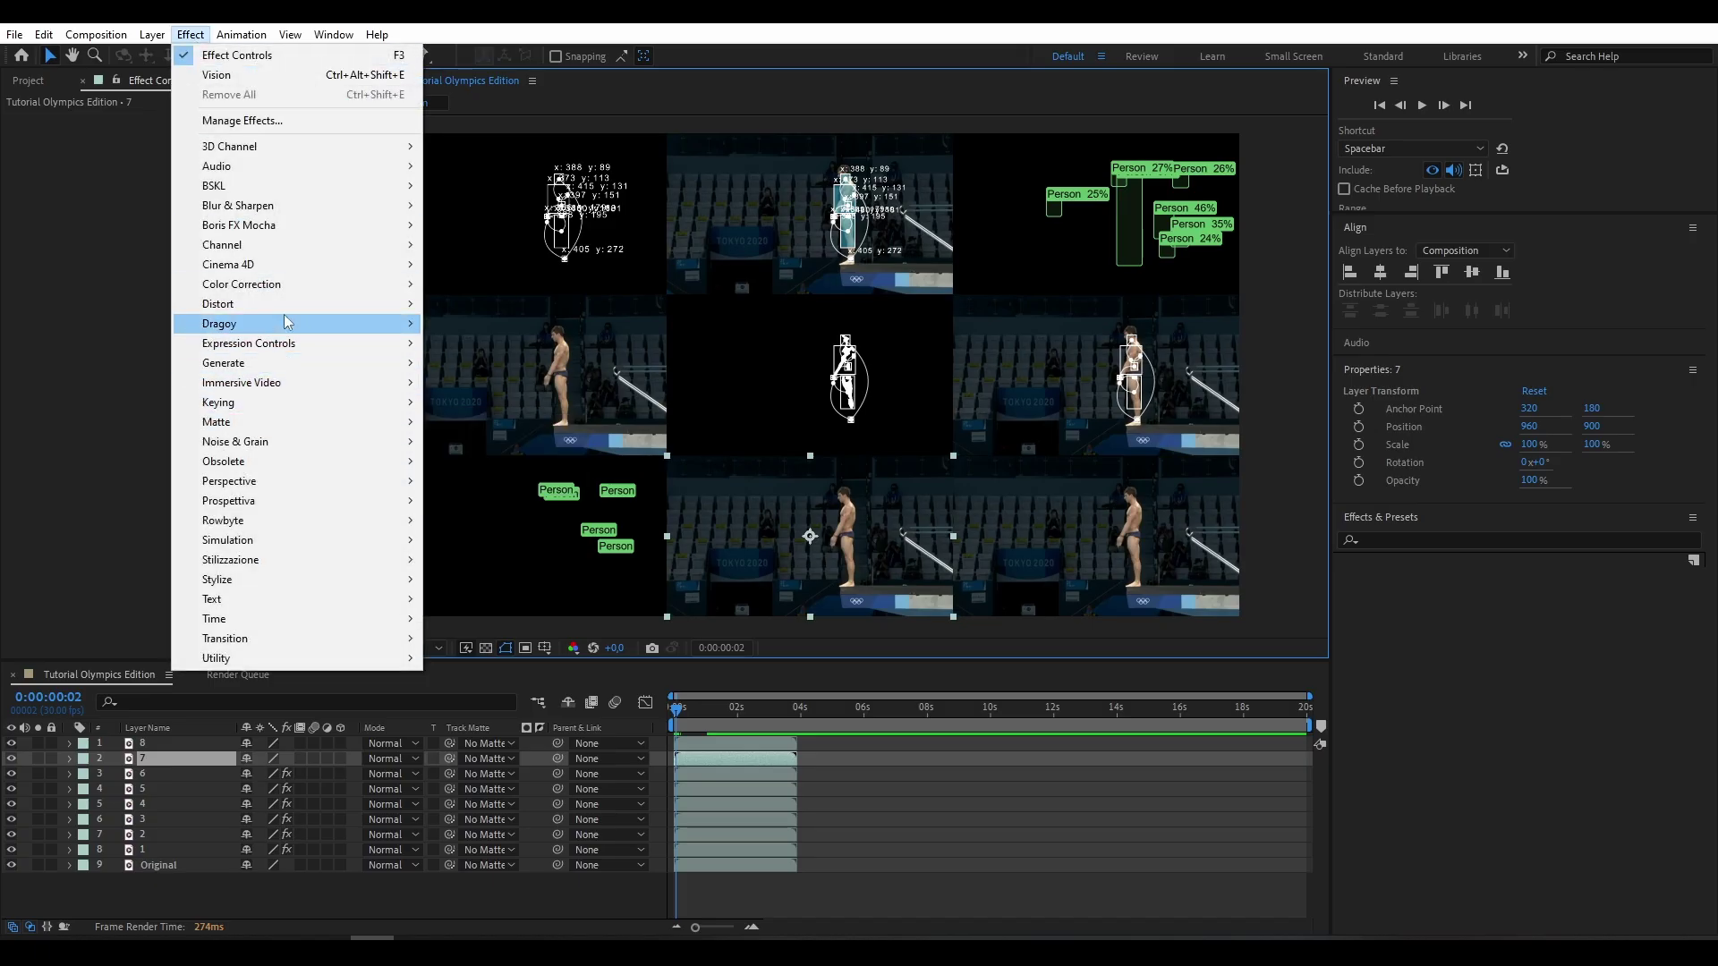
pyautogui.moveTo(286, 327)
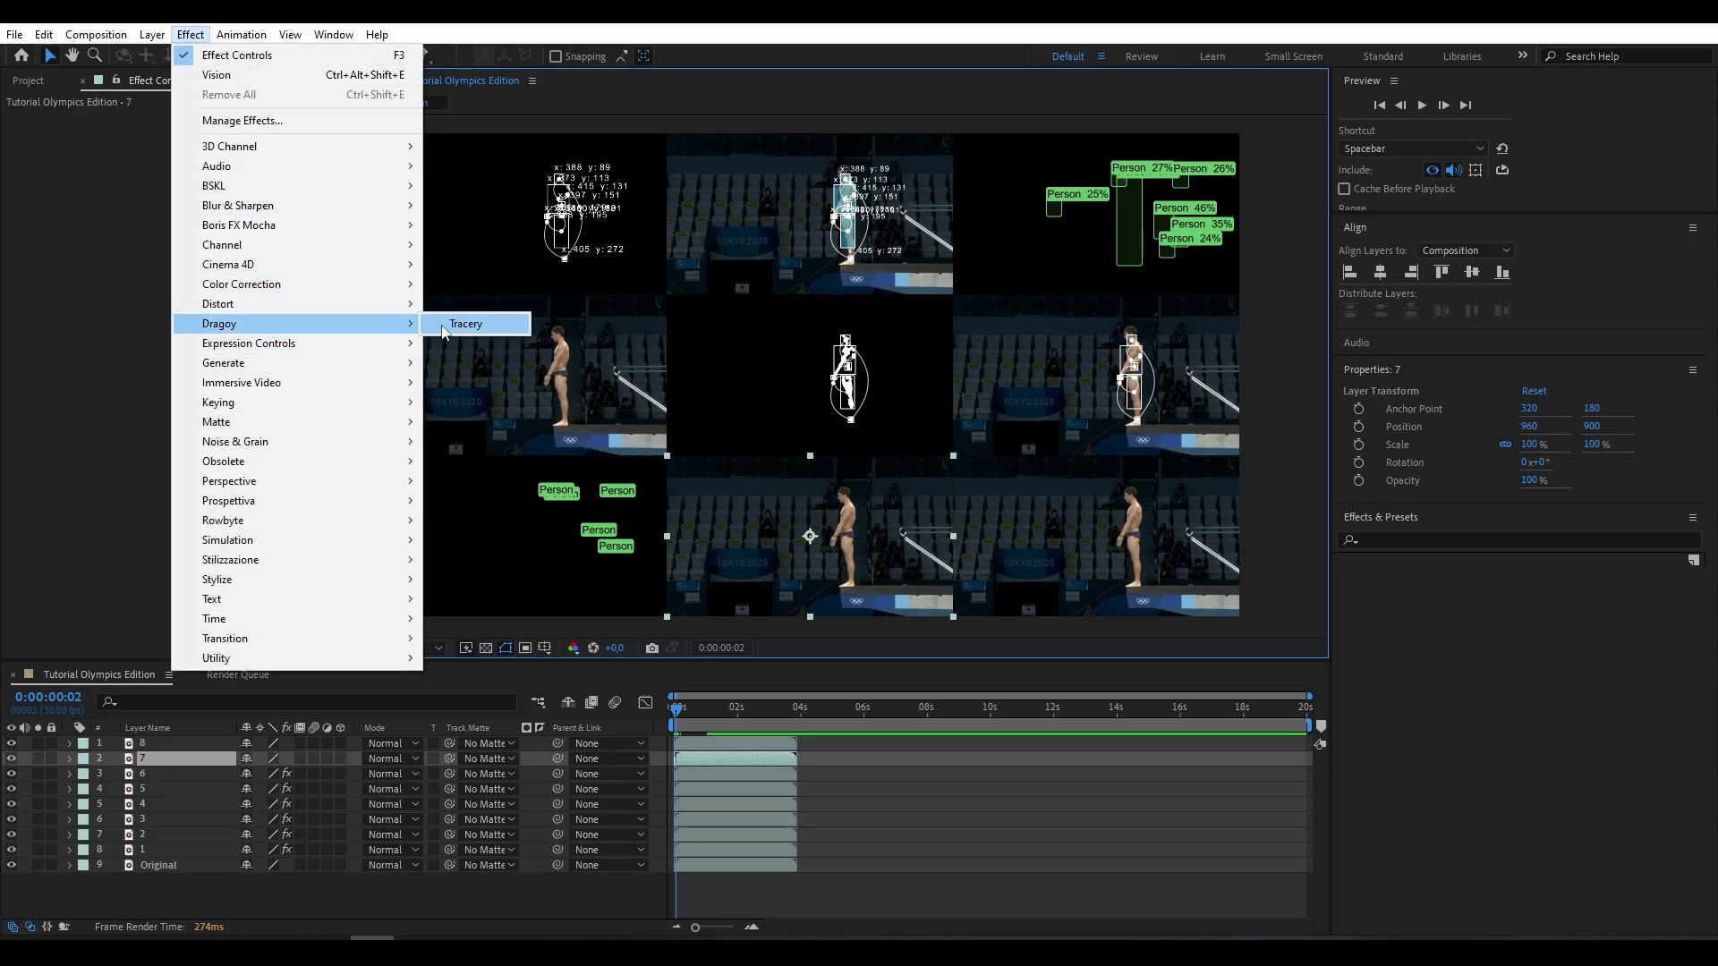
pyautogui.click(450, 327)
pyautogui.click(168, 134)
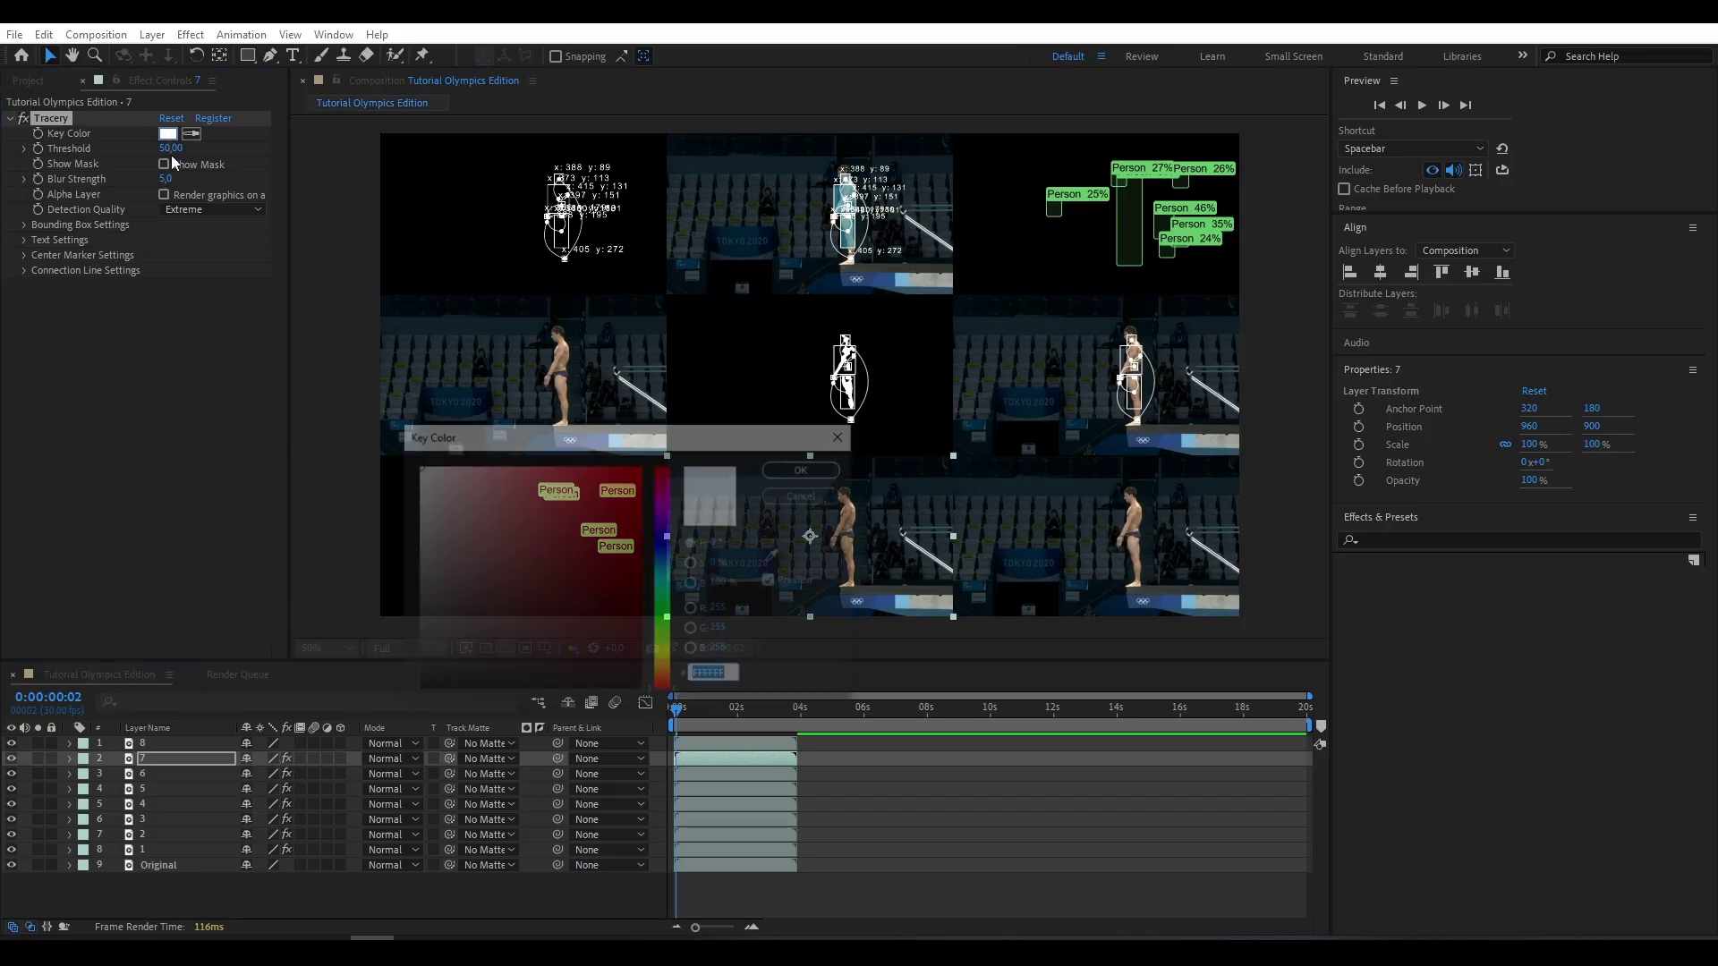
pyautogui.write('A9876F')
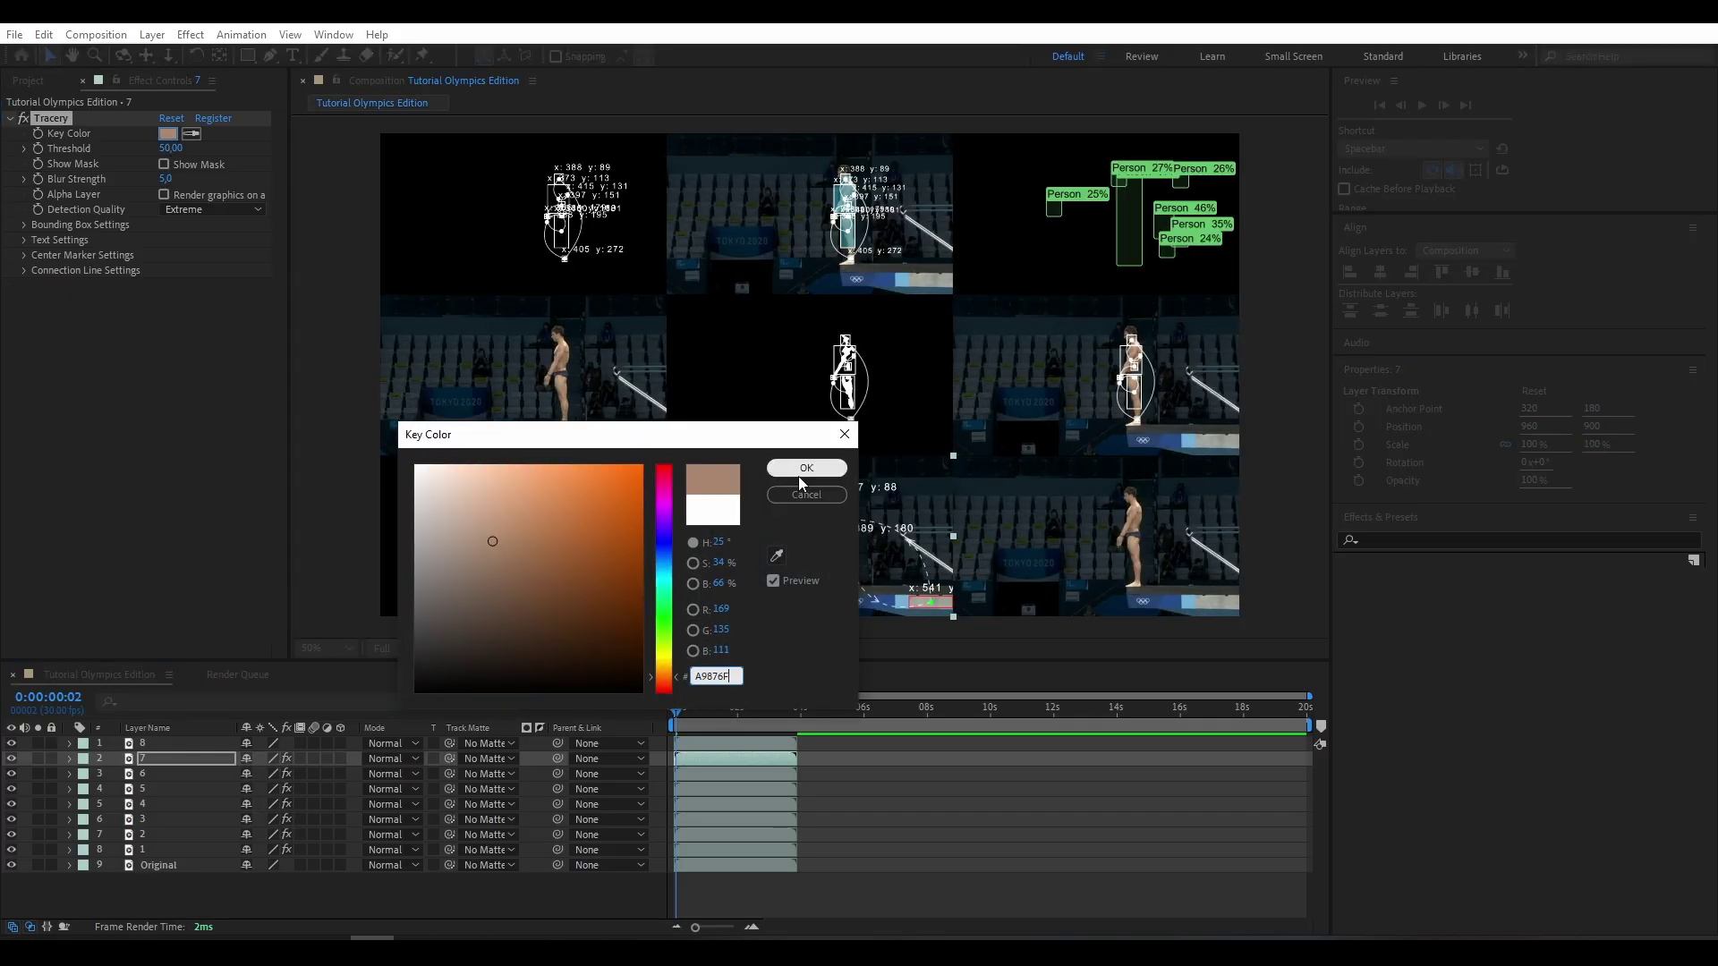
pyautogui.click(798, 471)
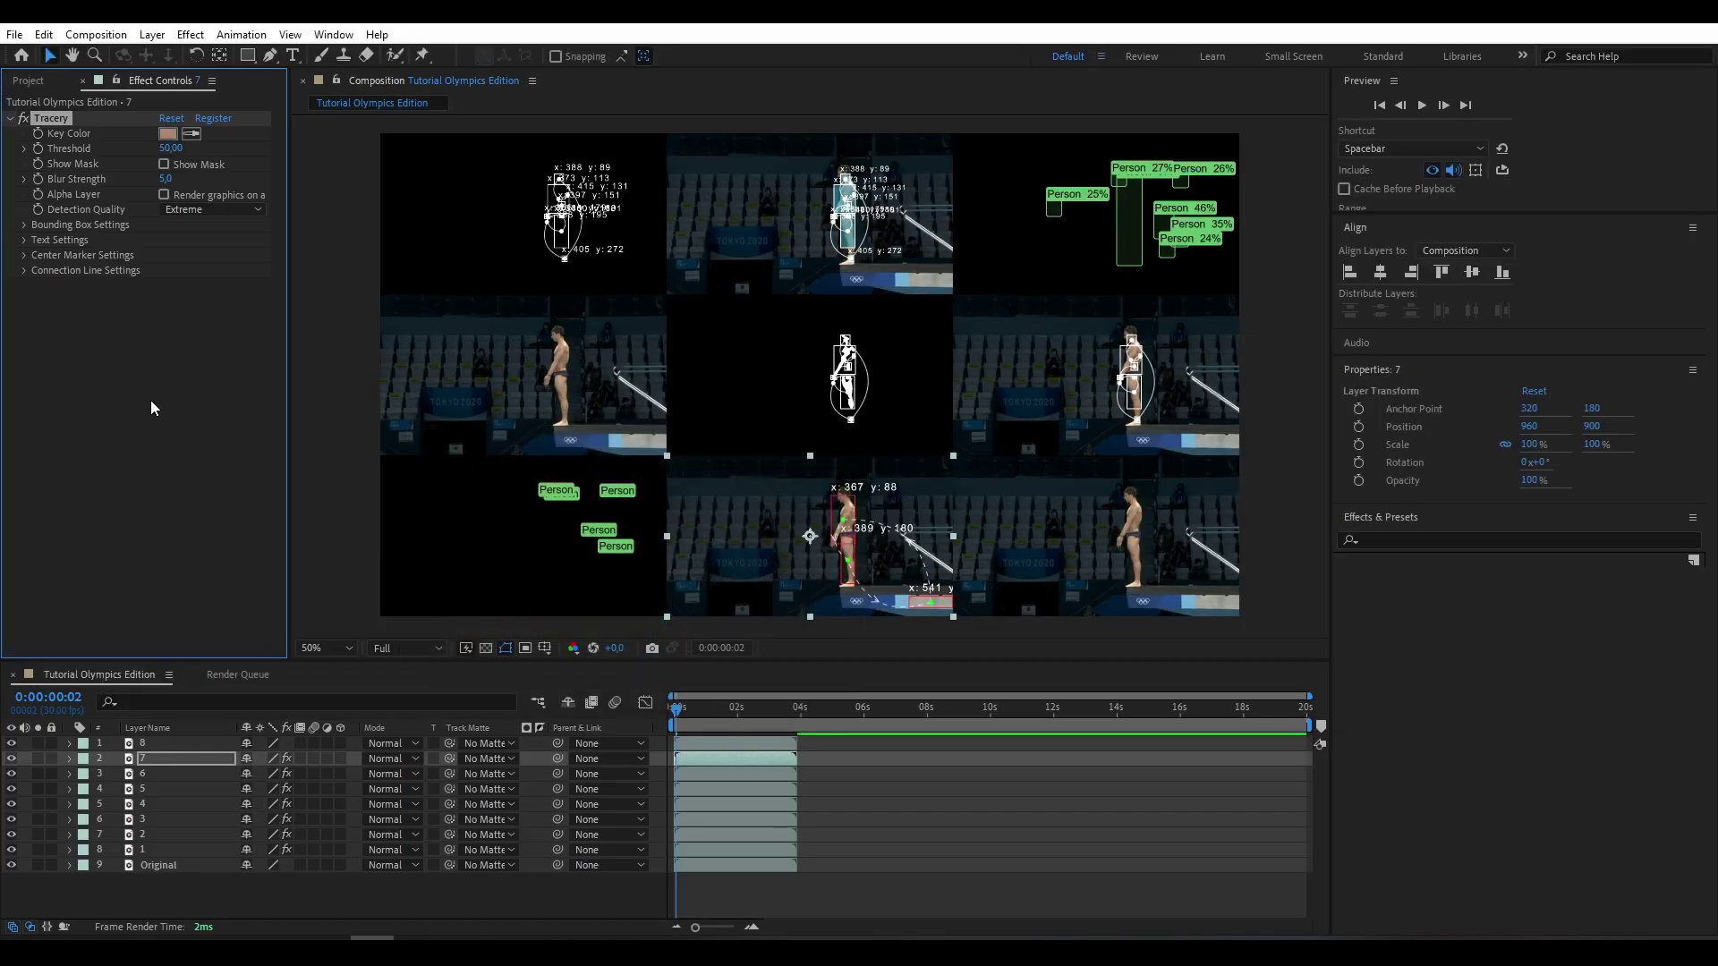
pyautogui.moveTo(174, 150)
pyautogui.mouseDown()
pyautogui.moveTo(150, 150)
pyautogui.moveTo(168, 149)
pyautogui.moveTo(136, 181)
pyautogui.mouseUp()
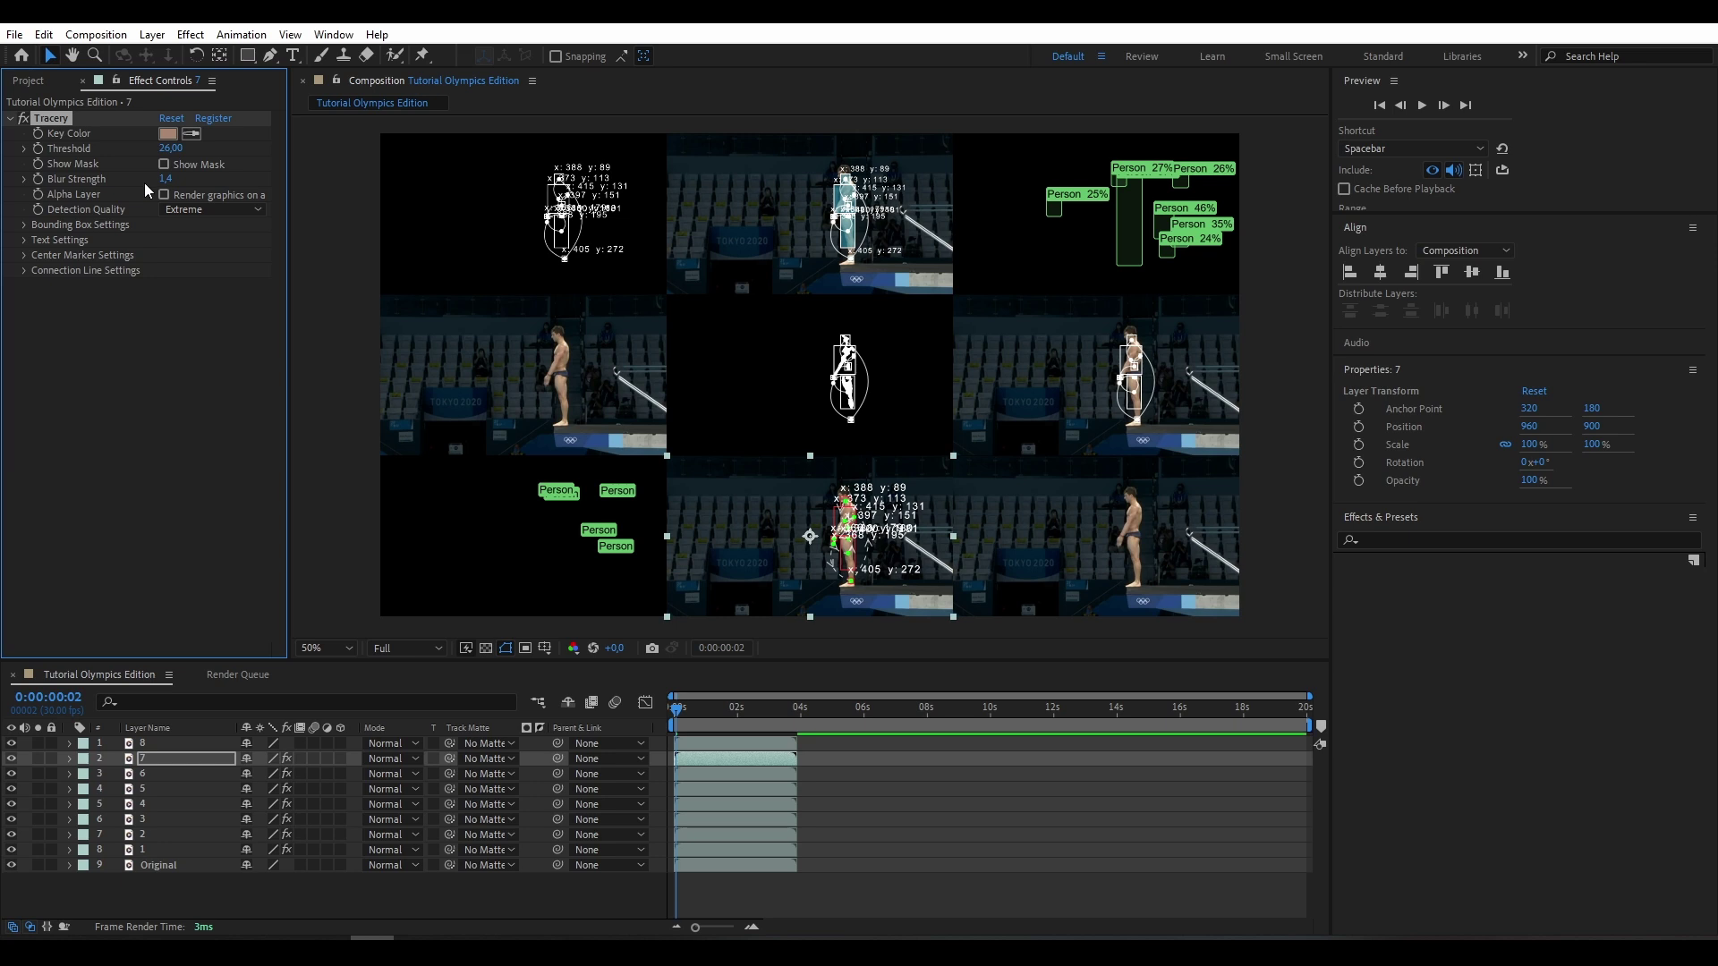
# Step: Make the bounding box borders white and adjust the label font scale
pyautogui.click(25, 225)
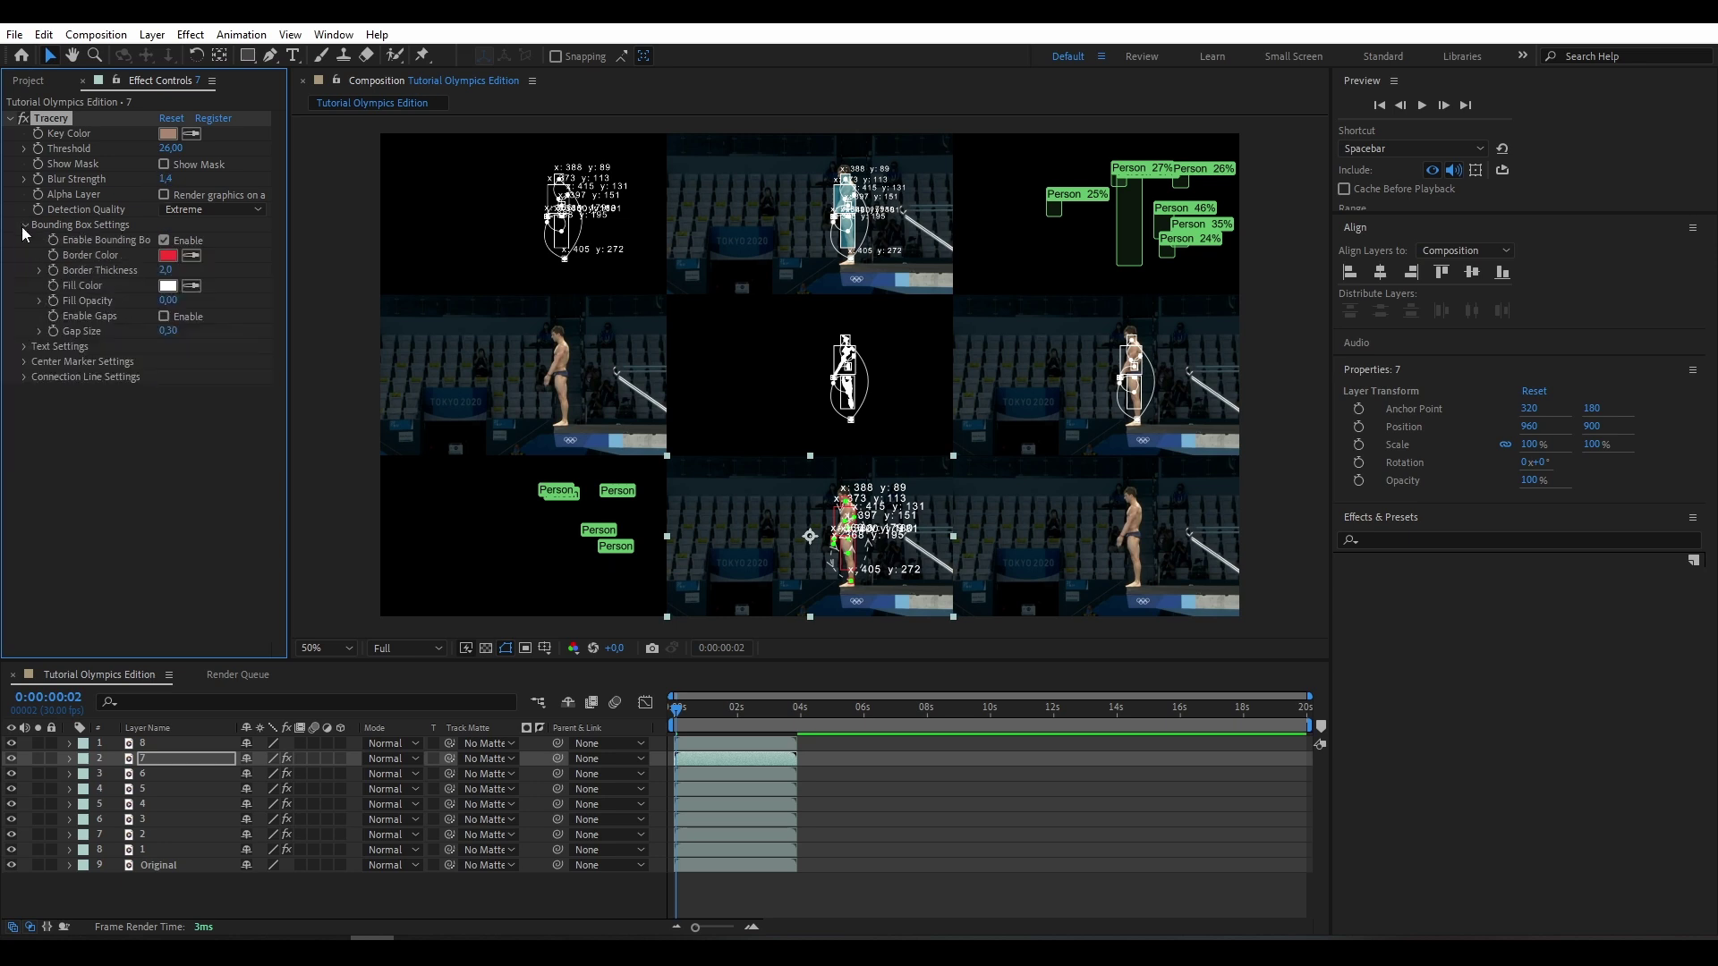
pyautogui.click(169, 255)
pyautogui.moveTo(507, 532); pyautogui.dragTo(385, 445)
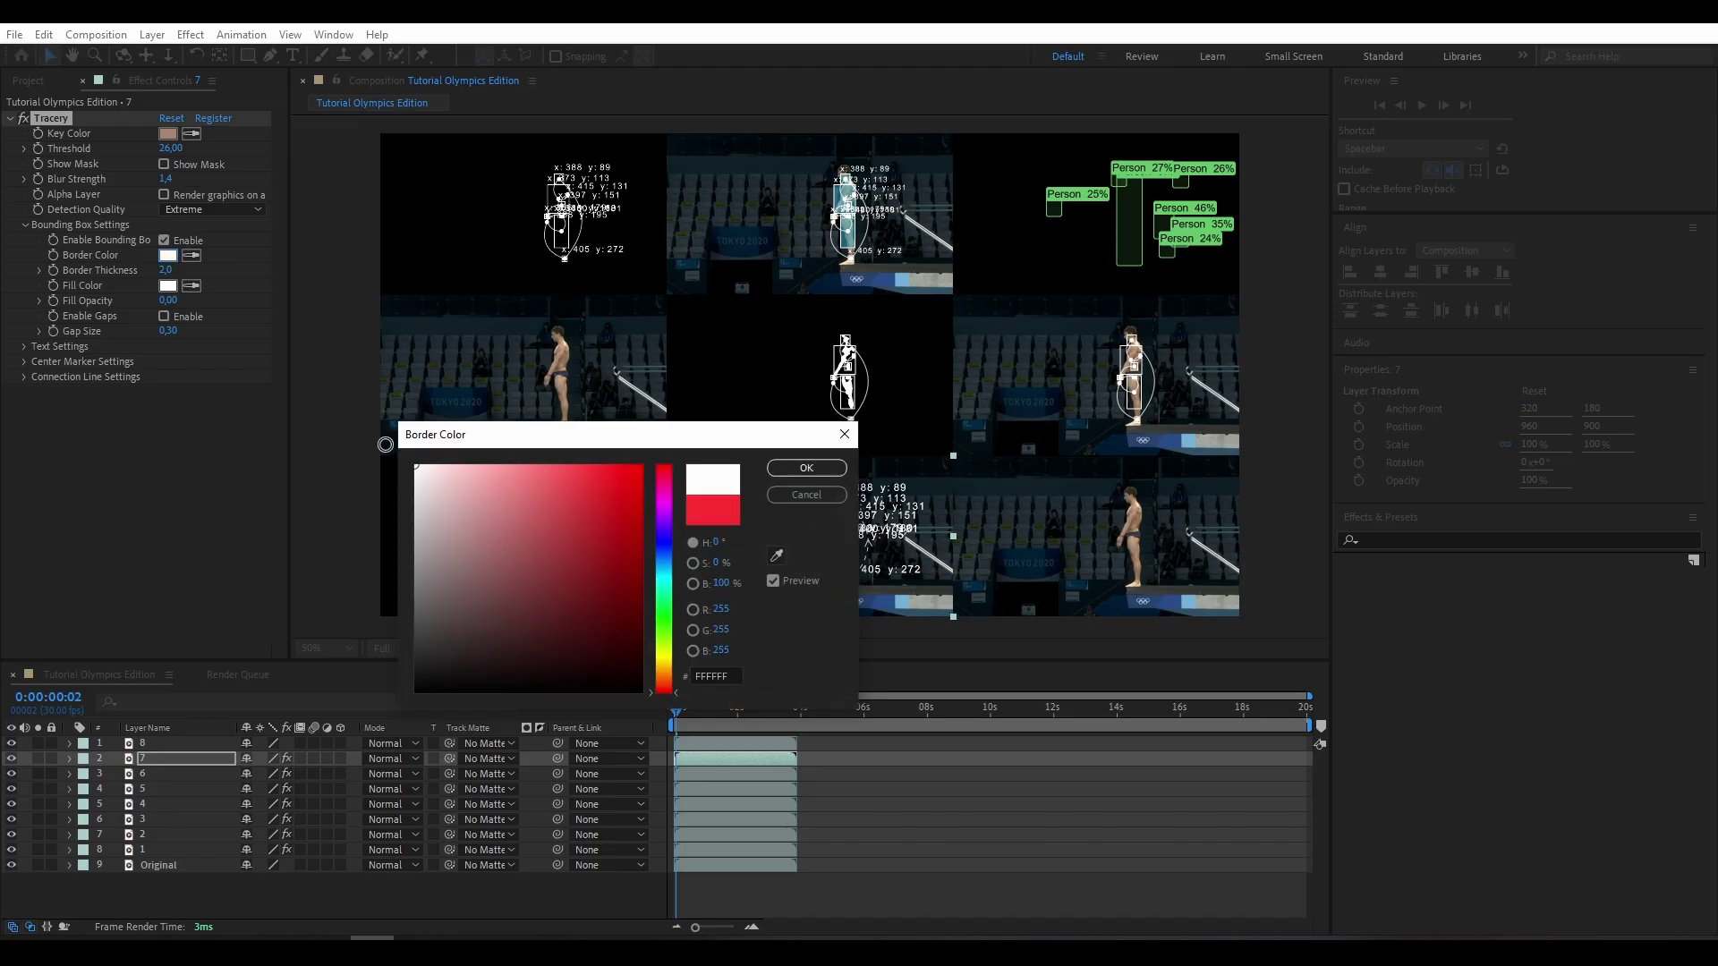
pyautogui.click(807, 468)
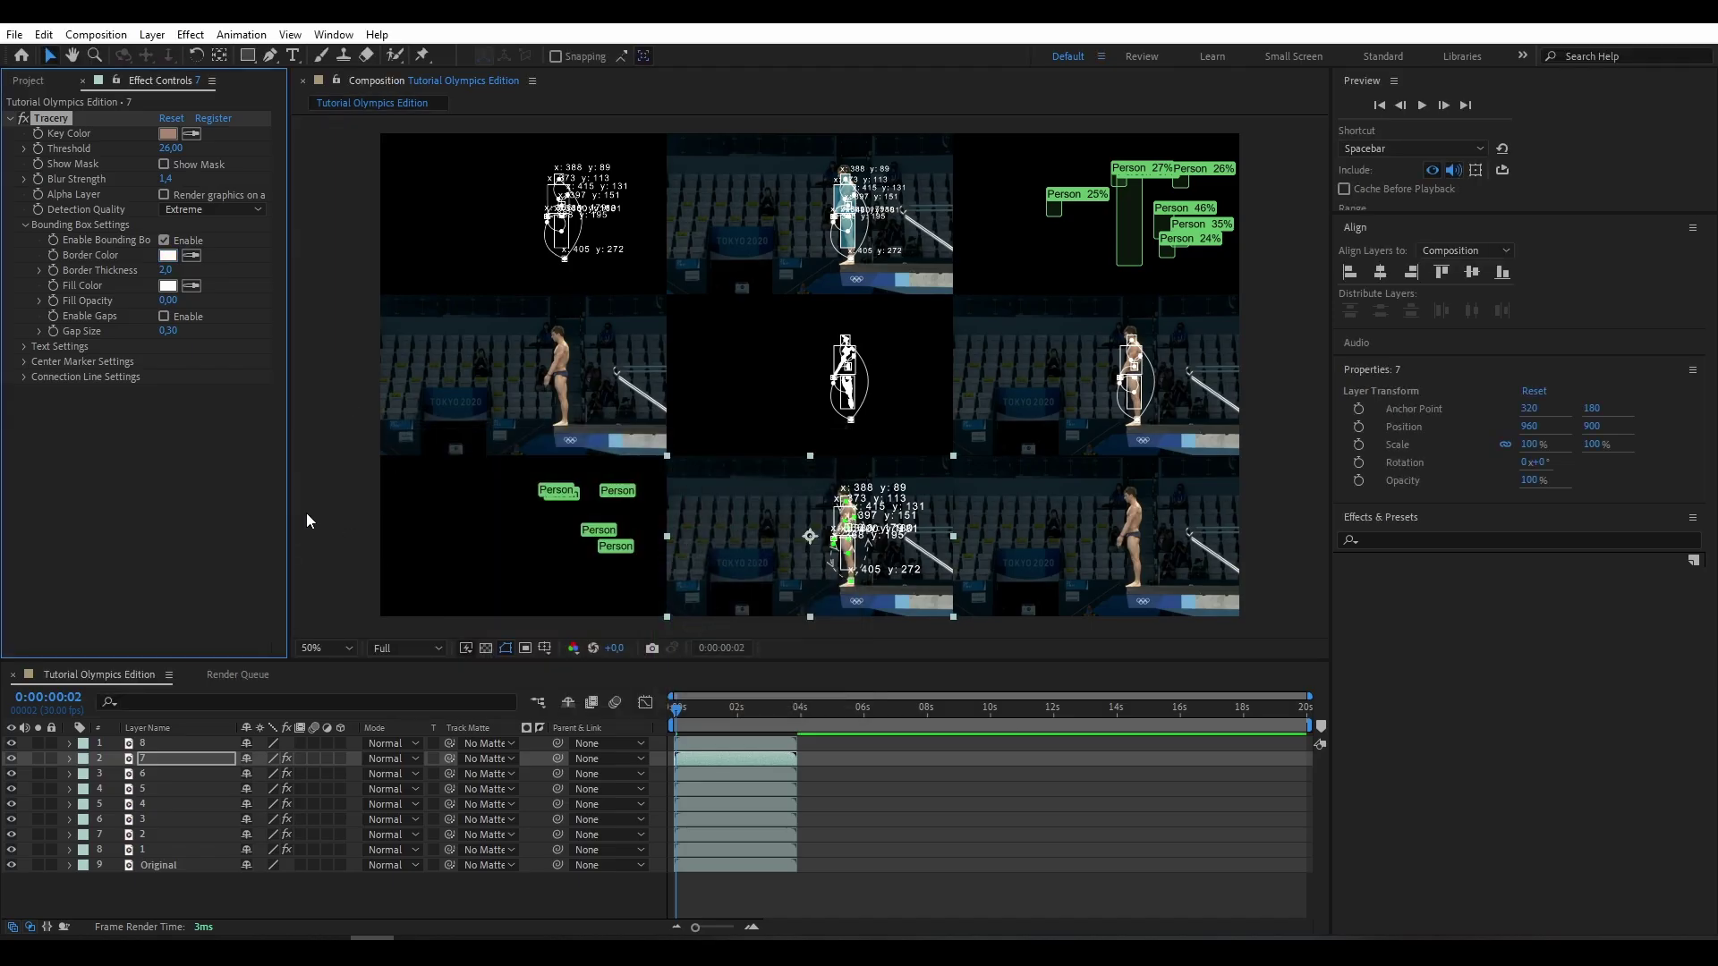
pyautogui.click(23, 347)
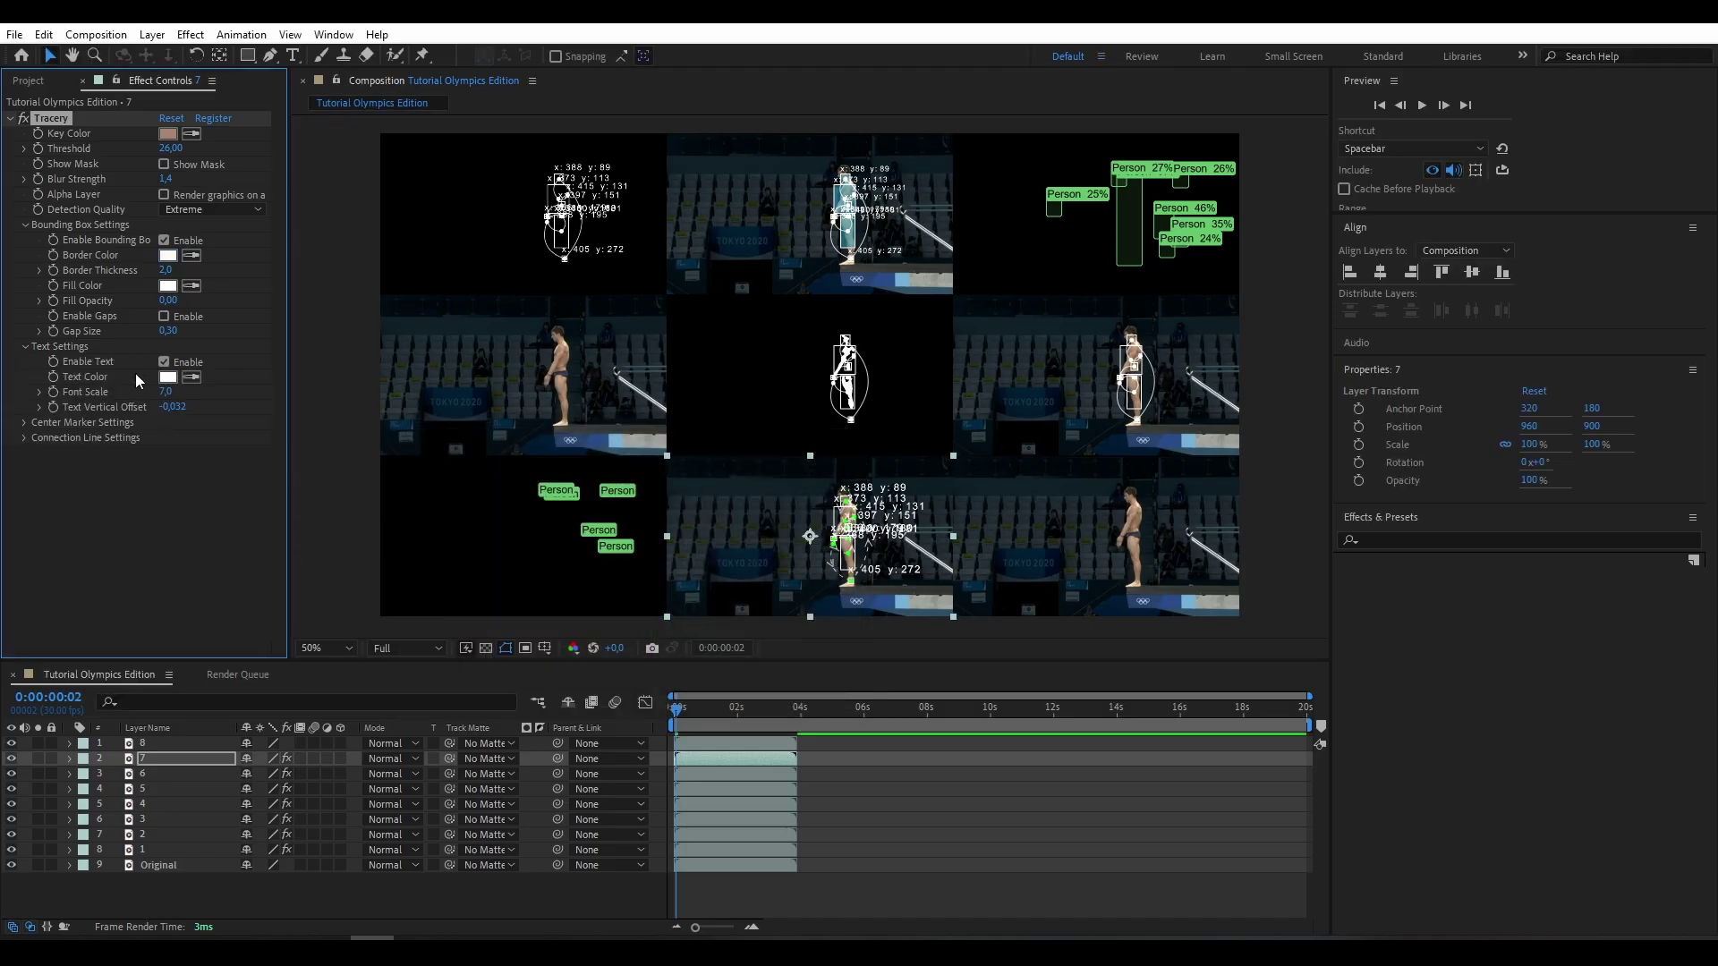
pyautogui.moveTo(164, 392); pyautogui.dragTo(151, 397)
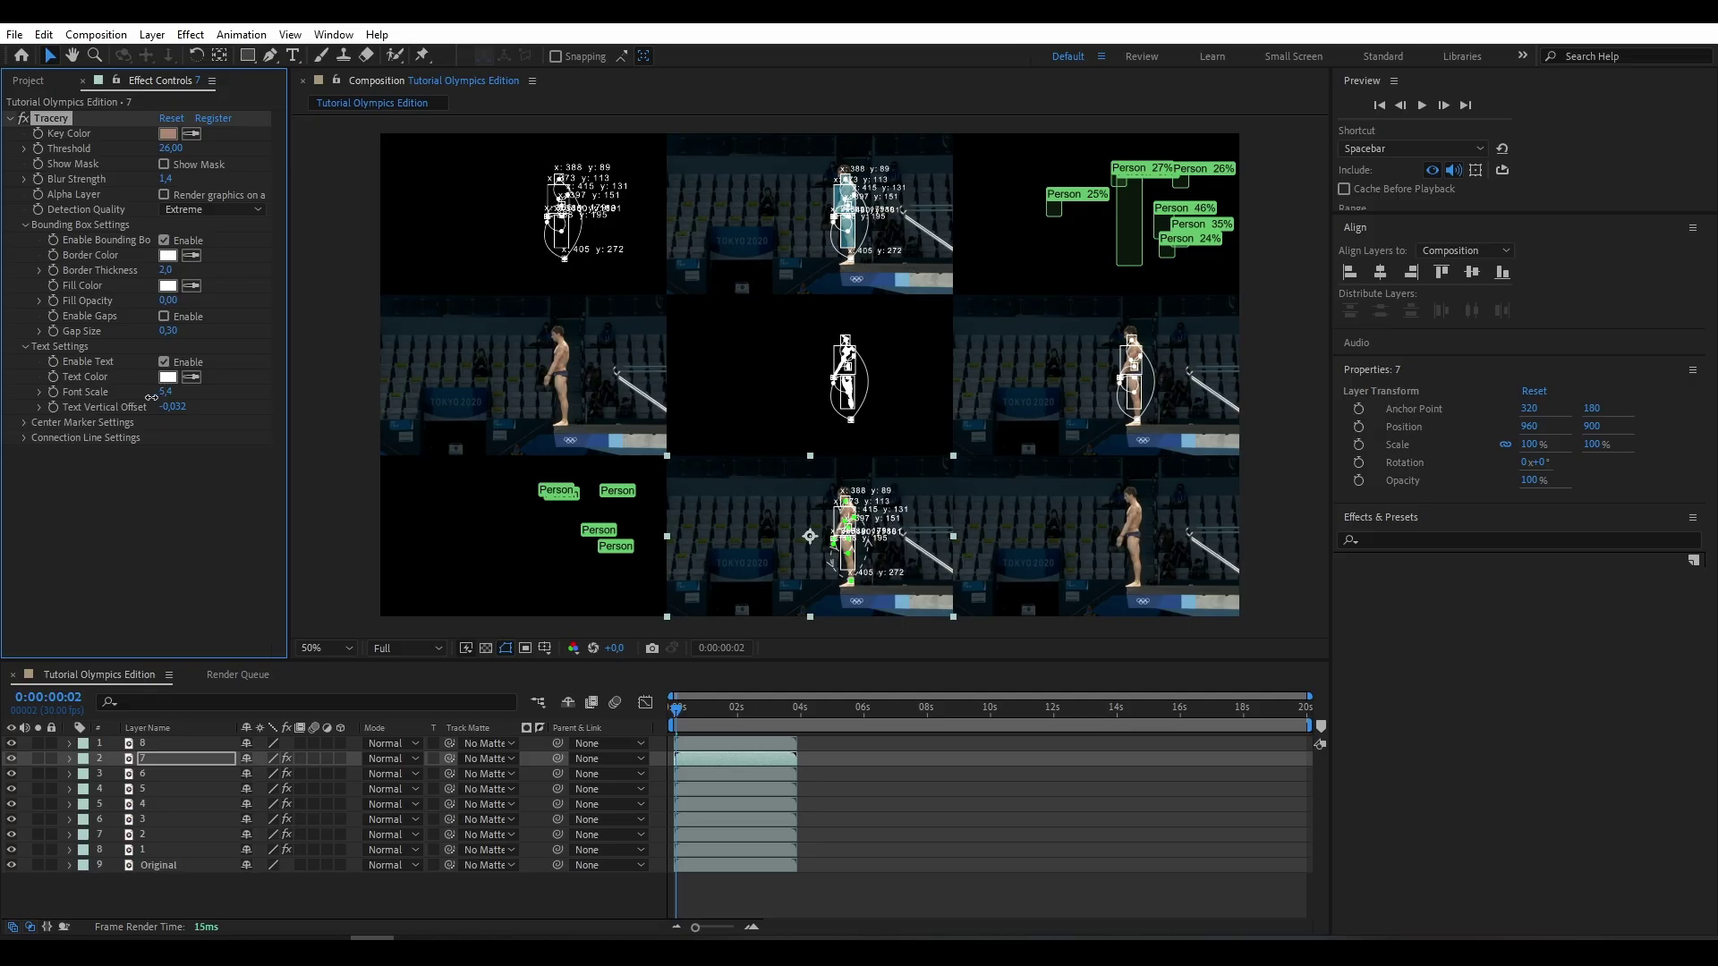
# Step: Set the centre marker colour to white (FFFFFF)
pyautogui.click(25, 422)
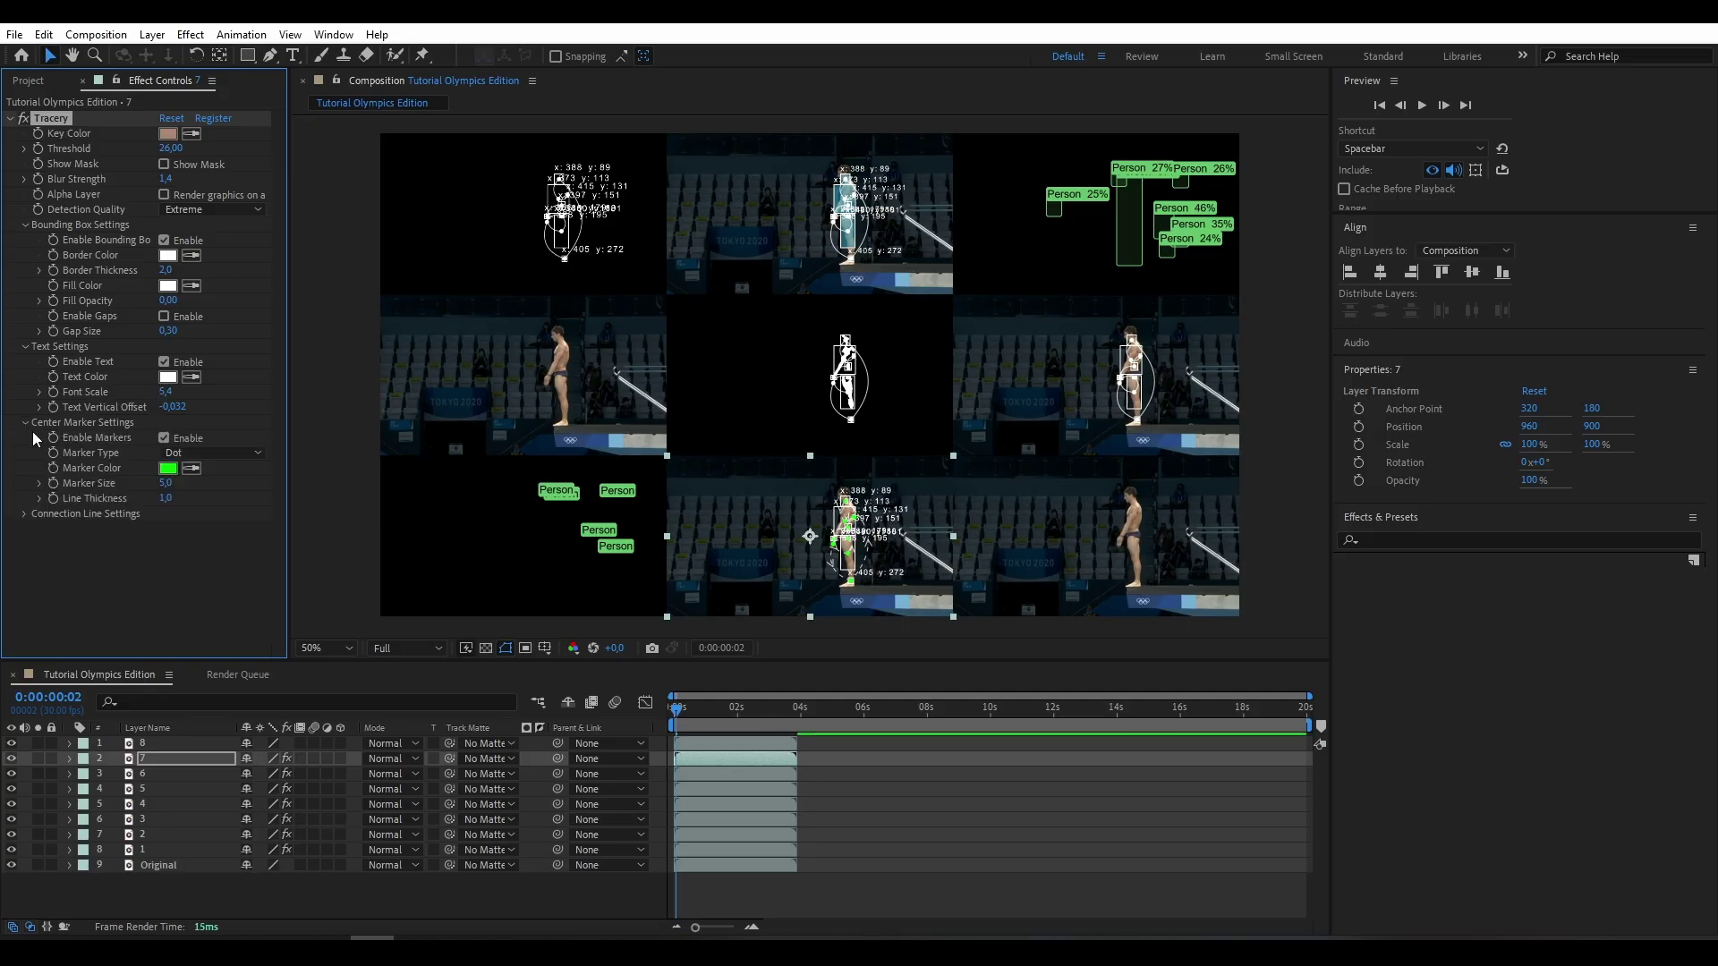
pyautogui.click(167, 468)
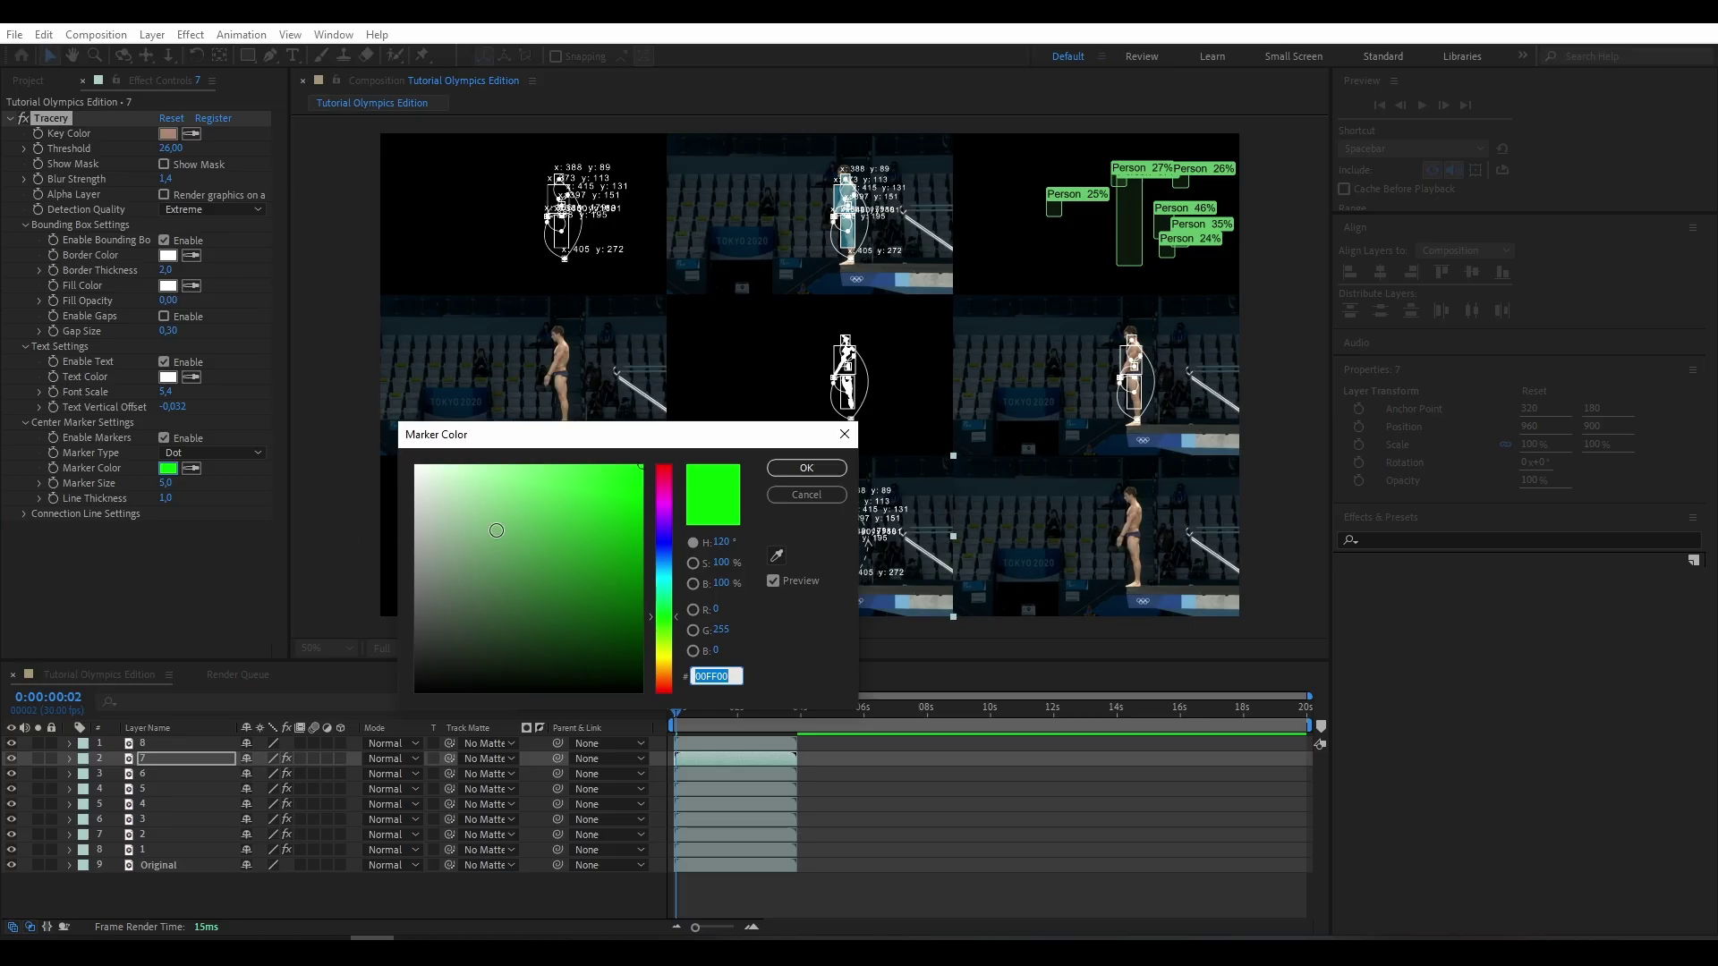
pyautogui.write('ffffff')
pyautogui.click(806, 468)
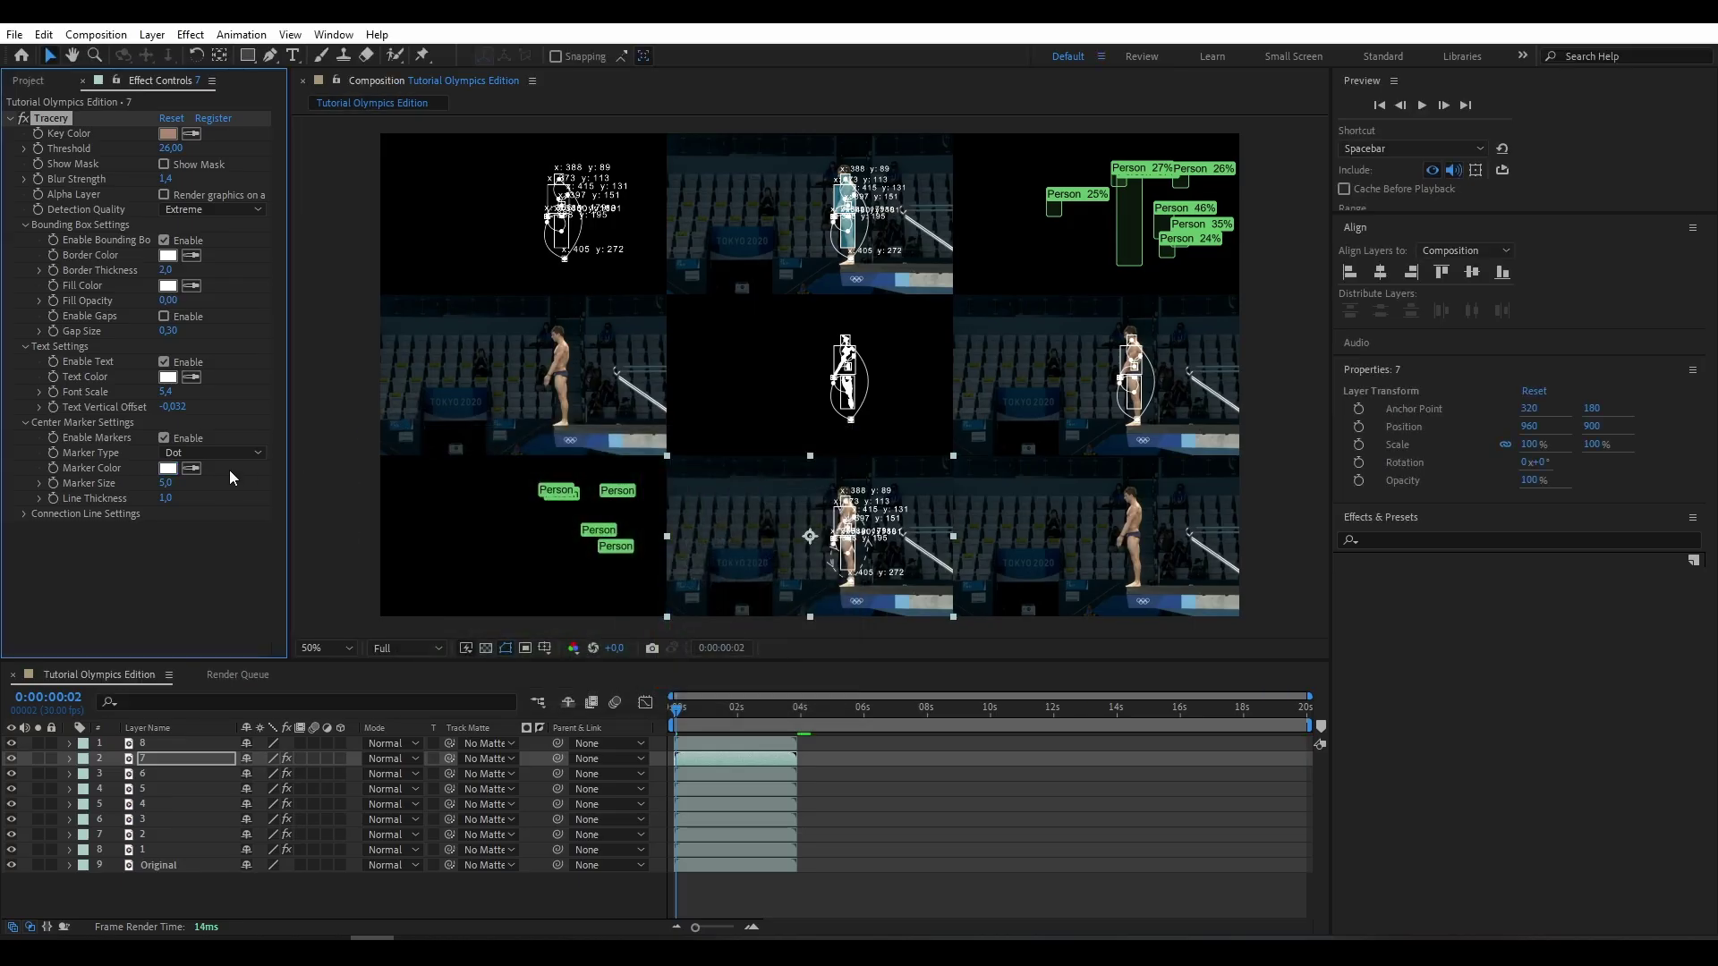
# Step: Expand the connection line settings and set the composition preview back to 50% zoom
pyautogui.click(24, 514)
pyautogui.scroll(-1, 233, 591)
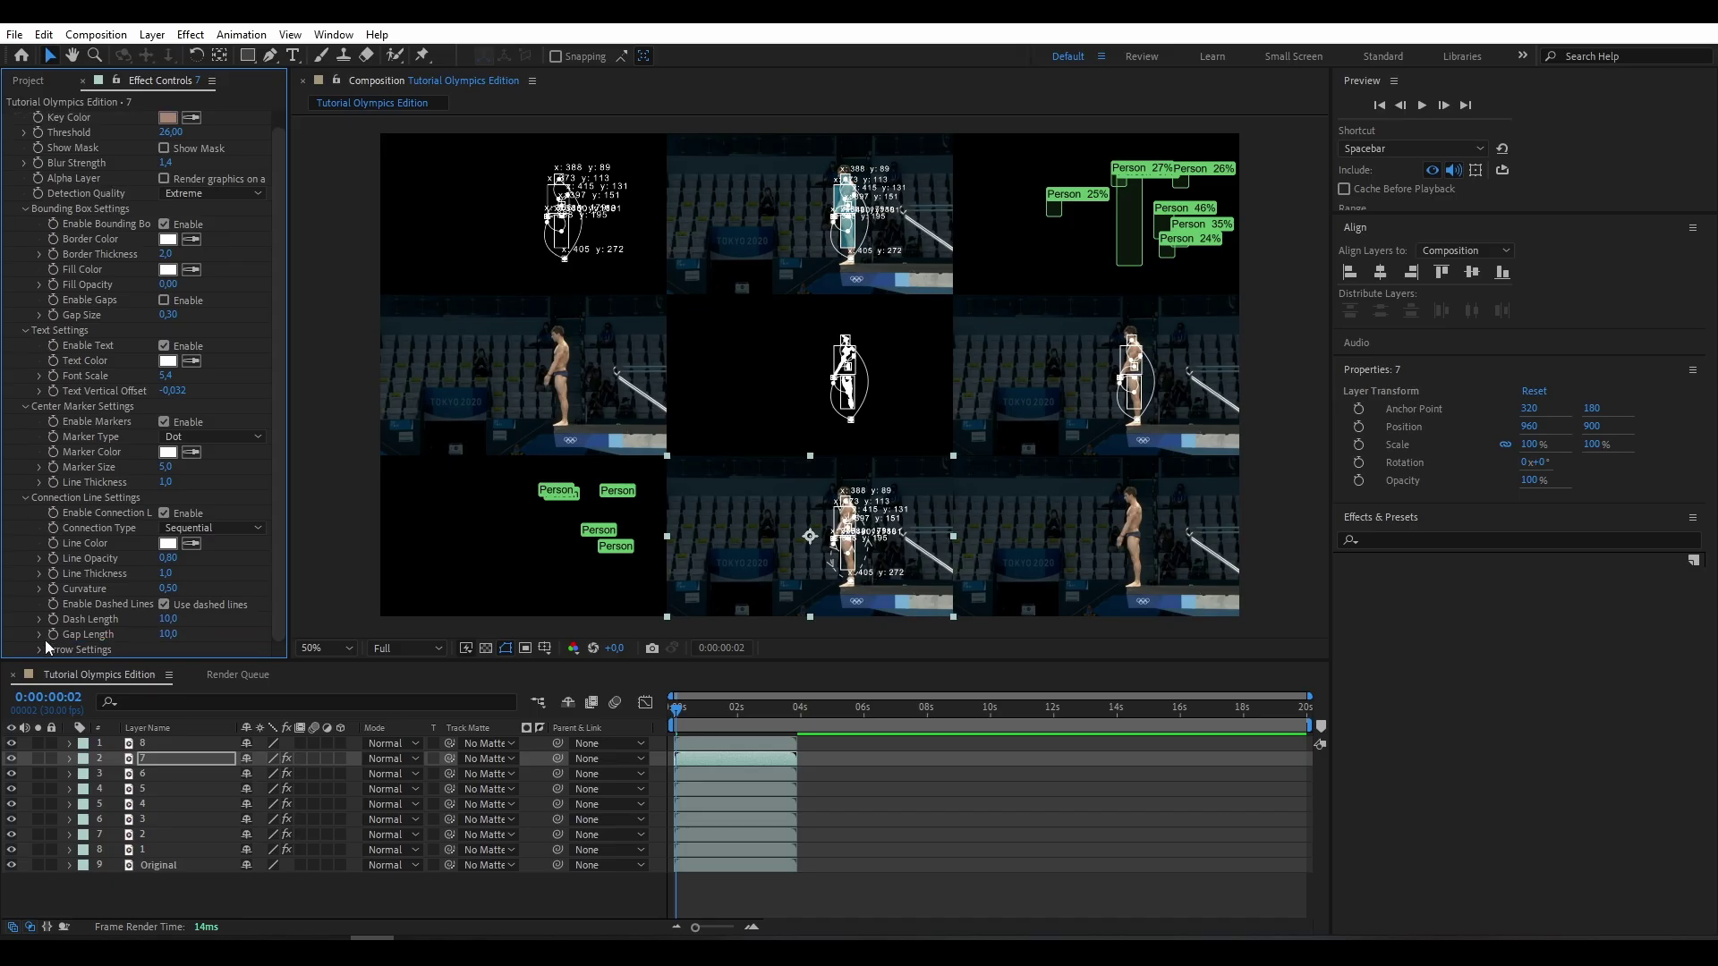
pyautogui.scroll(-4, 112, 656)
pyautogui.press(',')
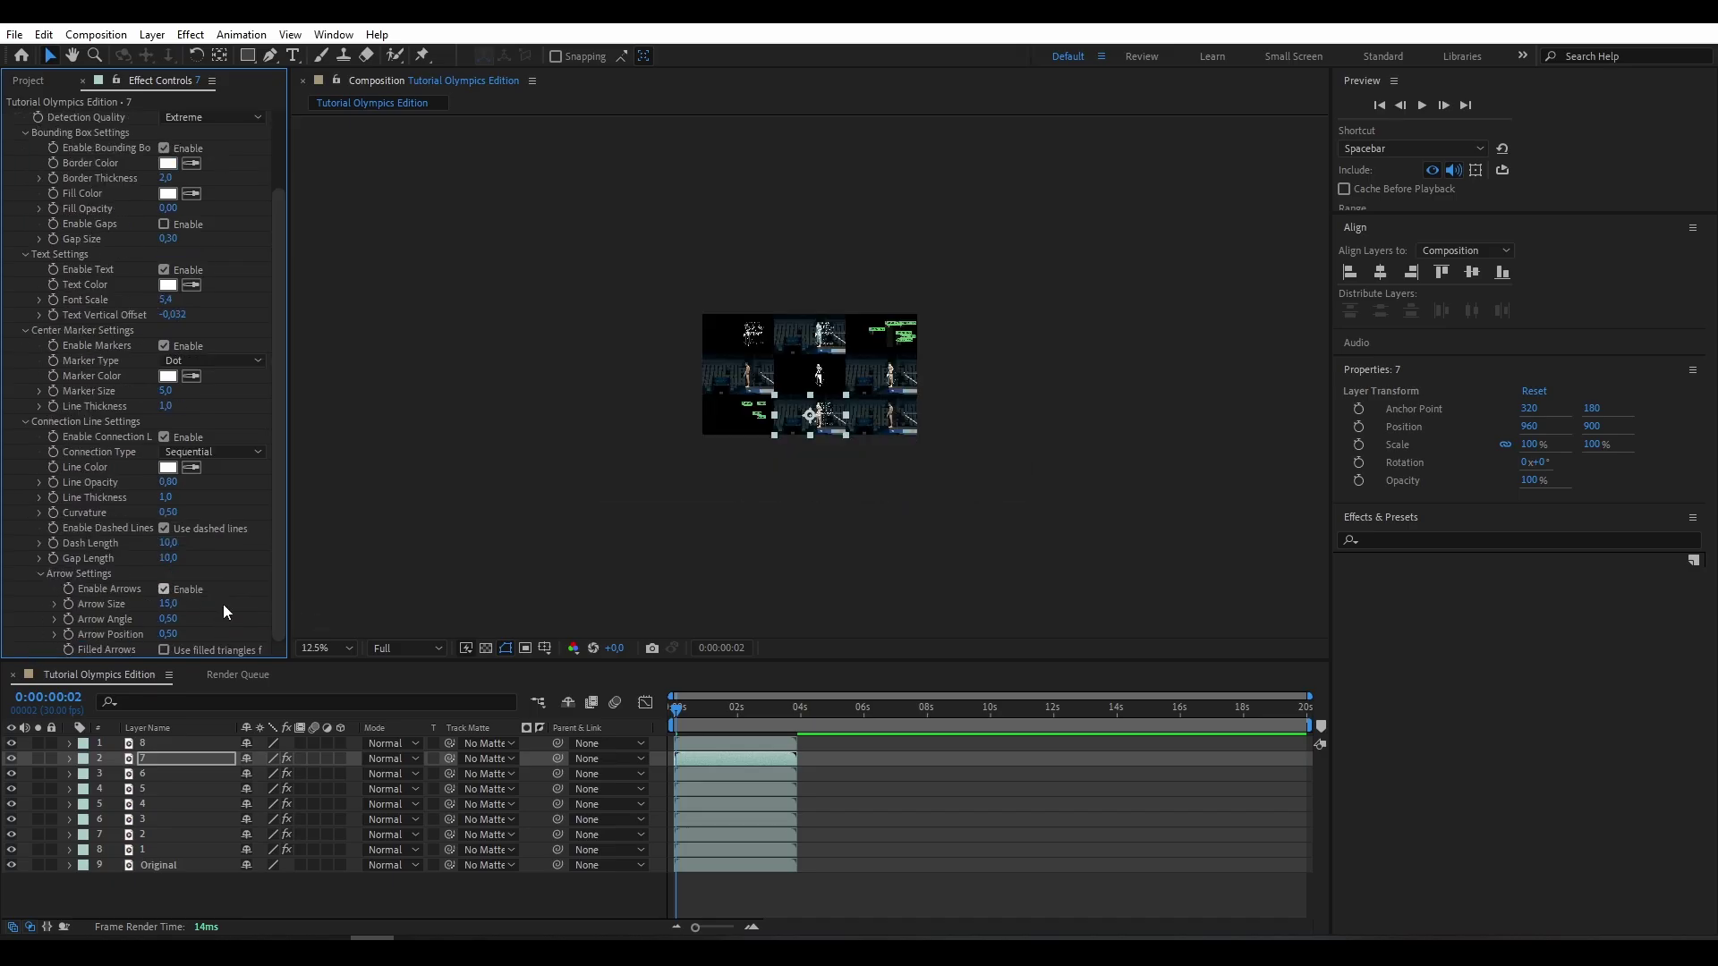
pyautogui.press('.')
pyautogui.press('.')
pyautogui.press(',')
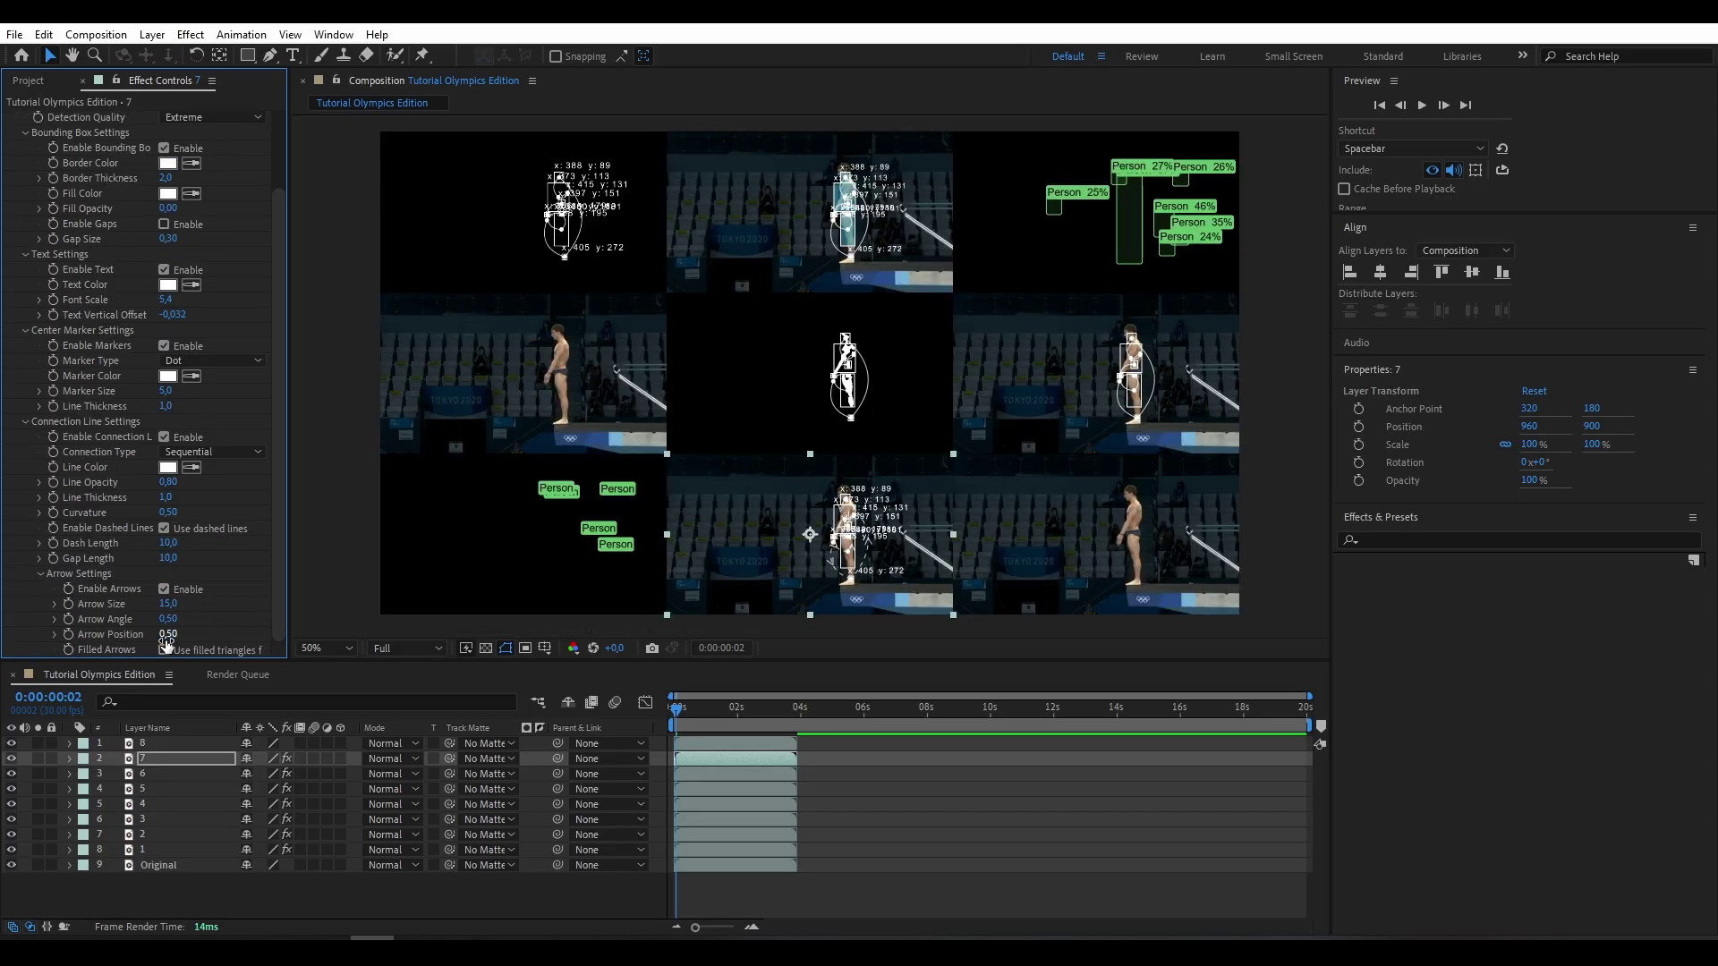
# Step: Turn off arrows on layer 7's connection lines and check the overlay at a later frame
pyautogui.click(165, 590)
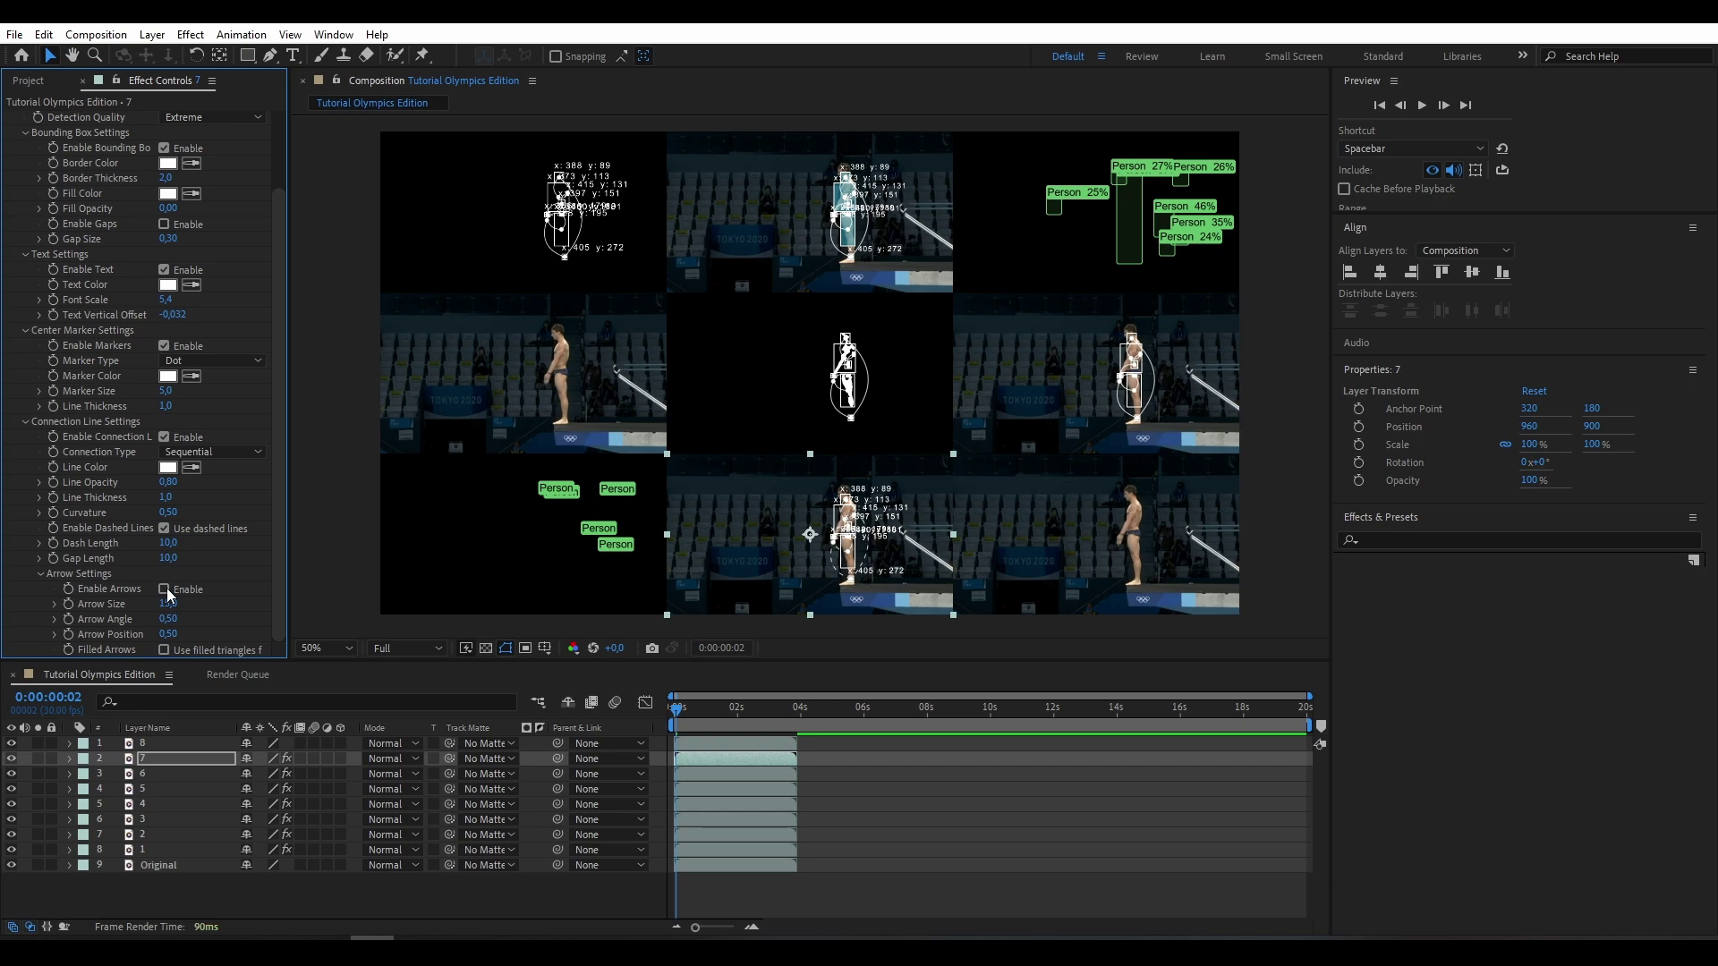
pyautogui.click(165, 529)
pyautogui.moveTo(683, 712); pyautogui.dragTo(701, 721)
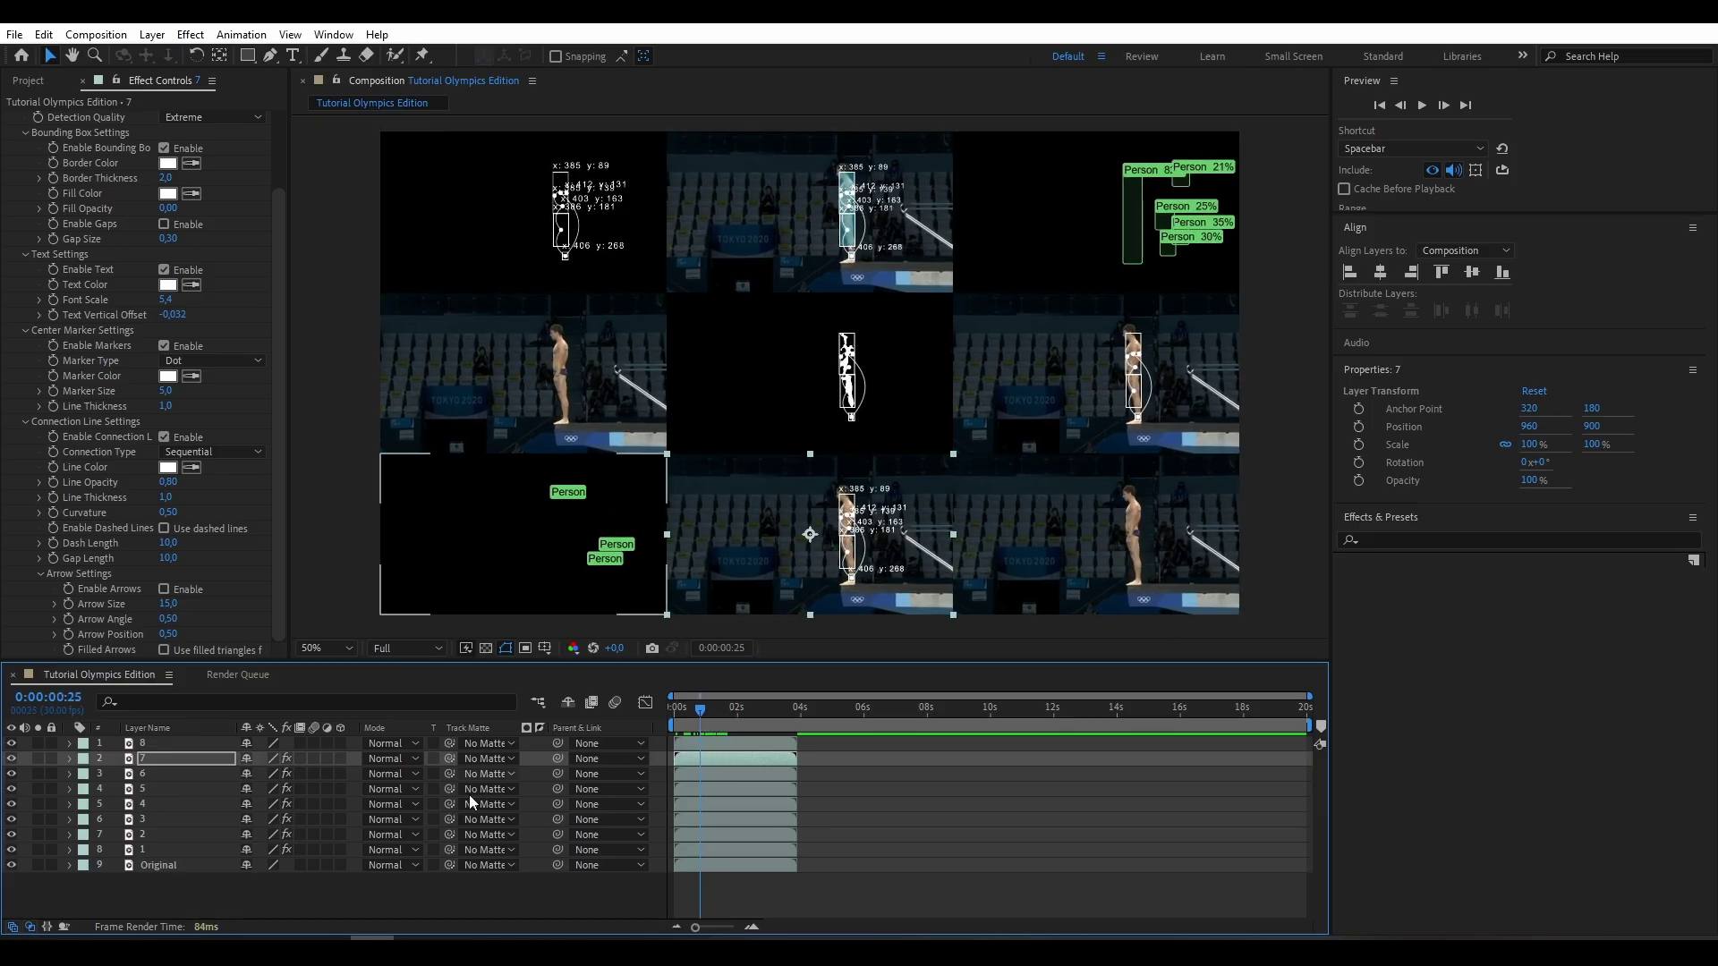
pyautogui.scroll(3, 56, 272)
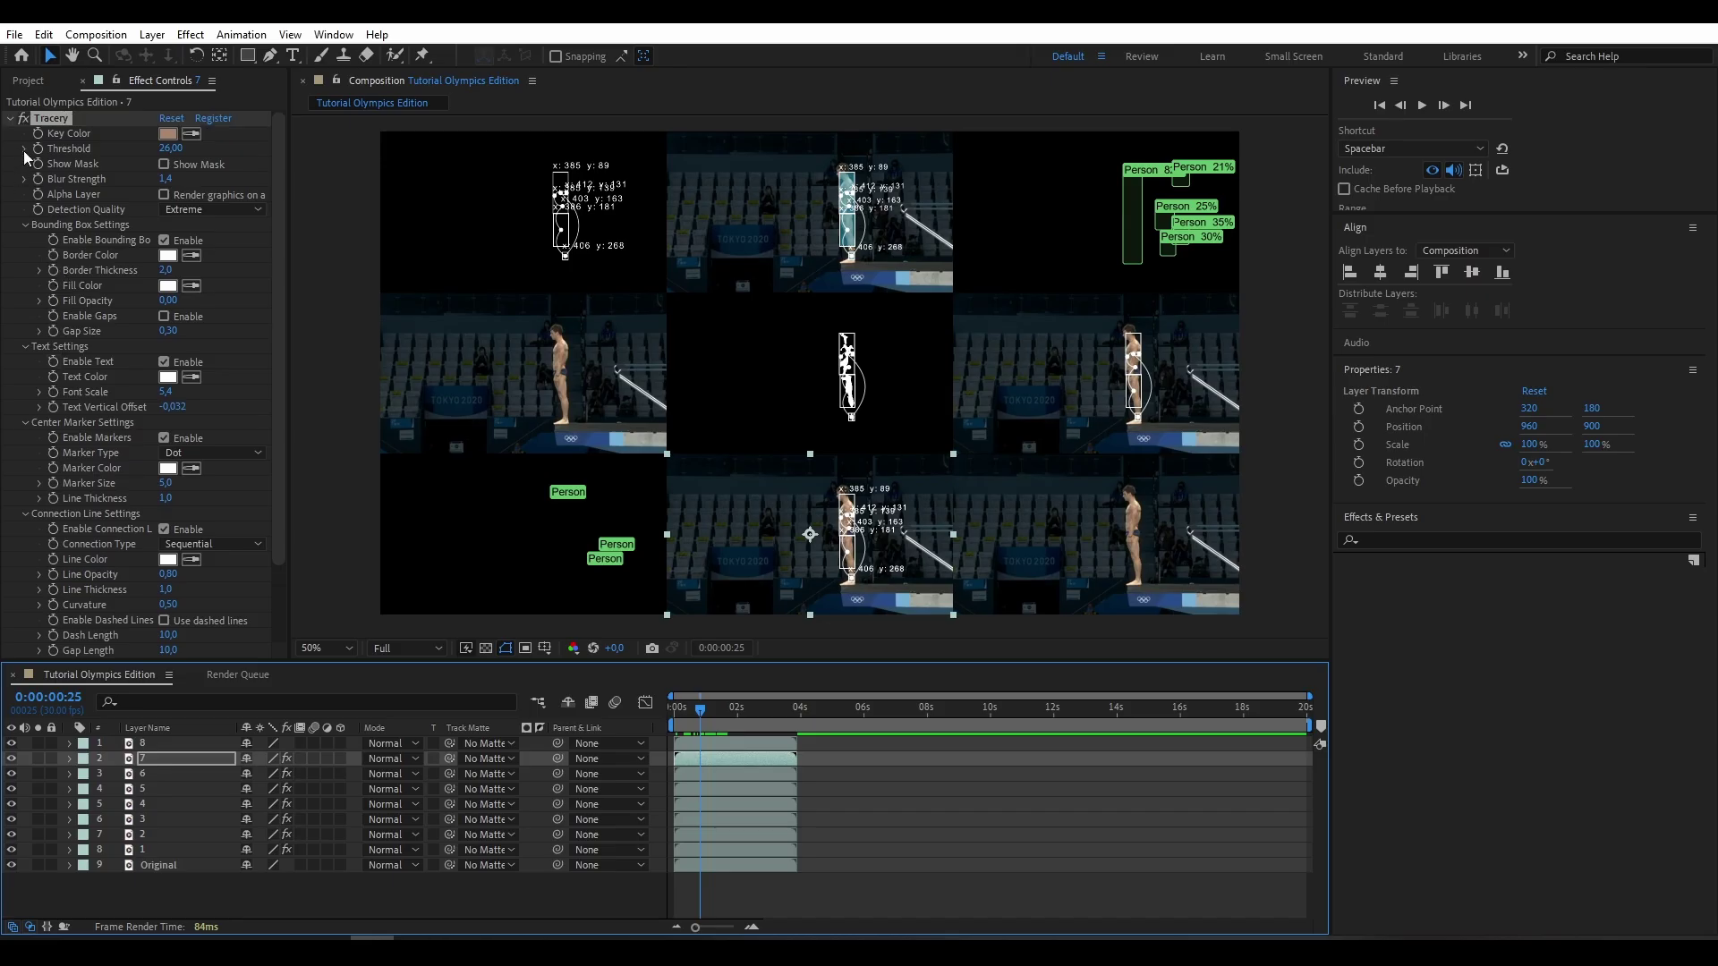
pyautogui.click(9, 118)
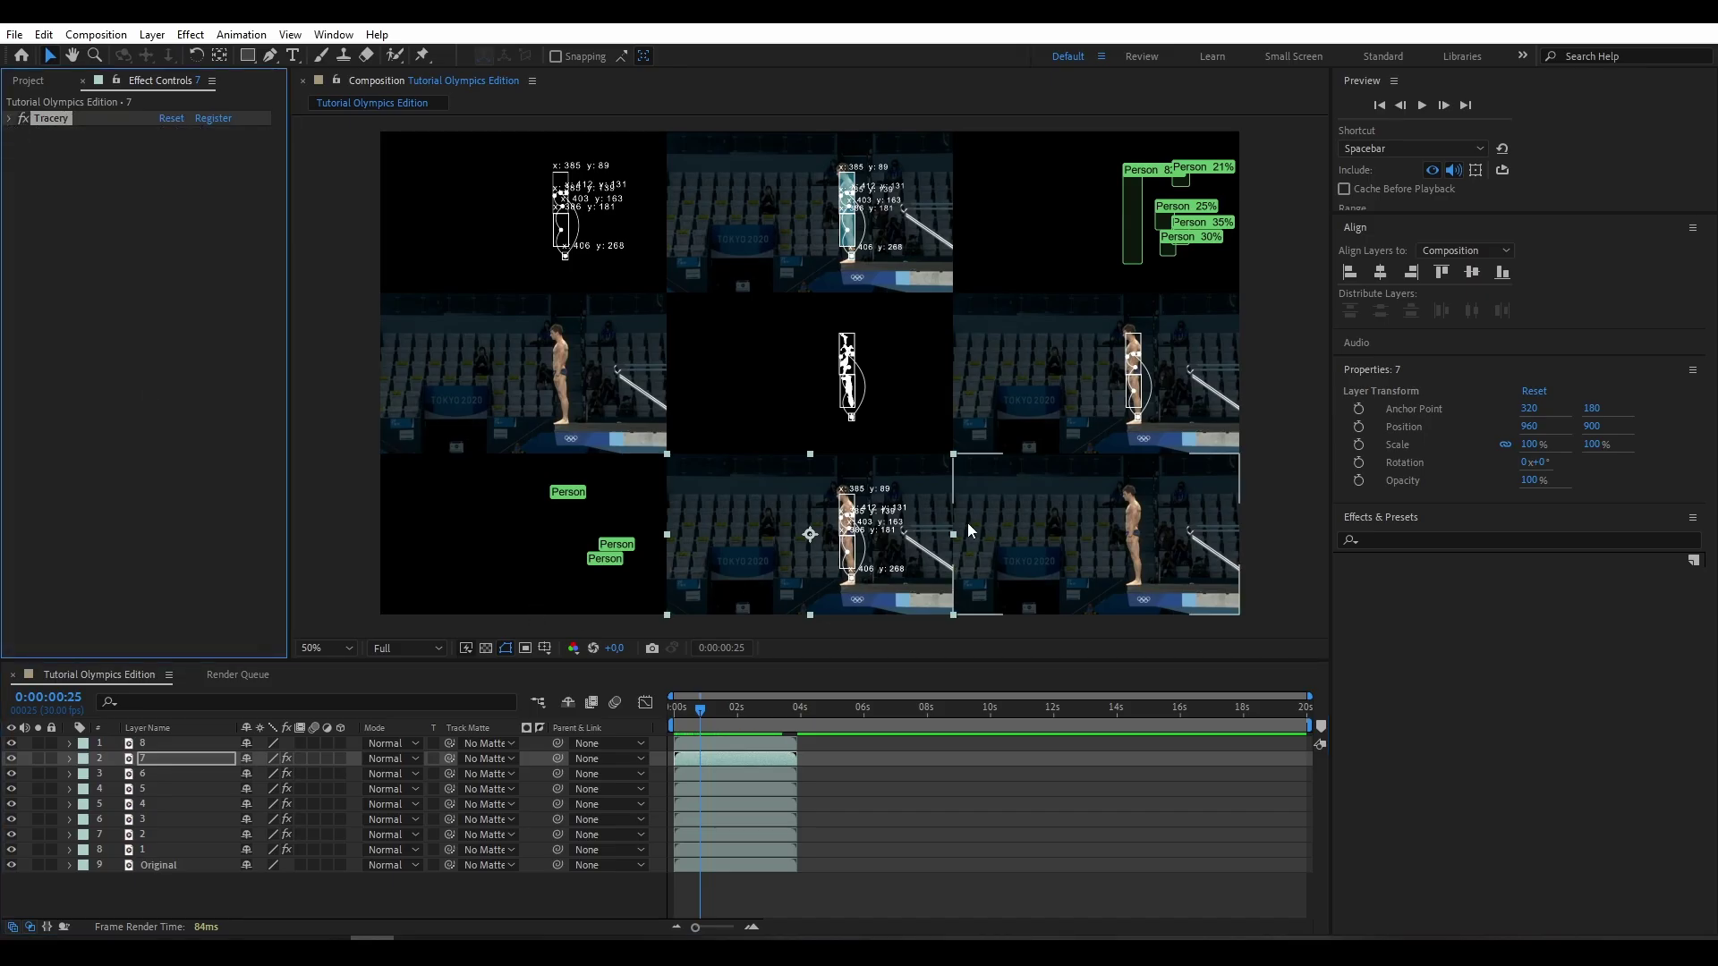
# Step: Apply Tracery to layer 8, the bottom-right clip, with the pasted beige key colour A9876F
pyautogui.click(1099, 535)
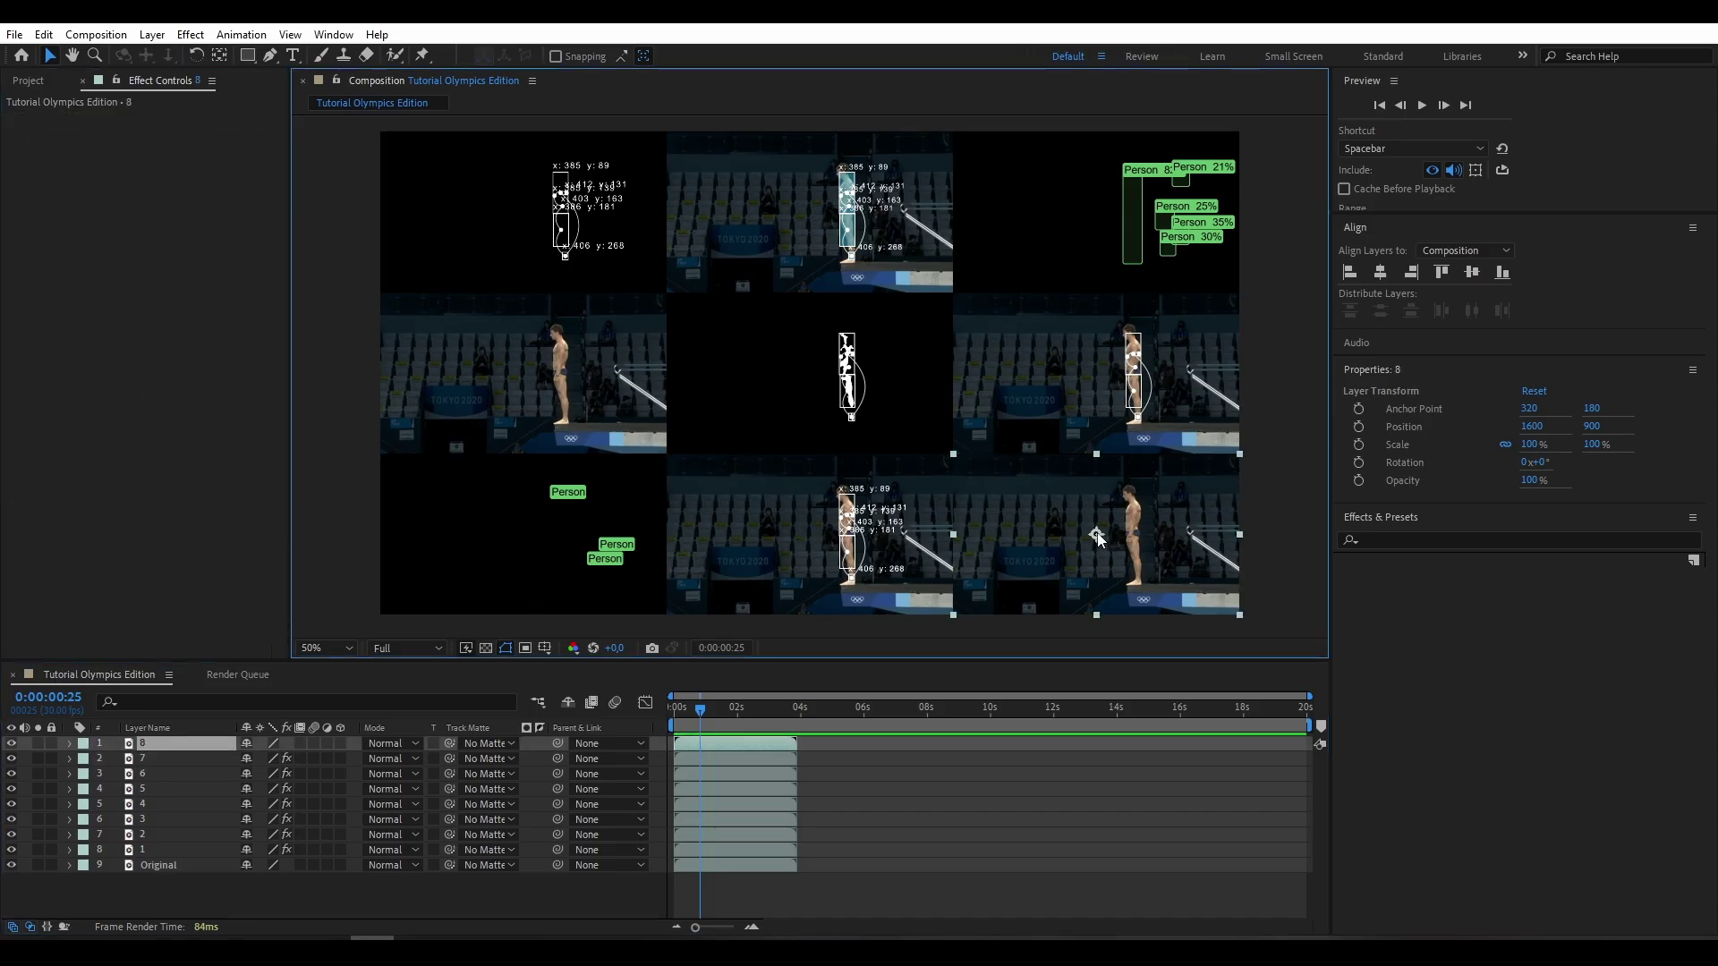
pyautogui.click(189, 34)
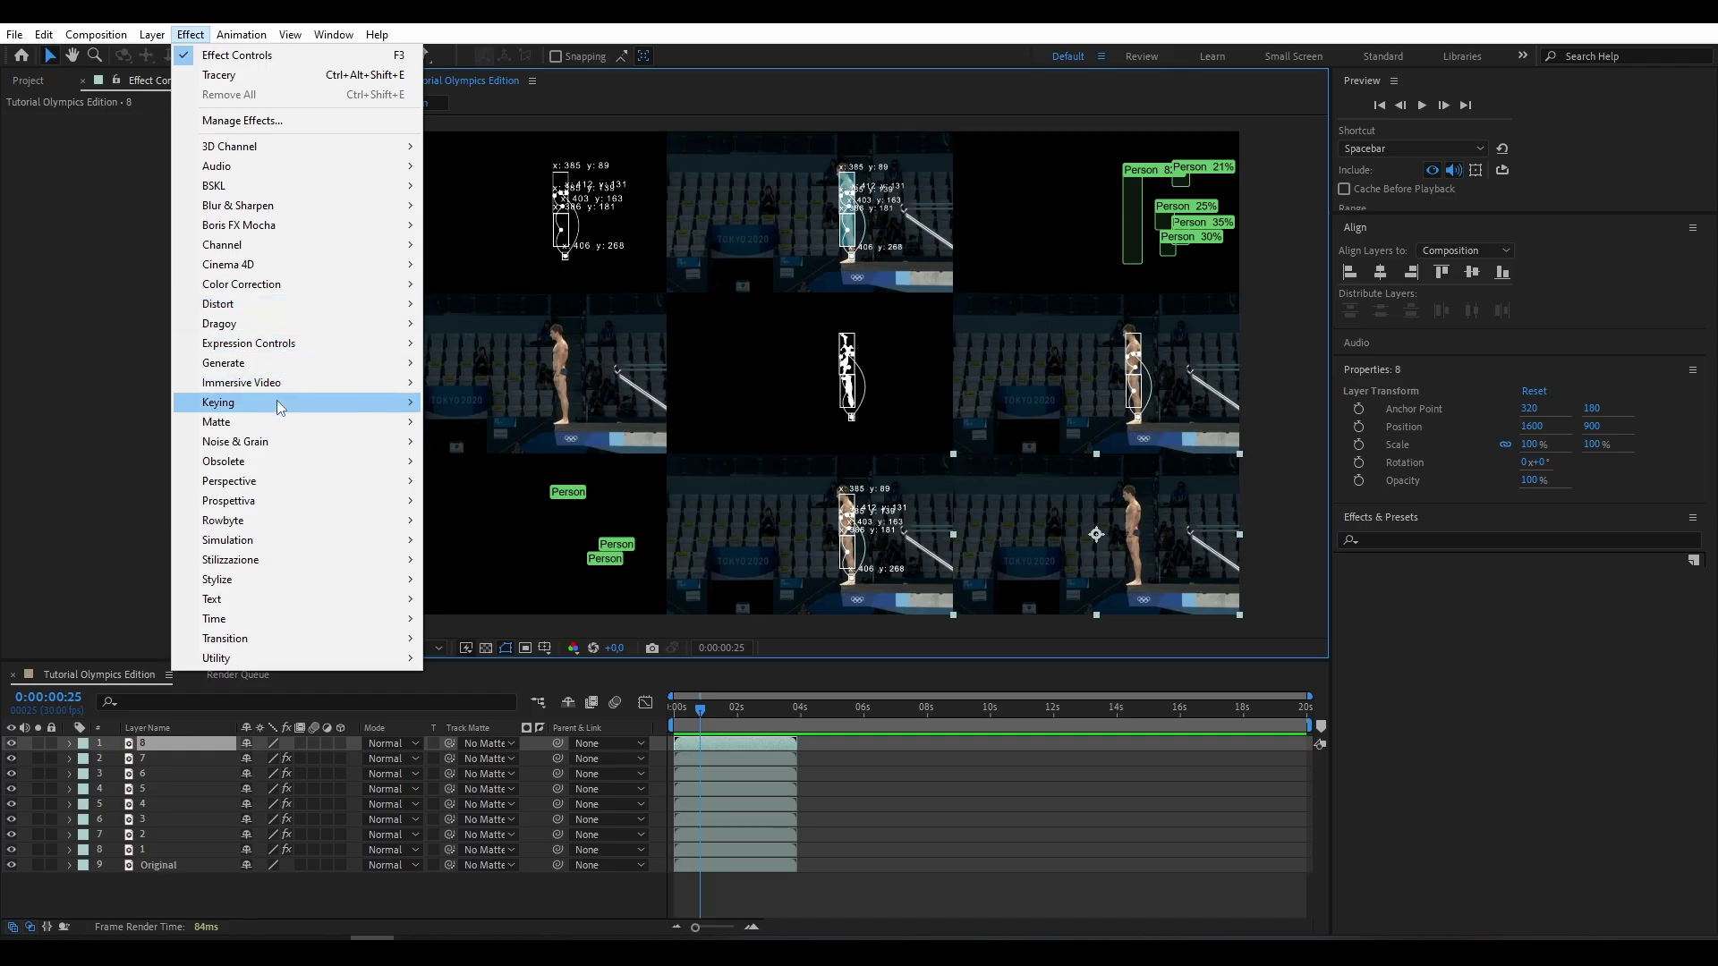
pyautogui.moveTo(270, 321)
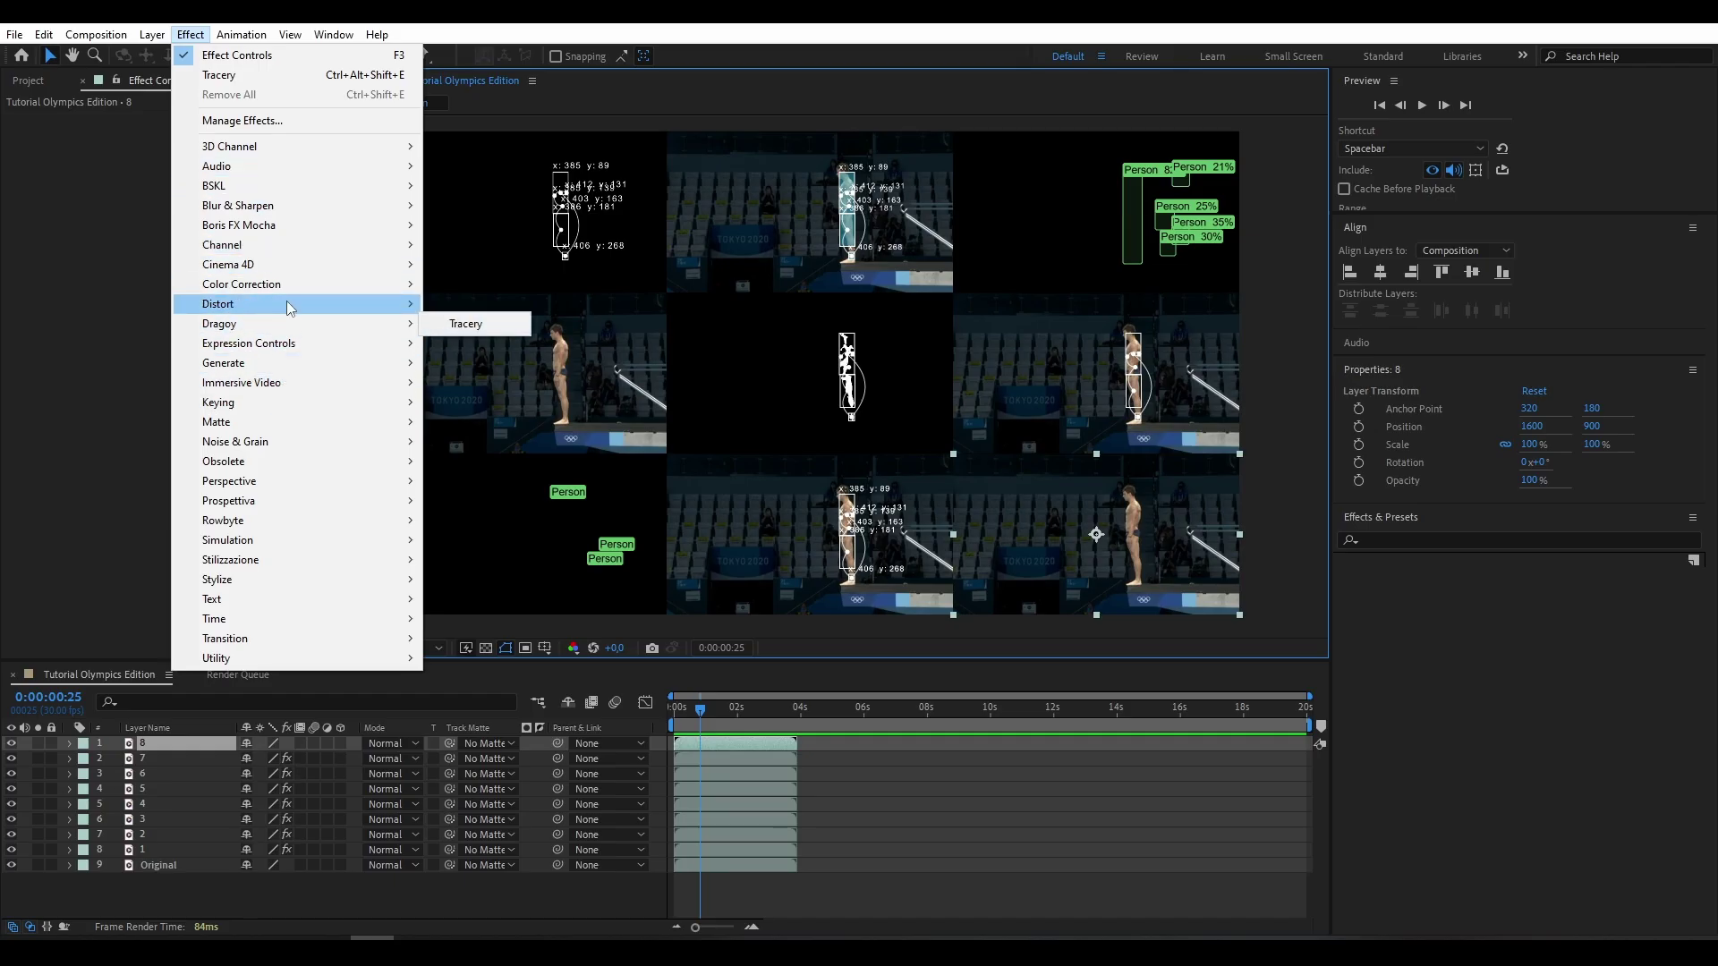
pyautogui.click(461, 326)
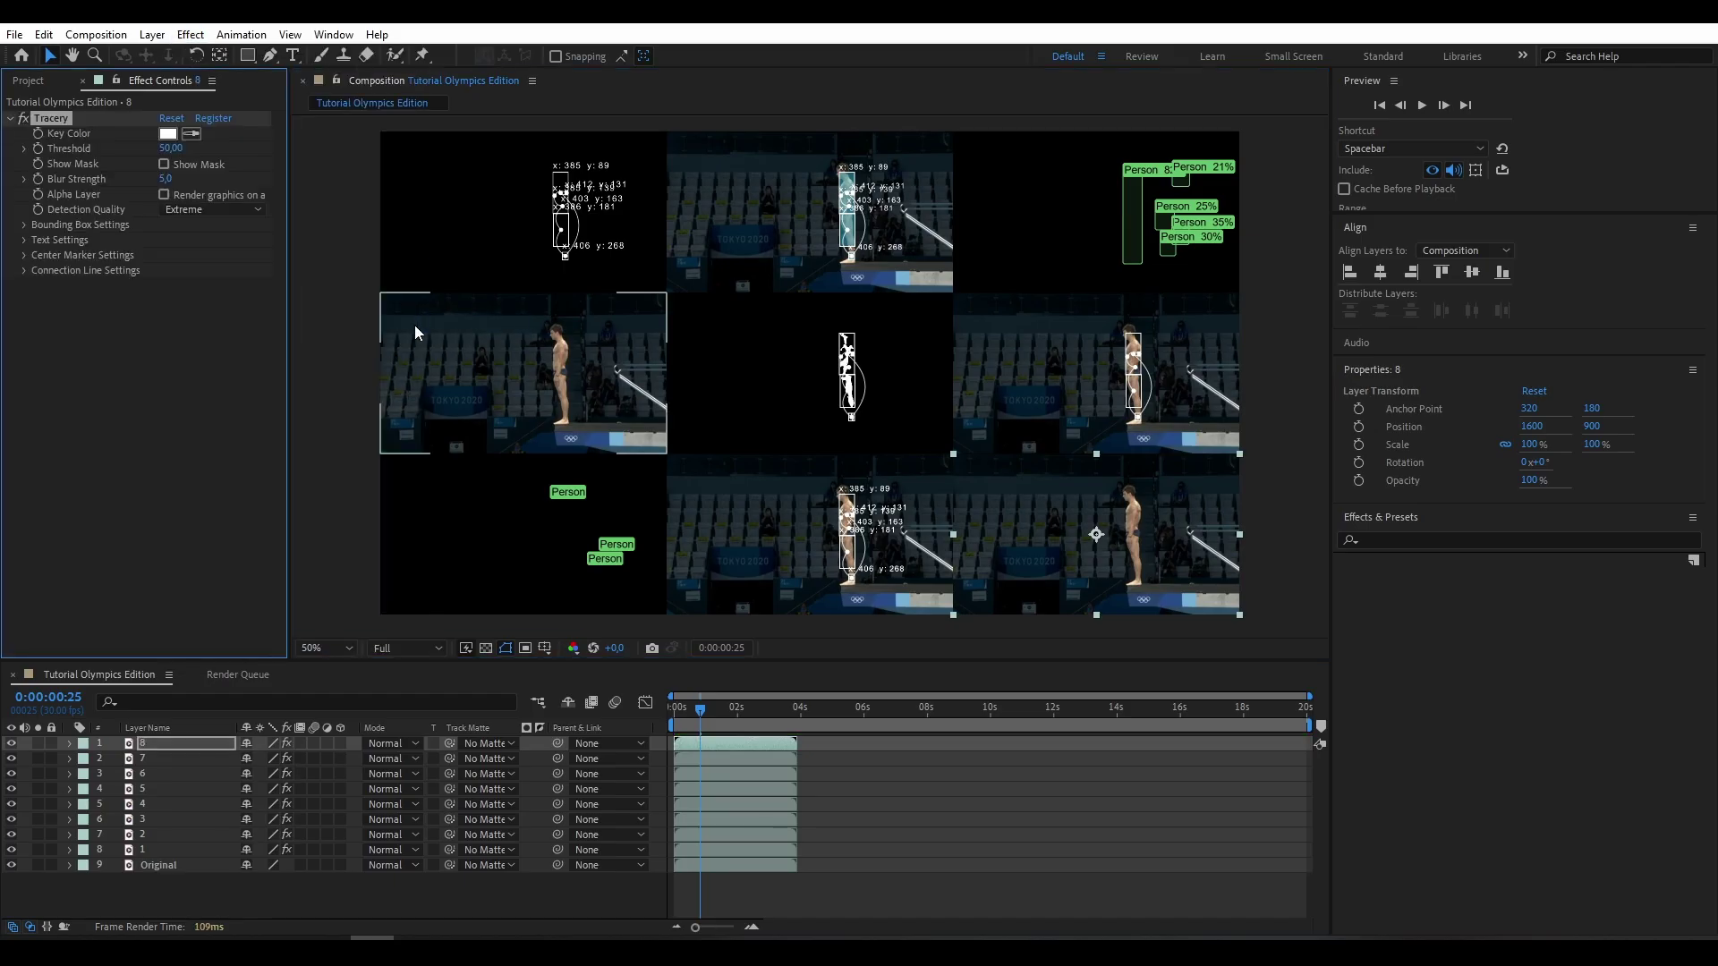
pyautogui.click(173, 134)
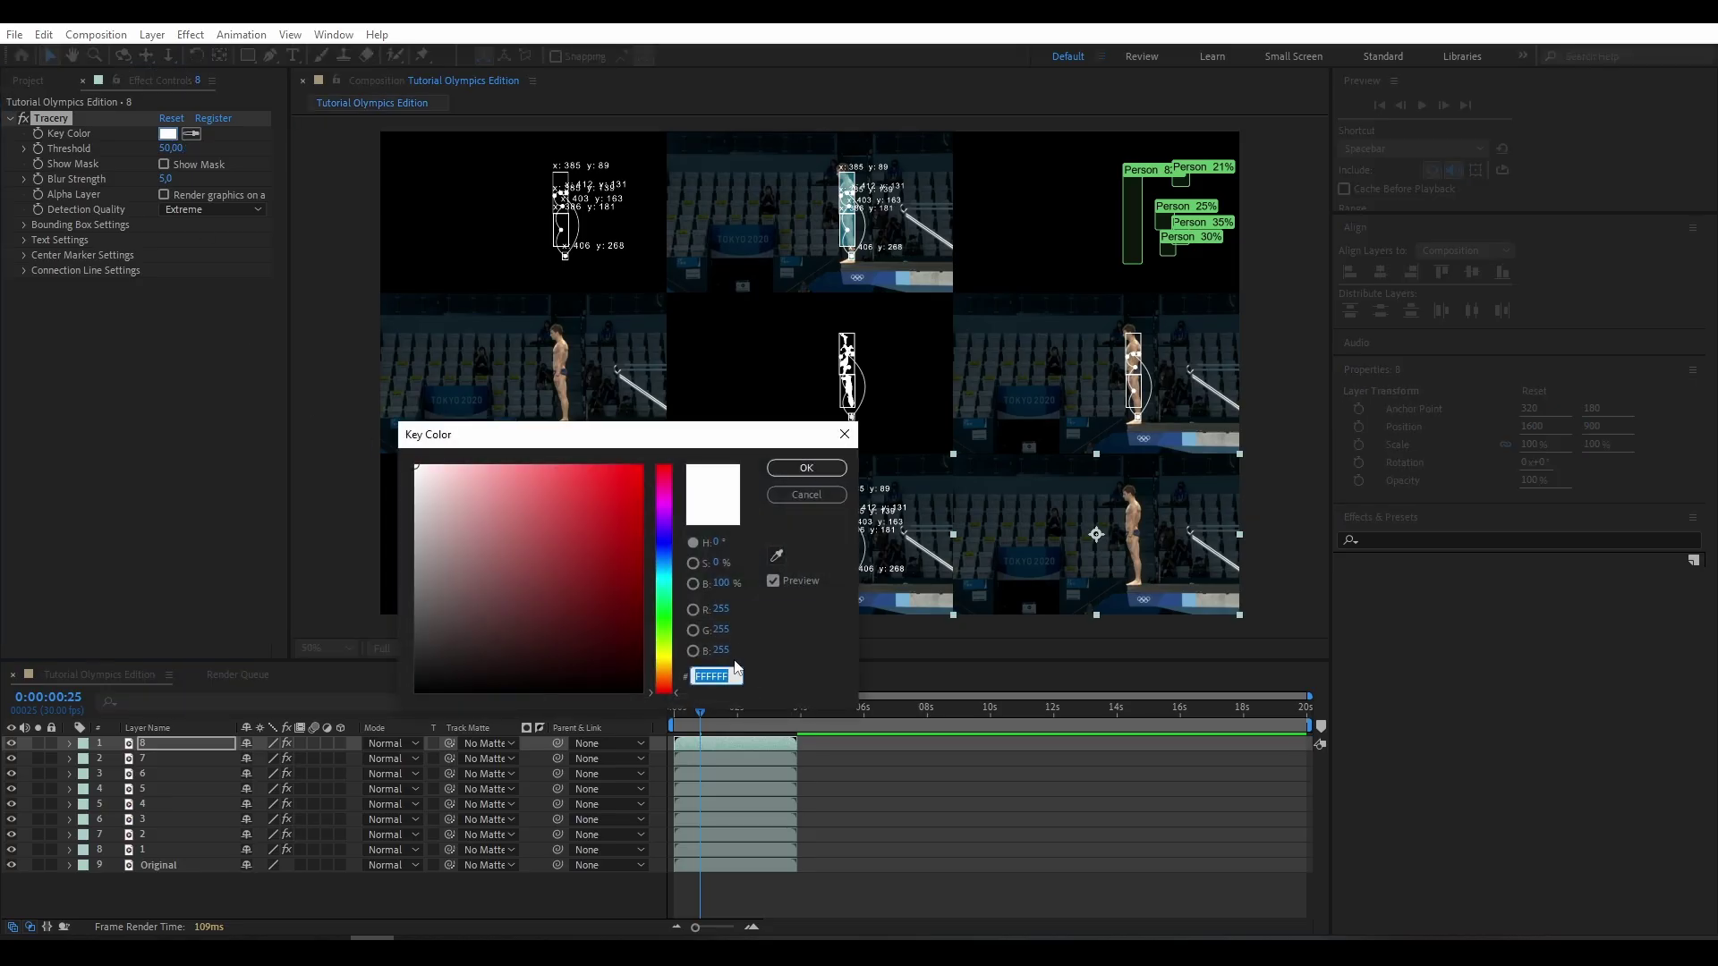
pyautogui.write('A9876F')
pyautogui.click(805, 468)
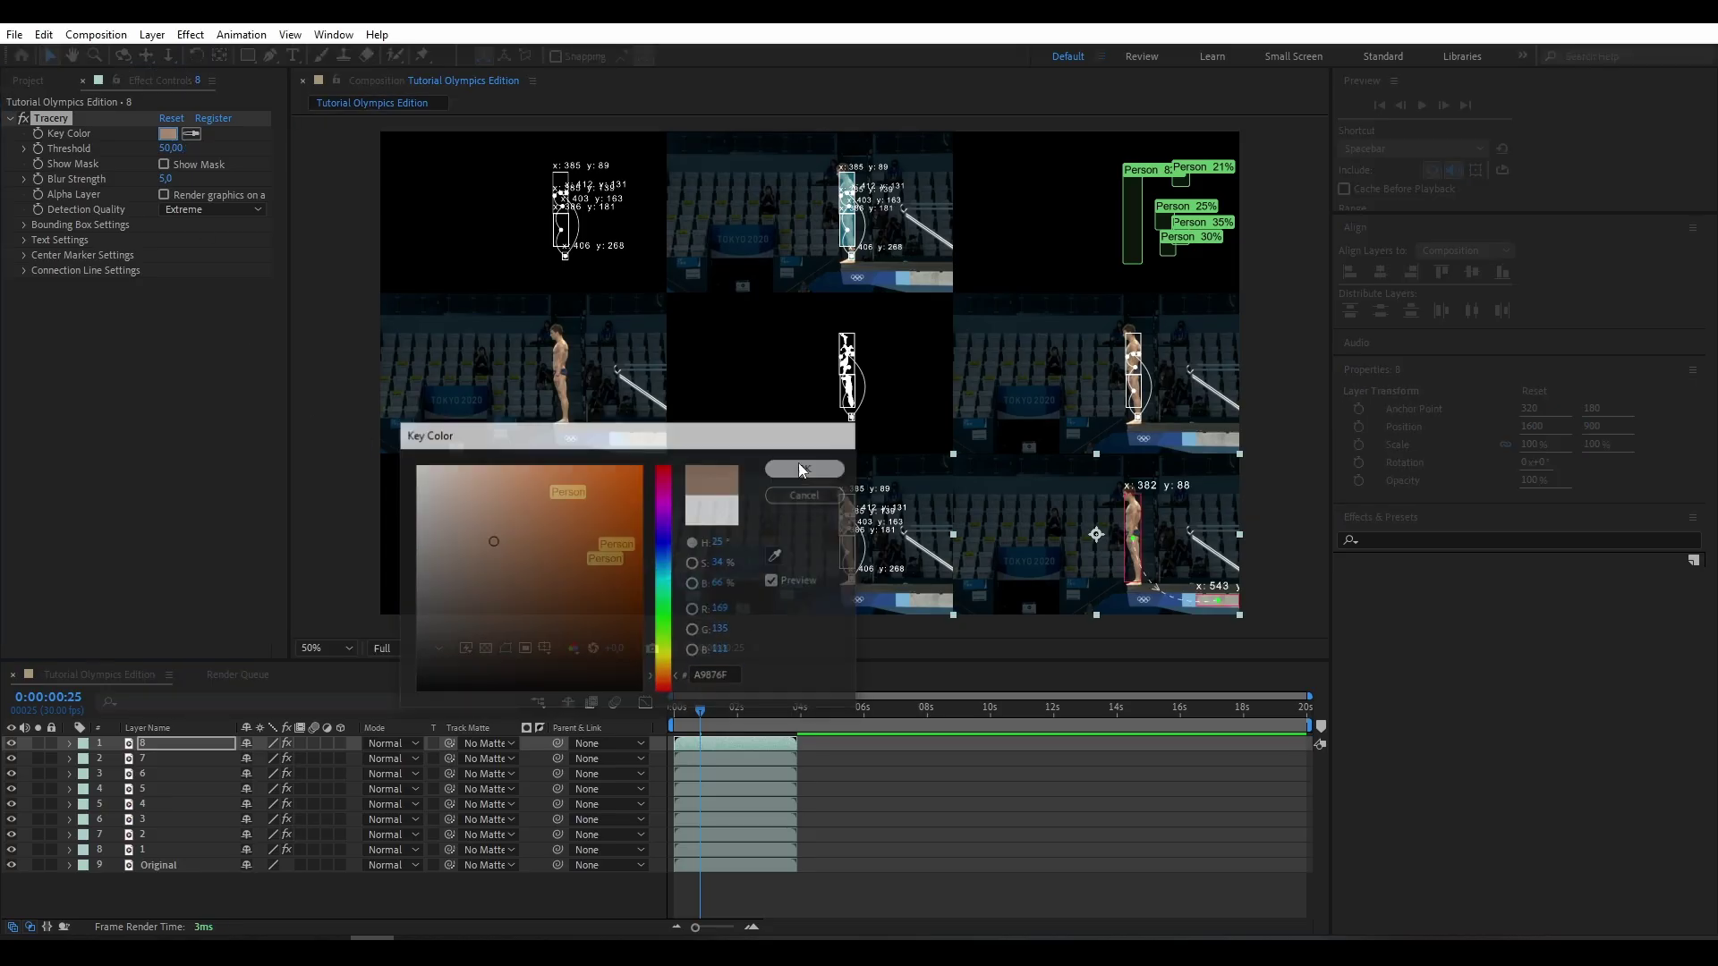
# Step: Set Tracery's Threshold to 26 and Blur Strength to 1.4
pyautogui.moveTo(163, 149); pyautogui.dragTo(153, 154)
pyautogui.click(164, 148)
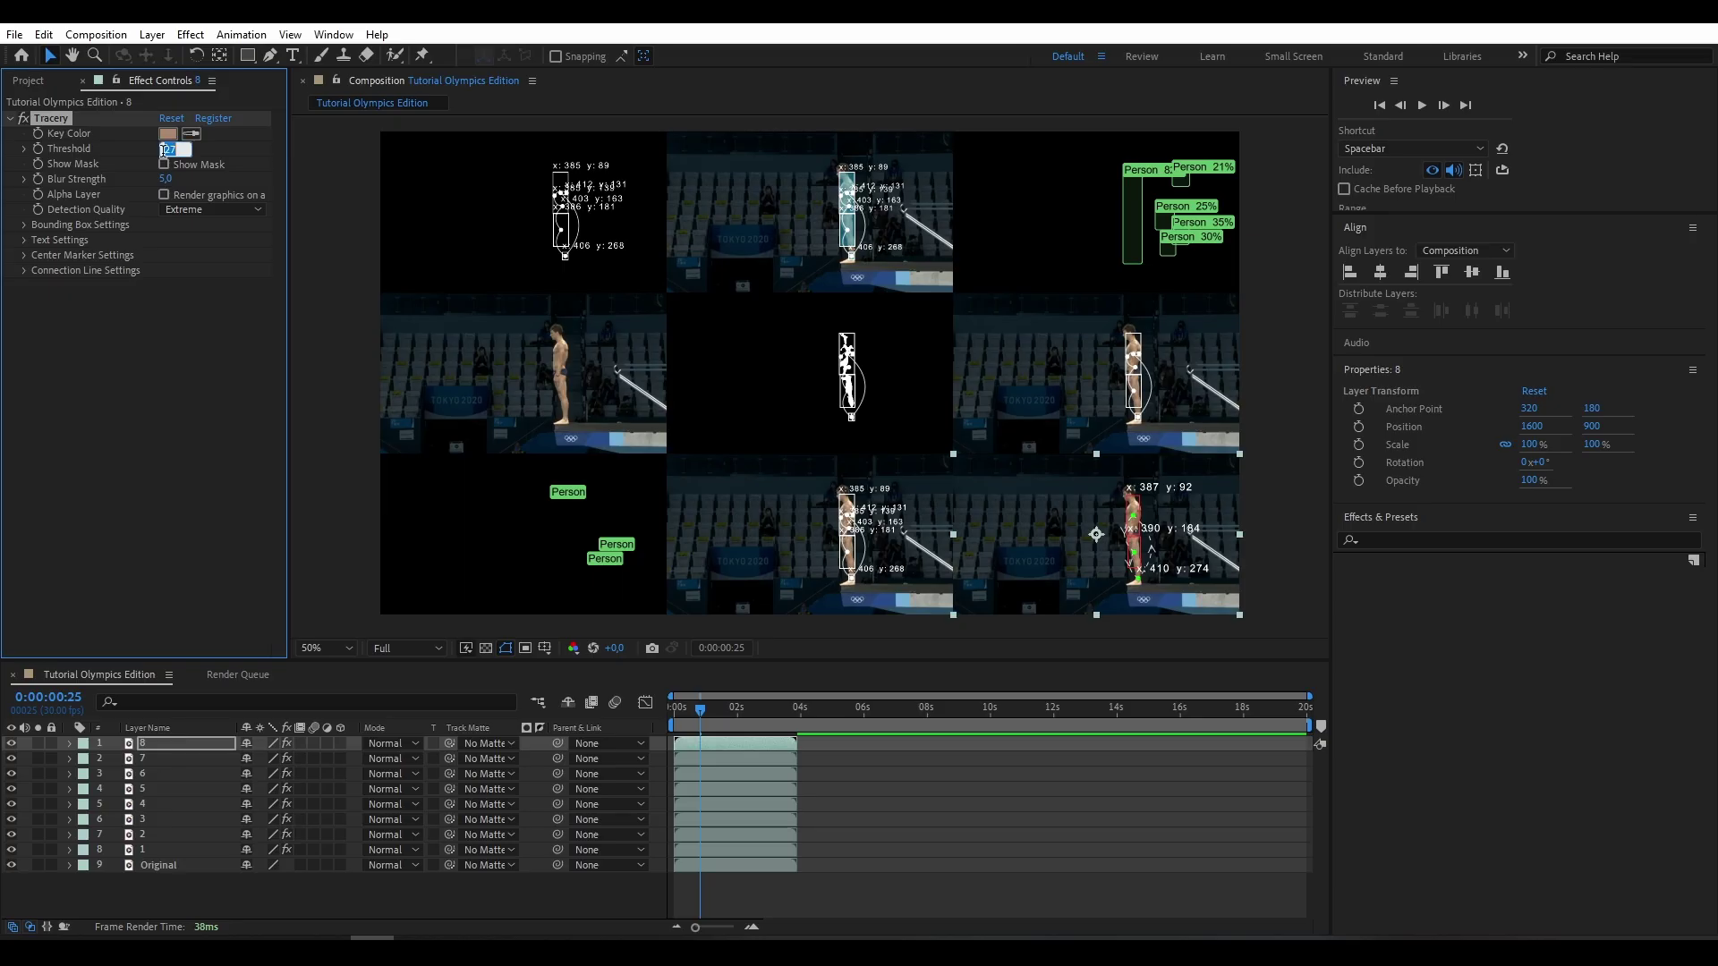
pyautogui.write('26')
pyautogui.press('Tab')
pyautogui.write('1,4')
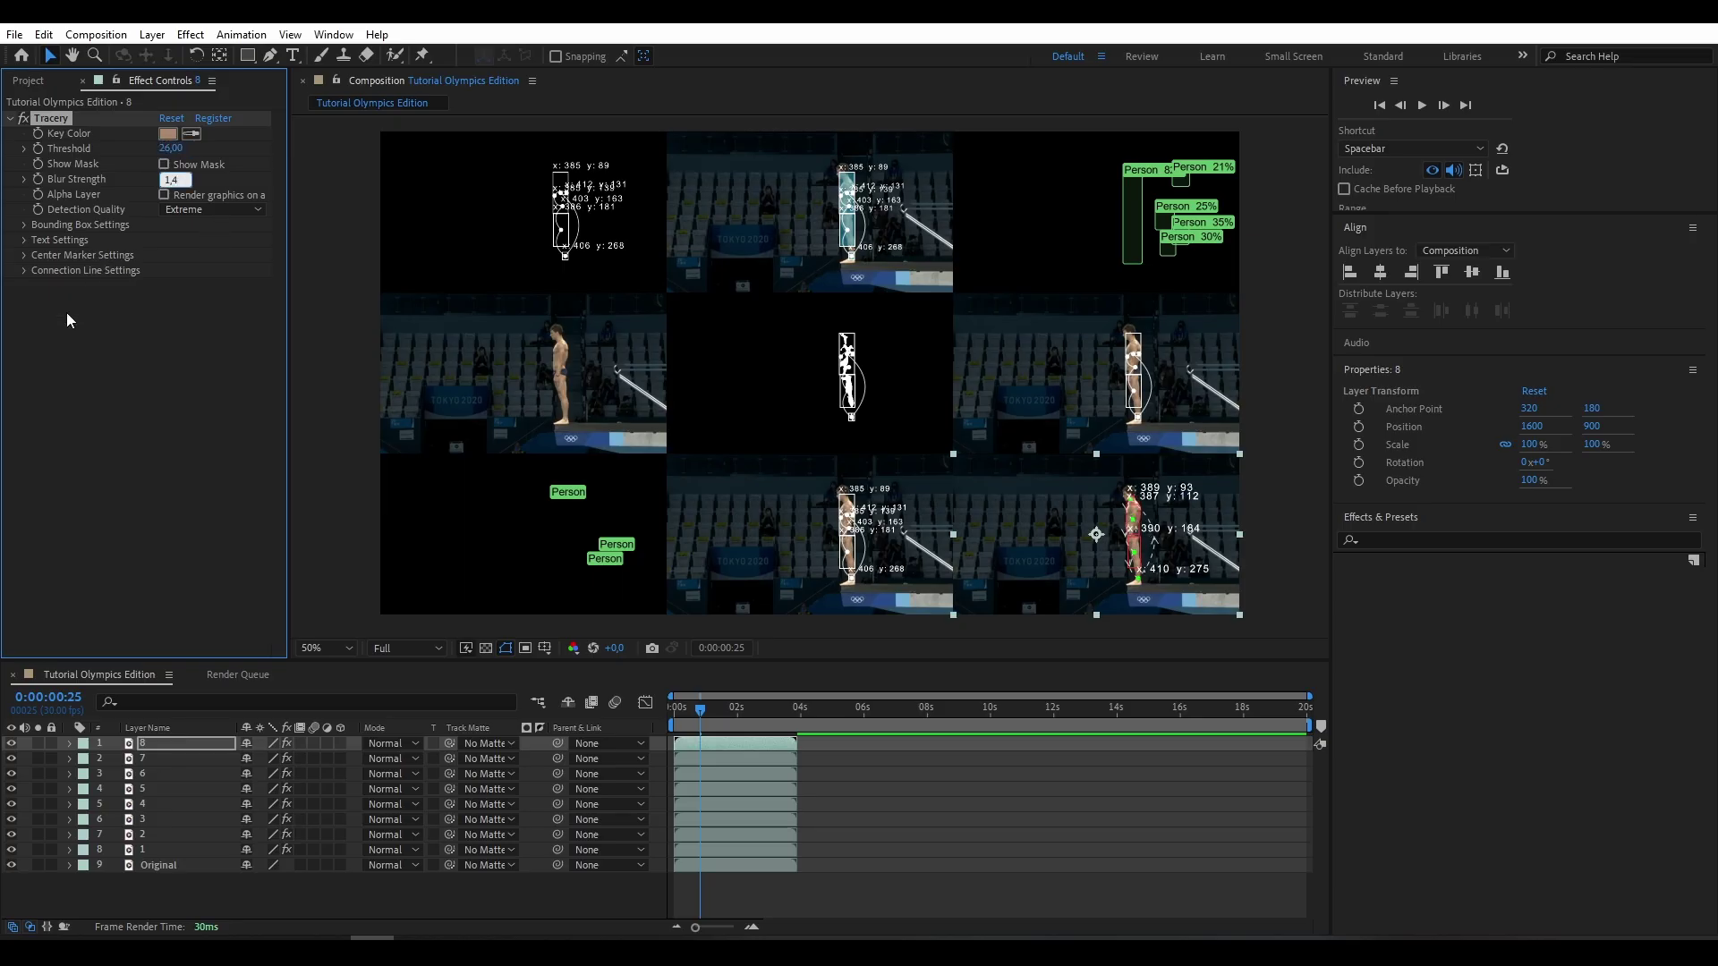
pyautogui.click(170, 328)
# Step: Render layer 8's tracking graphics on black with white bounding box borders
pyautogui.click(164, 195)
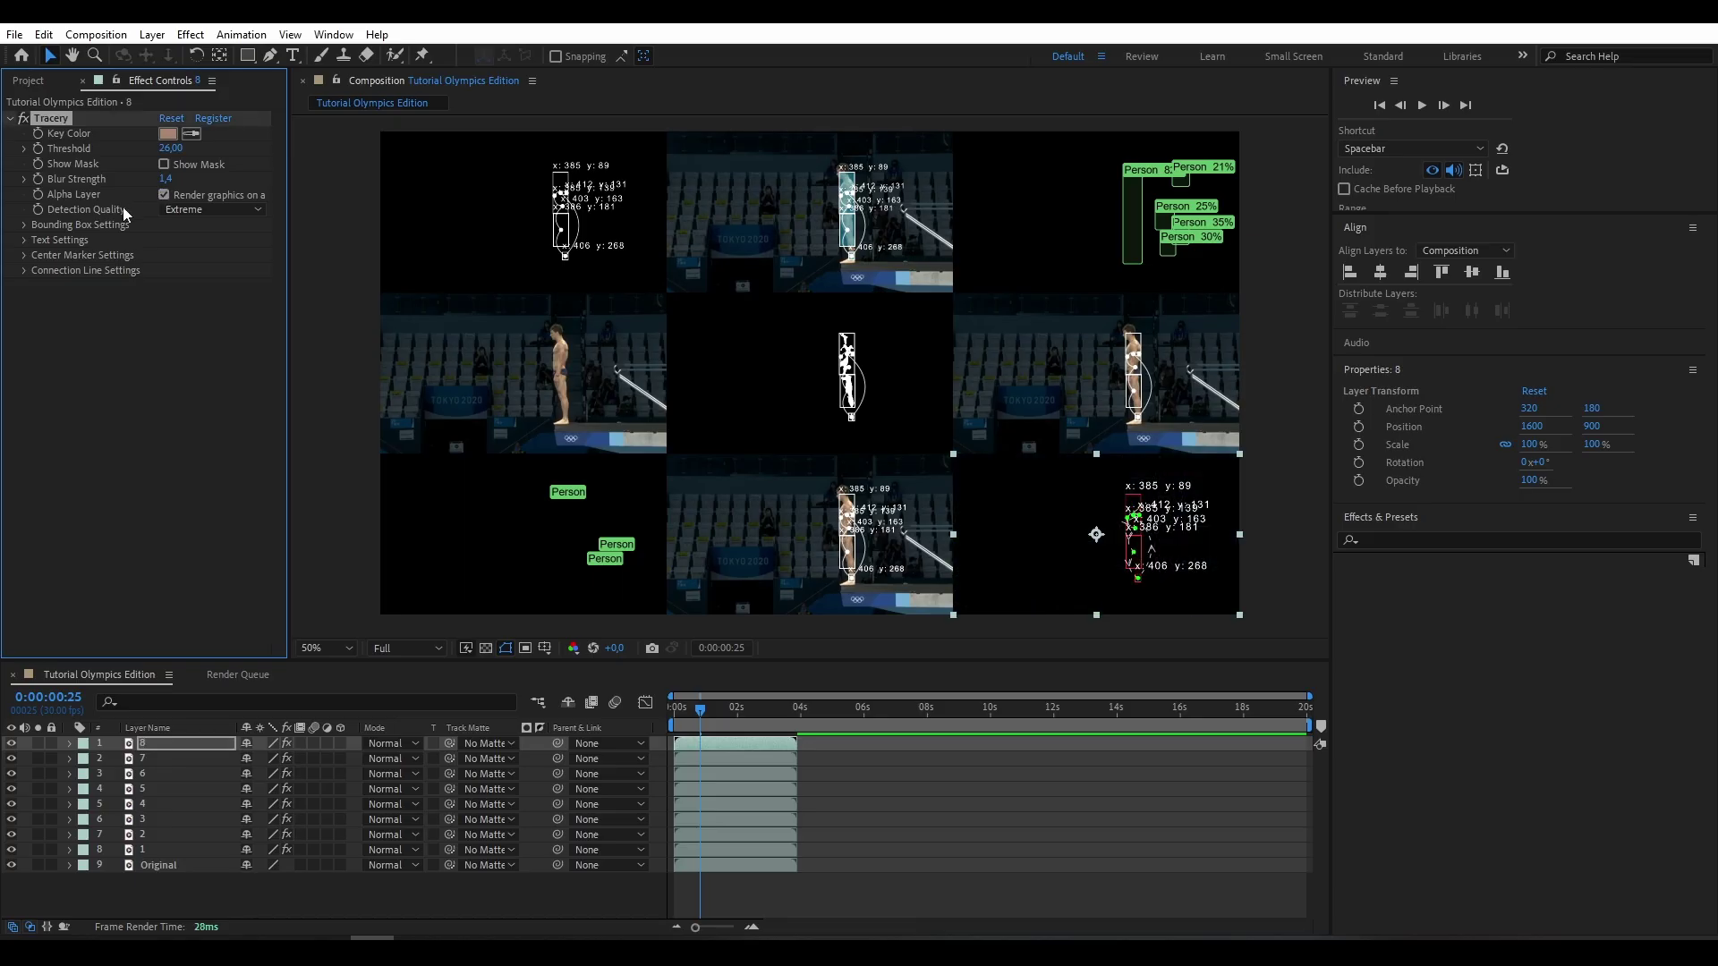
pyautogui.click(24, 225)
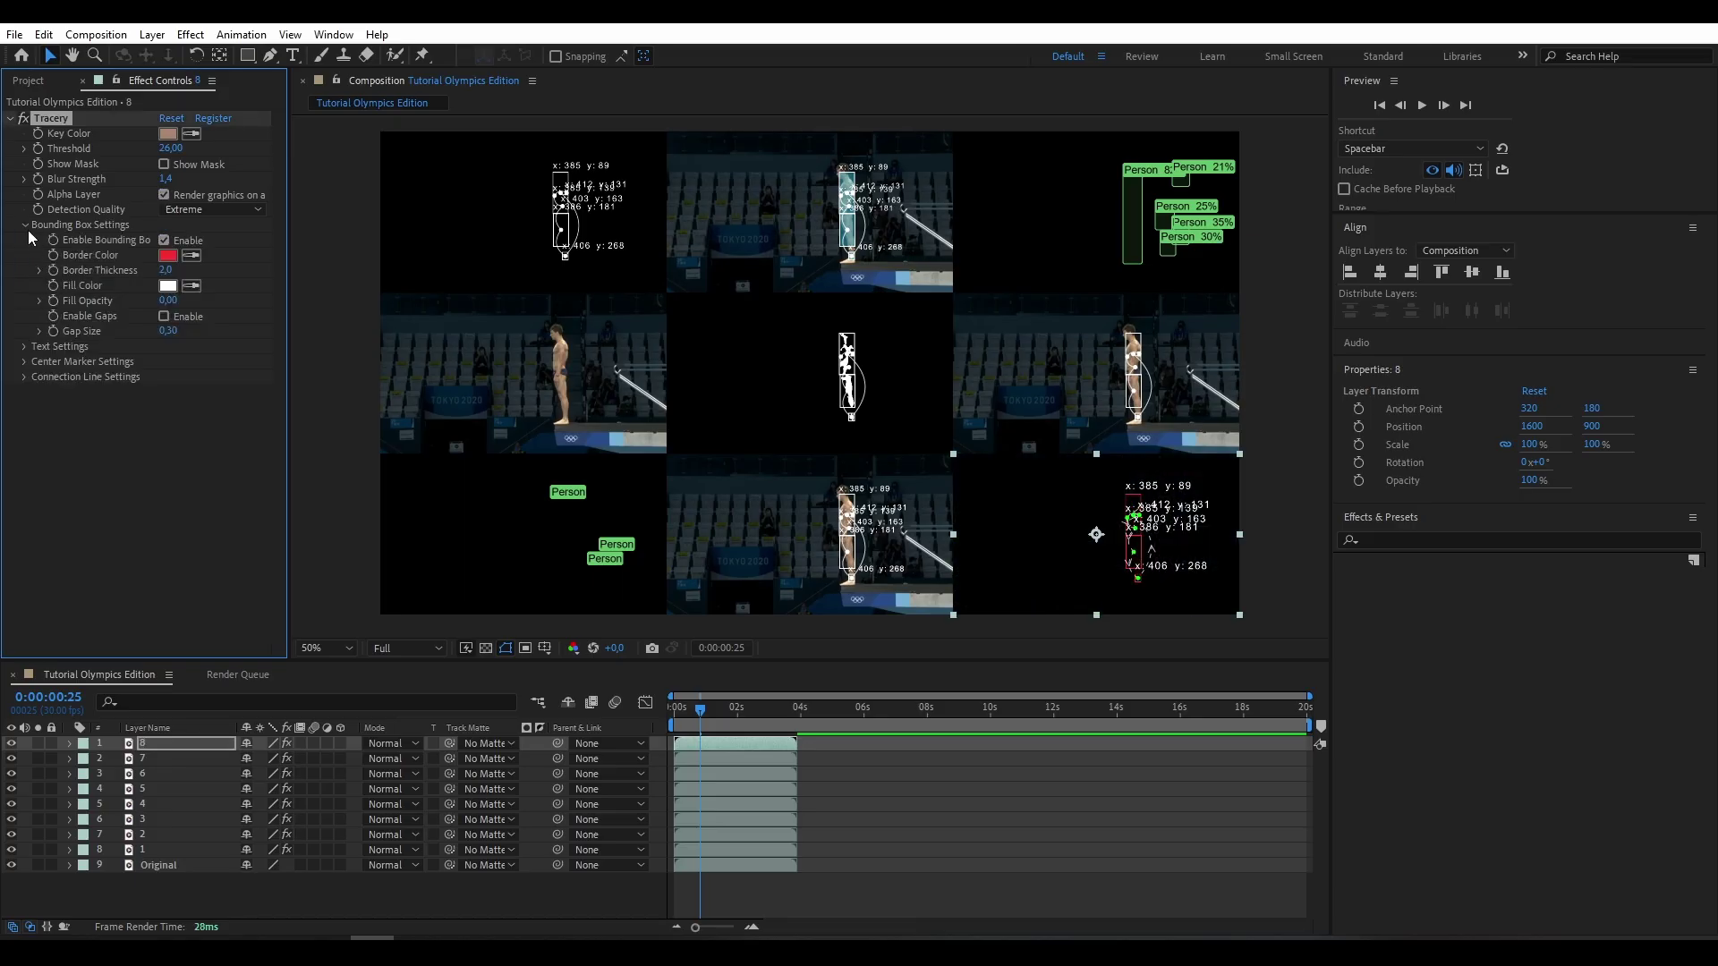
pyautogui.click(167, 255)
pyautogui.moveTo(492, 549); pyautogui.dragTo(346, 397)
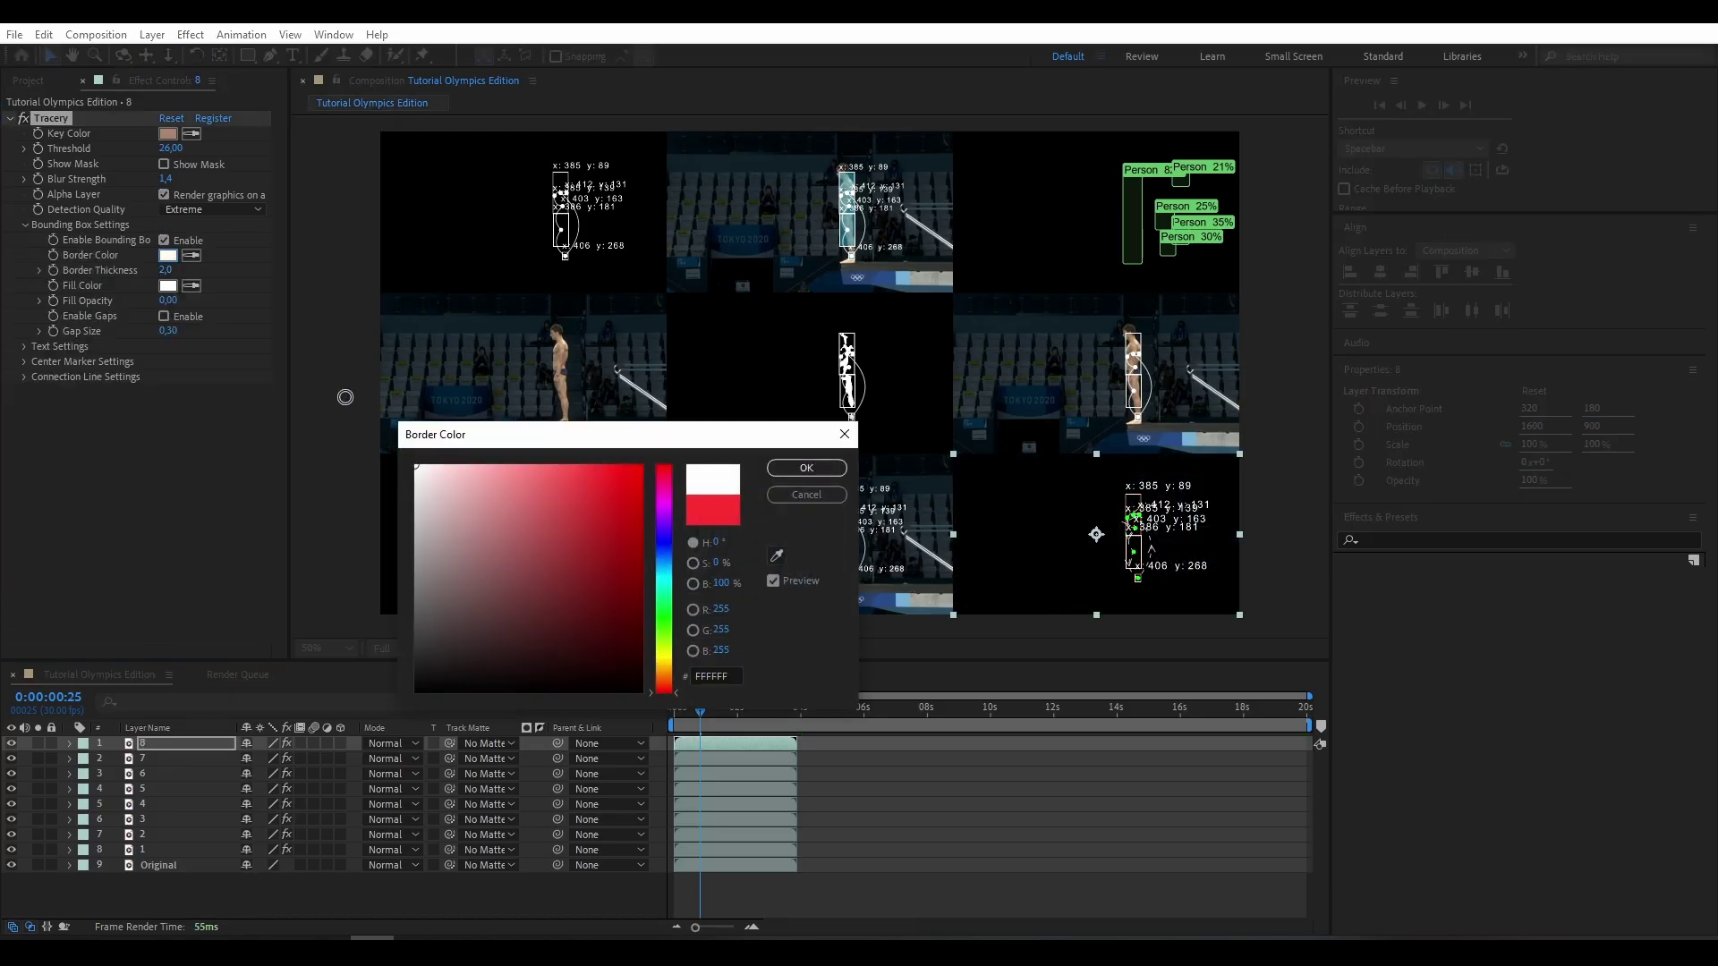
pyautogui.click(779, 470)
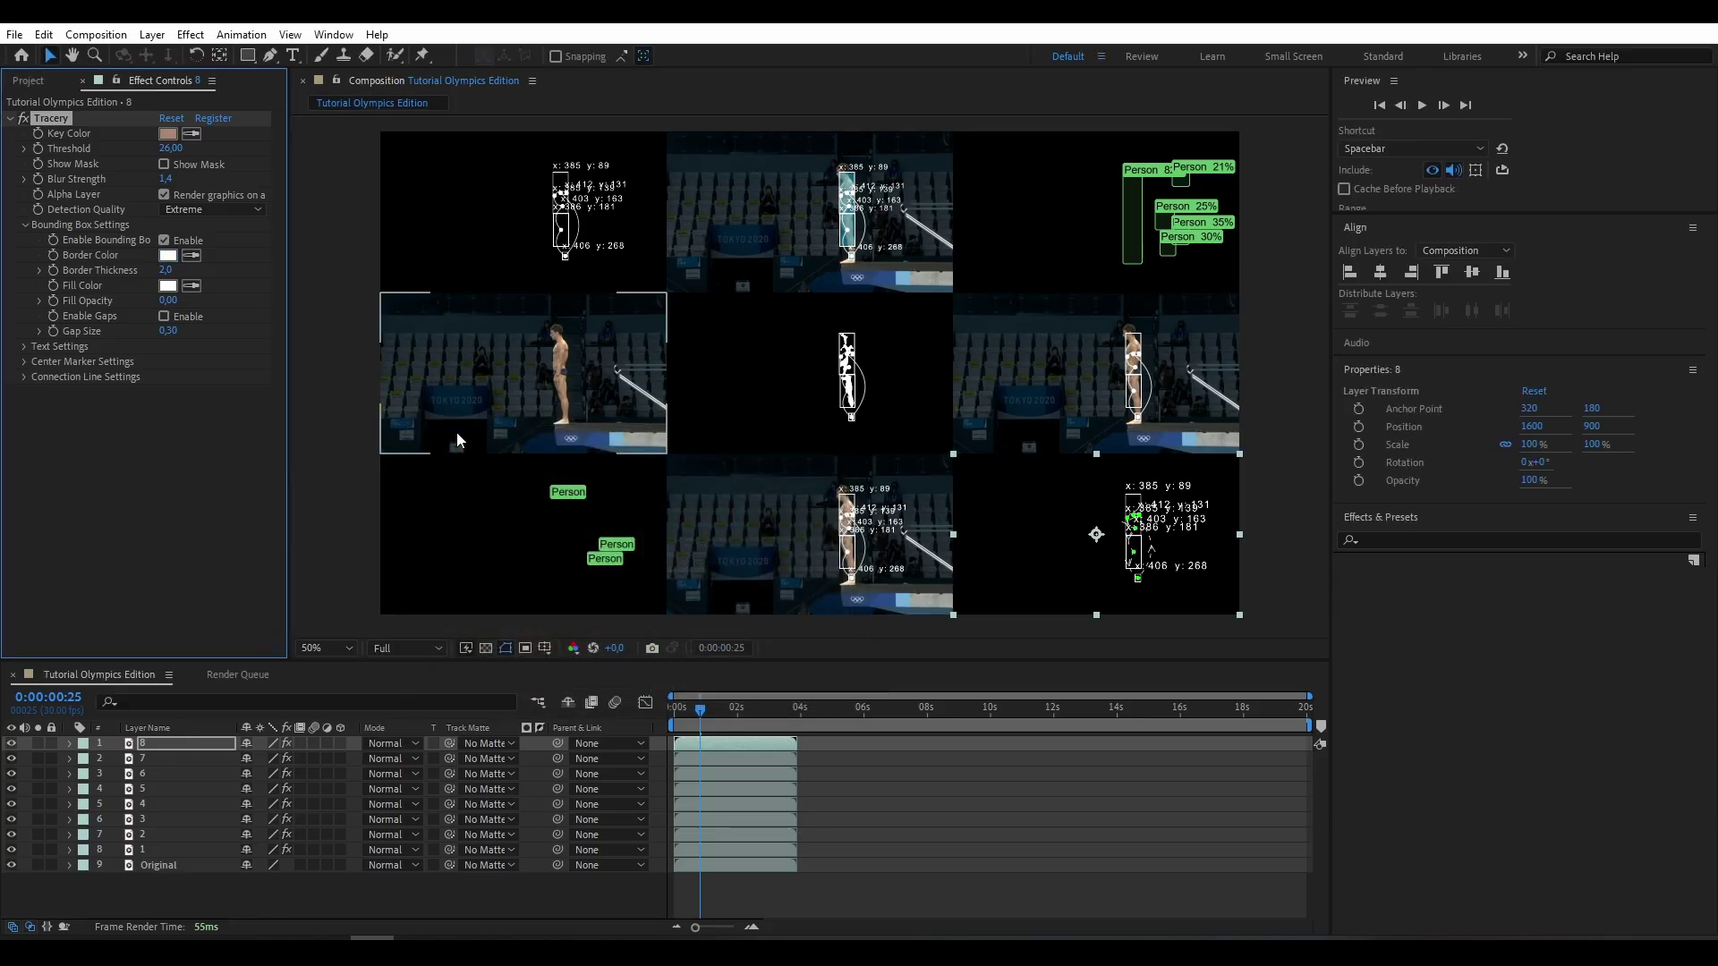
# Step: Hide the coordinate text labels and make the centre markers white
pyautogui.click(25, 346)
pyautogui.click(164, 362)
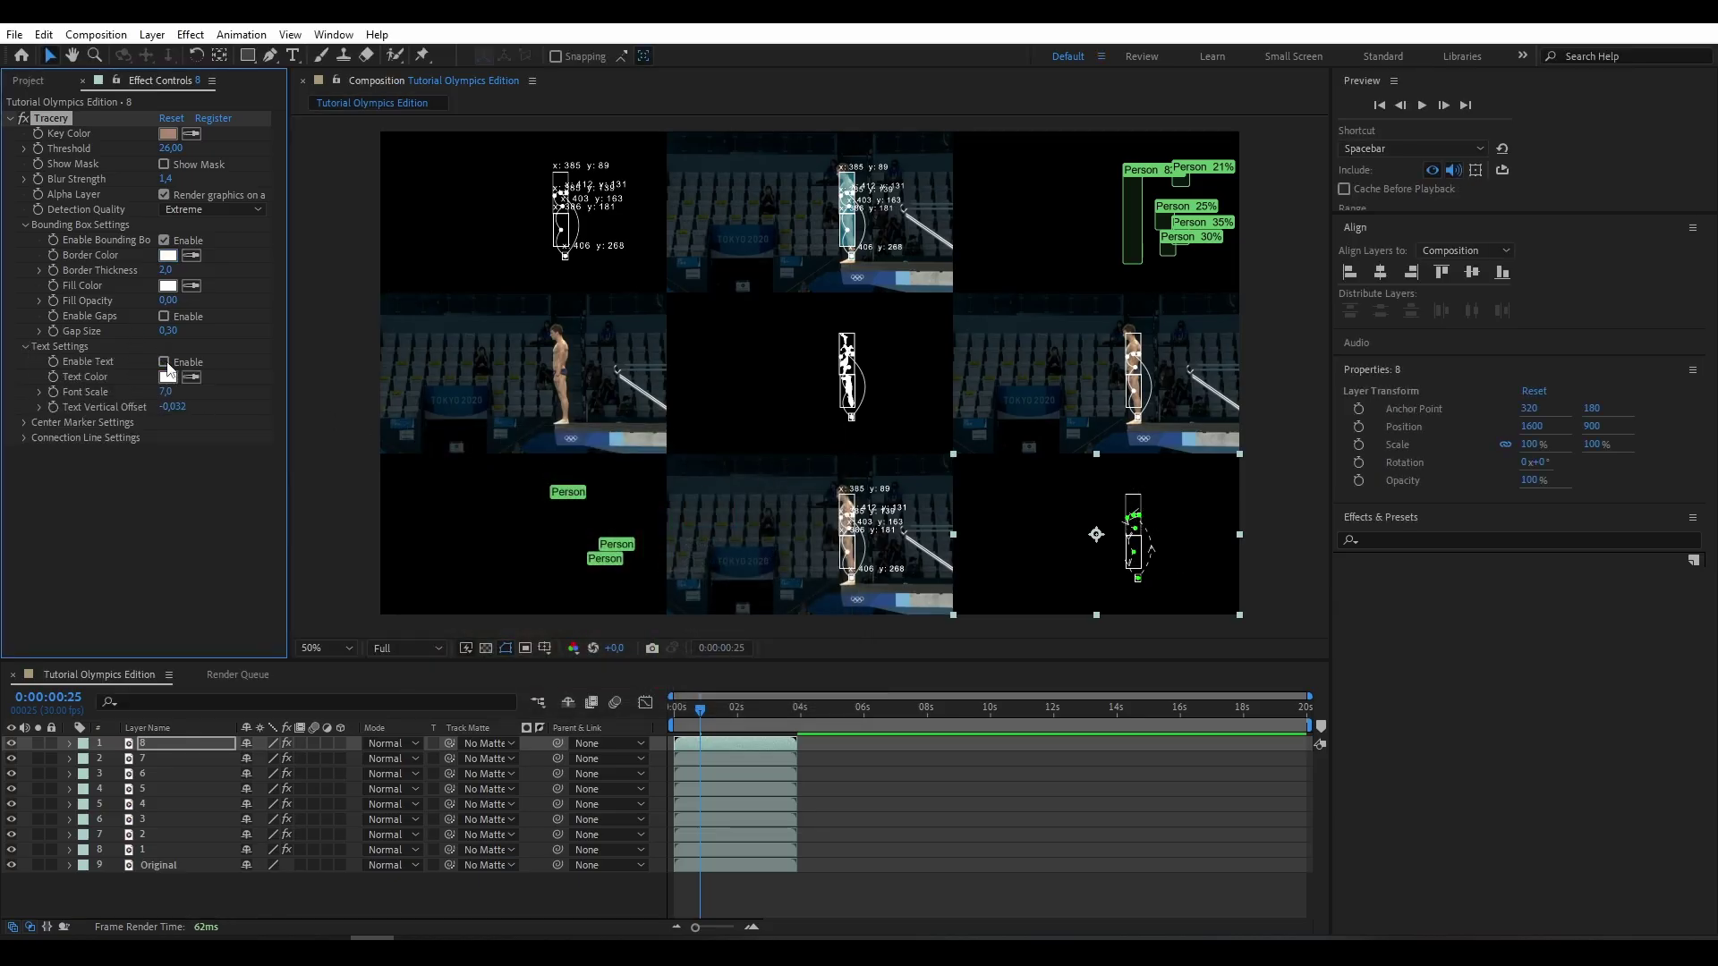
pyautogui.click(25, 422)
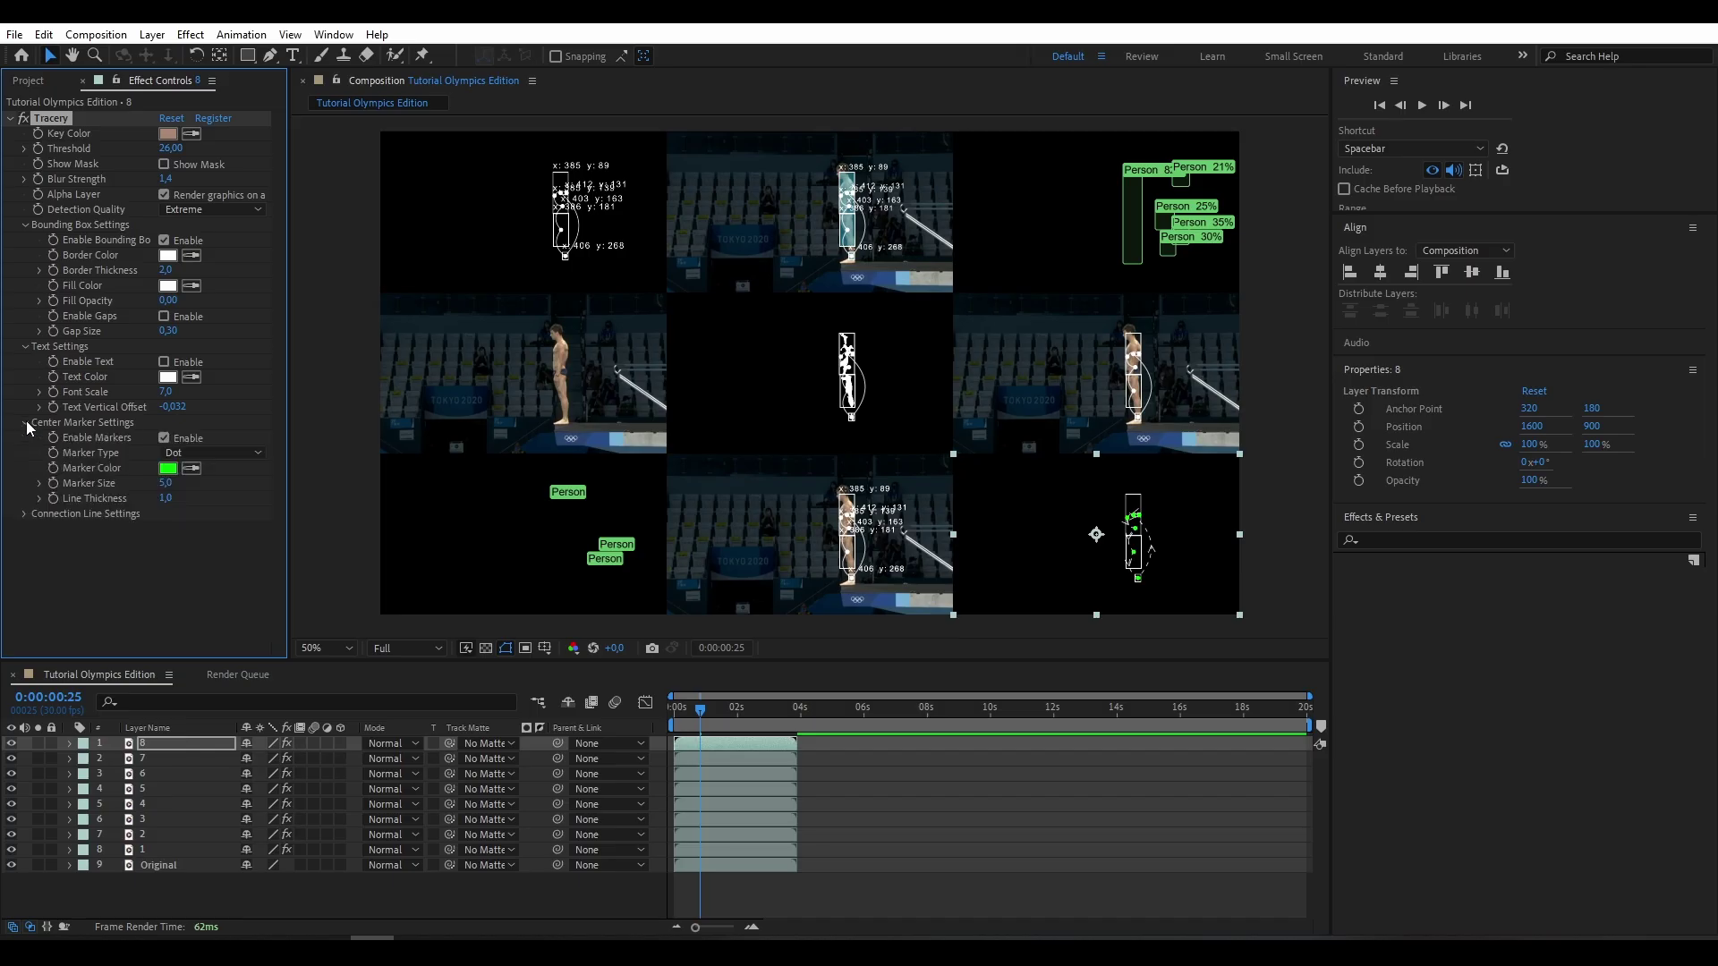
pyautogui.click(167, 467)
pyautogui.moveTo(432, 535); pyautogui.dragTo(384, 445)
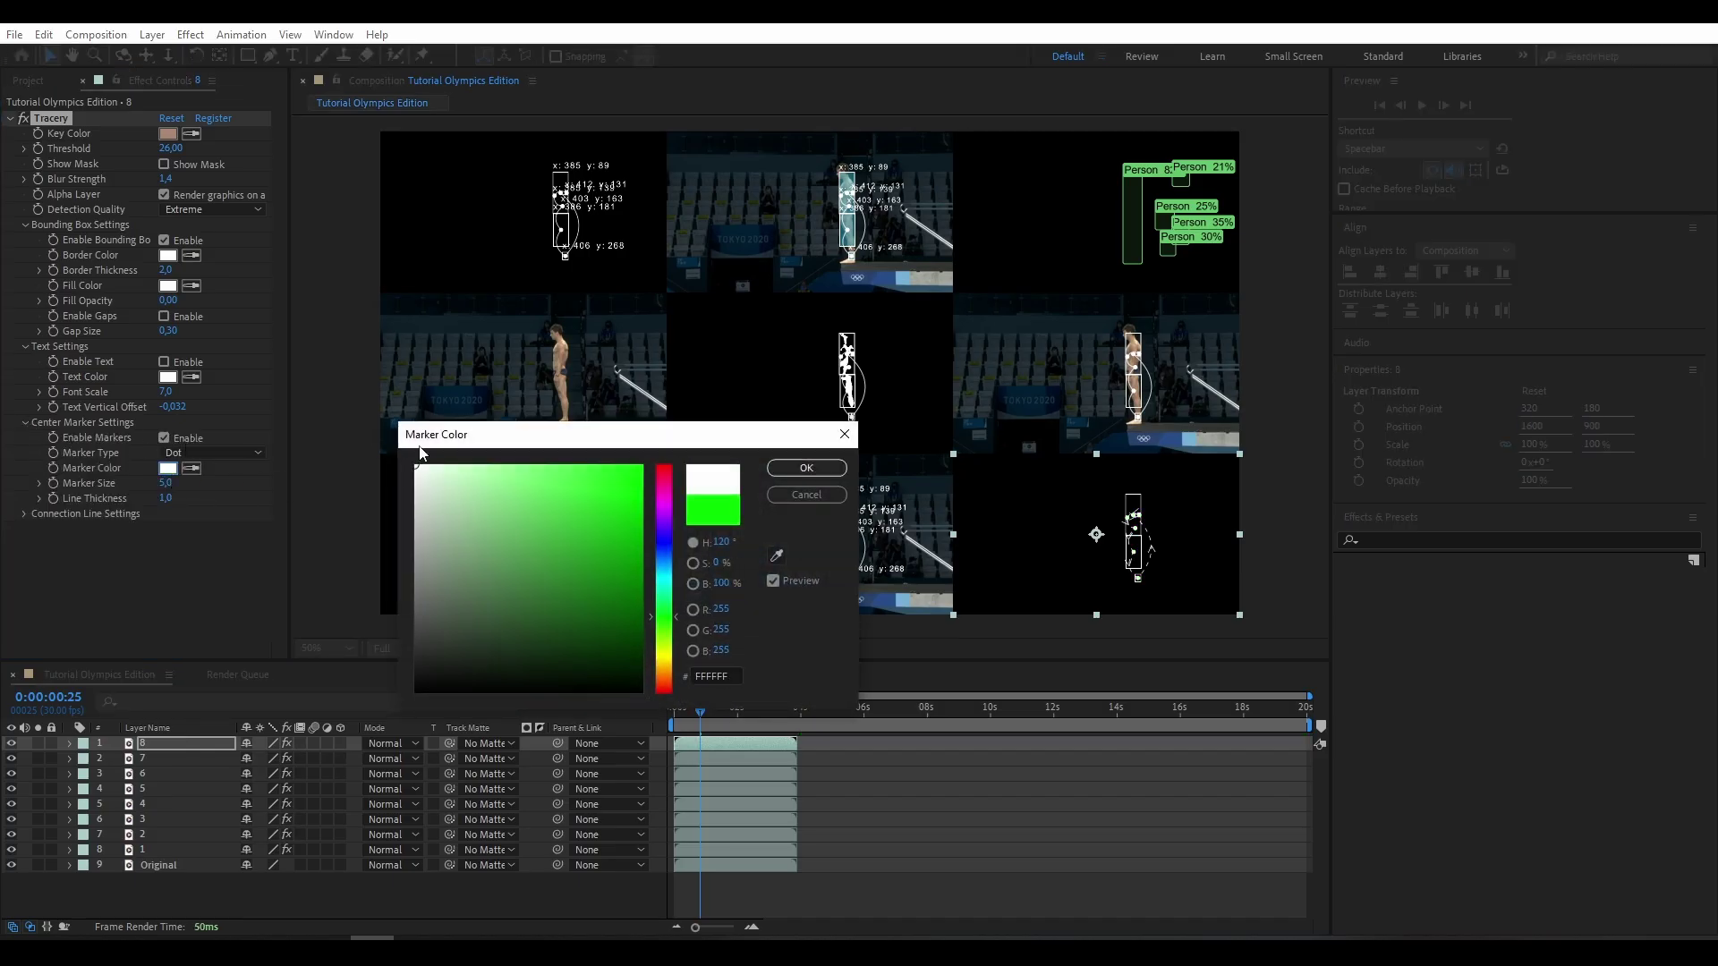
pyautogui.click(806, 468)
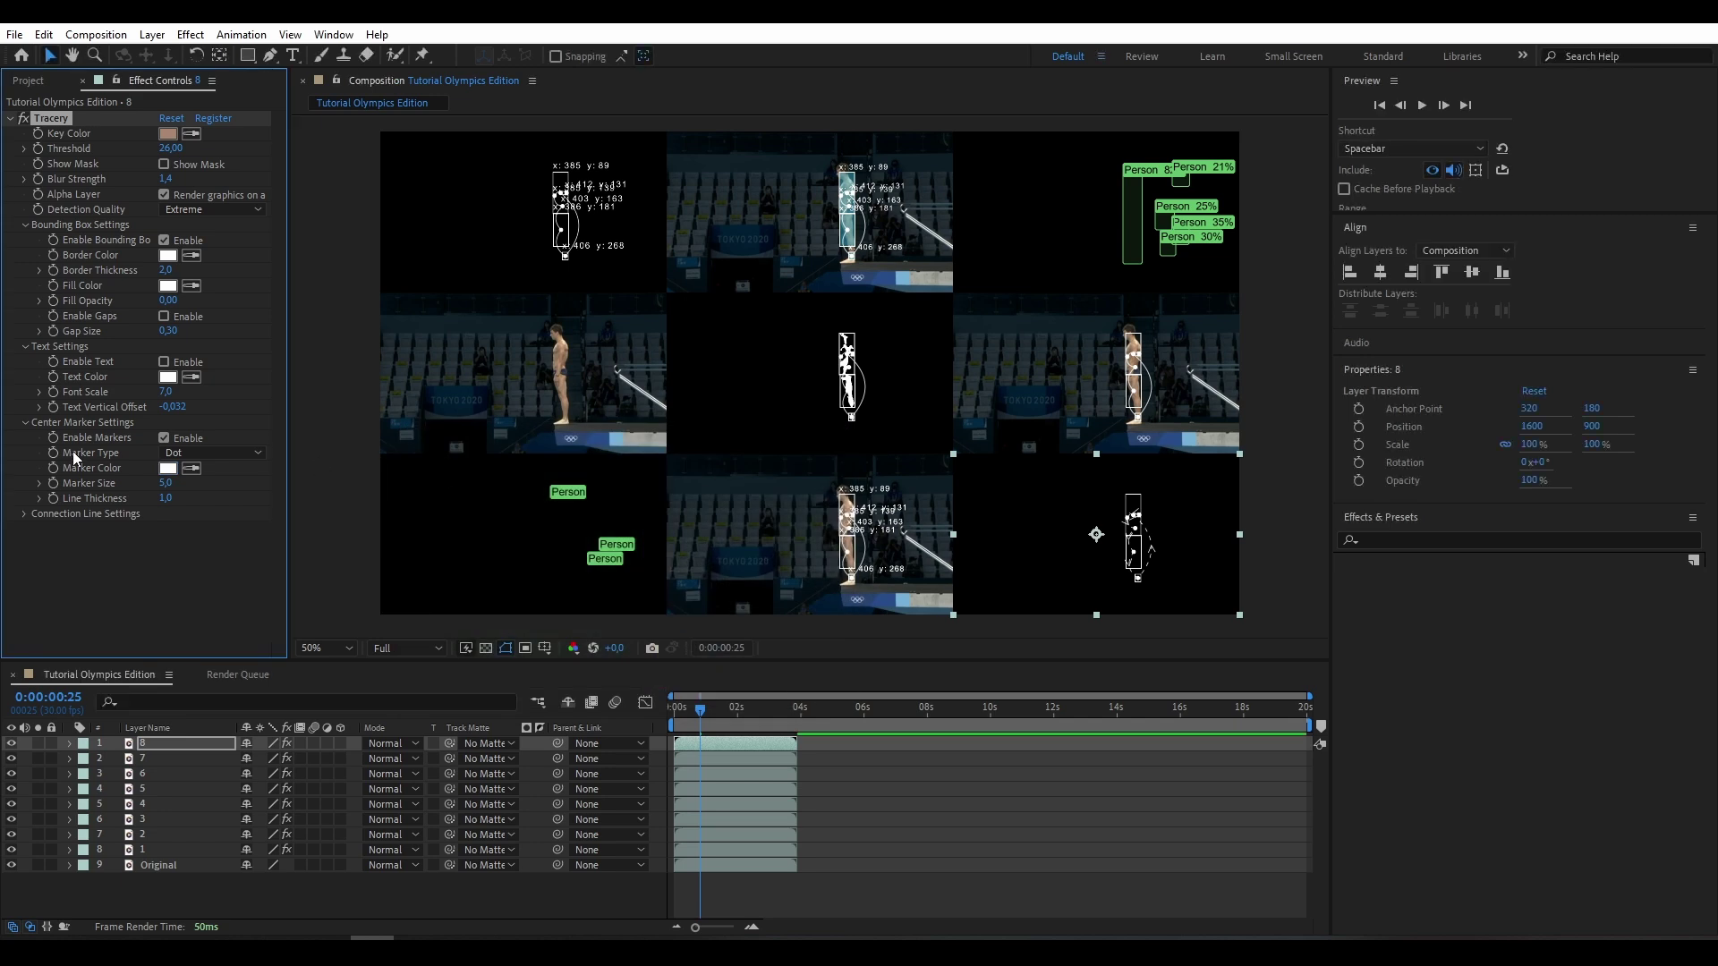
# Step: Disable arrows on the connection lines and collapse the Tracery effect
pyautogui.click(24, 514)
pyautogui.scroll(-1, 25, 513)
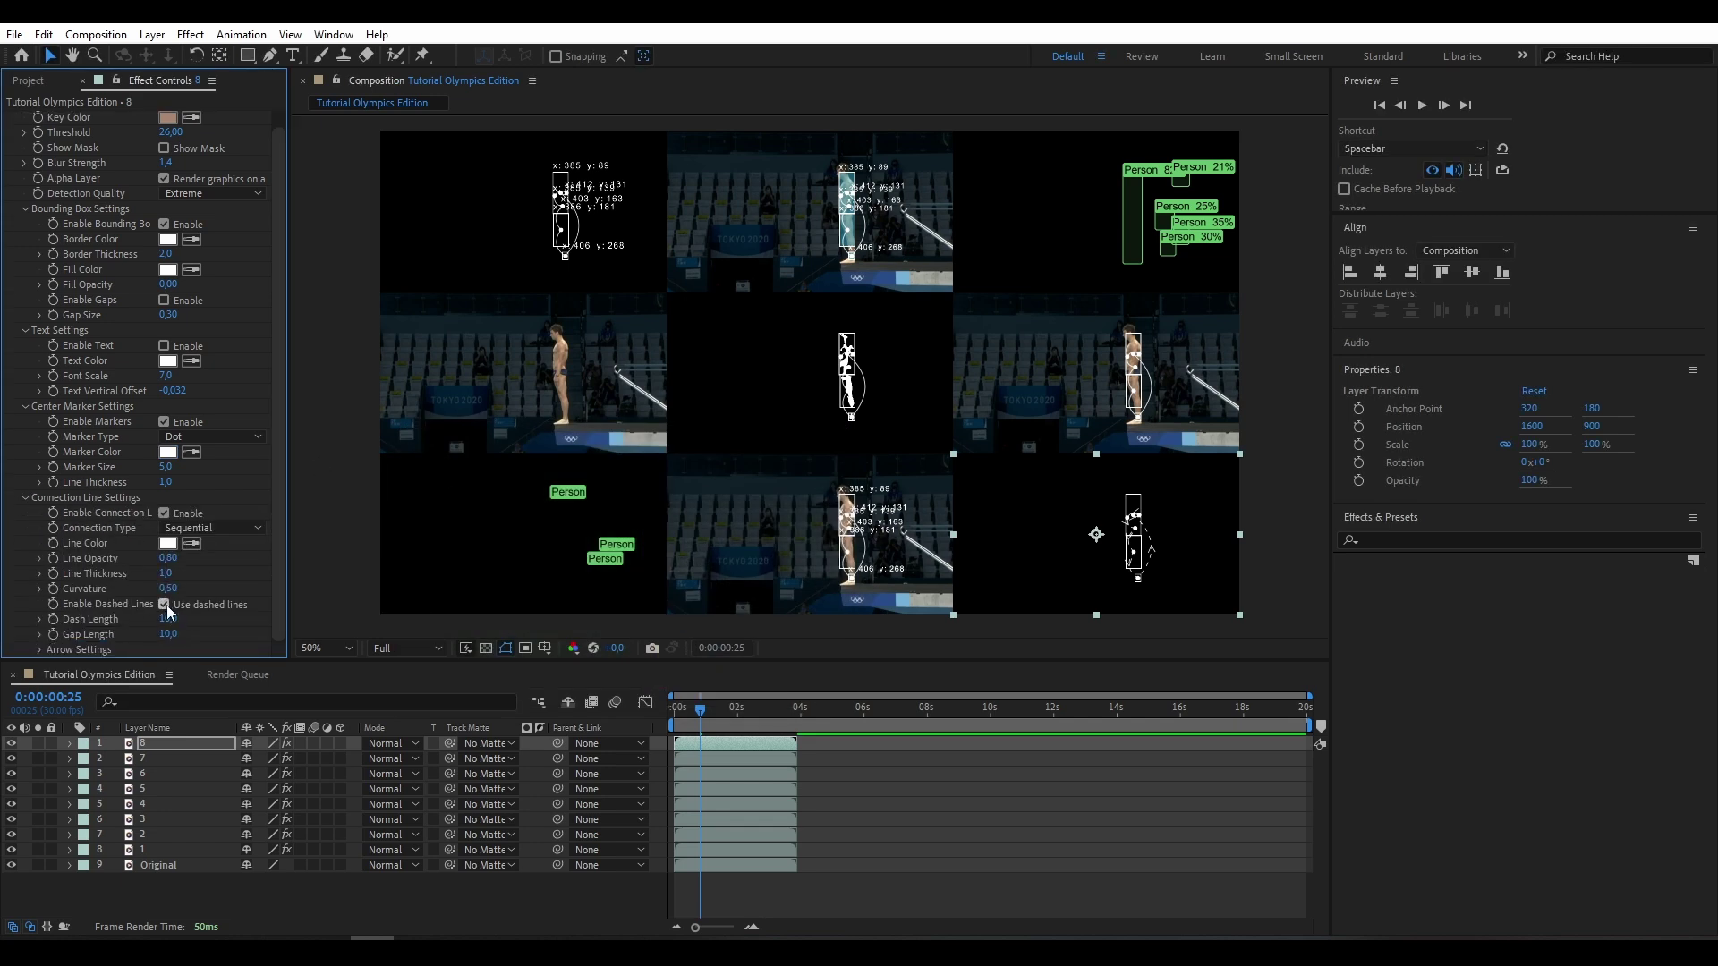
pyautogui.click(39, 649)
pyautogui.scroll(-5, 180, 642)
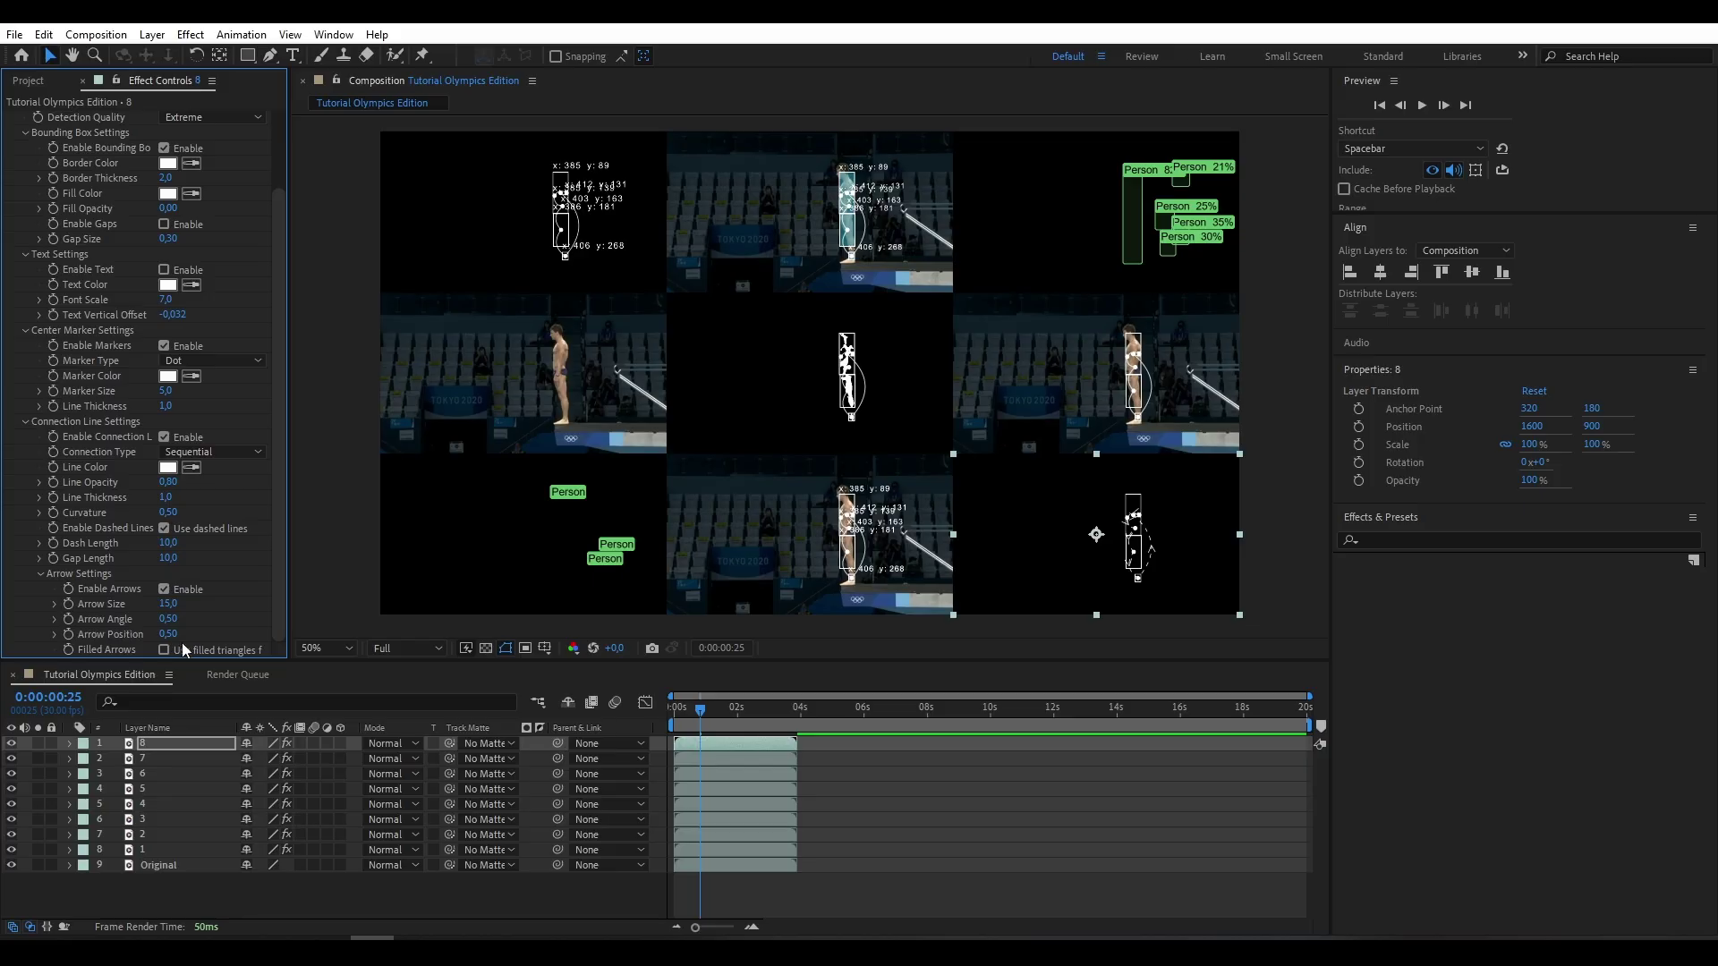
pyautogui.click(165, 590)
pyautogui.scroll(6, 104, 464)
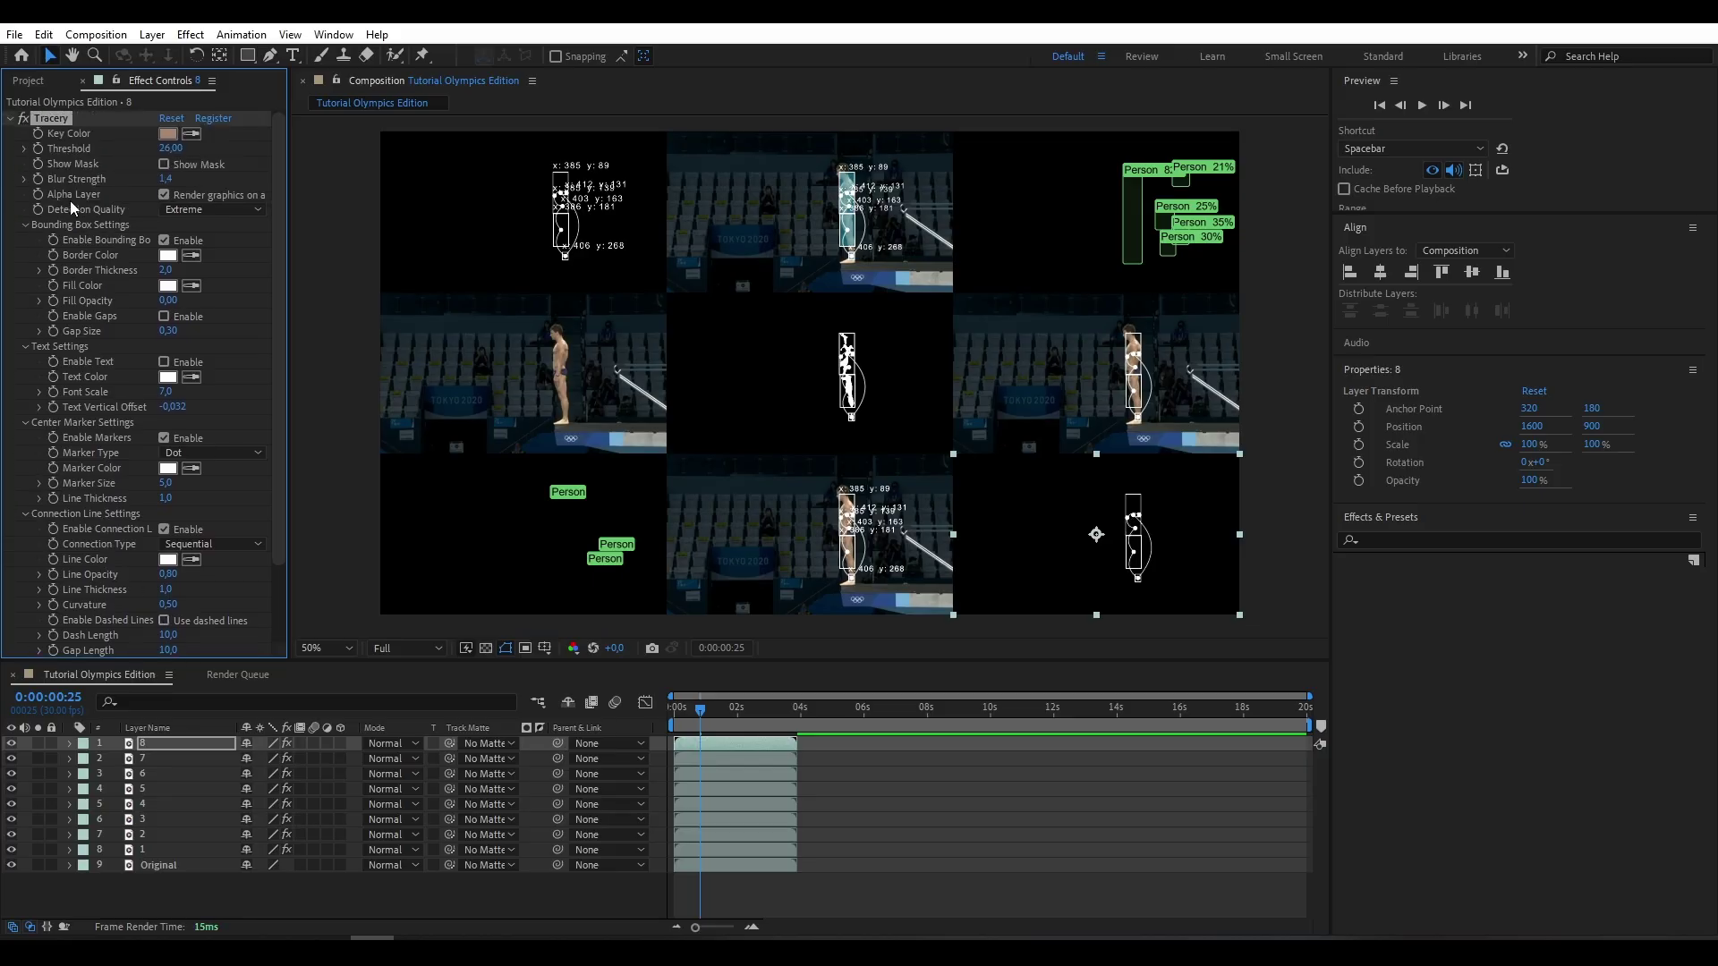
pyautogui.click(10, 120)
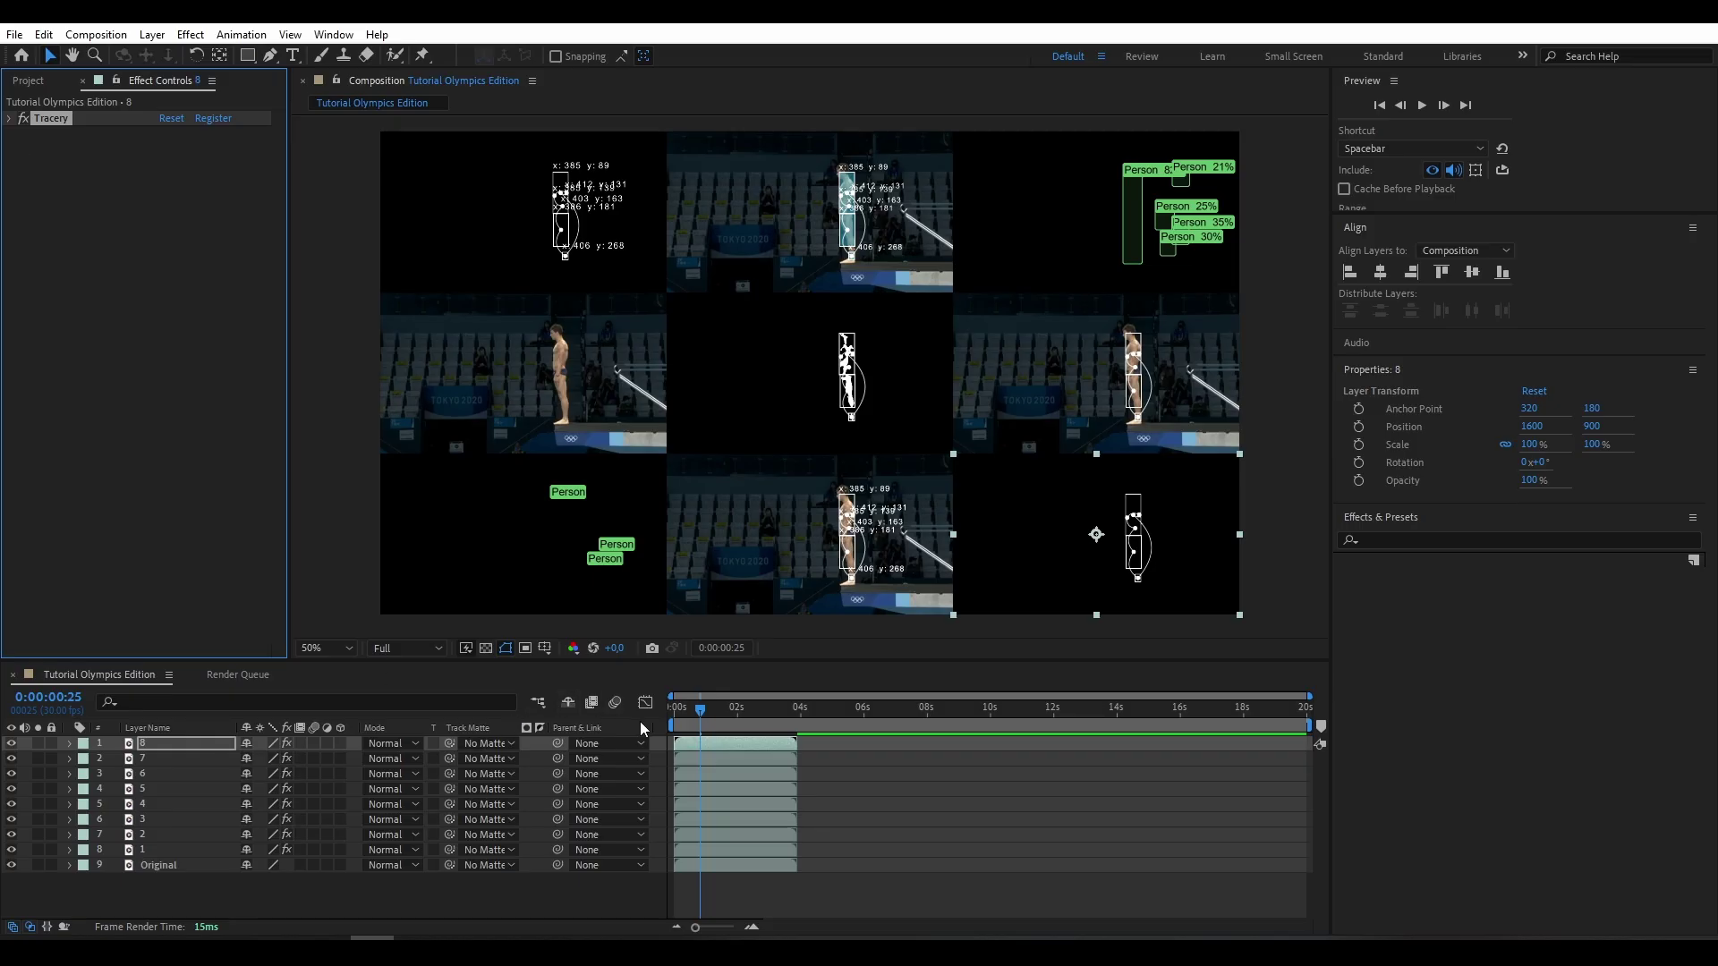
# Step: Scrub the timeline to watch all eight tracking overlays follow the diver
pyautogui.moveTo(702, 709)
pyautogui.mouseDown()
pyautogui.moveTo(799, 715)
pyautogui.moveTo(726, 730)
pyautogui.mouseUp()
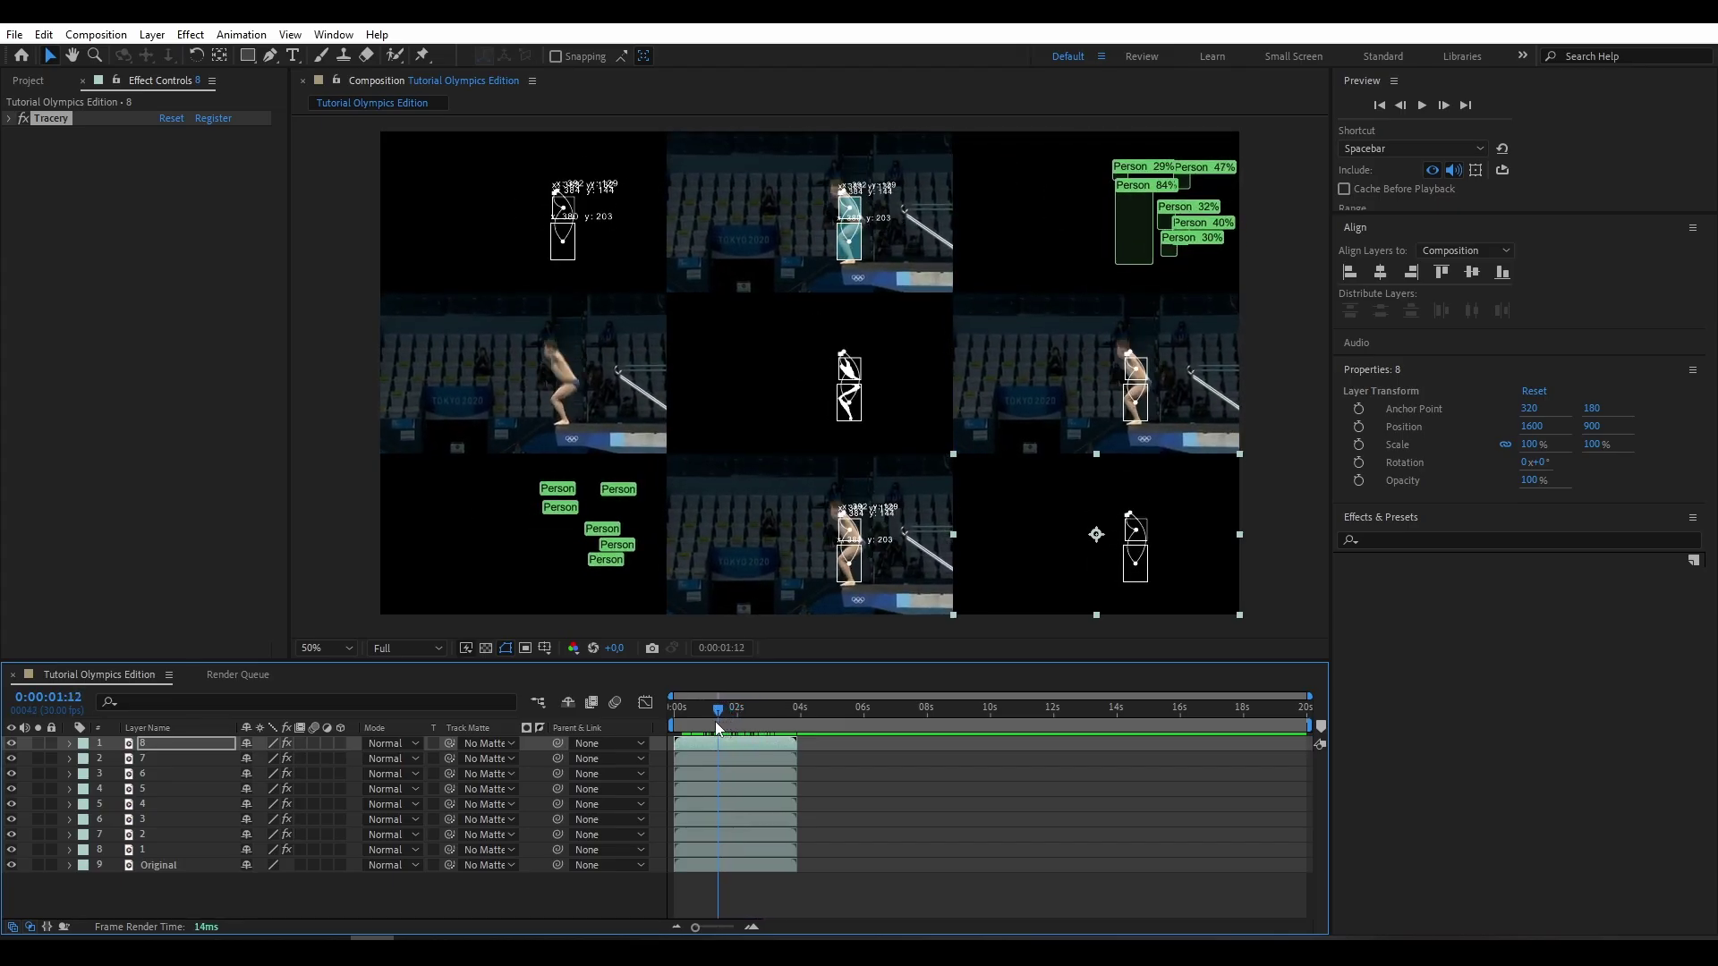